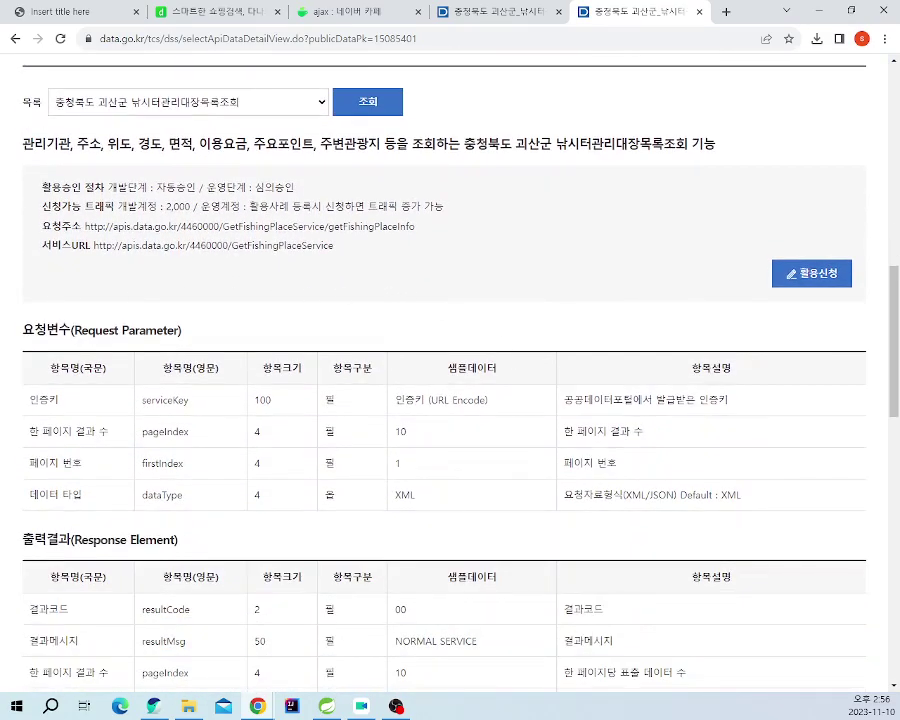
- Paste the encoded service key on the first line of 화면.txt in Notepad
{"action": "left_click", "coordinate": [851, 10]}
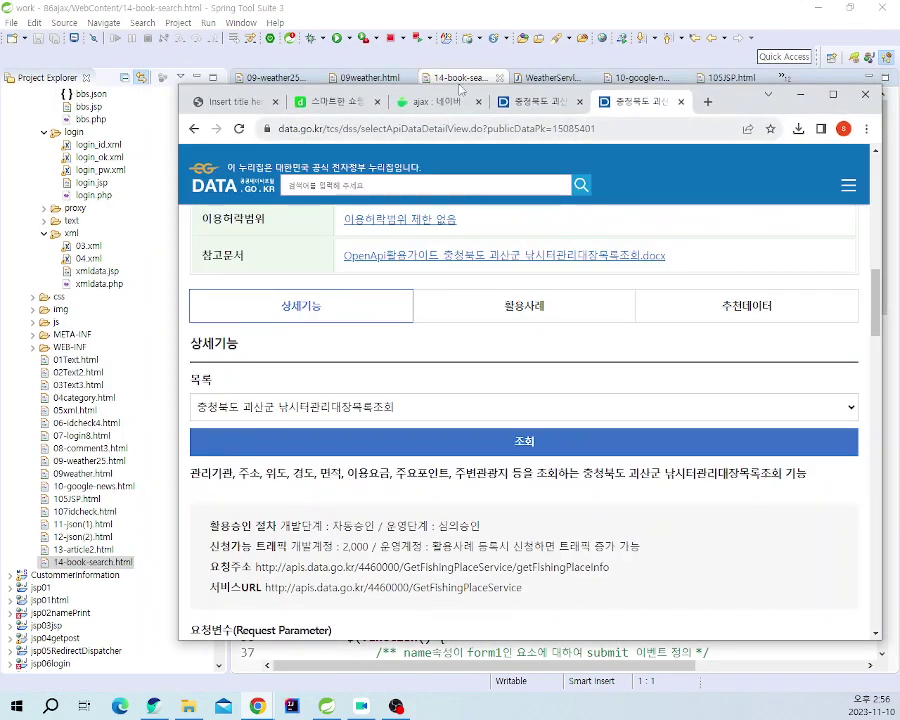
{"action": "left_click", "coordinate": [800, 12]}
{"action": "left_click", "coordinate": [817, 10]}
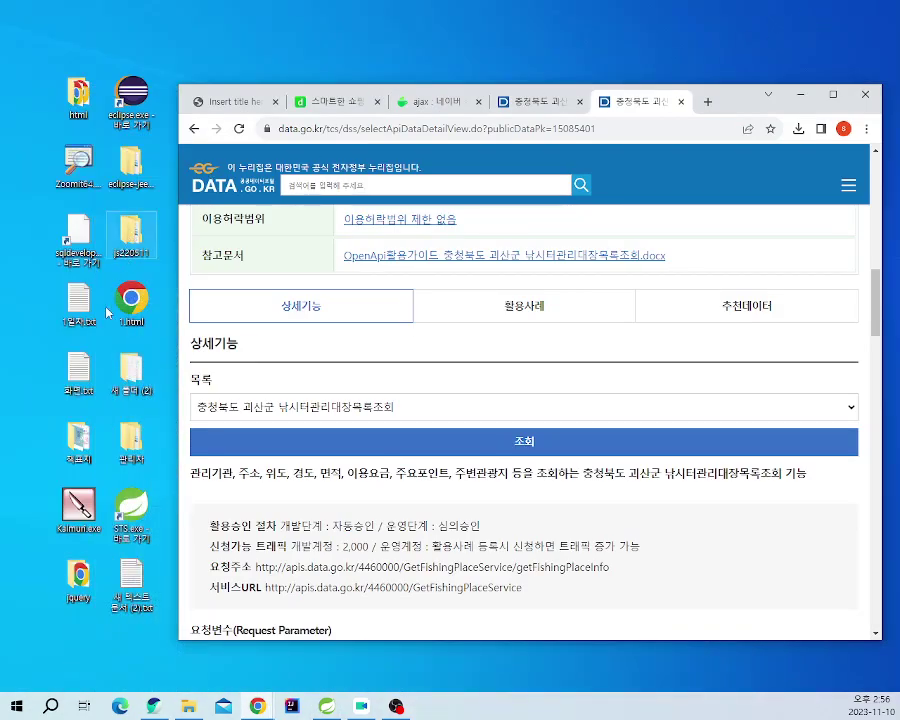
{"action": "double_click", "coordinate": [84, 387]}
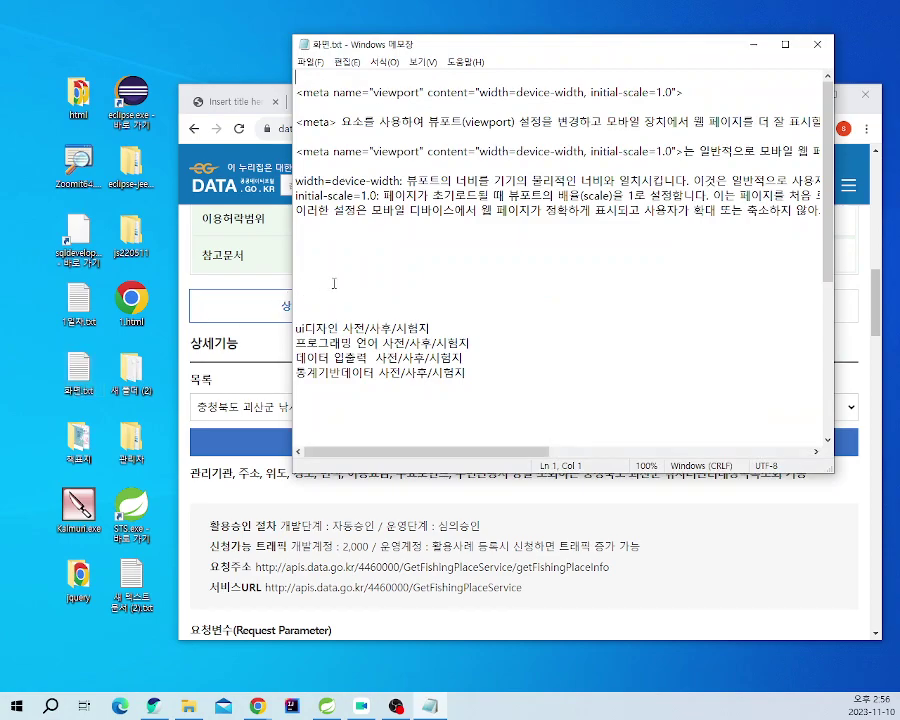
{"action": "type", "text": "<meta name=\"viewport\" content=\"width=device-width, initial-scale=1.0\">"}
{"action": "key", "text": "ctrl+v"}
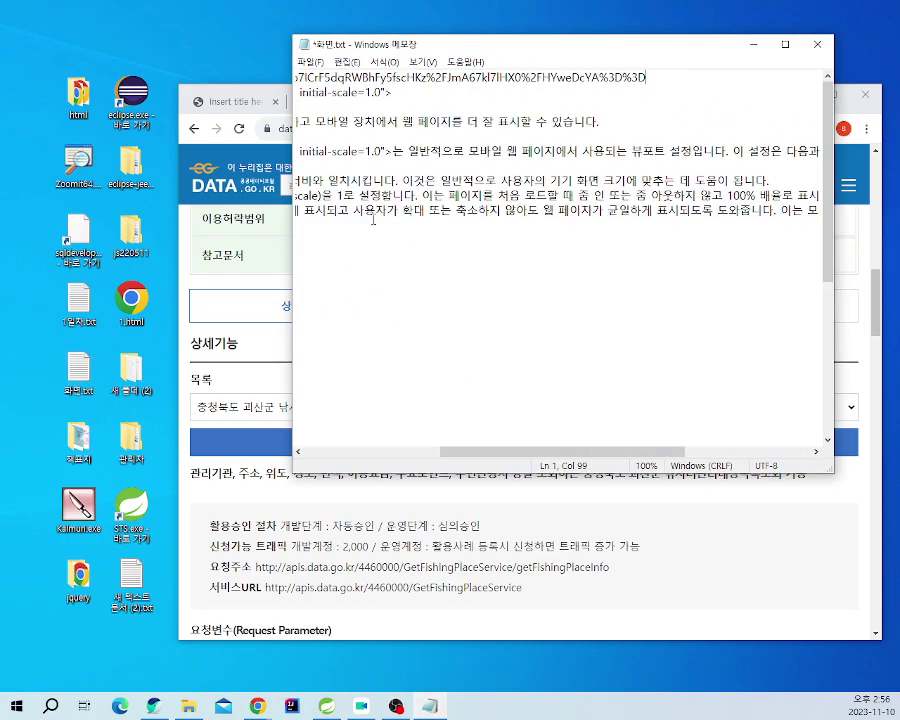
{"action": "key", "text": "Return"}
{"action": "key", "text": "Return"}
{"action": "key", "text": "Return"}
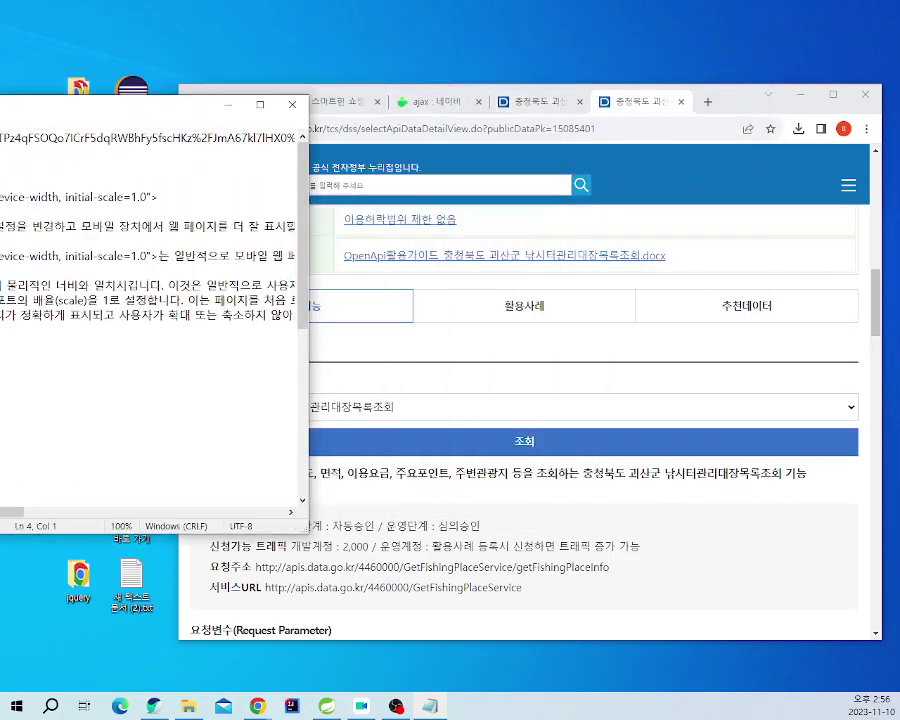
- Set Notepad aside and bring the maximized data.go.kr API page back
{"action": "left_click_drag", "start_coordinate": [436, 44], "coordinate": [10, 100]}
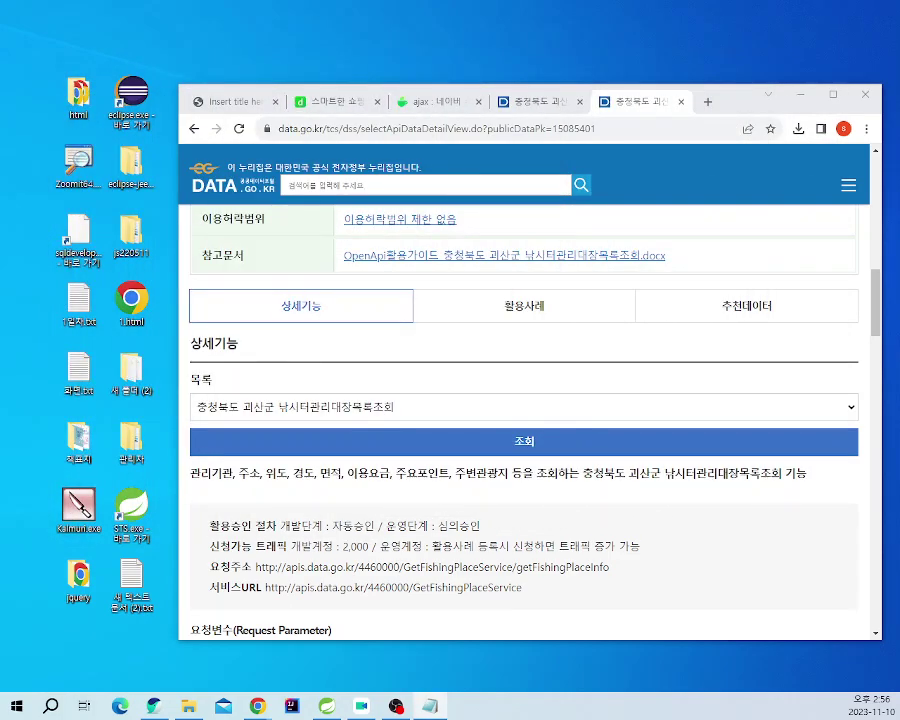
{"action": "left_click", "coordinate": [232, 100]}
{"action": "double_click", "coordinate": [724, 90]}
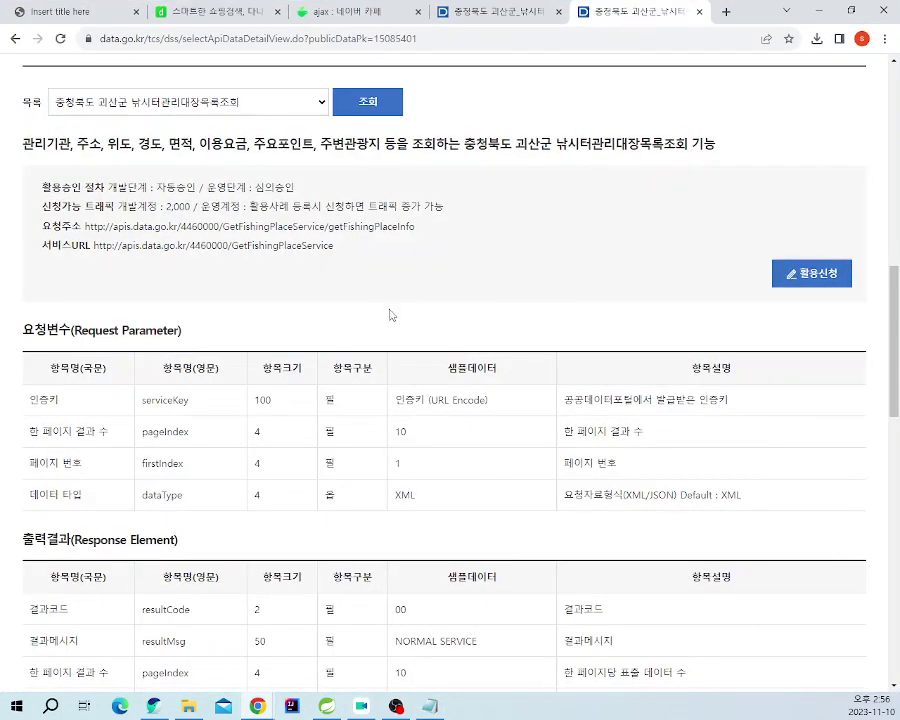
- Scroll through the API detail page and select the 요청주소 label
{"action": "scroll", "coordinate": [380, 300], "scroll_direction": "down", "scroll_amount": 1}
{"action": "scroll", "coordinate": [378, 298], "scroll_direction": "down", "scroll_amount": 1}
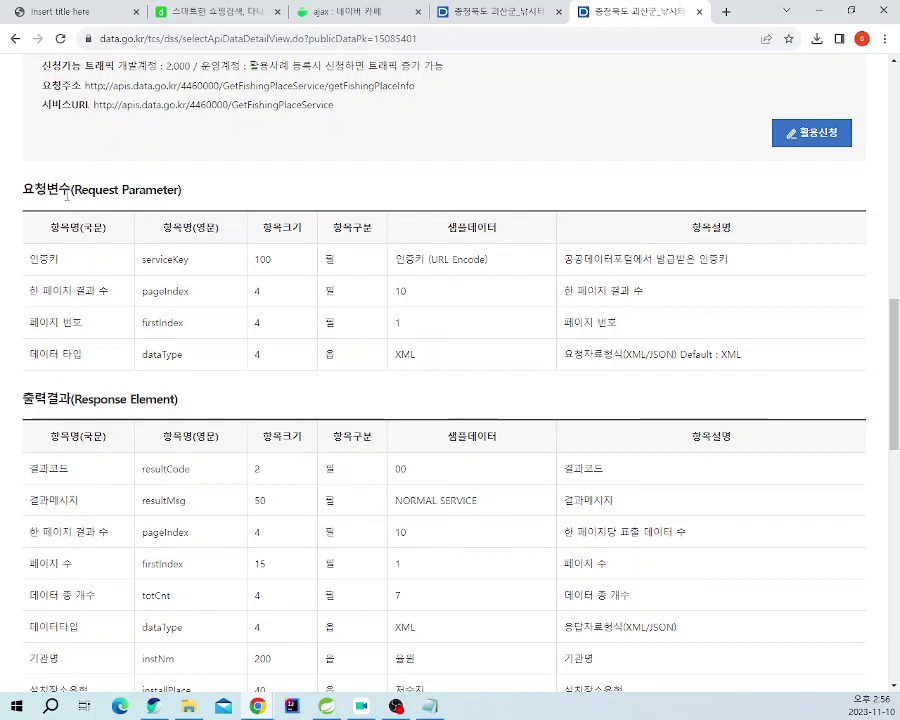
{"action": "left_click_drag", "start_coordinate": [70, 190], "coordinate": [33, 196]}
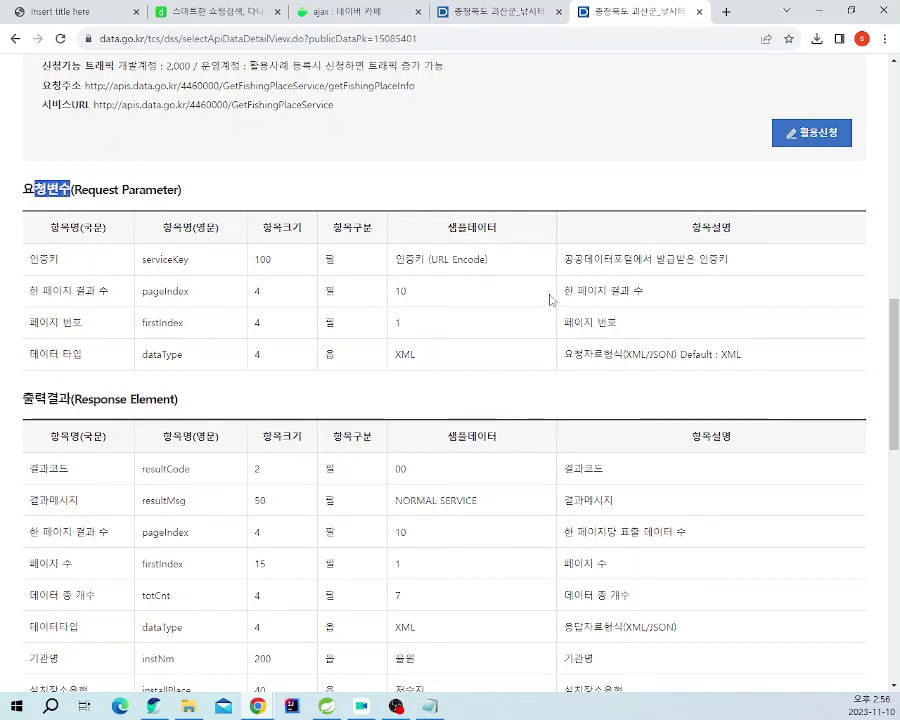
{"action": "scroll", "coordinate": [348, 215], "scroll_direction": "up", "scroll_amount": 1}
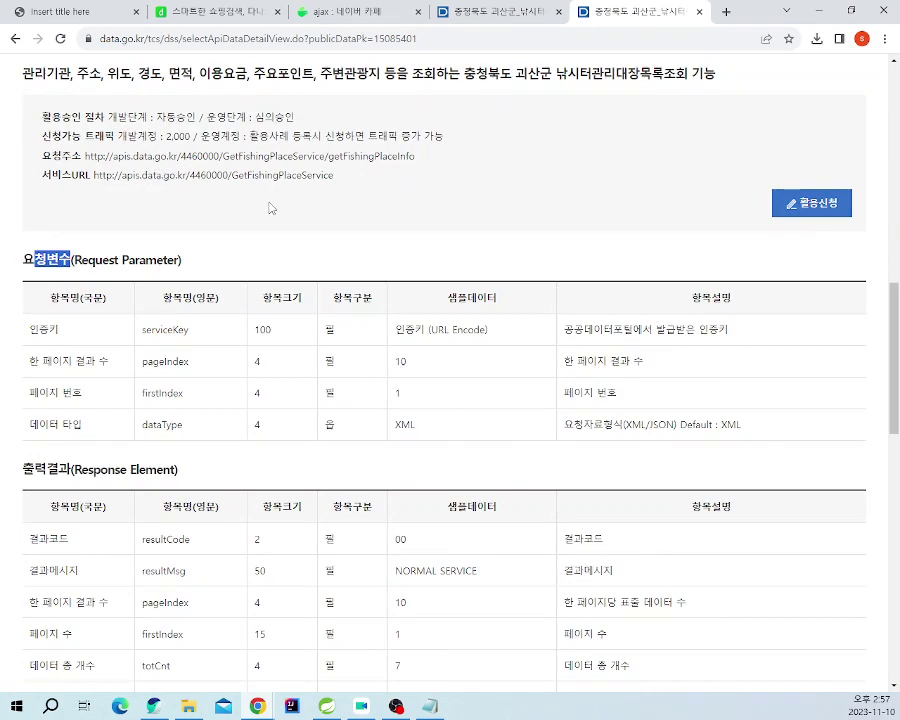
{"action": "scroll", "coordinate": [176, 216], "scroll_direction": "up", "scroll_amount": 1}
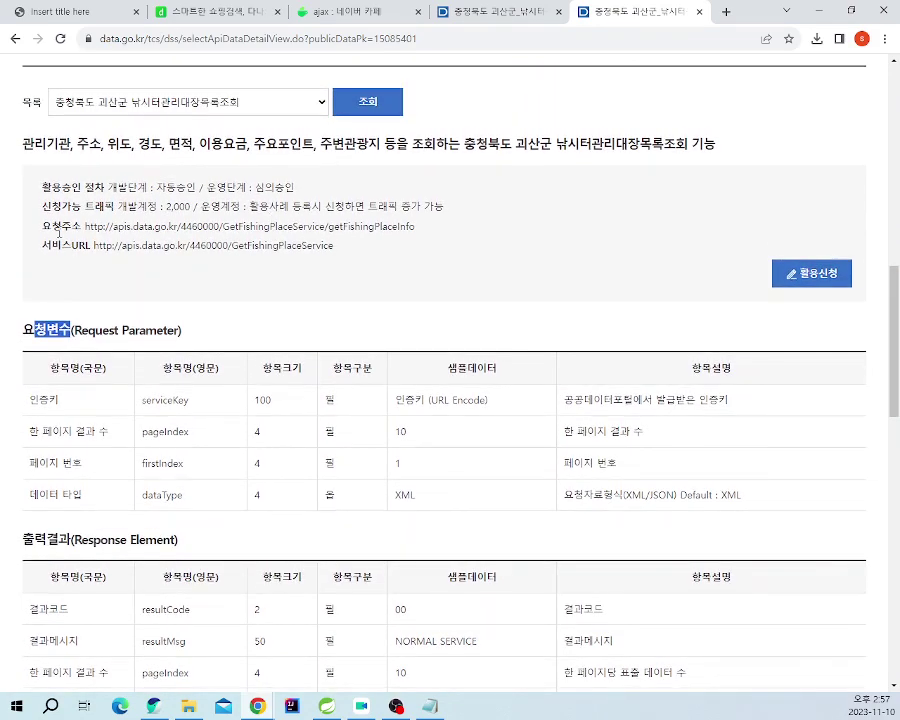
{"action": "double_click", "coordinate": [76, 227]}
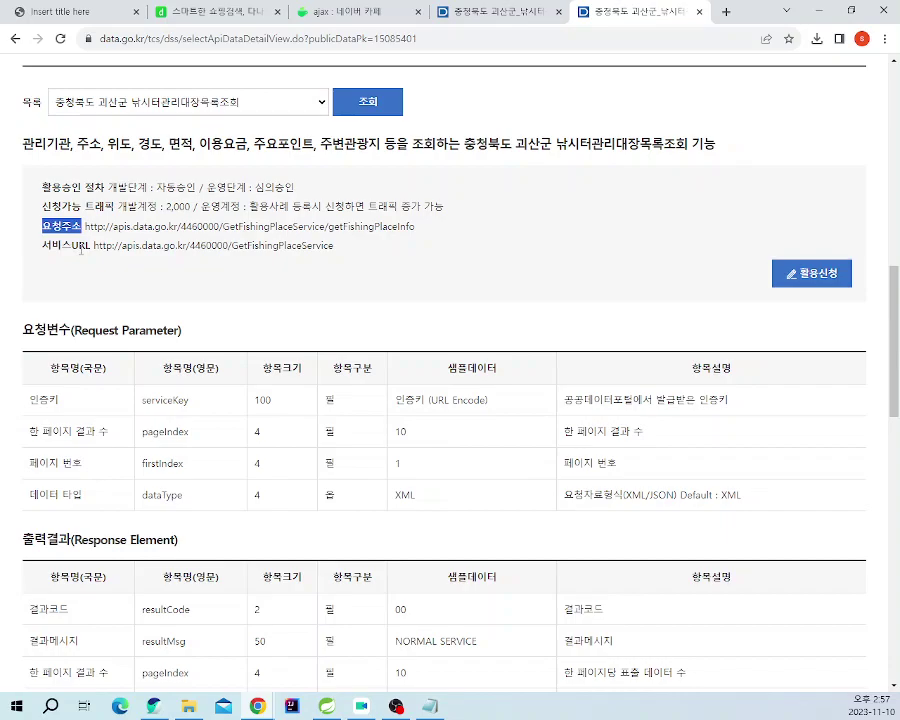
- Download the 참고문서 guide OpenApi활용가이드_충청북도 괴산군 낚시터관리대장목록조회.docx
{"action": "scroll", "coordinate": [414, 272], "scroll_direction": "up", "scroll_amount": 8}
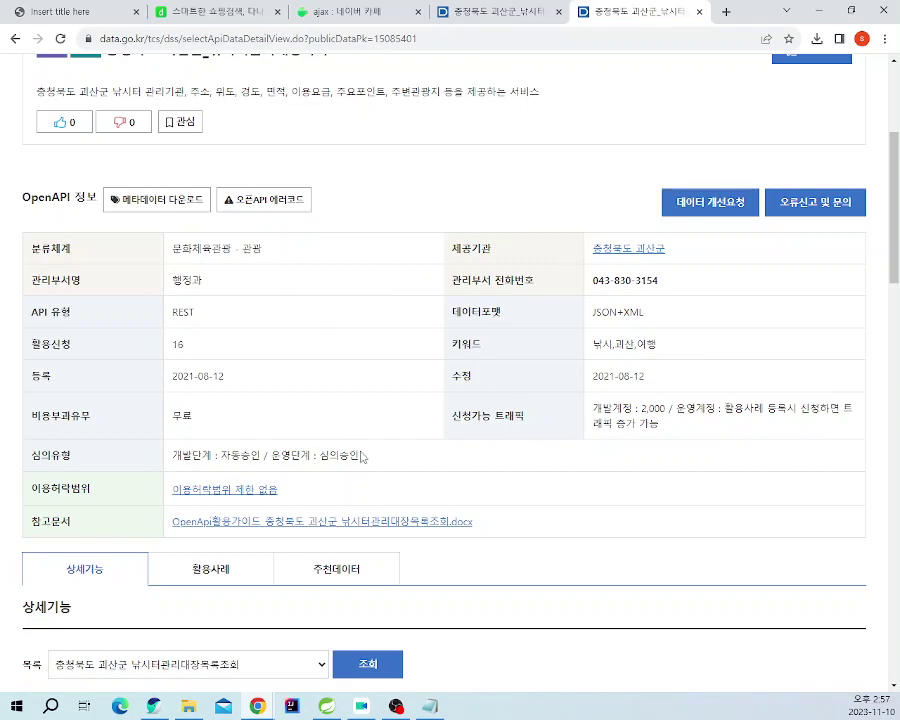
{"action": "scroll", "coordinate": [363, 456], "scroll_direction": "down", "scroll_amount": 3}
{"action": "scroll", "coordinate": [290, 352], "scroll_direction": "up", "scroll_amount": 2}
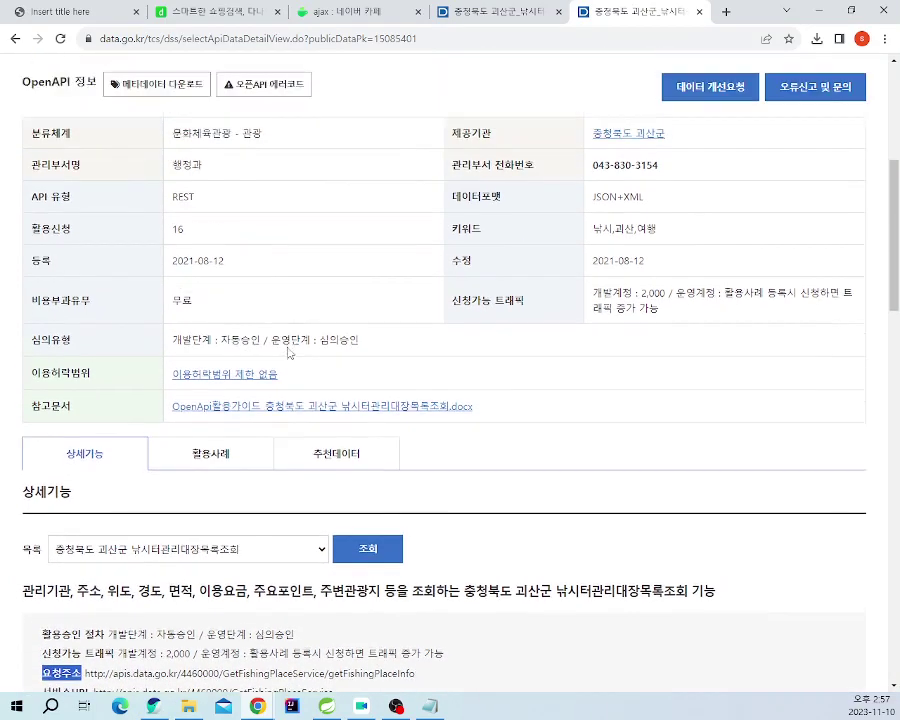
{"action": "scroll", "coordinate": [288, 352], "scroll_direction": "up", "scroll_amount": 3}
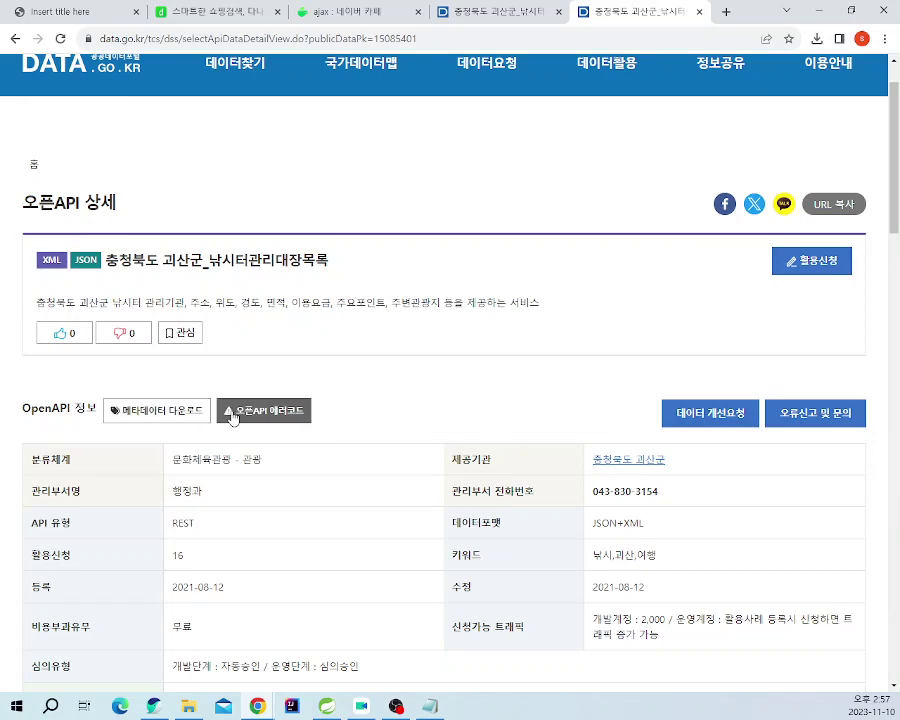
{"action": "scroll", "coordinate": [565, 433], "scroll_direction": "down", "scroll_amount": 1}
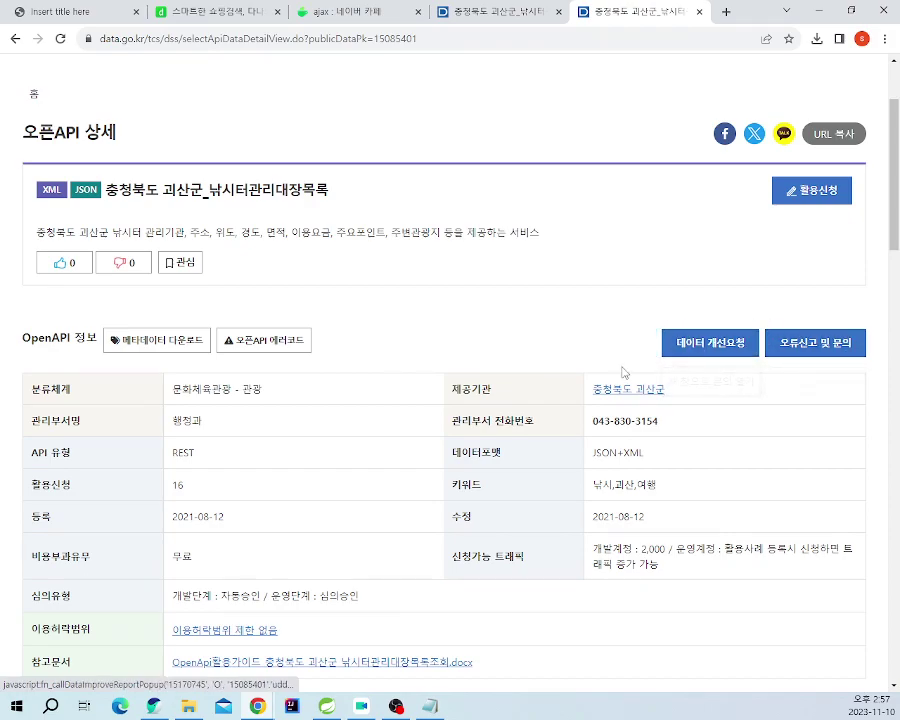
{"action": "scroll", "coordinate": [470, 314], "scroll_direction": "down", "scroll_amount": 1}
{"action": "scroll", "coordinate": [470, 314], "scroll_direction": "down", "scroll_amount": 3}
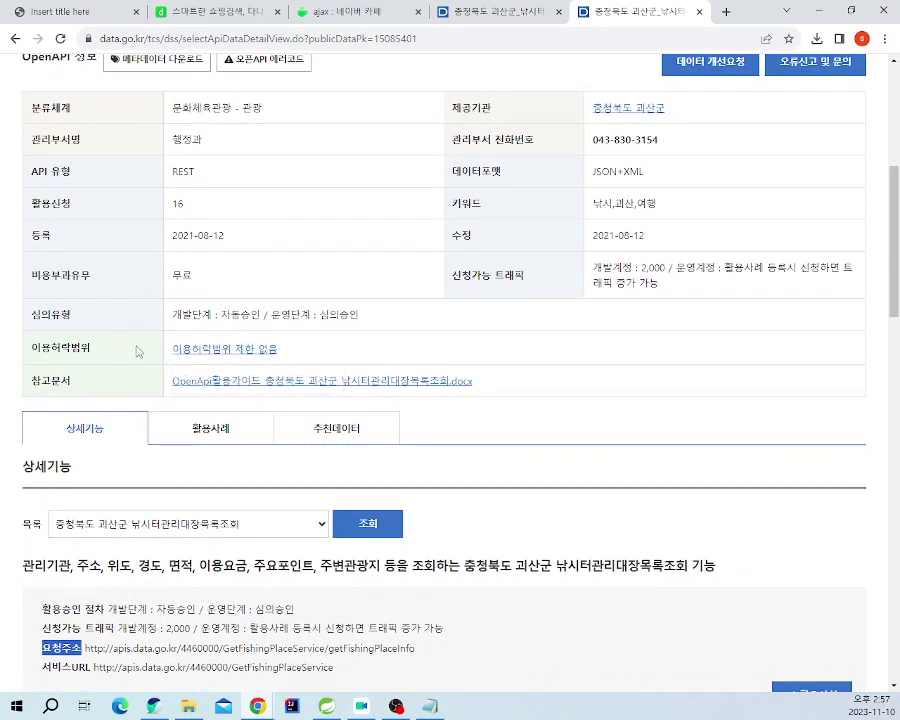
{"action": "scroll", "coordinate": [343, 318], "scroll_direction": "down", "scroll_amount": 1}
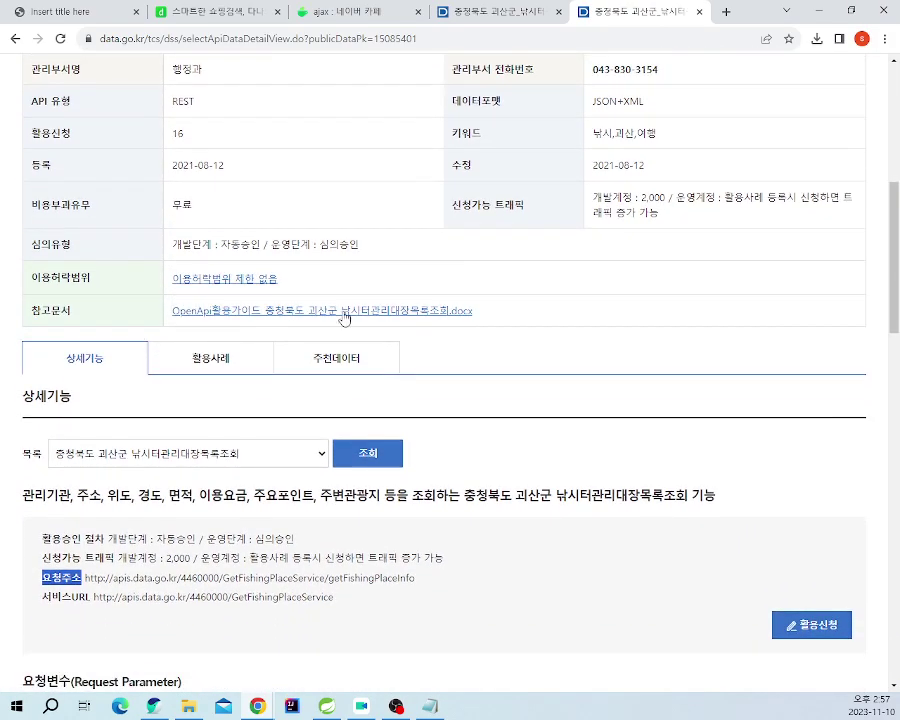
{"action": "left_click", "coordinate": [234, 311]}
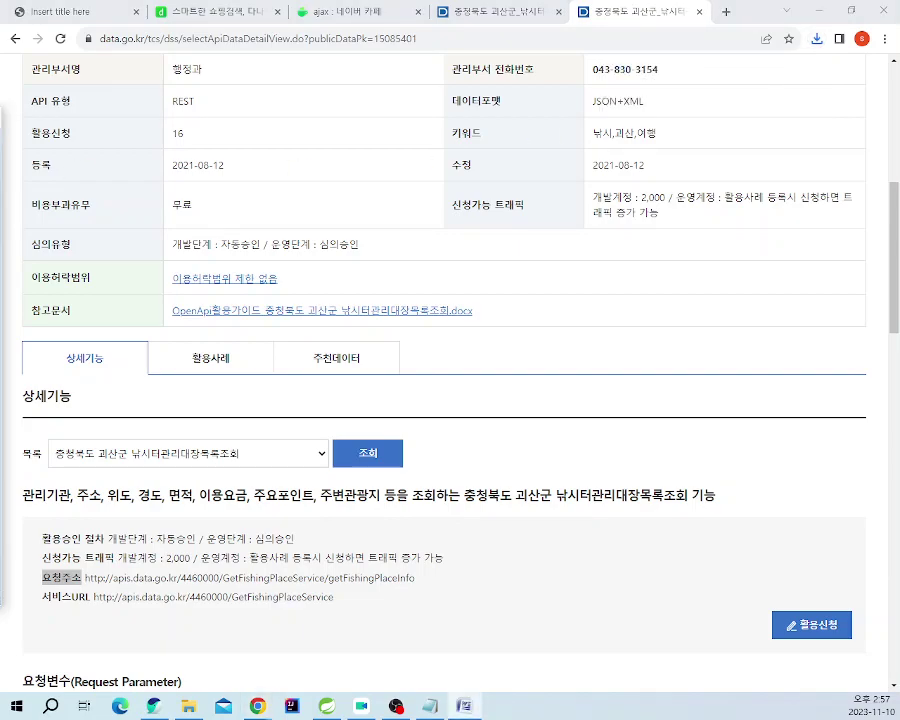
{"action": "scroll", "coordinate": [412, 328], "scroll_direction": "down", "scroll_amount": 12}
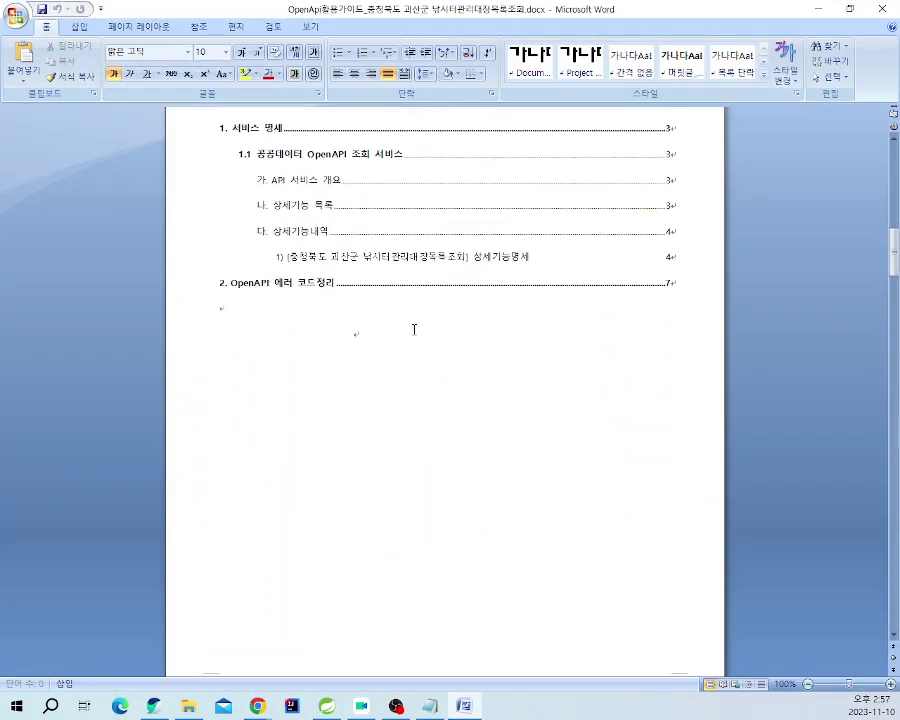
{"action": "scroll", "coordinate": [414, 328], "scroll_direction": "down", "scroll_amount": 3}
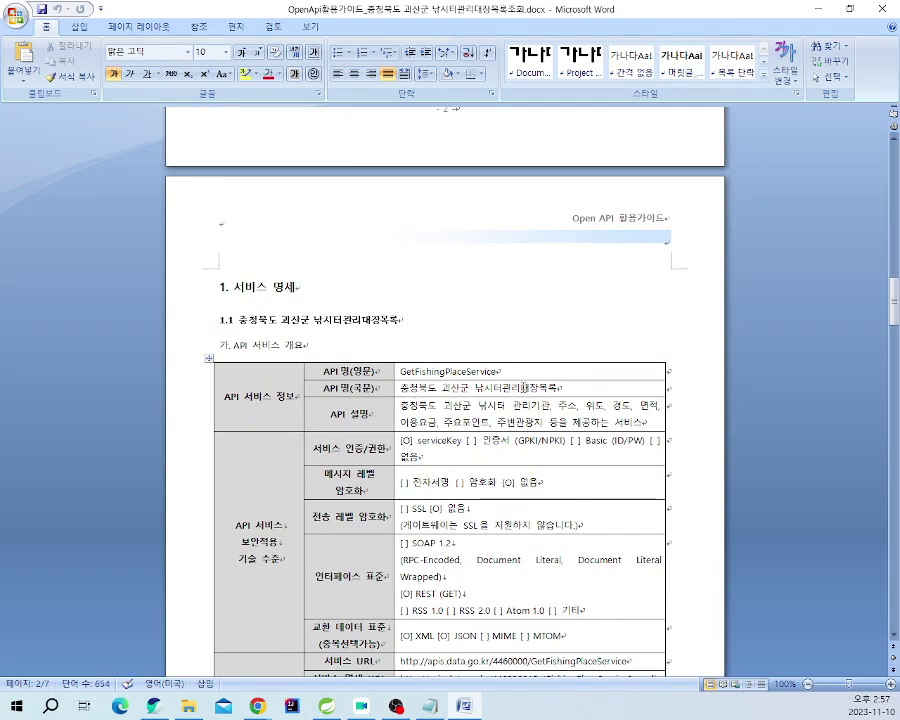
{"action": "scroll", "coordinate": [368, 272], "scroll_direction": "down", "scroll_amount": 3}
{"action": "scroll", "coordinate": [583, 383], "scroll_direction": "down", "scroll_amount": 3}
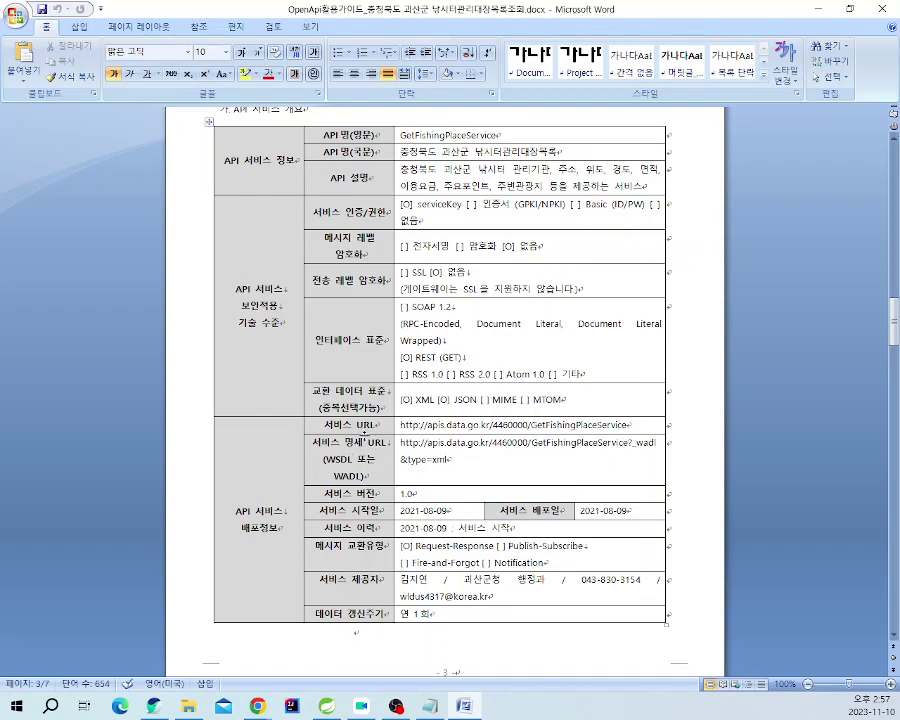
{"action": "left_click", "coordinate": [644, 424]}
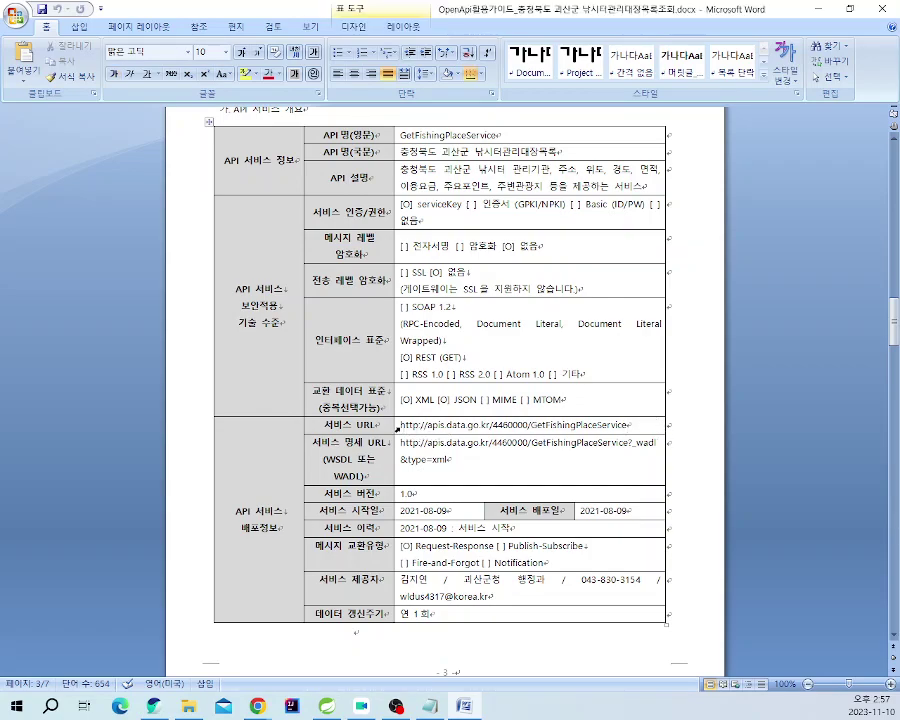
{"action": "left_click", "coordinate": [402, 424], "text": "shift"}
{"action": "key", "text": "ctrl+c"}
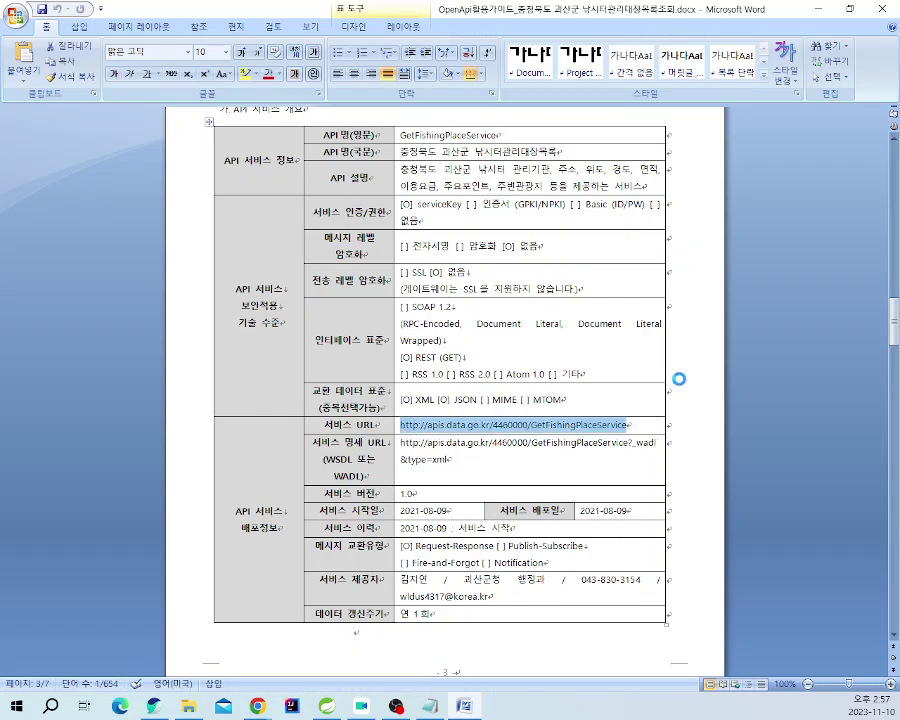
{"action": "left_click", "coordinate": [821, 10]}
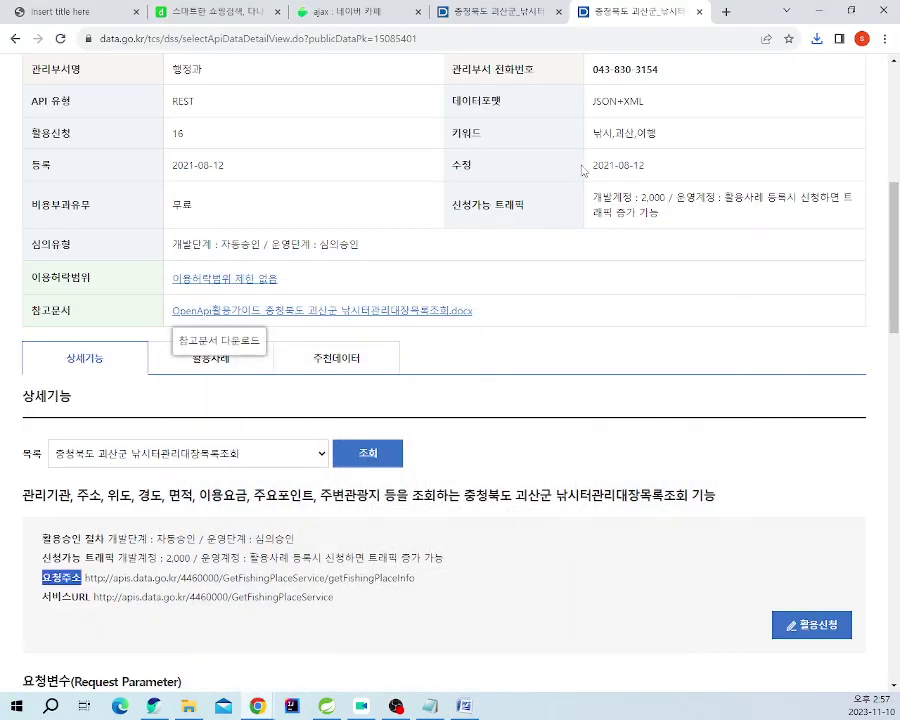
- Load the bare GetFishingPlaceService URL in its own window, getting an XML fault
{"action": "scroll", "coordinate": [541, 258], "scroll_direction": "up", "scroll_amount": 3}
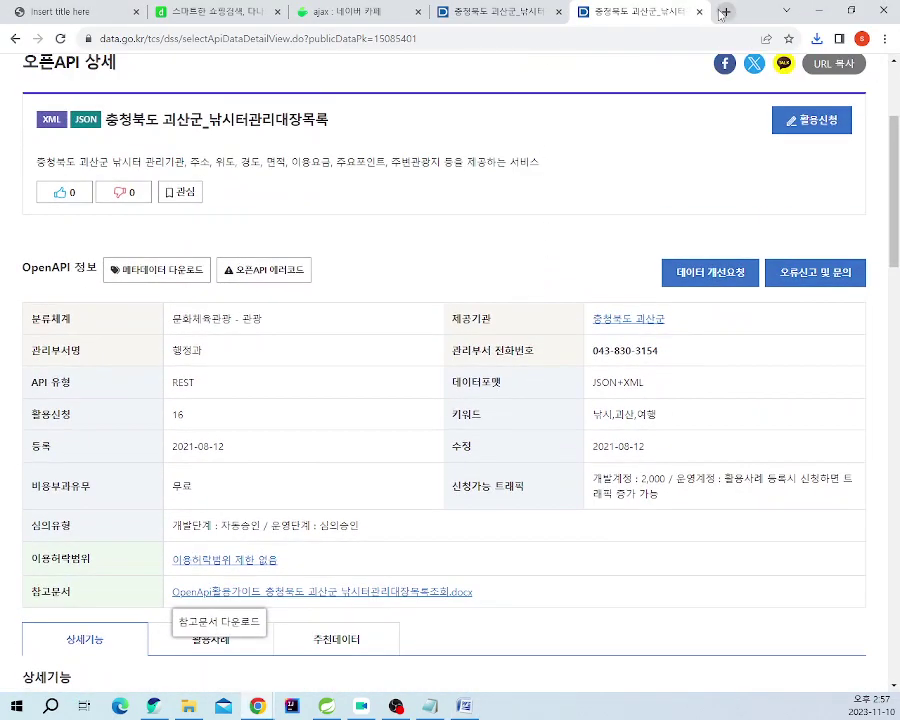
{"action": "key", "text": "ctrl+t"}
{"action": "key", "text": "ctrl+v"}
{"action": "key", "text": "Return"}
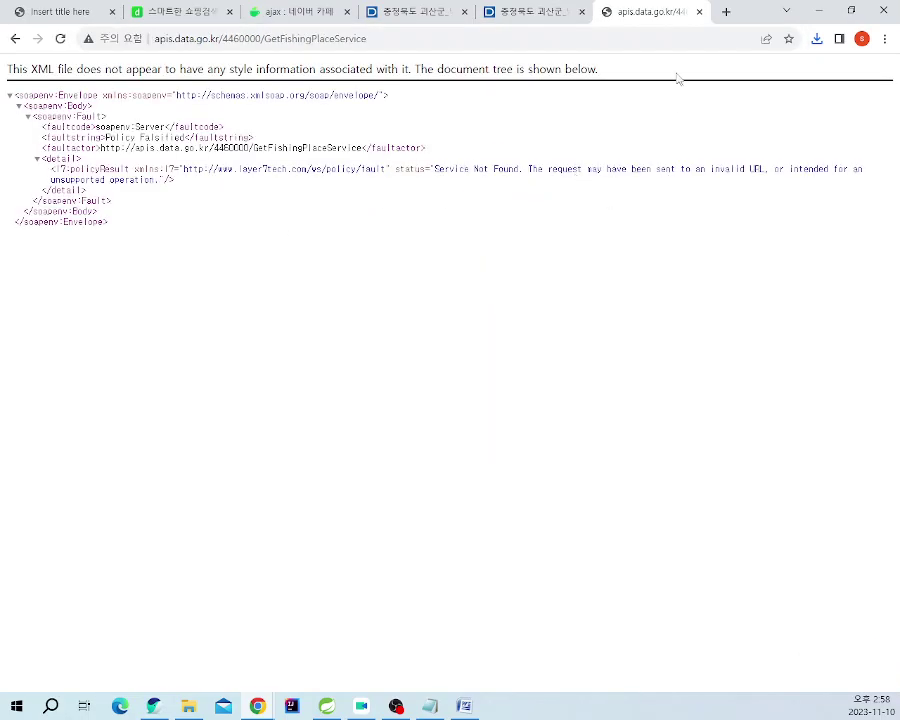
{"action": "left_click_drag", "start_coordinate": [615, 11], "coordinate": [362, 113]}
{"action": "left_click", "coordinate": [232, 461]}
{"action": "scroll", "coordinate": [232, 461], "scroll_direction": "down", "scroll_amount": 6}
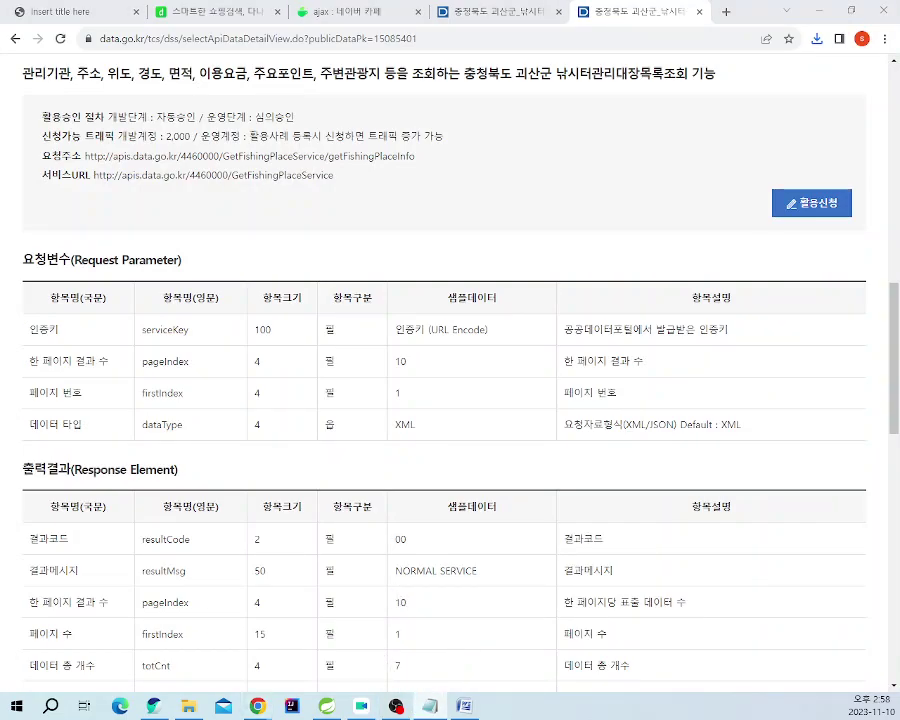
- Paste the service URL into the notes and begin its query string with '?'
{"action": "left_click_drag", "start_coordinate": [518, 568], "coordinate": [674, 455]}
{"action": "left_click", "coordinate": [466, 505]}
{"action": "key", "text": "ctrl+v"}
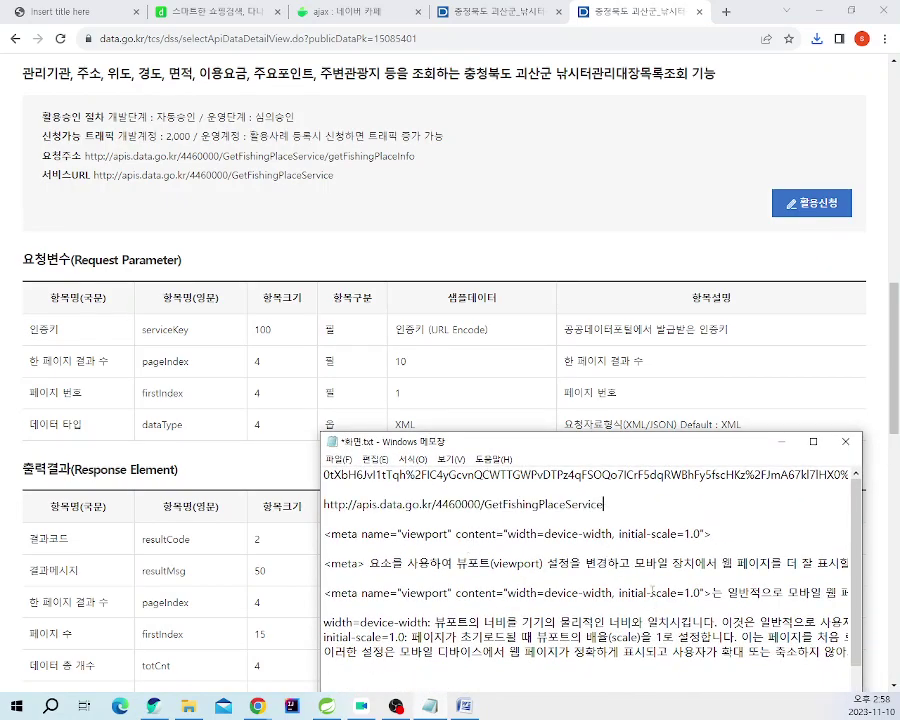
{"action": "type", "text": "?serviceKey"}
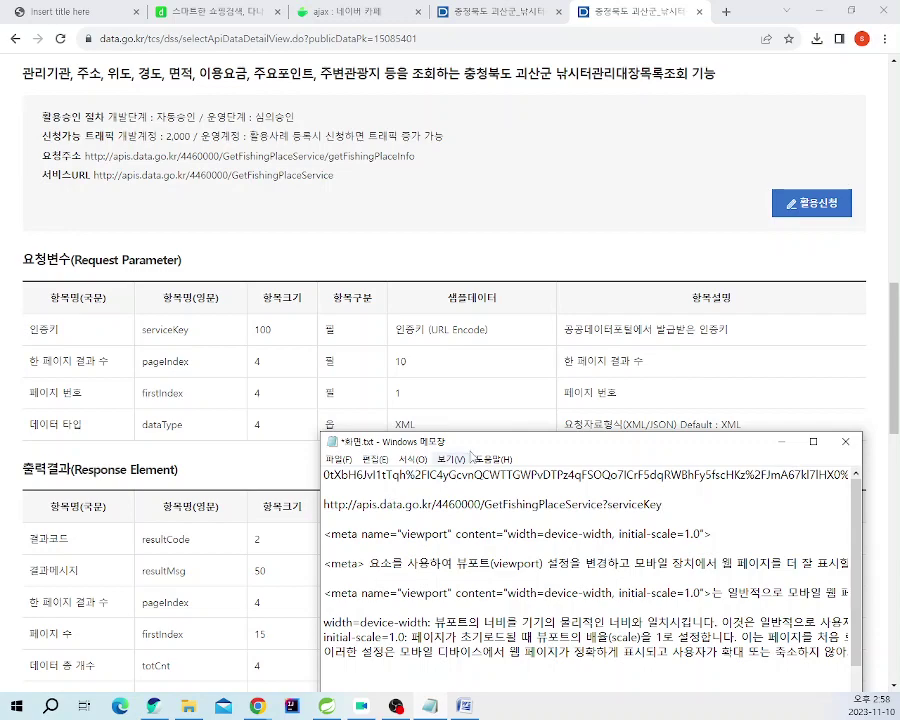
{"action": "left_click_drag", "start_coordinate": [395, 329], "coordinate": [430, 332]}
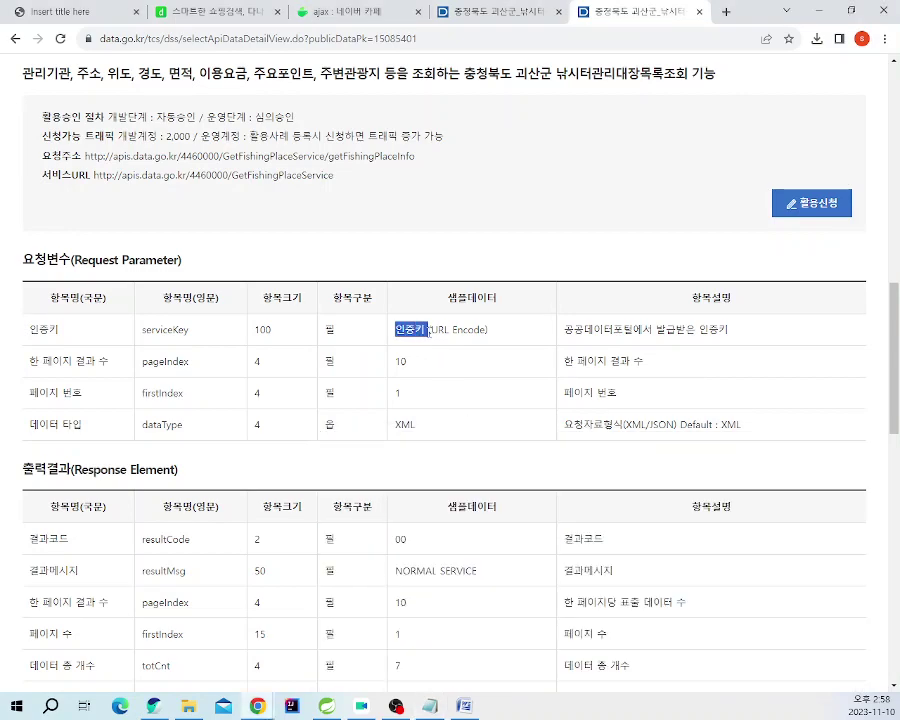
- Append the encoded service key after ?serviceKey on the notes' URL line
{"action": "key", "text": "alt+Tab"}
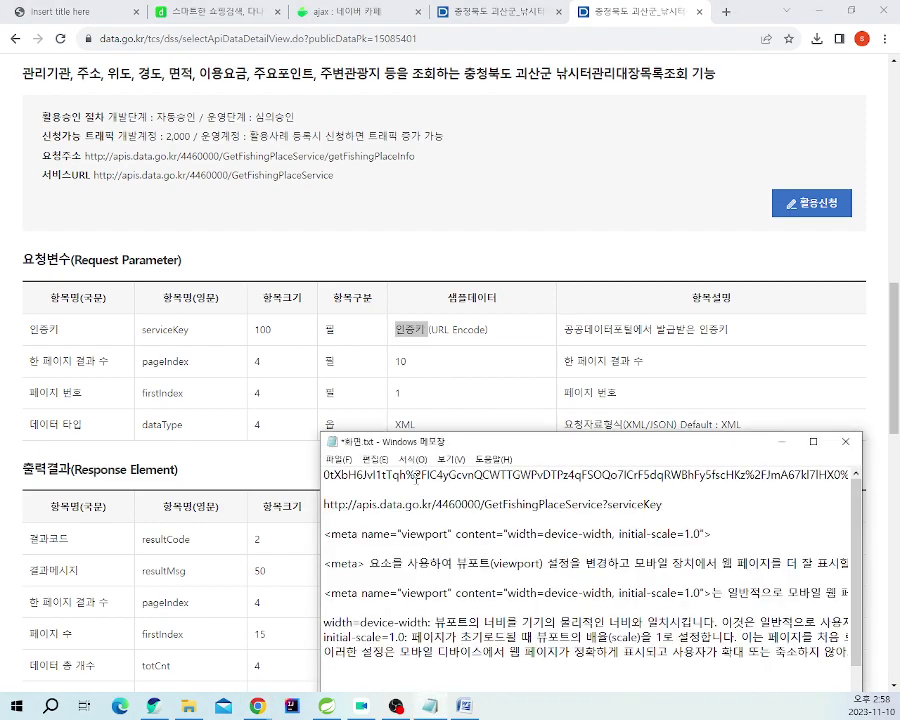
{"action": "key", "text": "shift+End"}
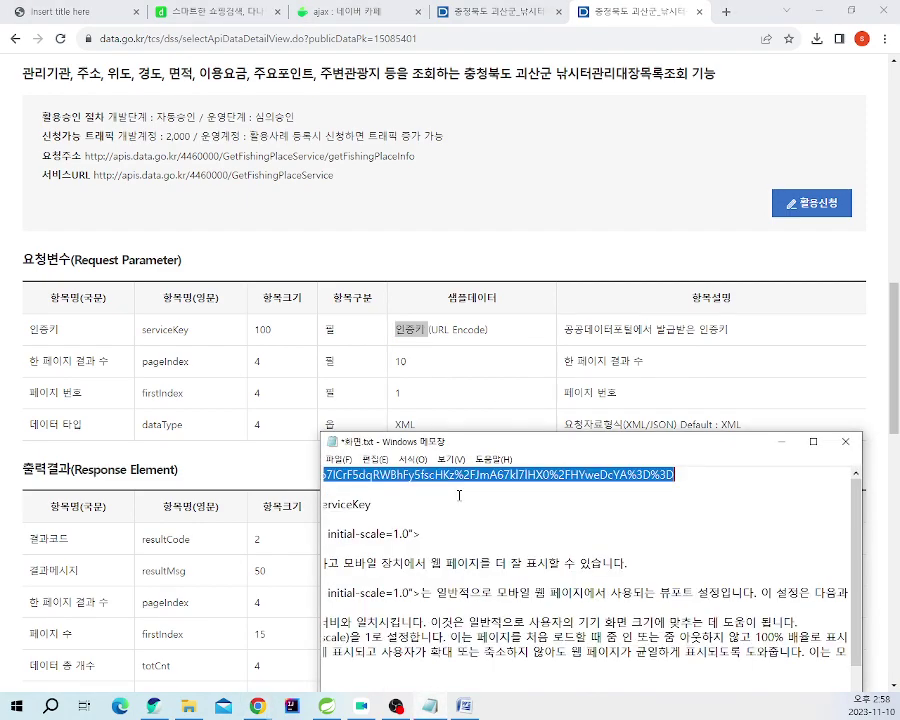
{"action": "key", "text": "Down"}
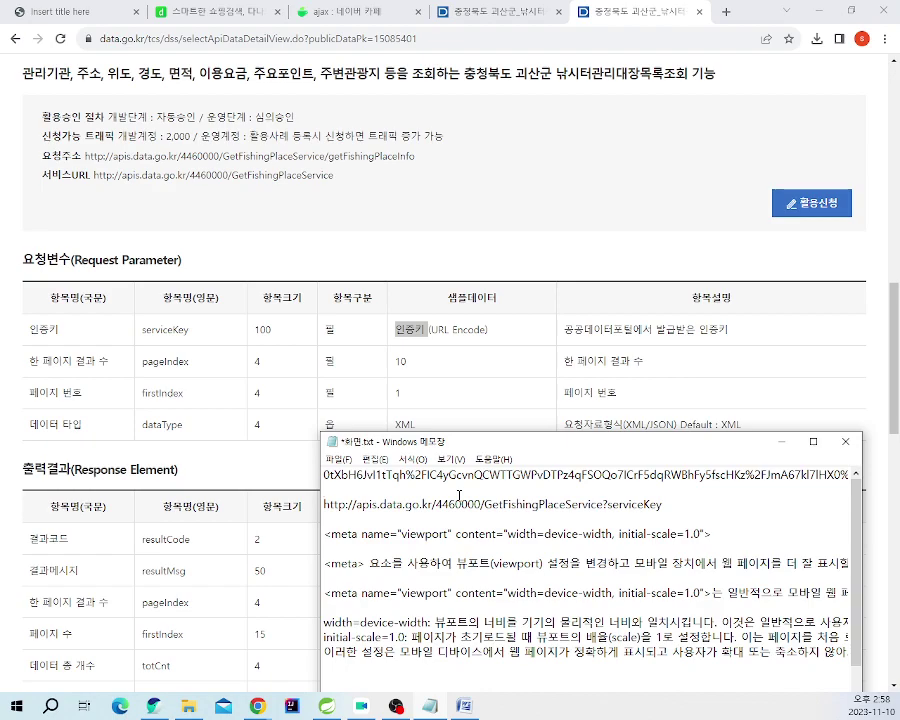
{"action": "key", "text": "Page_Down"}
{"action": "key", "text": "Page_Down"}
{"action": "key", "text": "Page_Down"}
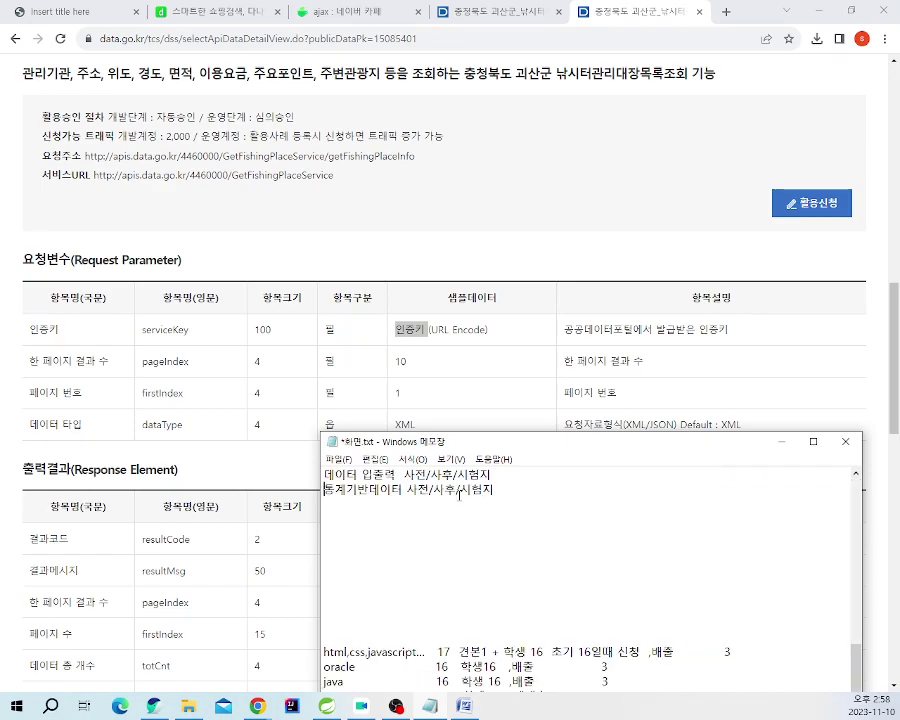
{"action": "scroll", "coordinate": [459, 496], "scroll_direction": "up", "scroll_amount": 15}
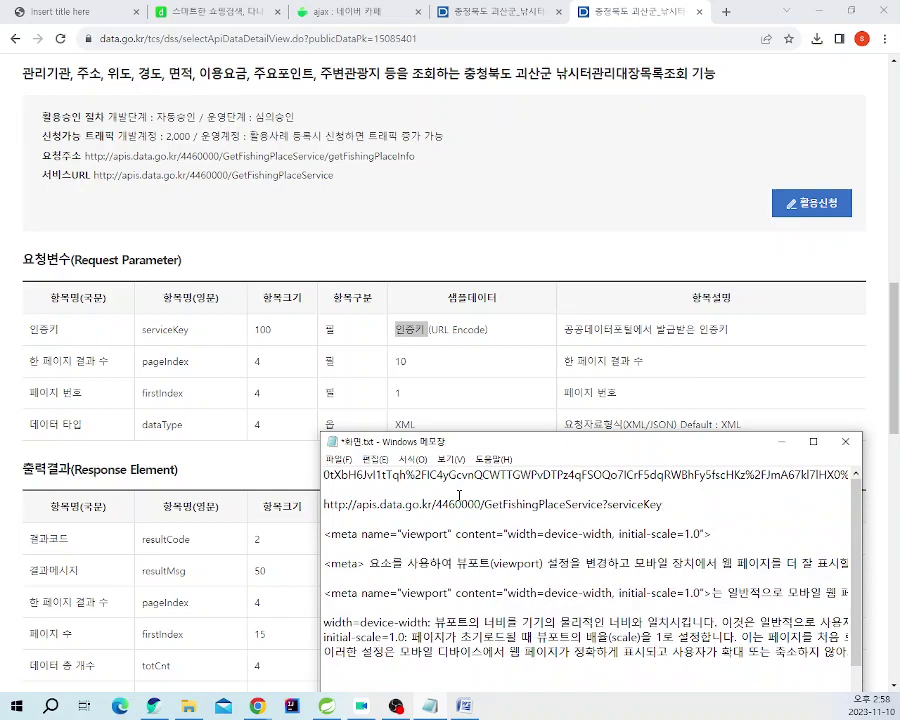
{"action": "left_click", "coordinate": [459, 496]}
{"action": "key", "text": "End"}
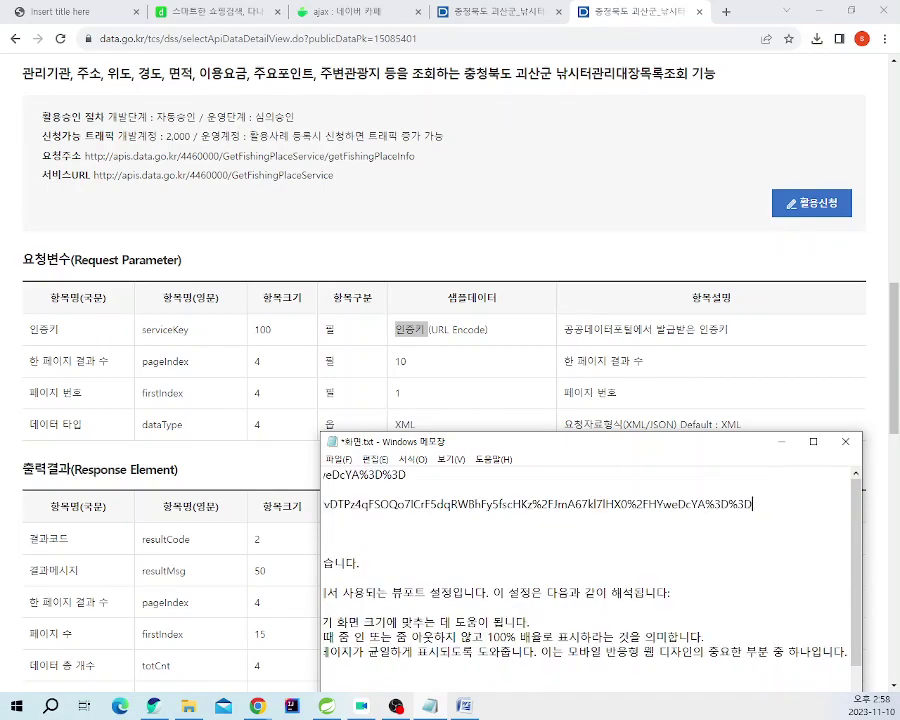
- Copy the complete request URL into a new Chrome tab's address bar
{"action": "key", "text": "shift+Home"}
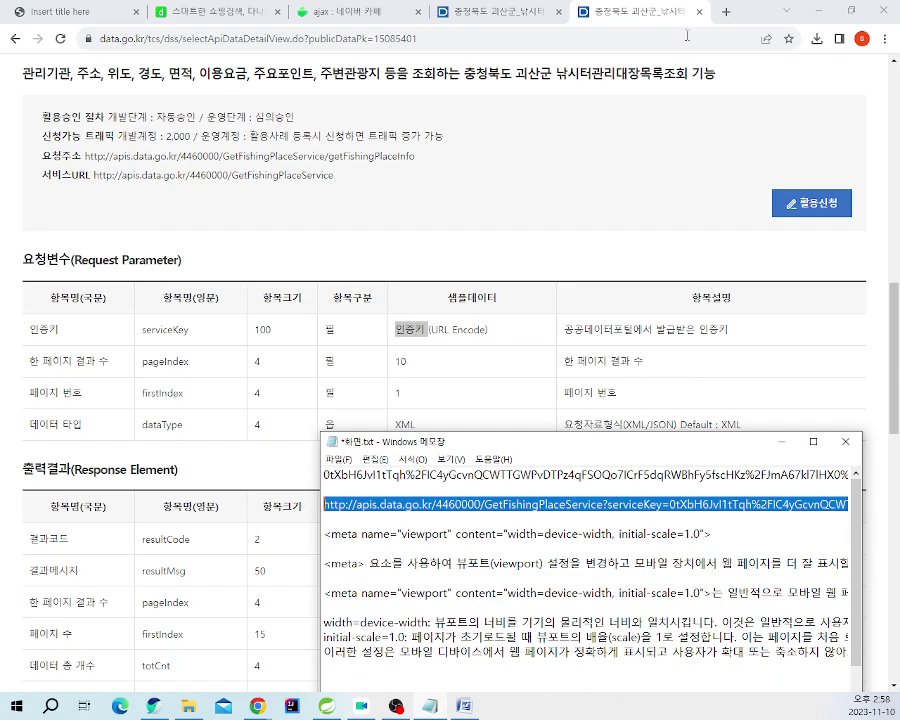
{"action": "key", "text": "ctrl+c"}
{"action": "left_click", "coordinate": [726, 11]}
{"action": "key", "text": "ctrl+v"}
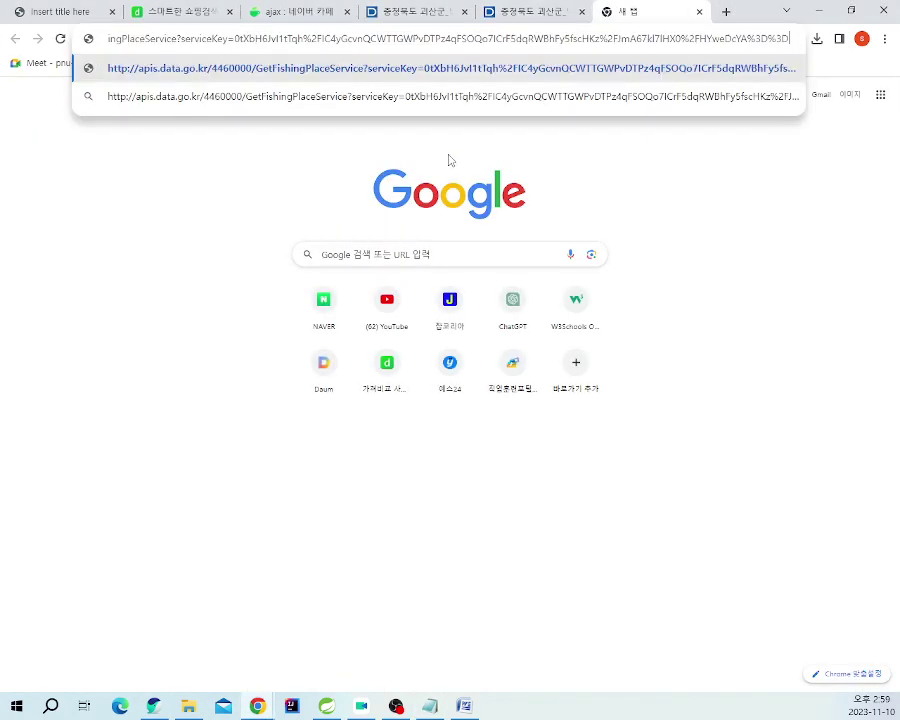
- Load the keyed request URL, get a Service Not Found fault, and return to the API page
{"action": "key", "text": "Return"}
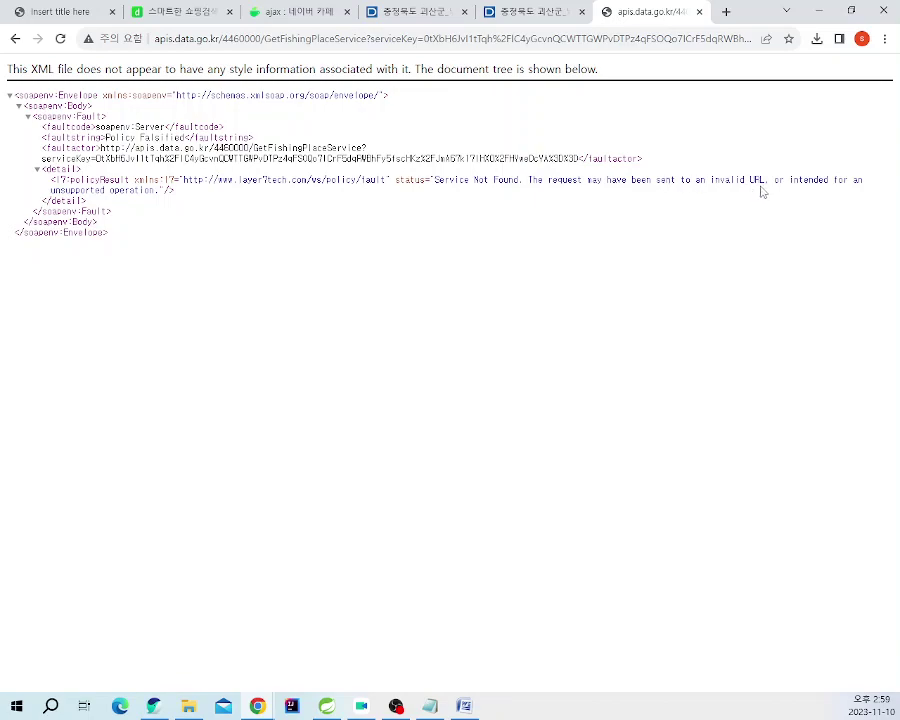
{"action": "left_click", "coordinate": [597, 42]}
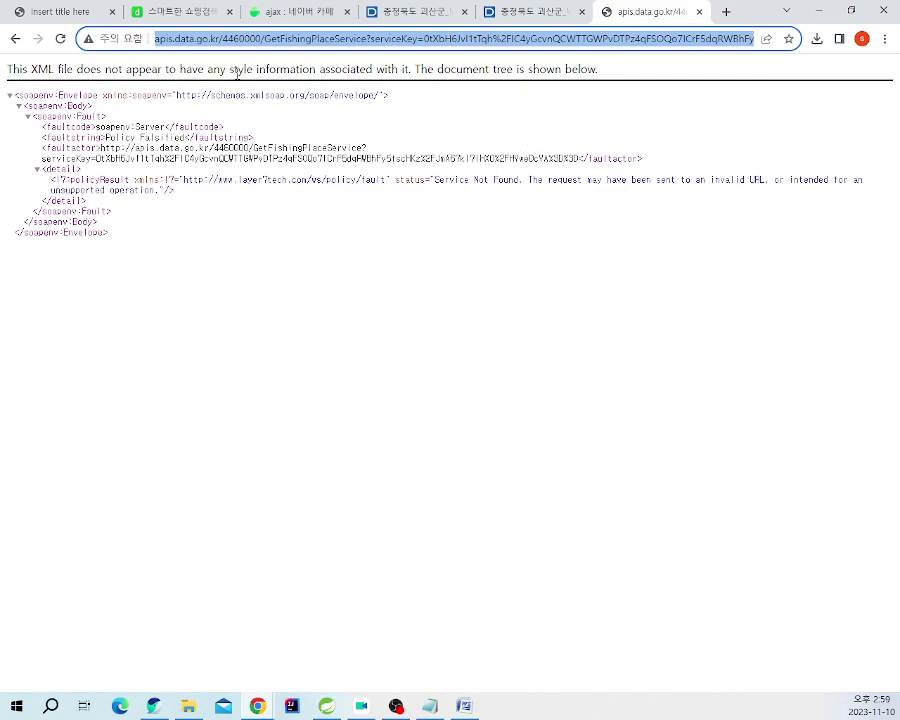
{"action": "left_click", "coordinate": [520, 12]}
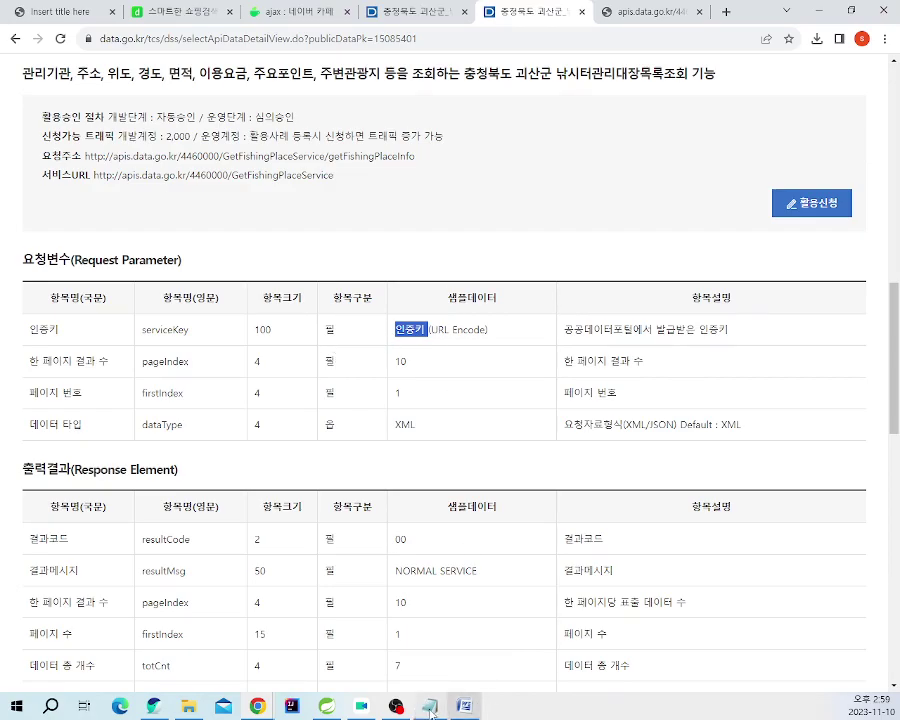
- Replace the Notepad URL line with the getFishingPlaceInfo URL from the Java sample code
{"action": "scroll", "coordinate": [577, 303], "scroll_direction": "down", "scroll_amount": 4}
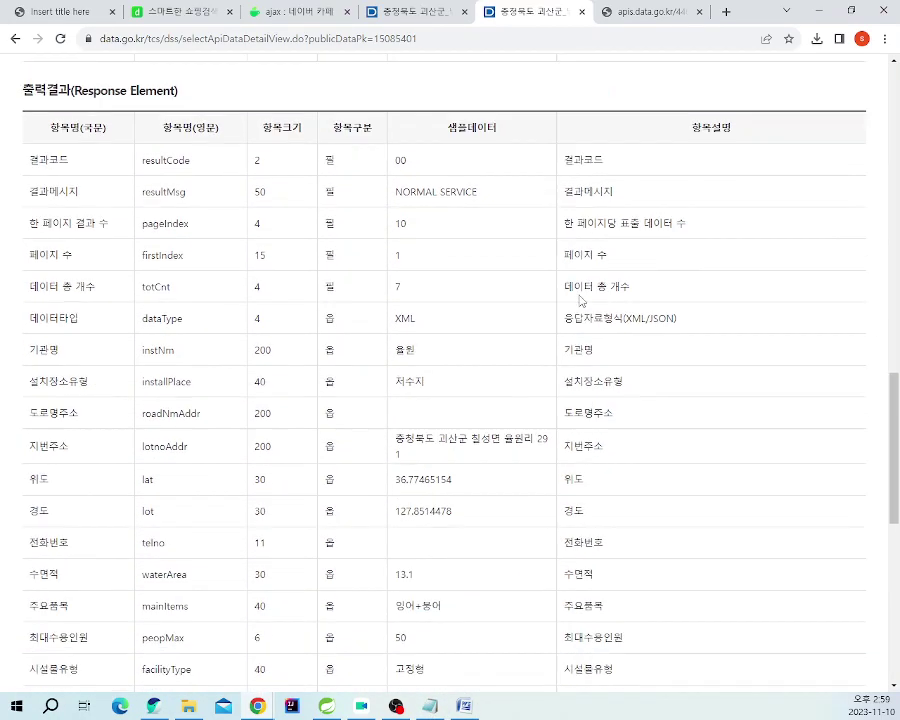
{"action": "scroll", "coordinate": [579, 300], "scroll_direction": "down", "scroll_amount": 8}
{"action": "scroll", "coordinate": [520, 297], "scroll_direction": "up", "scroll_amount": 5}
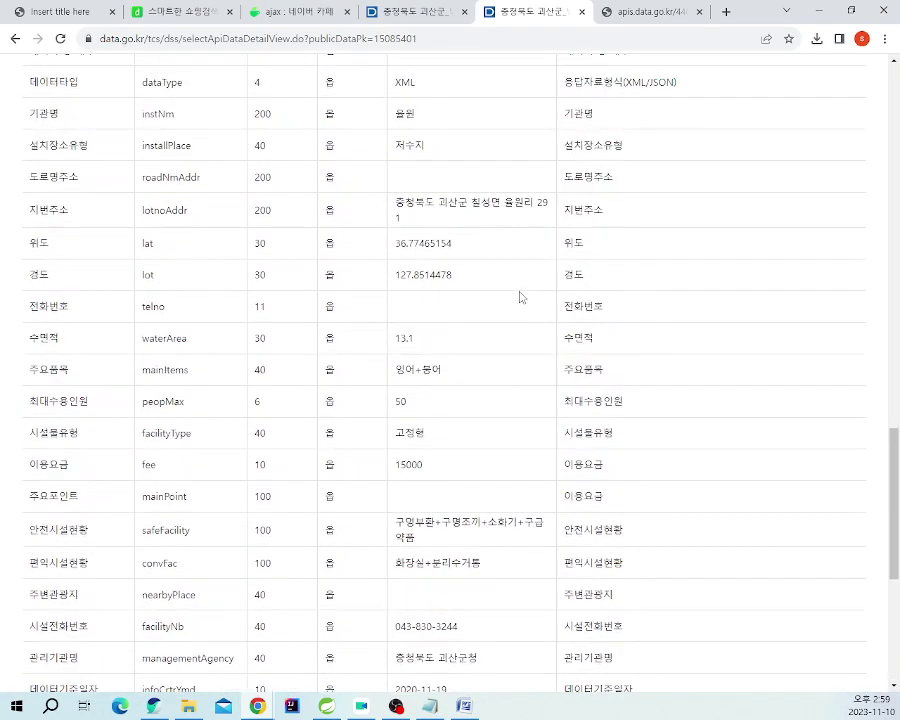
{"action": "scroll", "coordinate": [518, 296], "scroll_direction": "down", "scroll_amount": 4}
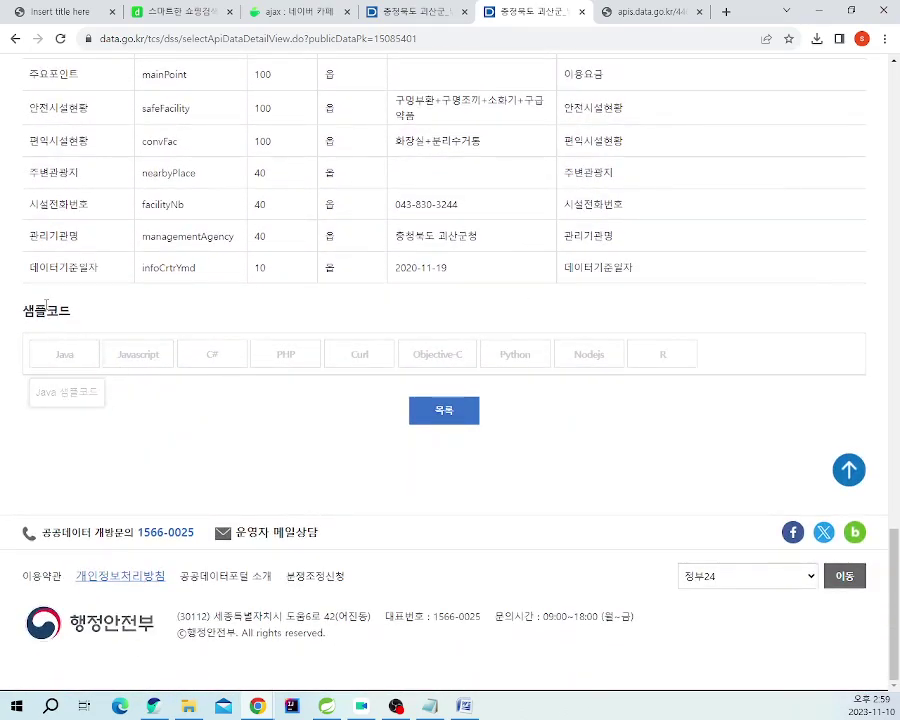
{"action": "left_click", "coordinate": [65, 357]}
{"action": "scroll", "coordinate": [382, 452], "scroll_direction": "down", "scroll_amount": 2}
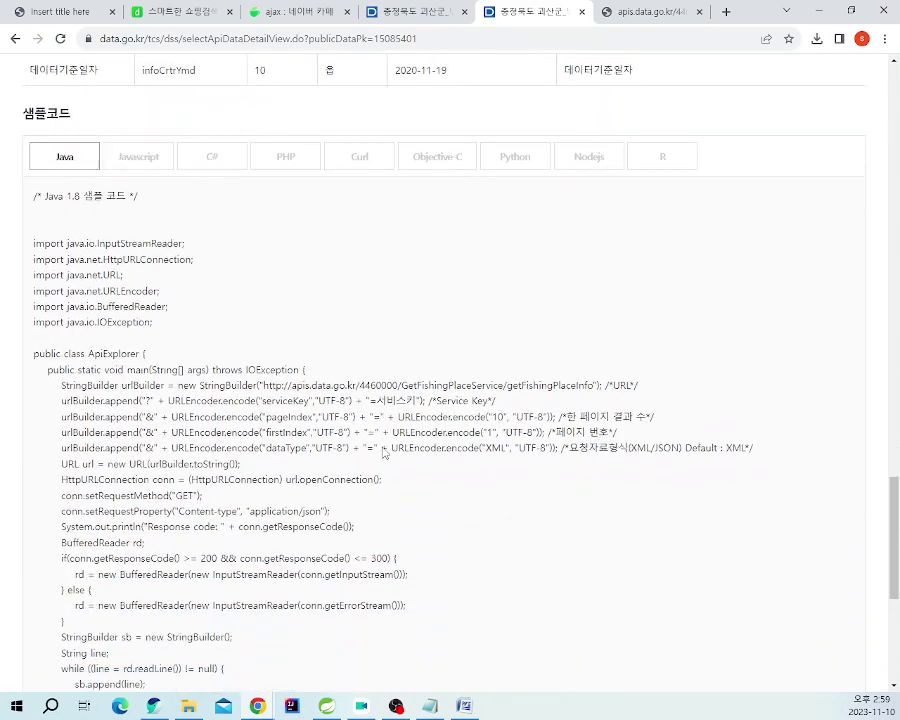
{"action": "left_click_drag", "start_coordinate": [595, 372], "coordinate": [260, 372]}
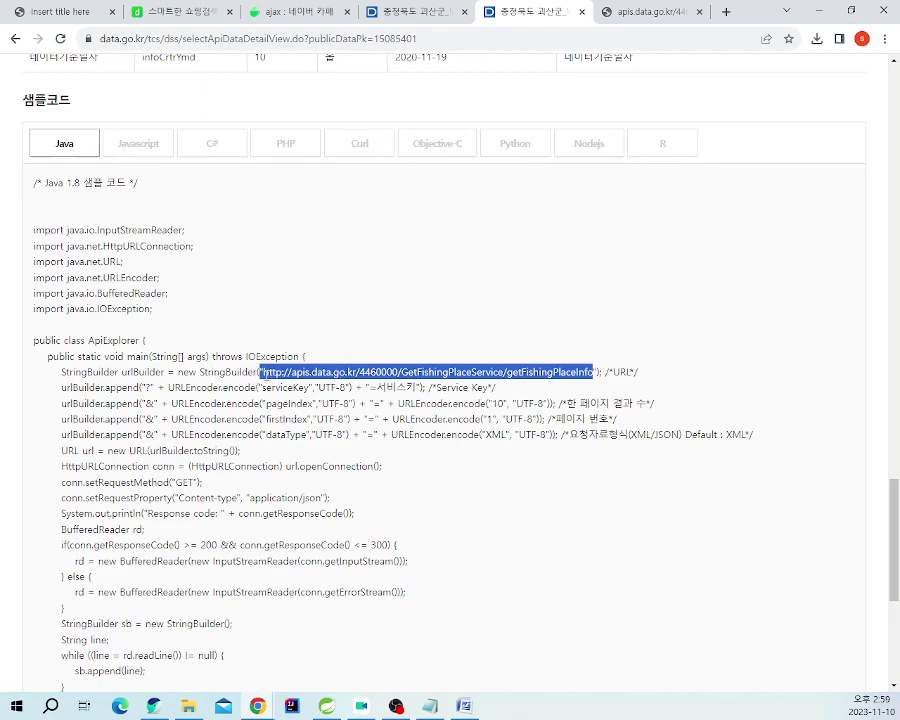
{"action": "left_click", "coordinate": [264, 372]}
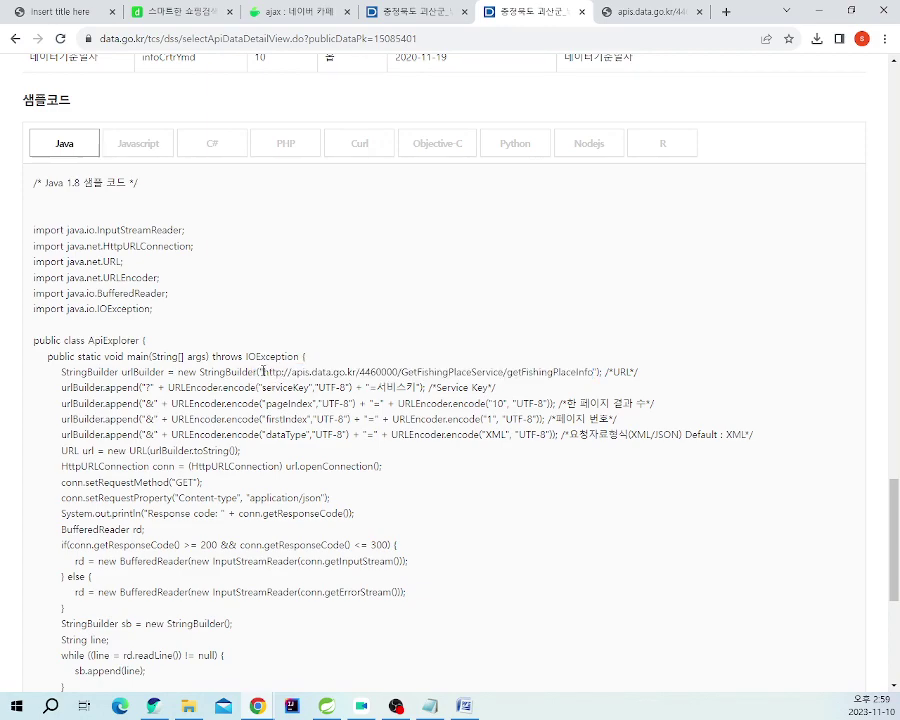
{"action": "left_click_drag", "start_coordinate": [264, 372], "coordinate": [597, 372]}
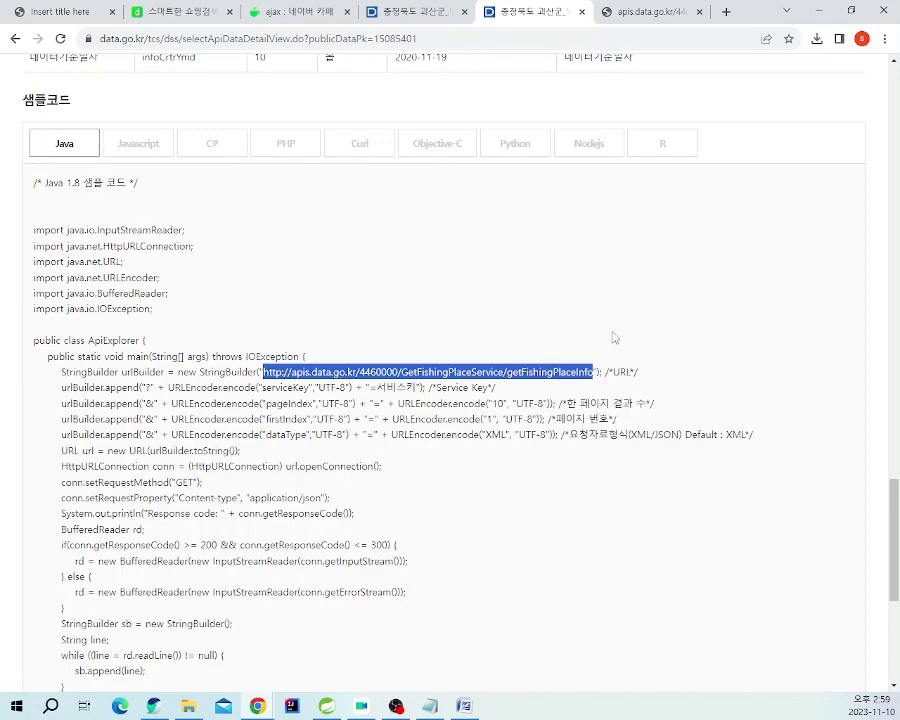
{"action": "left_click", "coordinate": [818, 10]}
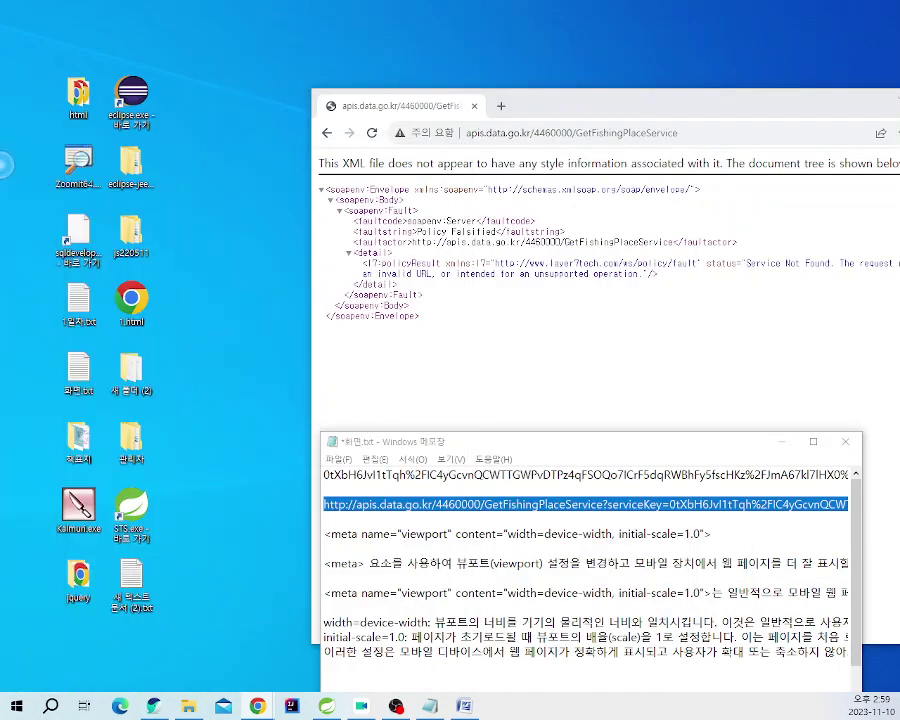
{"action": "double_click", "coordinate": [580, 433]}
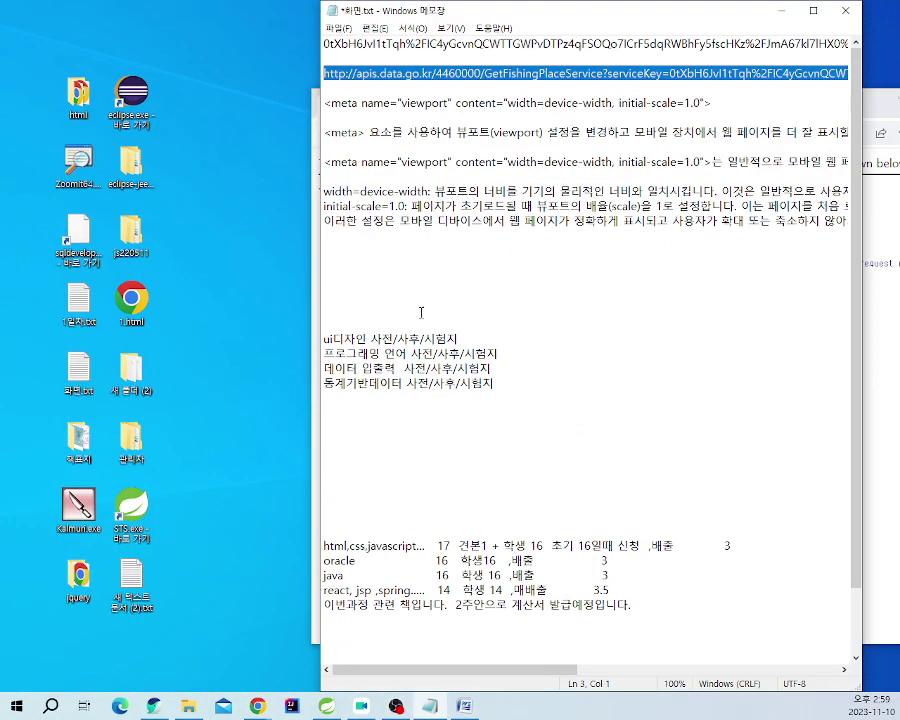
{"action": "key", "text": "ctrl+v"}
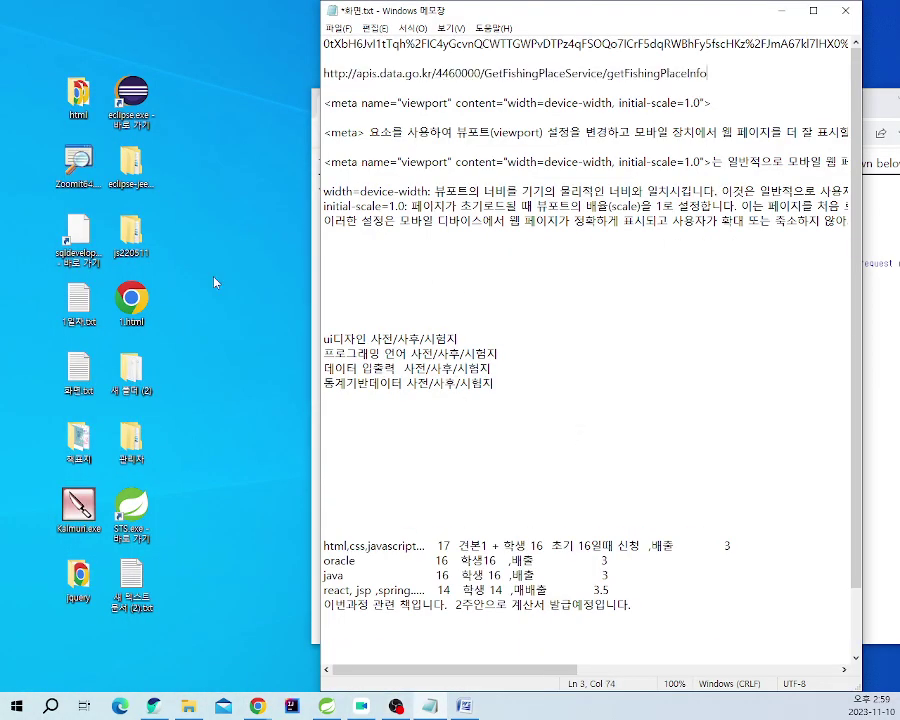
- Close the leftover data.go.kr and XML fault tabs and browser windows
{"action": "left_click", "coordinate": [257, 706]}
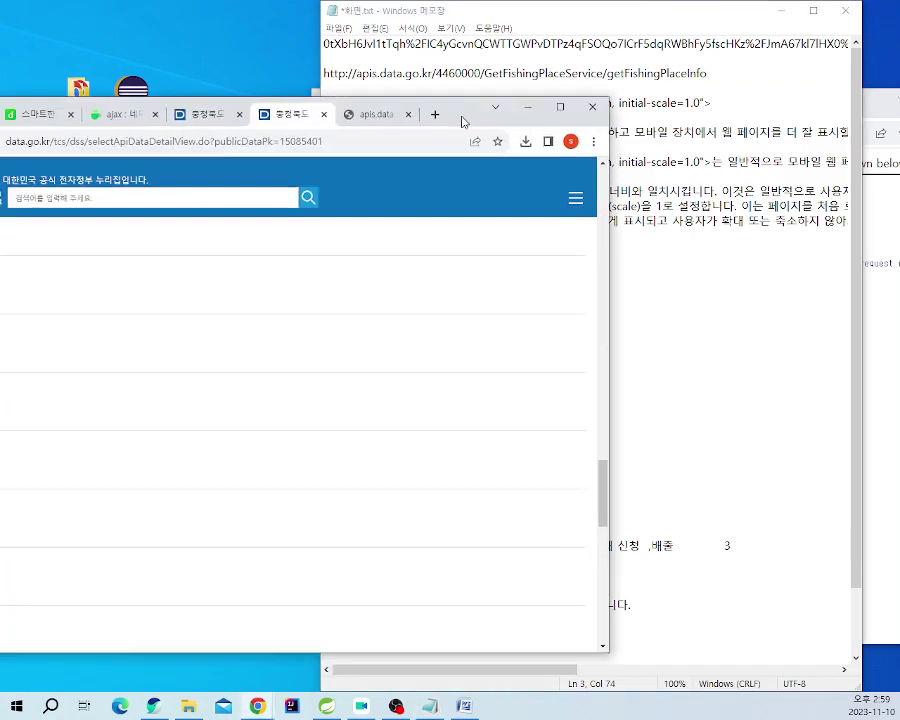
{"action": "left_click", "coordinate": [555, 68]}
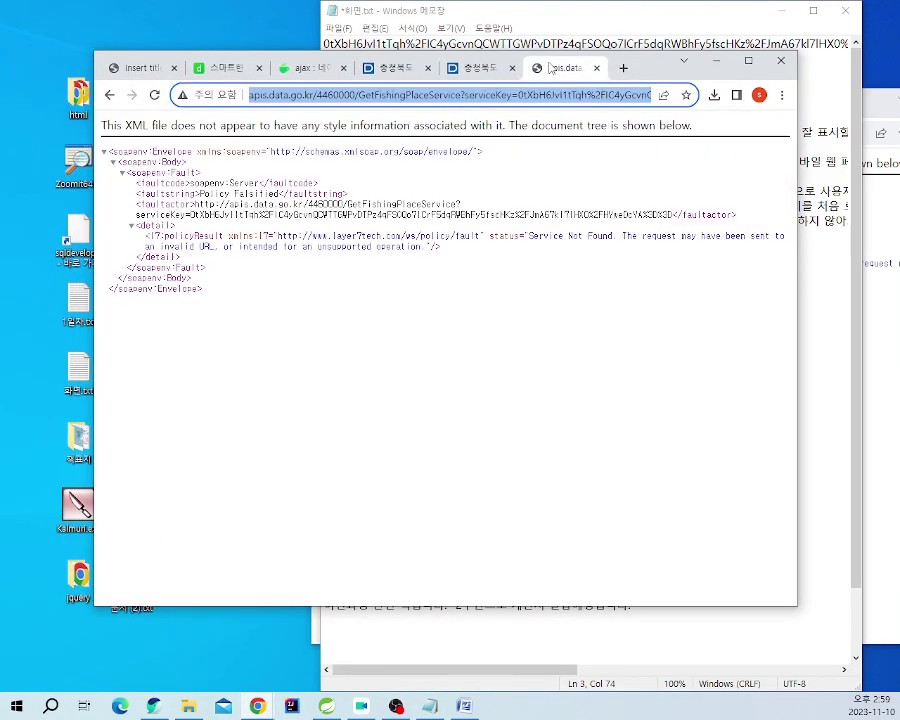
{"action": "left_click", "coordinate": [478, 68]}
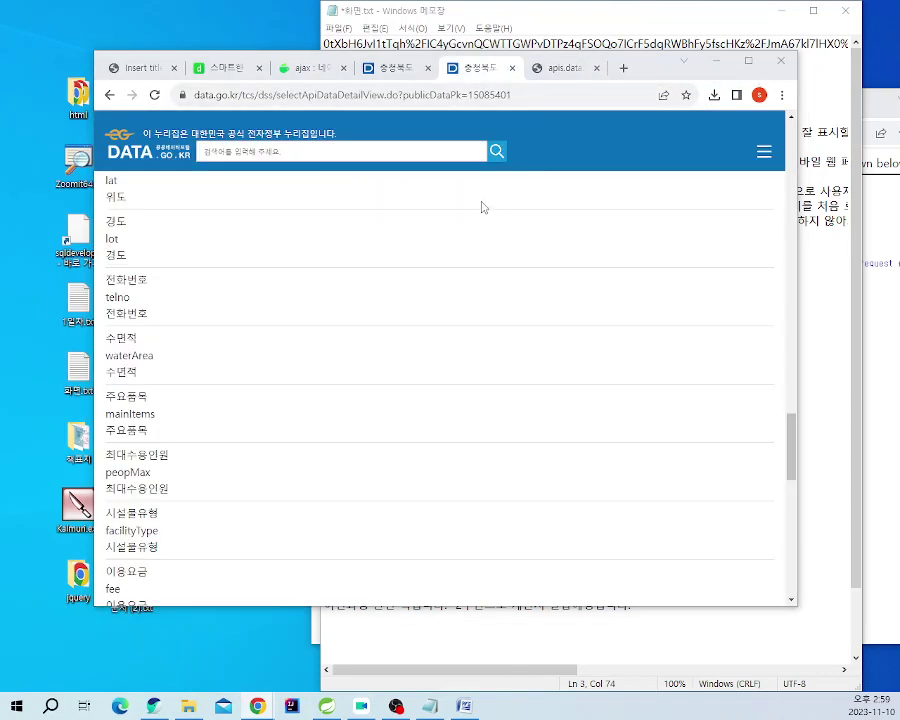
{"action": "left_click", "coordinate": [512, 68]}
{"action": "left_click", "coordinate": [391, 68]}
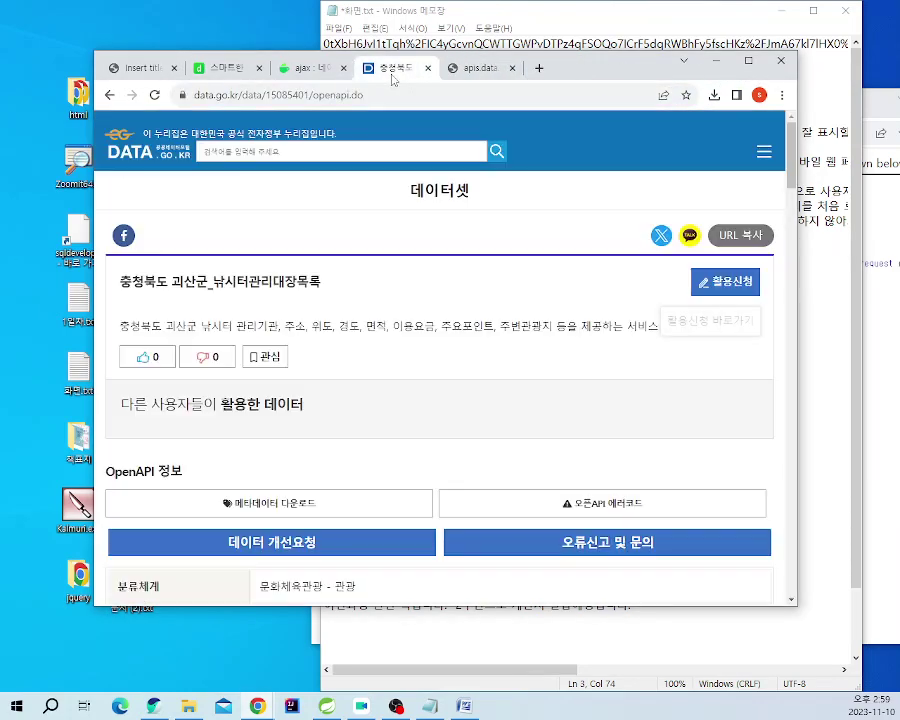
{"action": "scroll", "coordinate": [464, 331], "scroll_direction": "down", "scroll_amount": 3}
{"action": "left_click", "coordinate": [429, 68]}
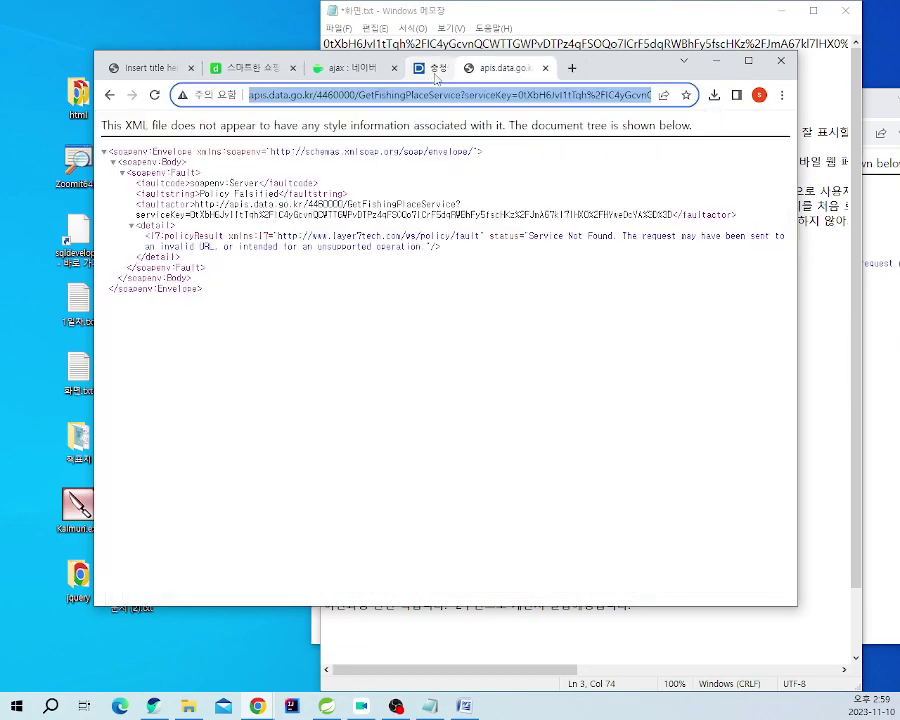
{"action": "left_click", "coordinate": [497, 68]}
{"action": "left_click", "coordinate": [783, 62]}
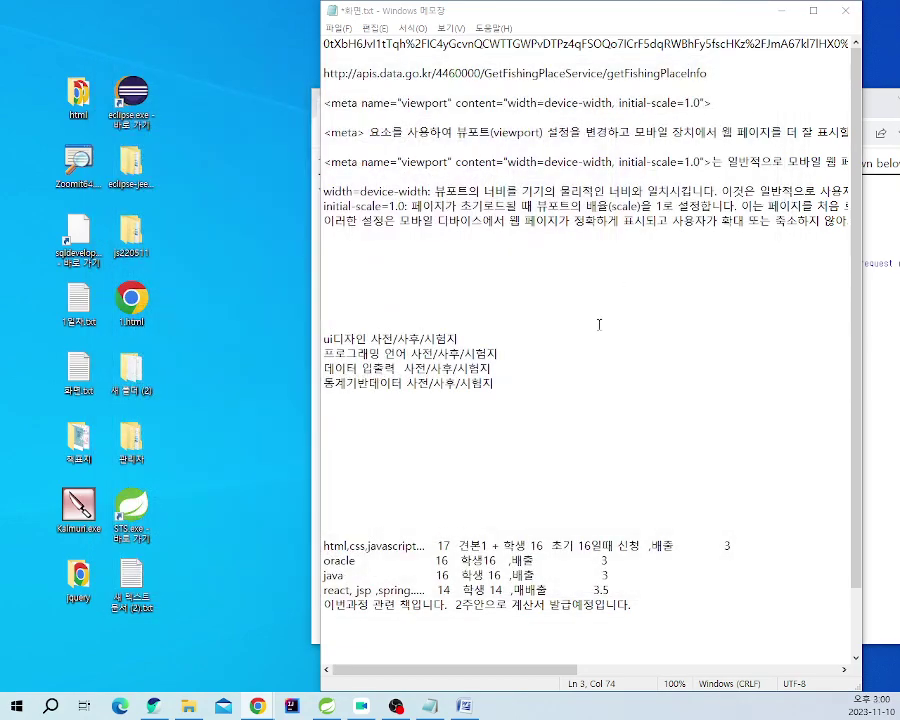
{"action": "mouse_move", "coordinate": [257, 706]}
{"action": "left_click", "coordinate": [313, 641]}
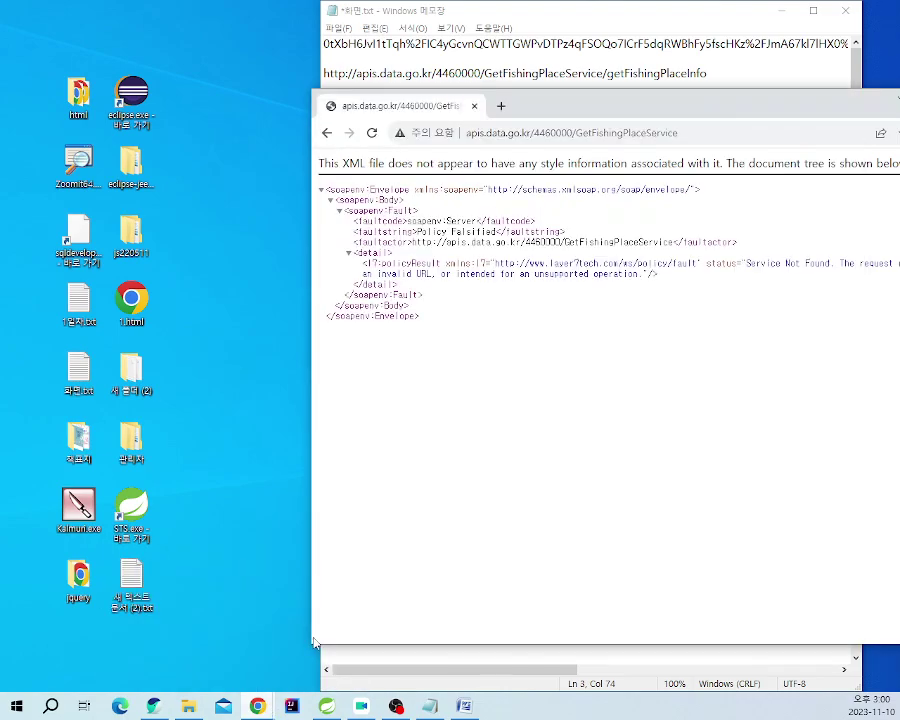
{"action": "key", "text": "ctrl+w"}
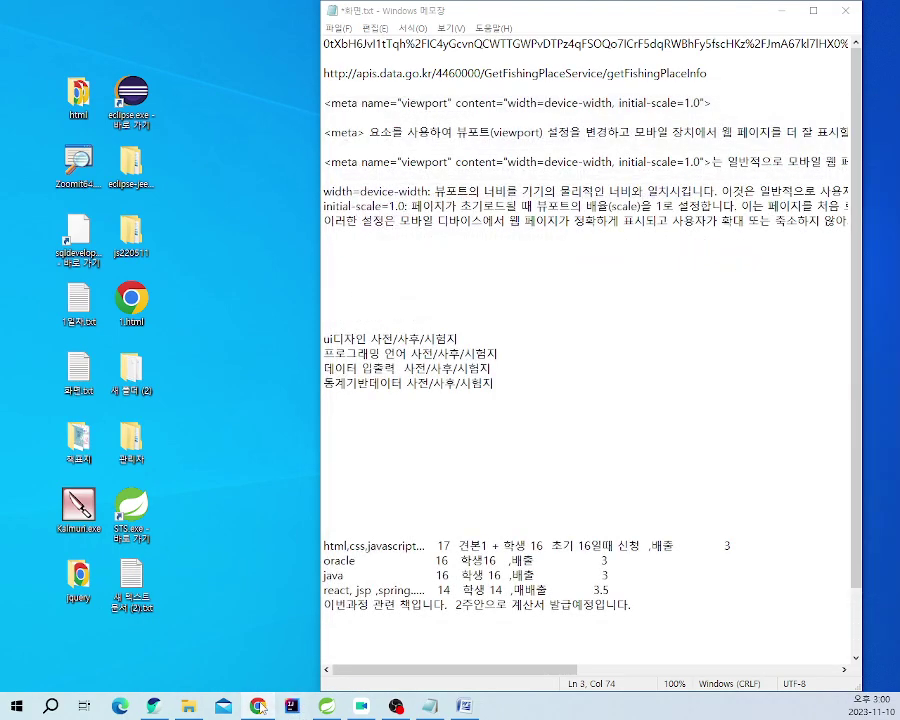
- Bring Chrome back to the Google Search results and maximize it
{"action": "left_click", "coordinate": [257, 706]}
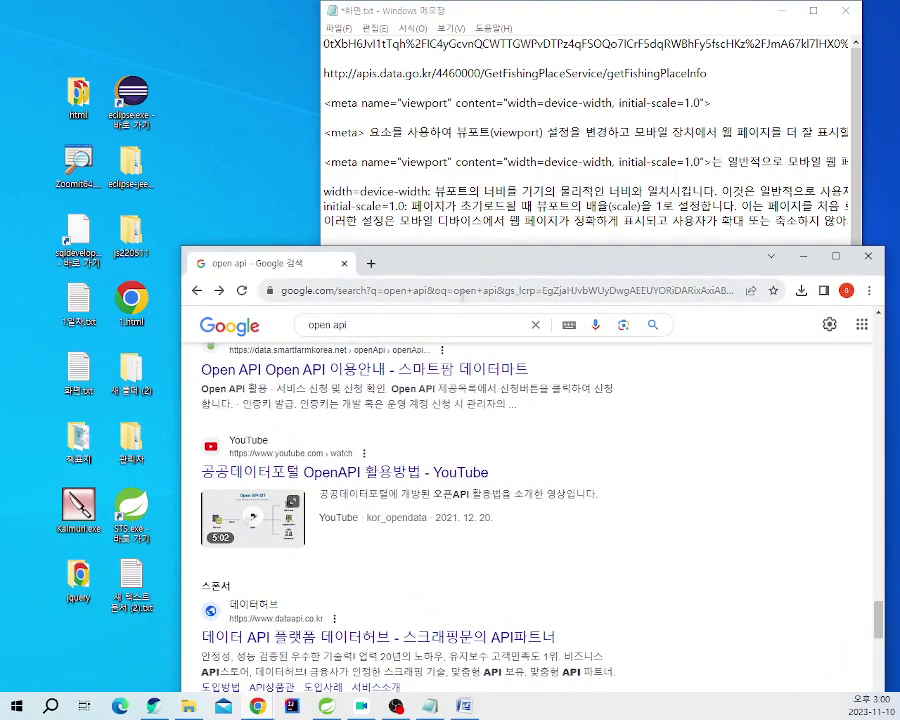
{"action": "scroll", "coordinate": [459, 433], "scroll_direction": "up", "scroll_amount": 2}
{"action": "scroll", "coordinate": [459, 433], "scroll_direction": "up", "scroll_amount": 10}
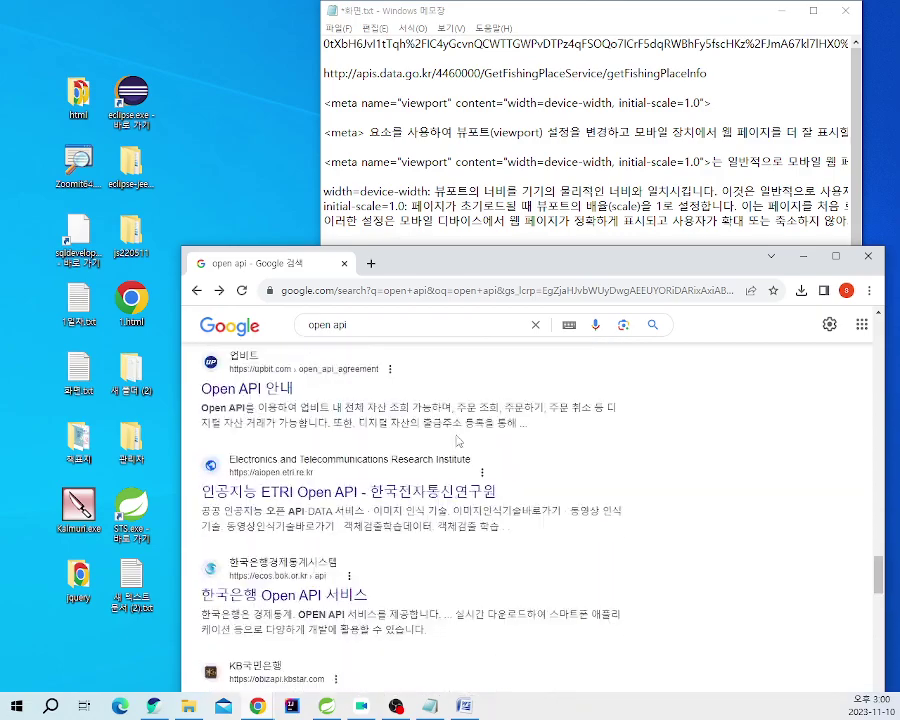
{"action": "scroll", "coordinate": [443, 426], "scroll_direction": "up", "scroll_amount": 10}
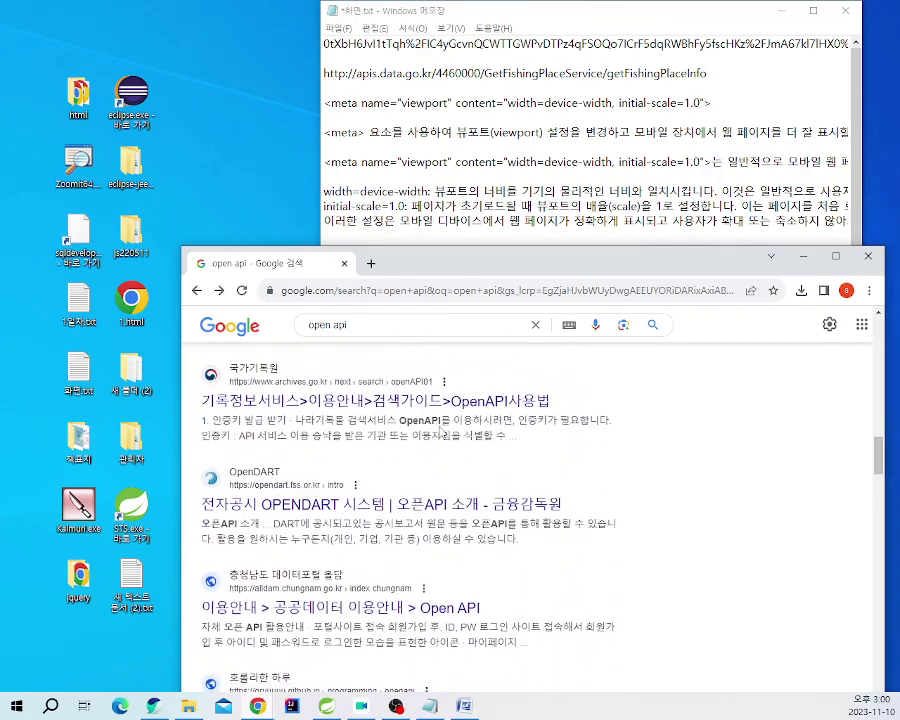
{"action": "scroll", "coordinate": [440, 432], "scroll_direction": "up", "scroll_amount": 10}
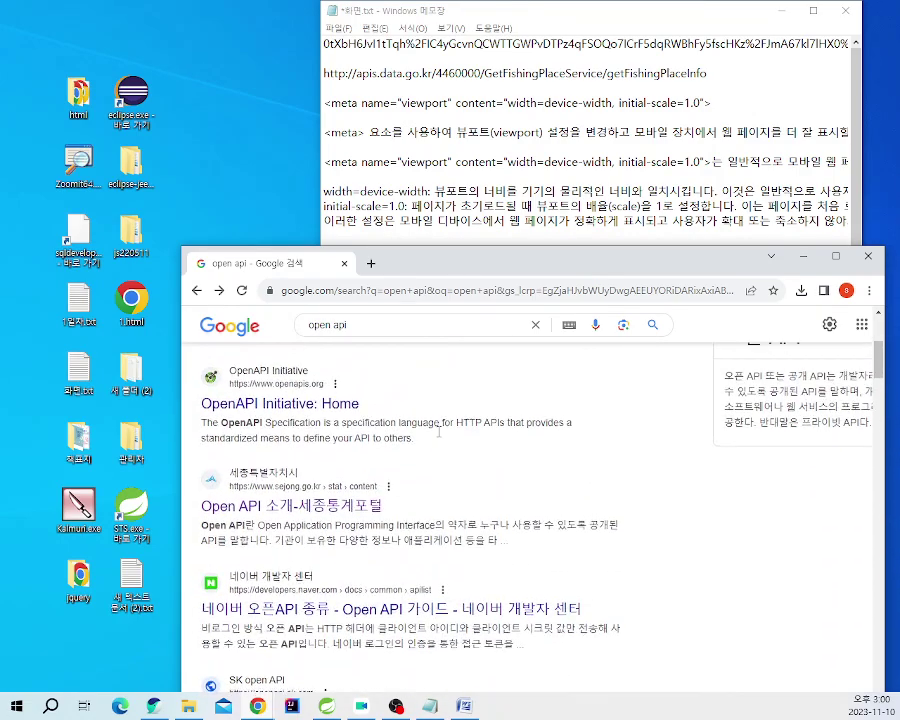
{"action": "double_click", "coordinate": [588, 264]}
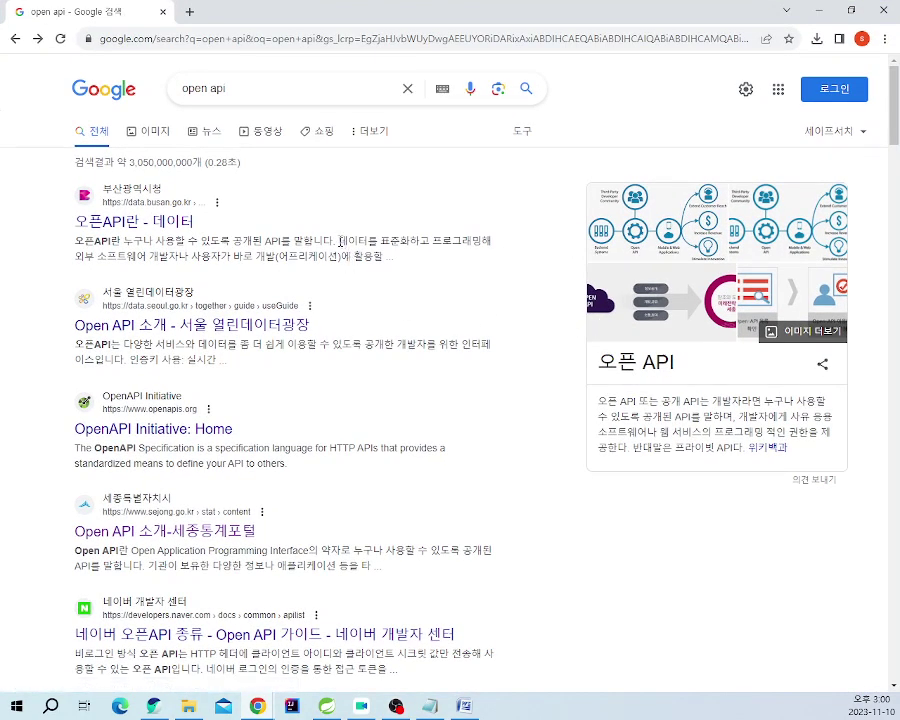
{"action": "left_click", "coordinate": [189, 12]}
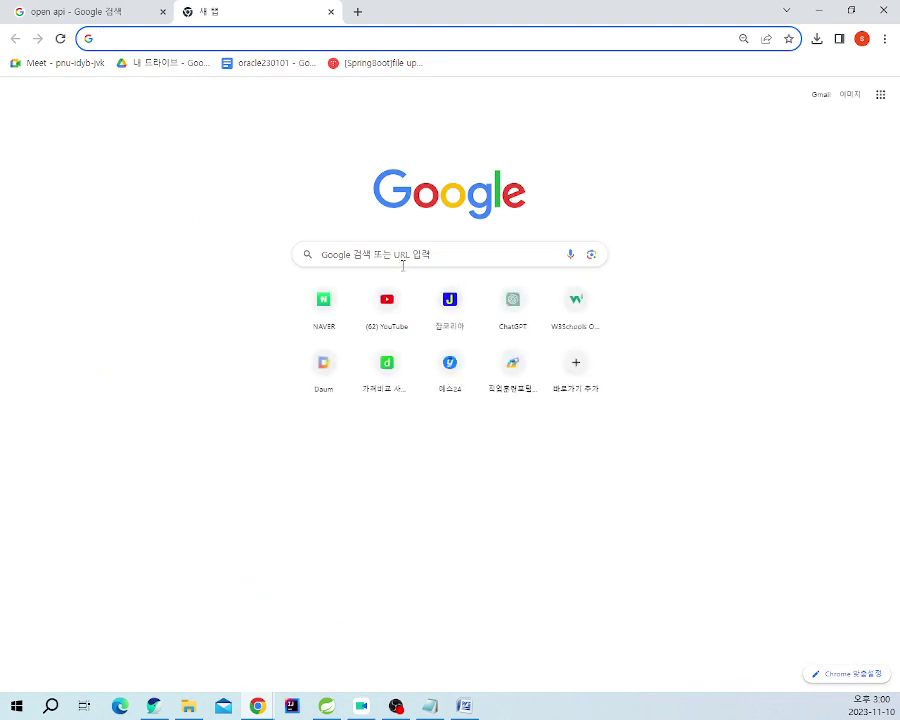
{"action": "left_click", "coordinate": [260, 39]}
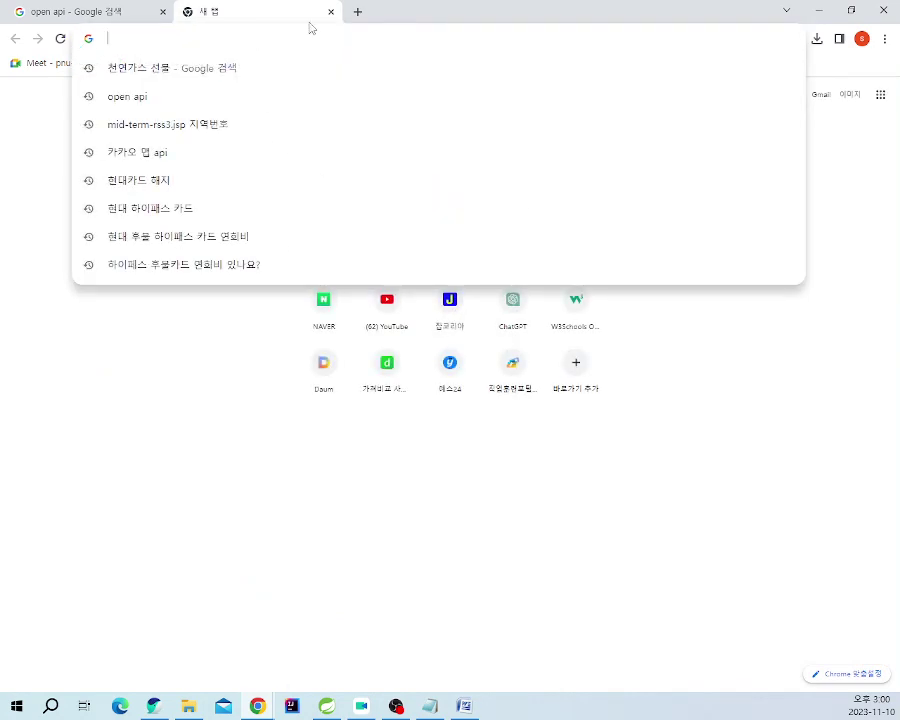
{"action": "type", "text": "ㅈㅈ"}
{"action": "key", "text": "BackSpace"}
{"action": "key", "text": "BackSpace"}
{"action": "type", "text": "ww"}
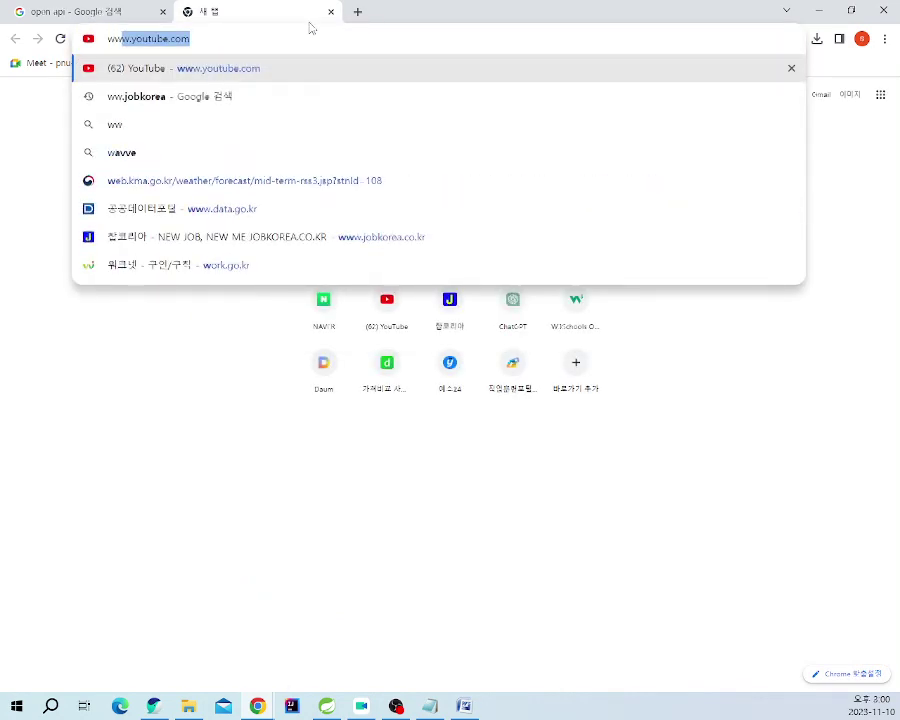
{"action": "type", "text": "w.dat"}
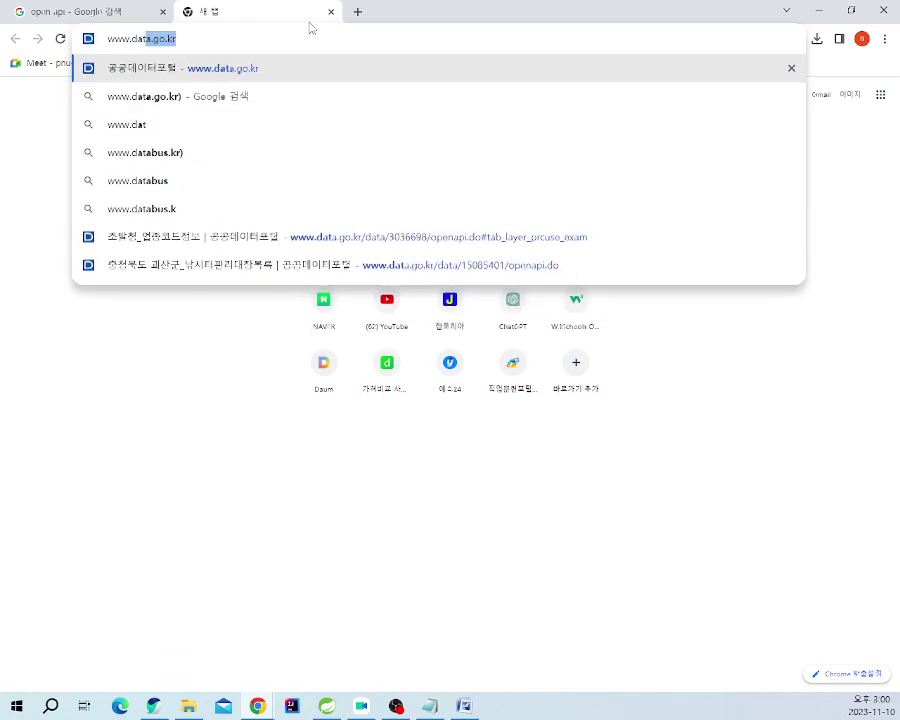
{"action": "key", "text": "Return"}
- Start typing a Korean search term in the portal's dataset search box
{"action": "left_click", "coordinate": [294, 285]}
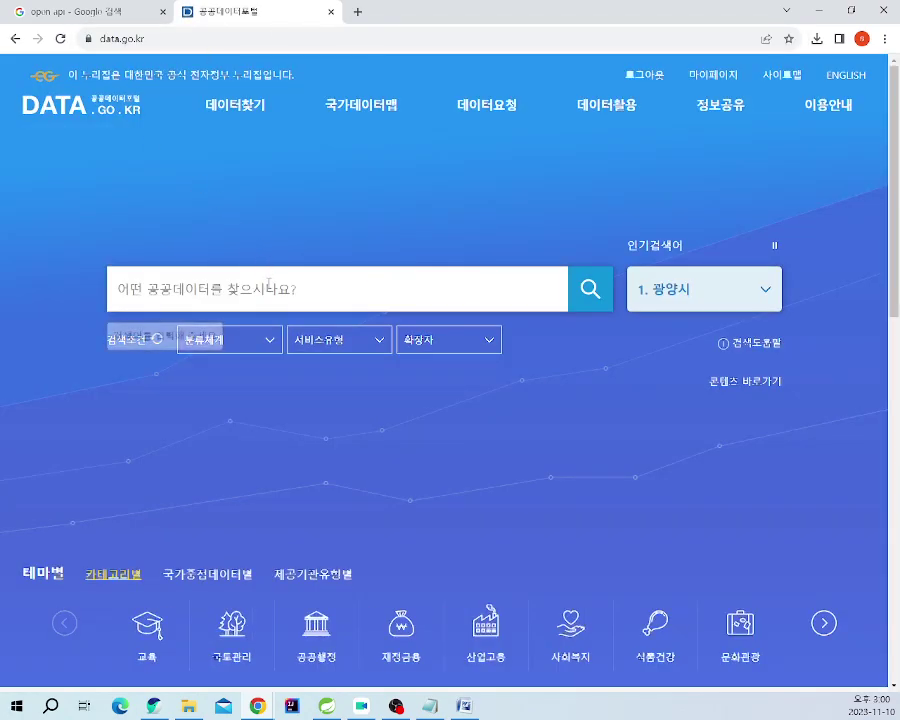
{"action": "type", "text": "s"}
{"action": "key", "text": "BackSpace"}
{"action": "type", "text": "내"}
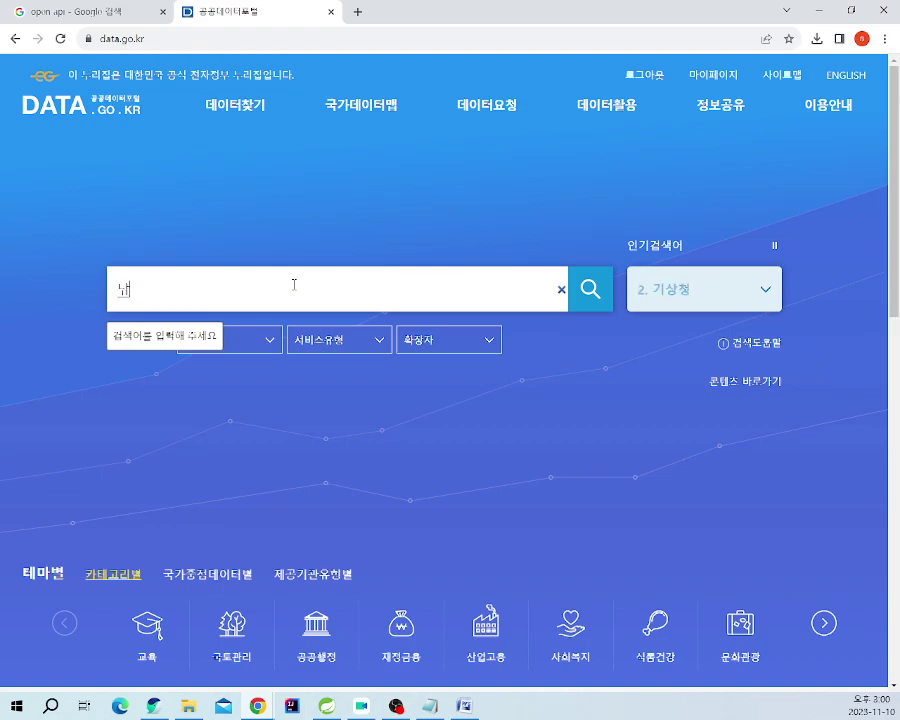
- Copy the Encoding authentication key from My Page
{"action": "left_click", "coordinate": [713, 75]}
{"action": "scroll", "coordinate": [594, 219], "scroll_direction": "down", "scroll_amount": 1}
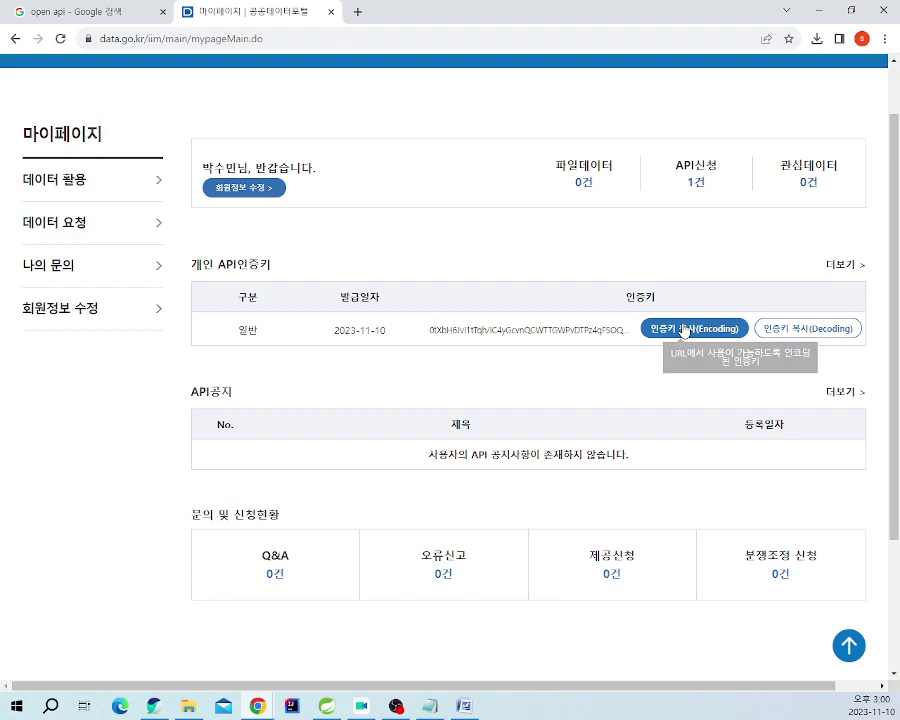
{"action": "left_click", "coordinate": [689, 330]}
{"action": "left_click", "coordinate": [572, 121]}
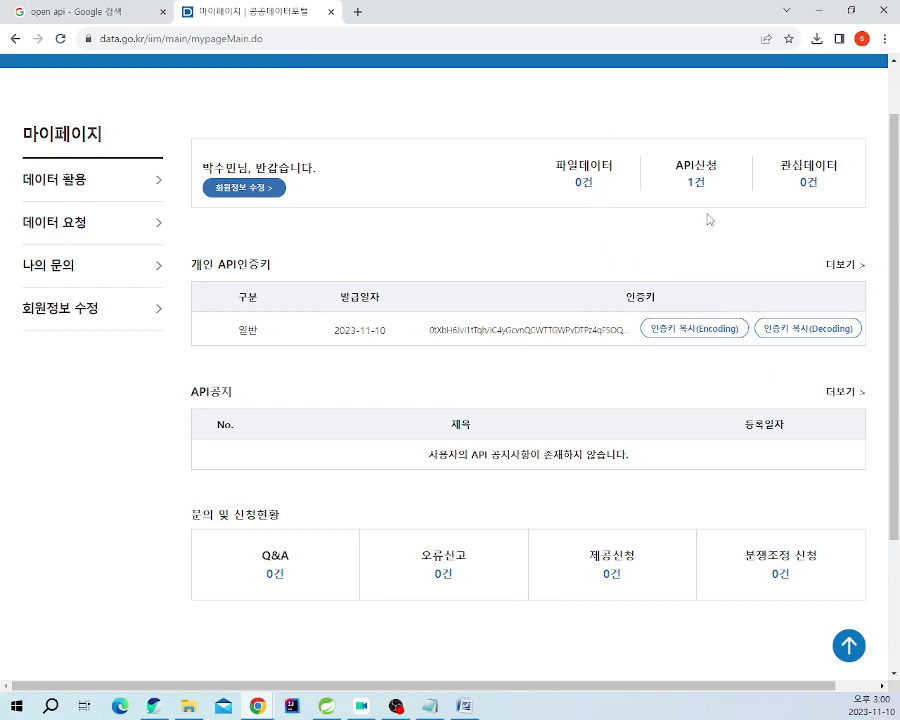
- Open the approved 충청북도 괴산군_낚시터관리대장목록 application's details
{"action": "scroll", "coordinate": [708, 219], "scroll_direction": "down", "scroll_amount": 2}
{"action": "scroll", "coordinate": [677, 243], "scroll_direction": "up", "scroll_amount": 4}
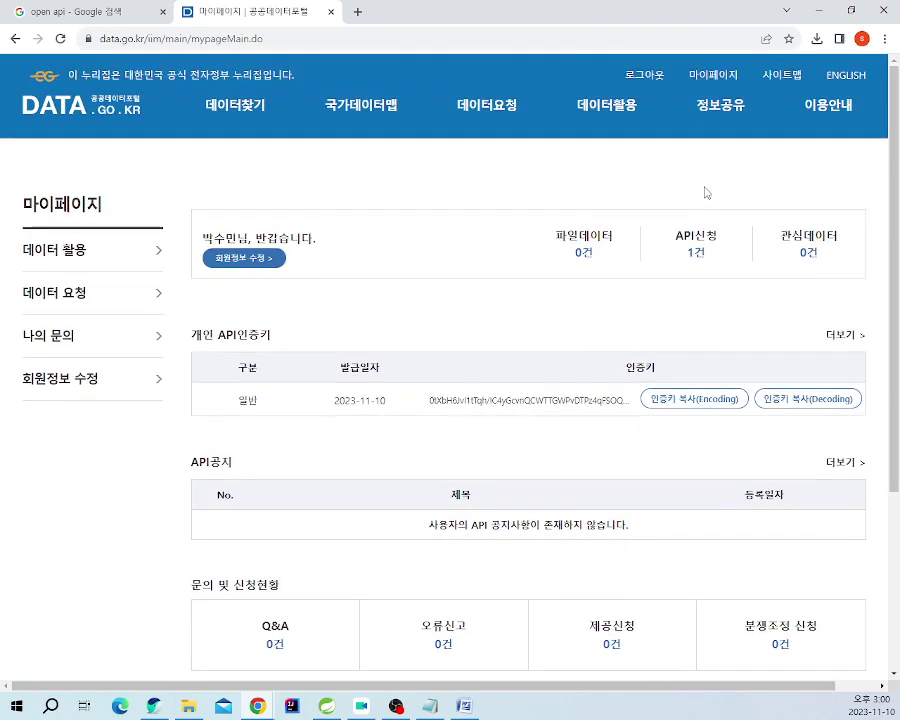
{"action": "left_click", "coordinate": [698, 253]}
{"action": "scroll", "coordinate": [630, 290], "scroll_direction": "down", "scroll_amount": 4}
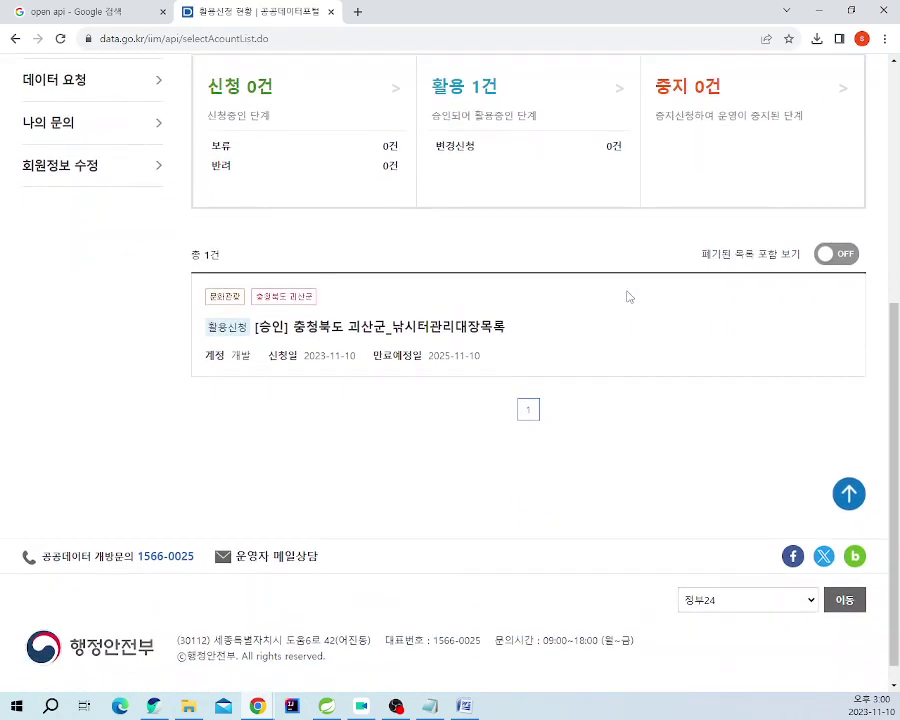
{"action": "left_click", "coordinate": [520, 327]}
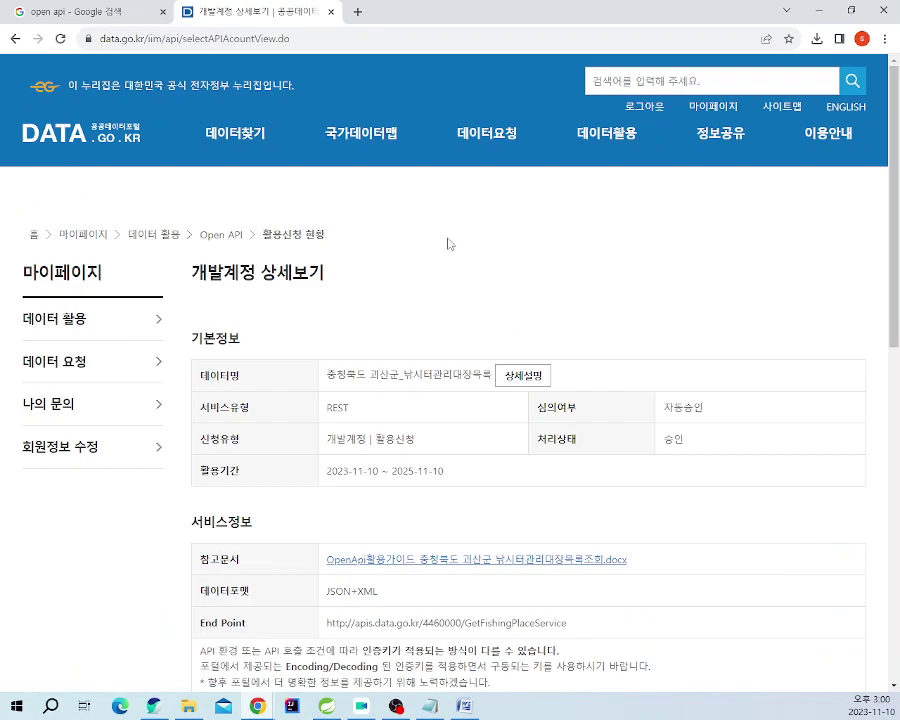
- Check the first line of the 화면.txt notes, then return to the account page
{"action": "left_click", "coordinate": [818, 10]}
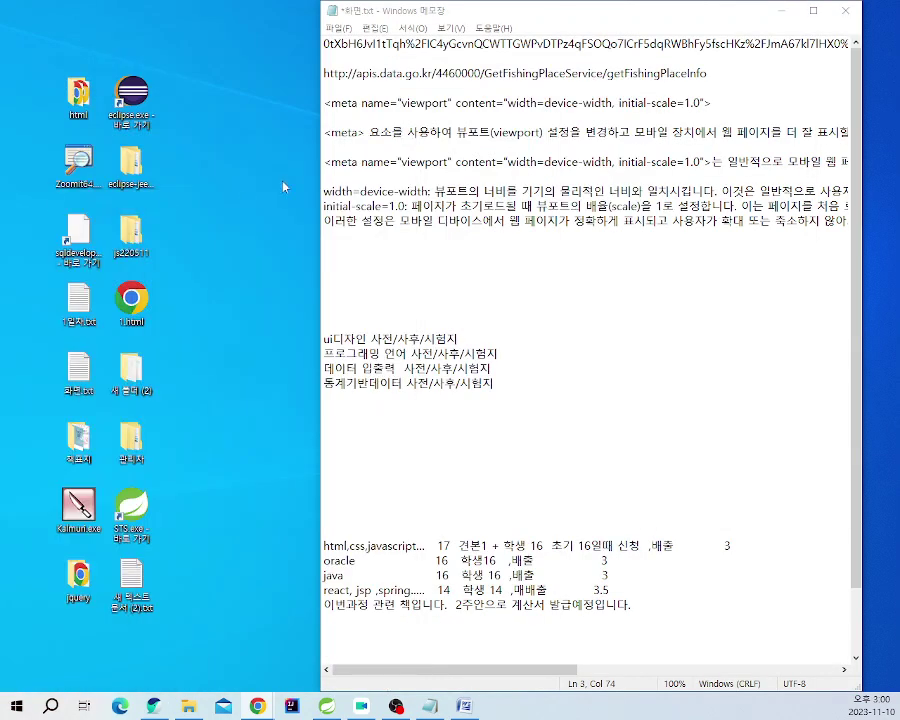
{"action": "left_click", "coordinate": [367, 57]}
{"action": "key", "text": "Up"}
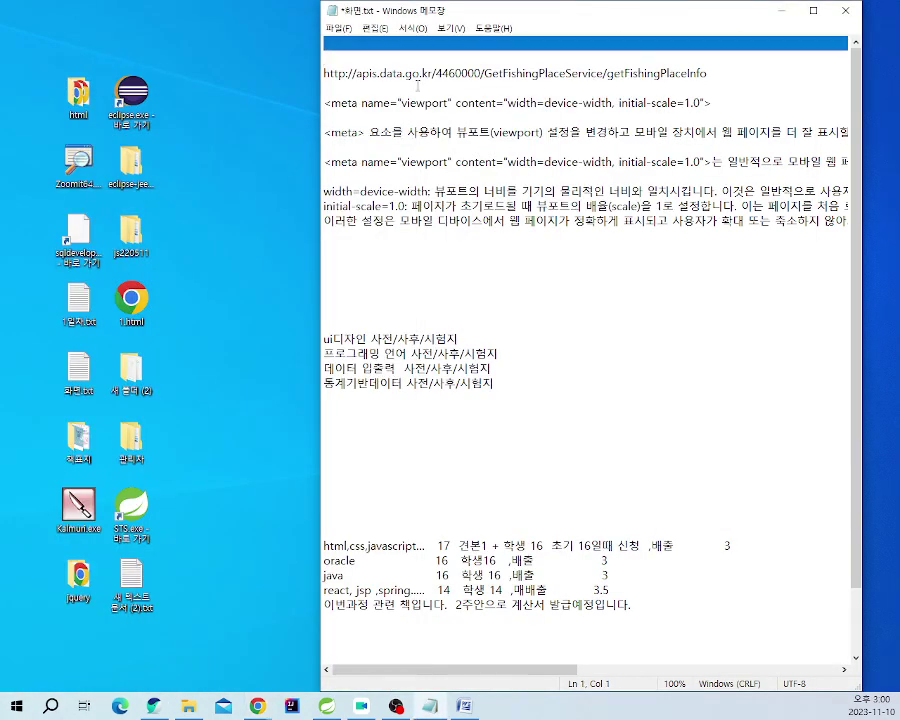
{"action": "key", "text": "End"}
{"action": "key", "text": "Home"}
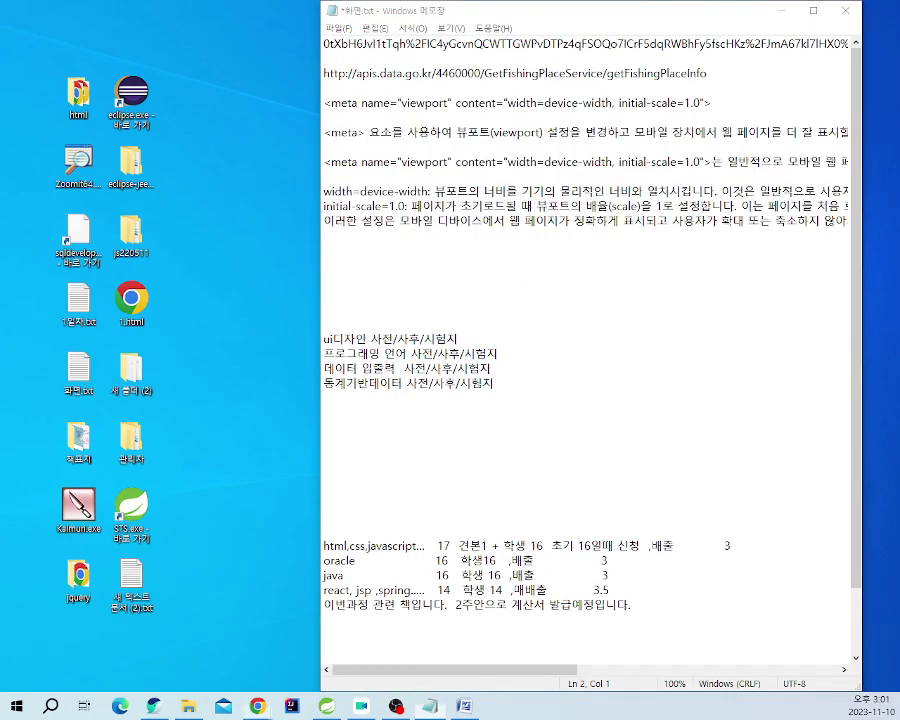
{"action": "key", "text": "alt+Tab"}
- Review the request-parameter samples: pageIndex 10, firstIndex 1, dataType XML
{"action": "scroll", "coordinate": [401, 345], "scroll_direction": "down", "scroll_amount": 3}
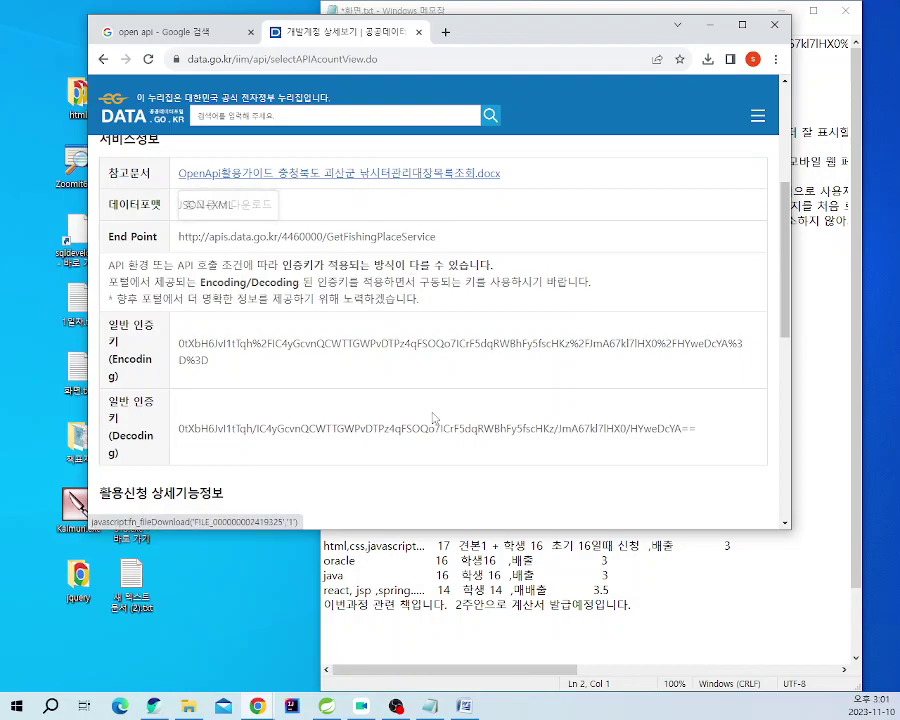
{"action": "scroll", "coordinate": [433, 417], "scroll_direction": "down", "scroll_amount": 3}
{"action": "scroll", "coordinate": [433, 417], "scroll_direction": "down", "scroll_amount": 3}
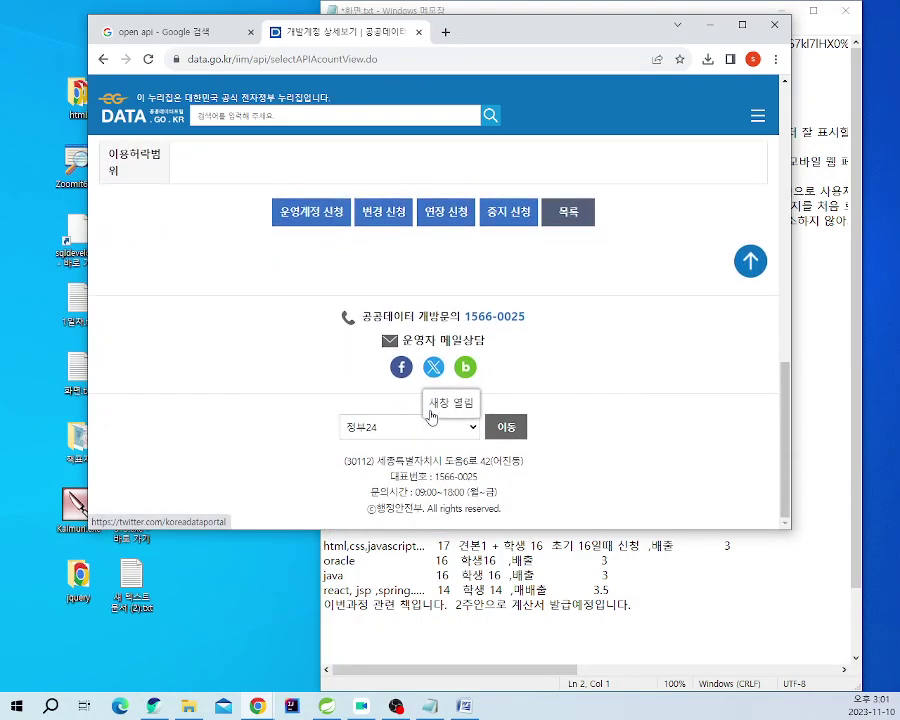
{"action": "scroll", "coordinate": [428, 414], "scroll_direction": "up", "scroll_amount": 3}
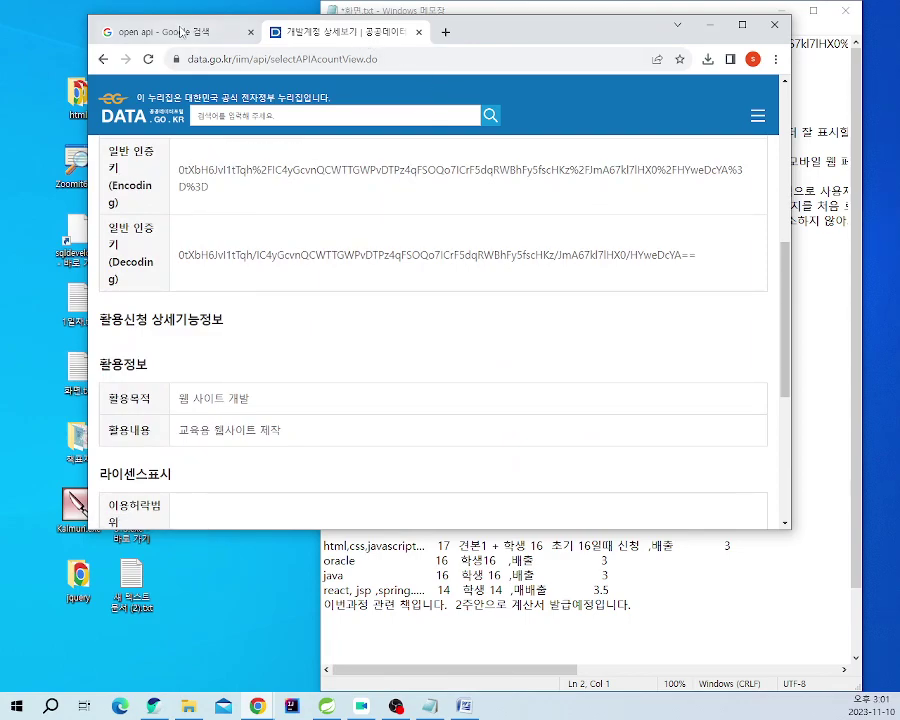
{"action": "double_click", "coordinate": [533, 41]}
{"action": "scroll", "coordinate": [416, 420], "scroll_direction": "down", "scroll_amount": 5}
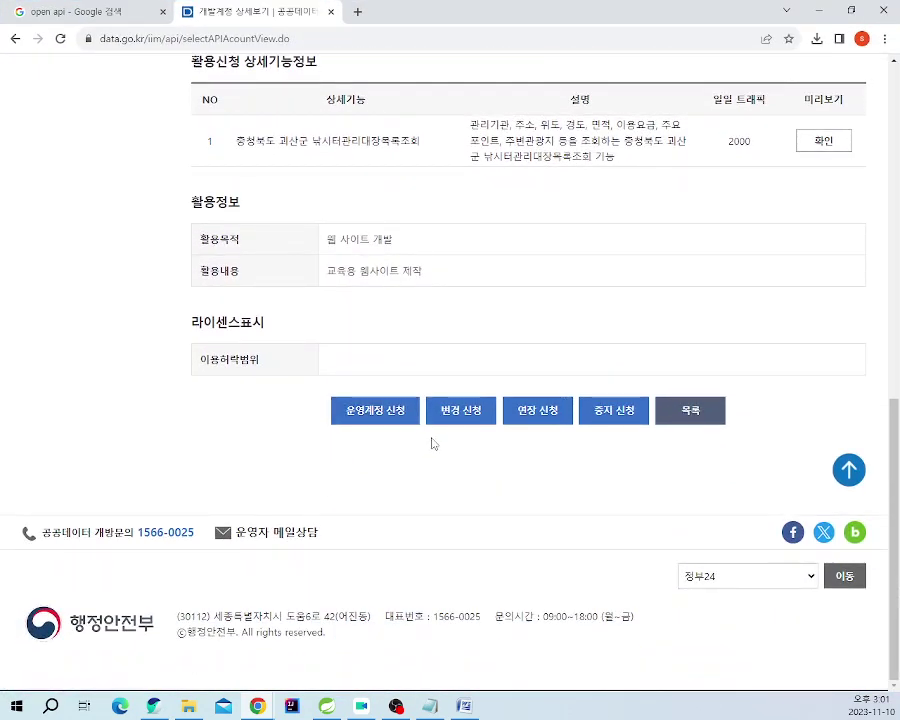
{"action": "scroll", "coordinate": [380, 416], "scroll_direction": "up", "scroll_amount": 1}
{"action": "scroll", "coordinate": [380, 416], "scroll_direction": "up", "scroll_amount": 7}
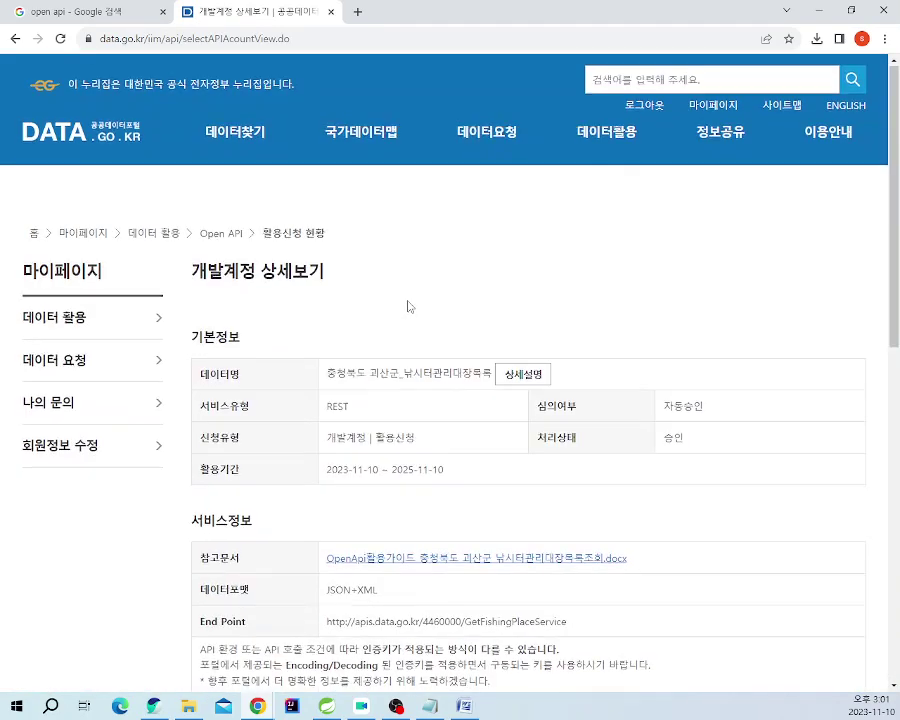
{"action": "scroll", "coordinate": [408, 308], "scroll_direction": "down", "scroll_amount": 3}
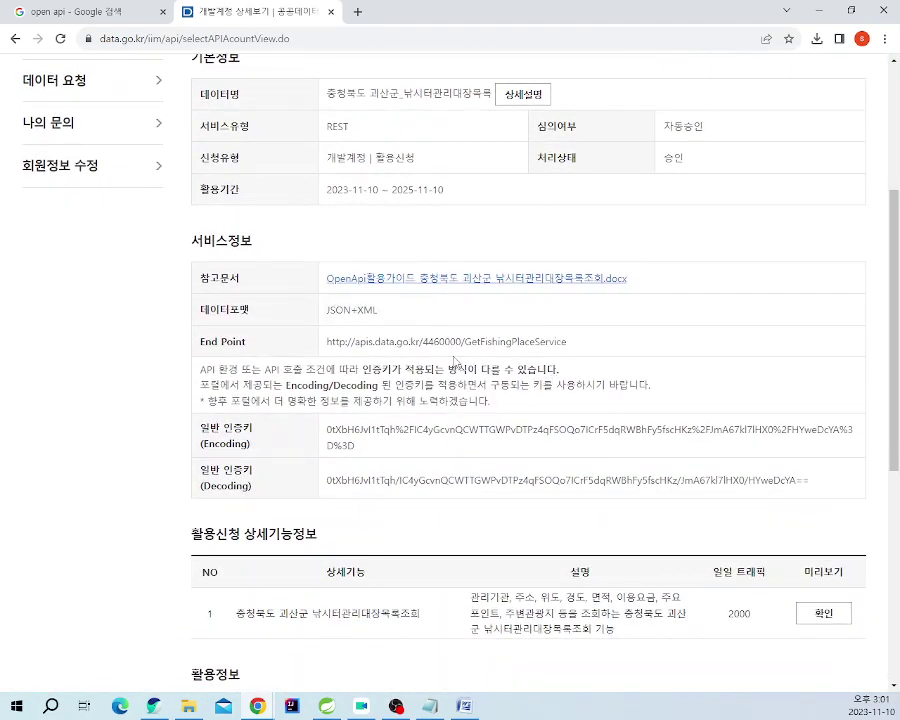
{"action": "scroll", "coordinate": [455, 362], "scroll_direction": "down", "scroll_amount": 2}
- Paste the encoding key into the fishing-spot lookup's serviceKey and run the preview request
{"action": "left_click", "coordinate": [824, 405]}
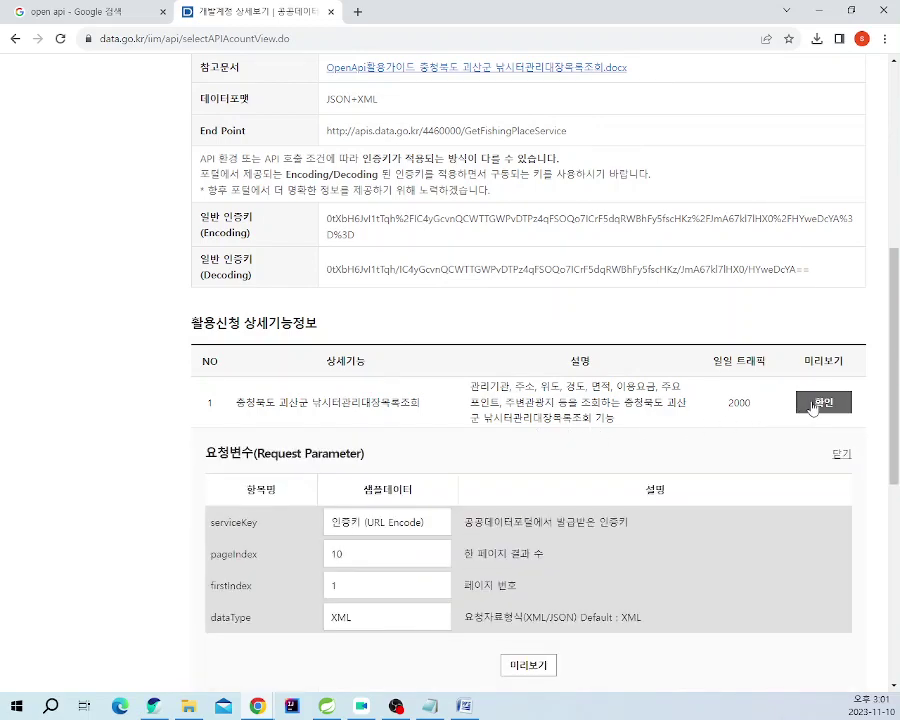
{"action": "left_click", "coordinate": [437, 521]}
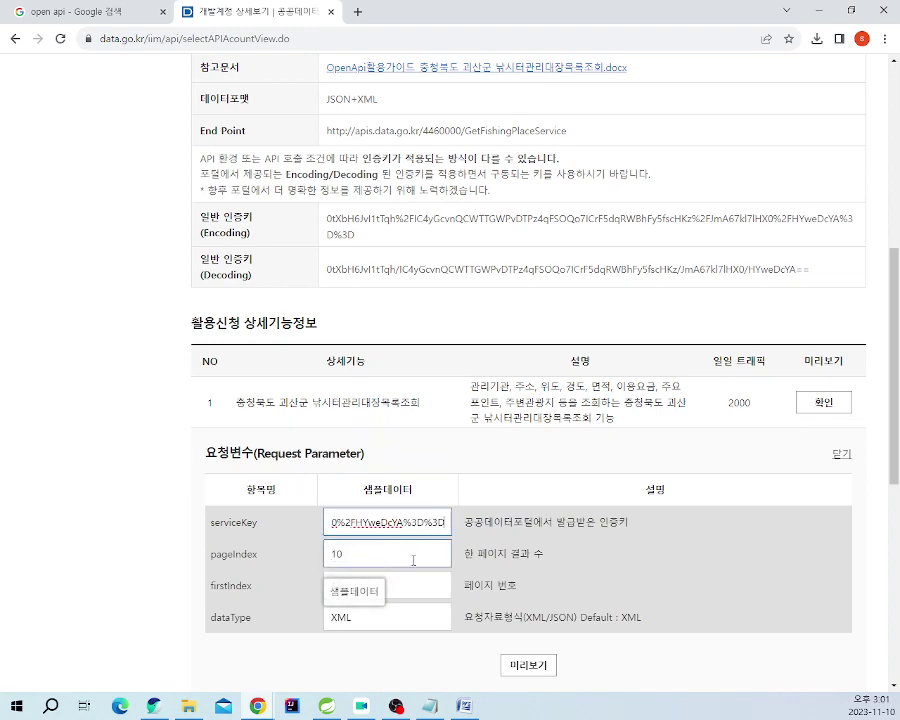
{"action": "left_click", "coordinate": [408, 558]}
{"action": "left_click", "coordinate": [332, 592]}
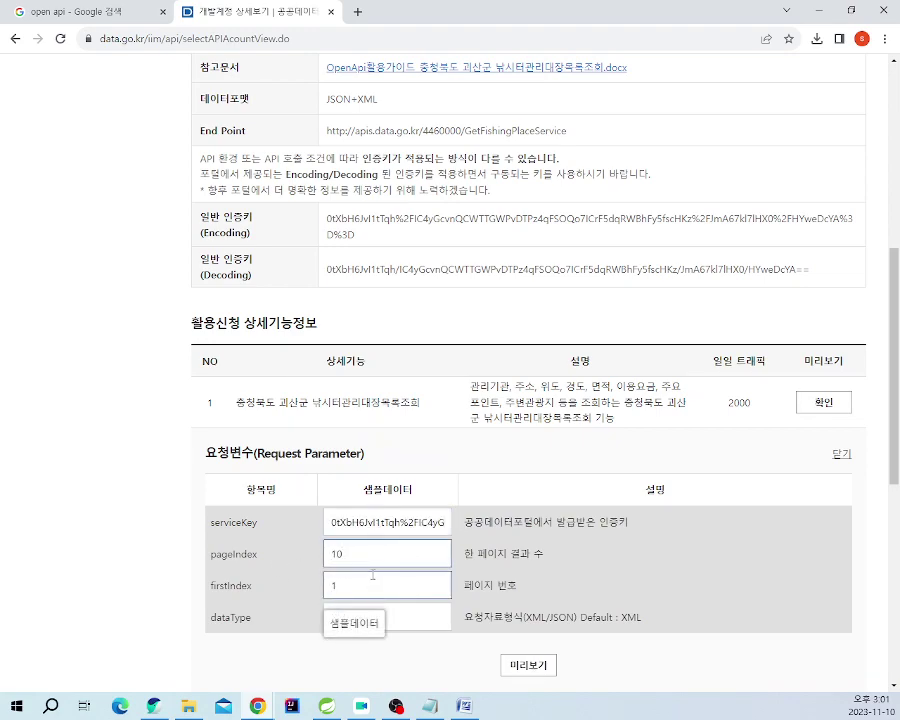
{"action": "scroll", "coordinate": [372, 575], "scroll_direction": "down", "scroll_amount": 3}
{"action": "left_click", "coordinate": [528, 527]}
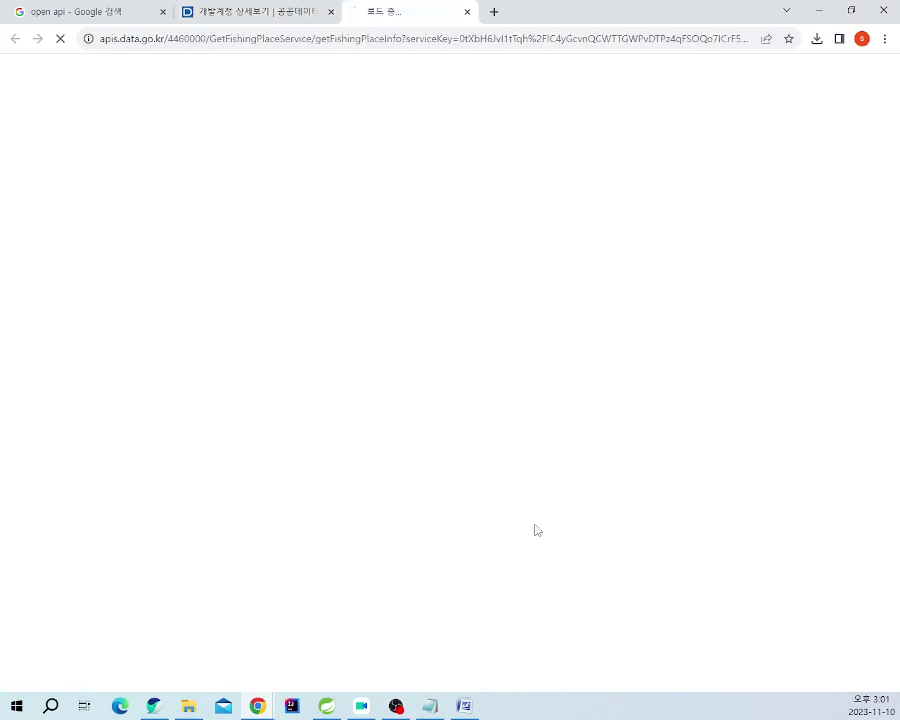
{"action": "left_click", "coordinate": [481, 240]}
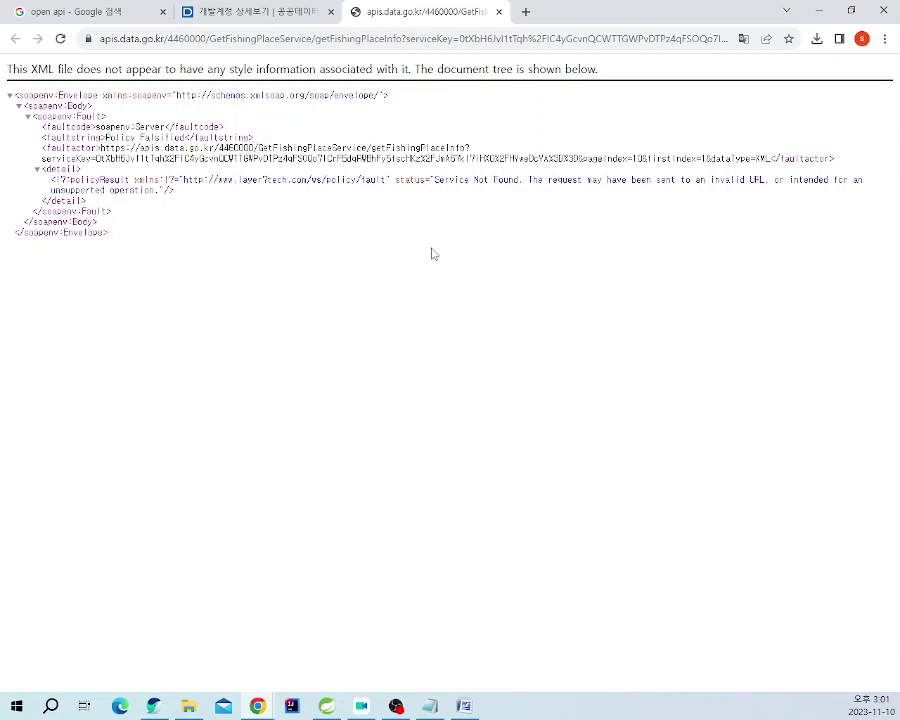
- Clear the serviceKey value on the account detail tab and check the notes holding the key
{"action": "left_click", "coordinate": [186, 16]}
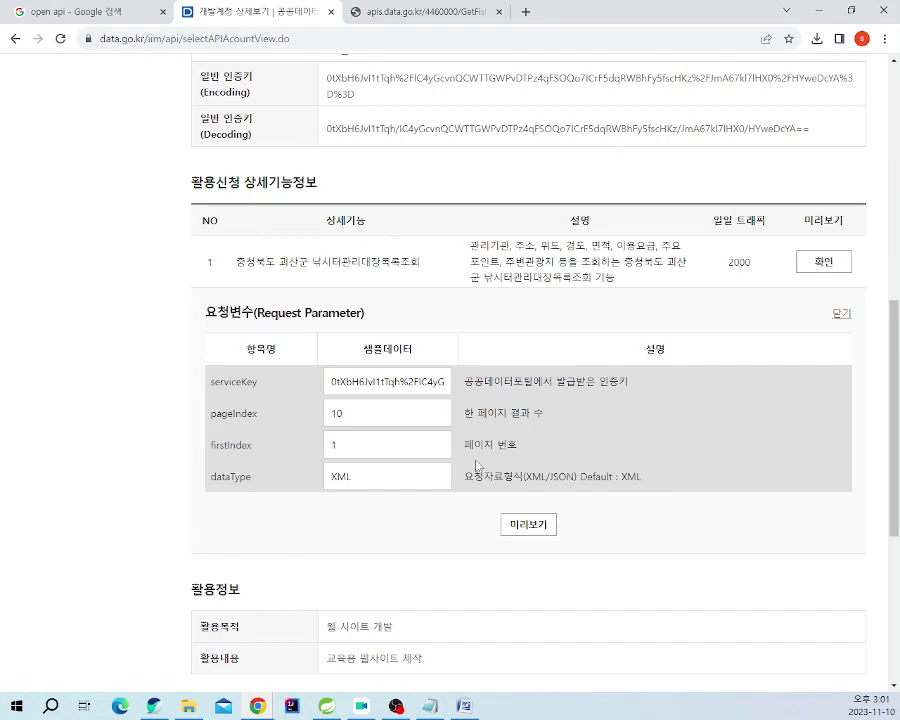
{"action": "left_click", "coordinate": [402, 380]}
{"action": "key", "text": "ctrl+a"}
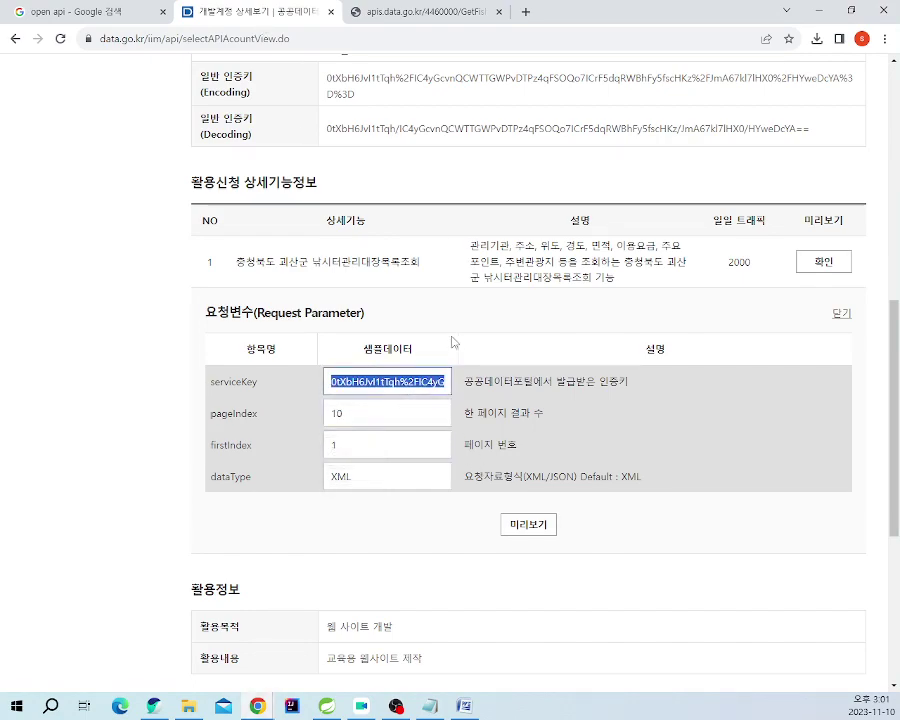
{"action": "key", "text": "BackSpace"}
{"action": "key", "text": "alt+Tab"}
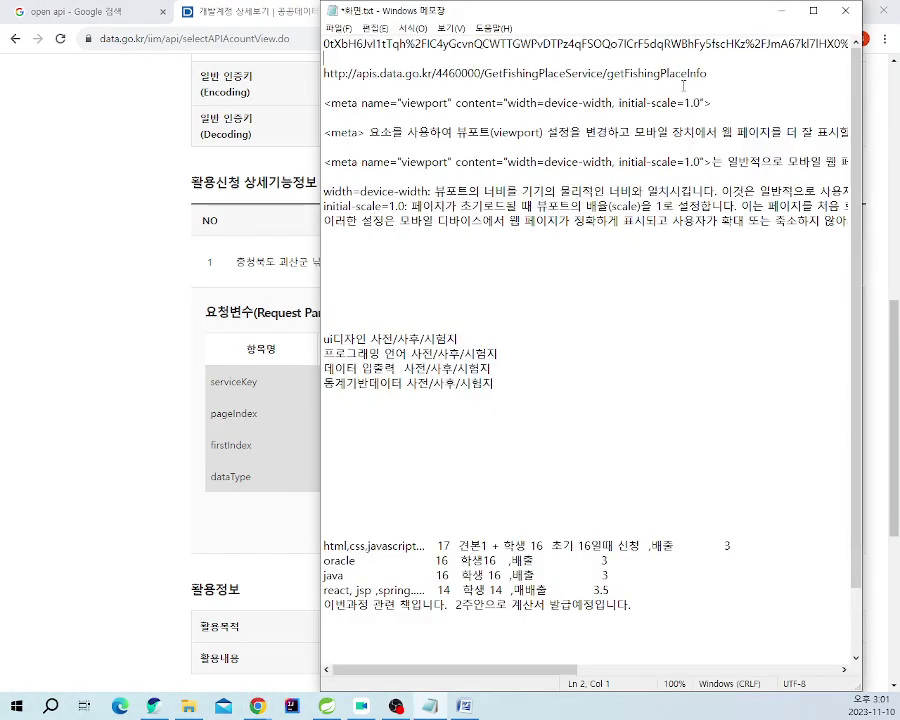
{"action": "key", "text": "alt+Tab"}
- Compare the open API search results with the XML response, then close a tab
{"action": "left_click", "coordinate": [107, 14]}
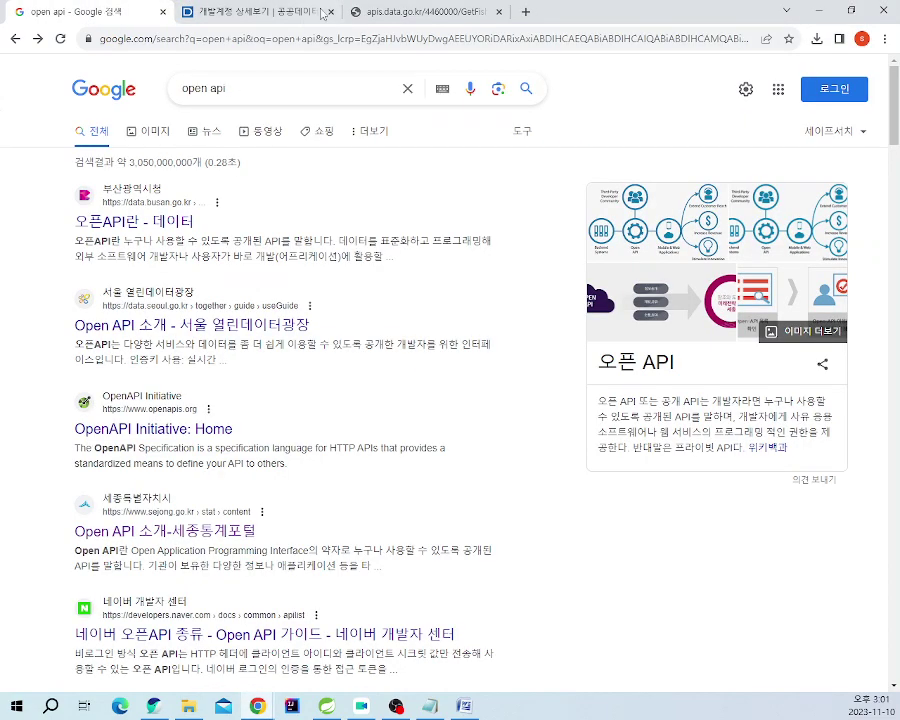
{"action": "left_click", "coordinate": [398, 12]}
{"action": "left_click", "coordinate": [75, 10]}
{"action": "left_click", "coordinate": [420, 14]}
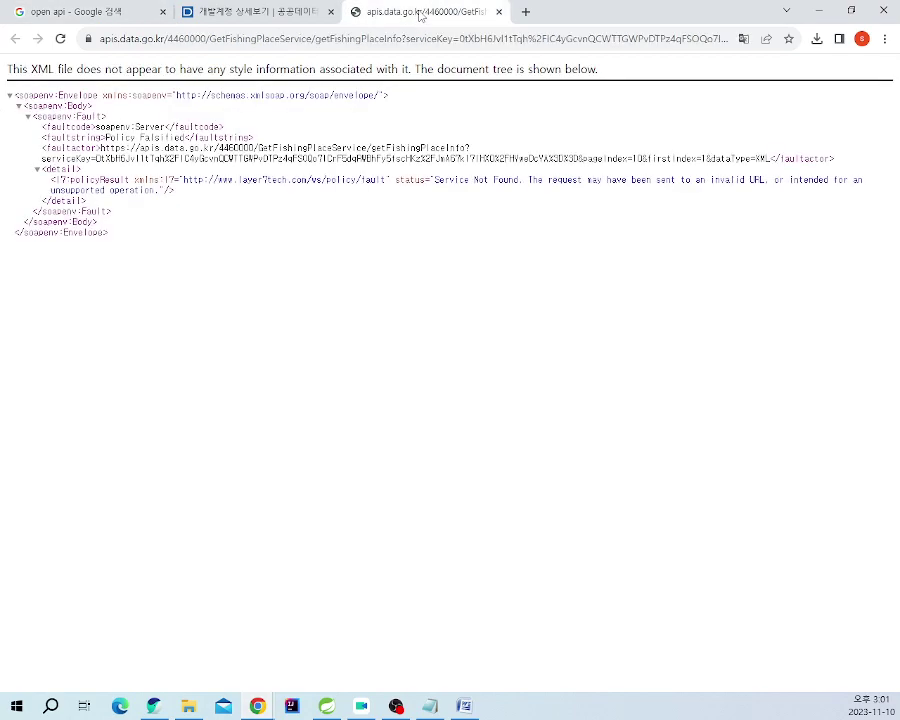
{"action": "left_click", "coordinate": [216, 12]}
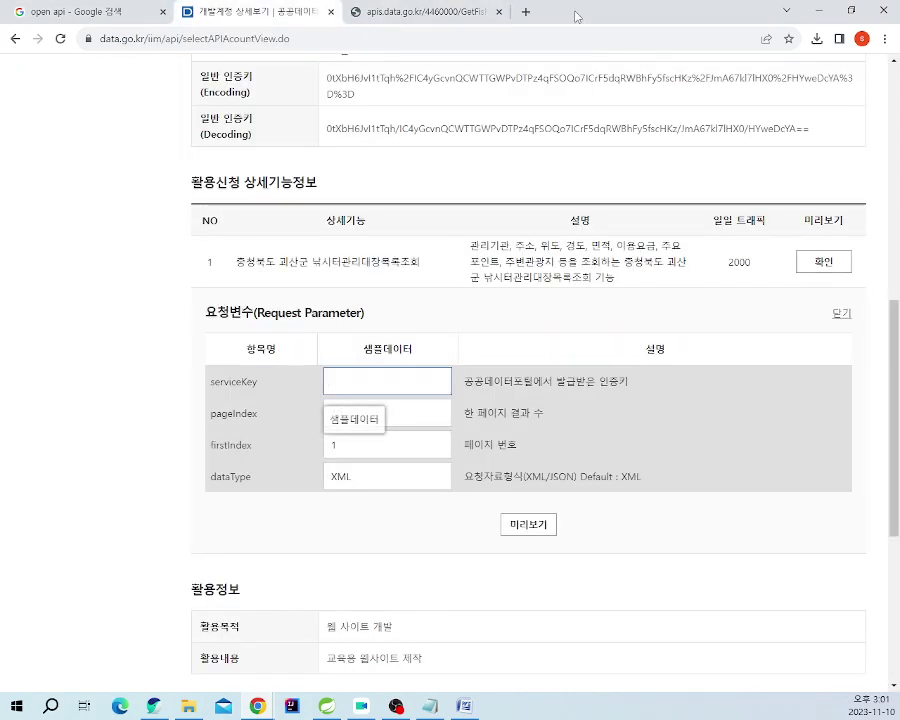
{"action": "left_click", "coordinate": [526, 12]}
{"action": "key", "text": "ctrl+w"}
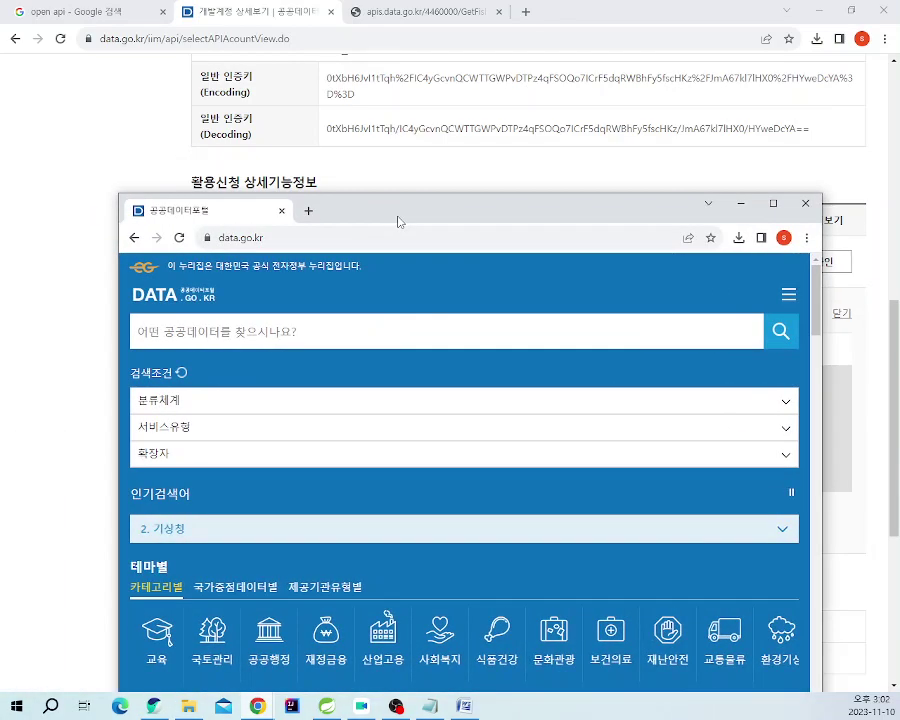
- Maximize the portal window and copy the Decoding API key from My Page
{"action": "double_click", "coordinate": [397, 220]}
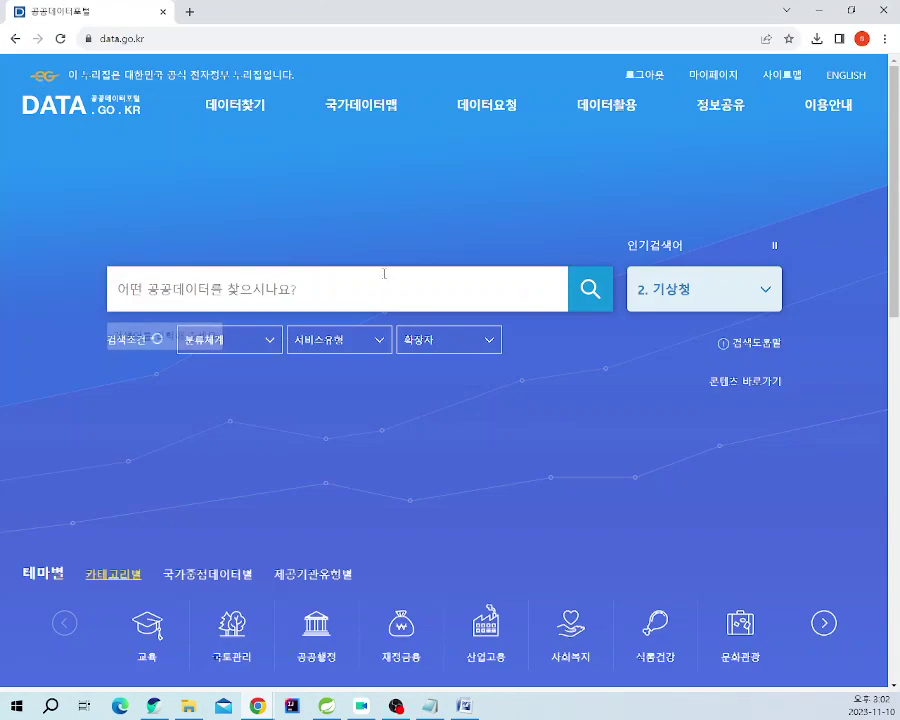
{"action": "left_click", "coordinate": [706, 79]}
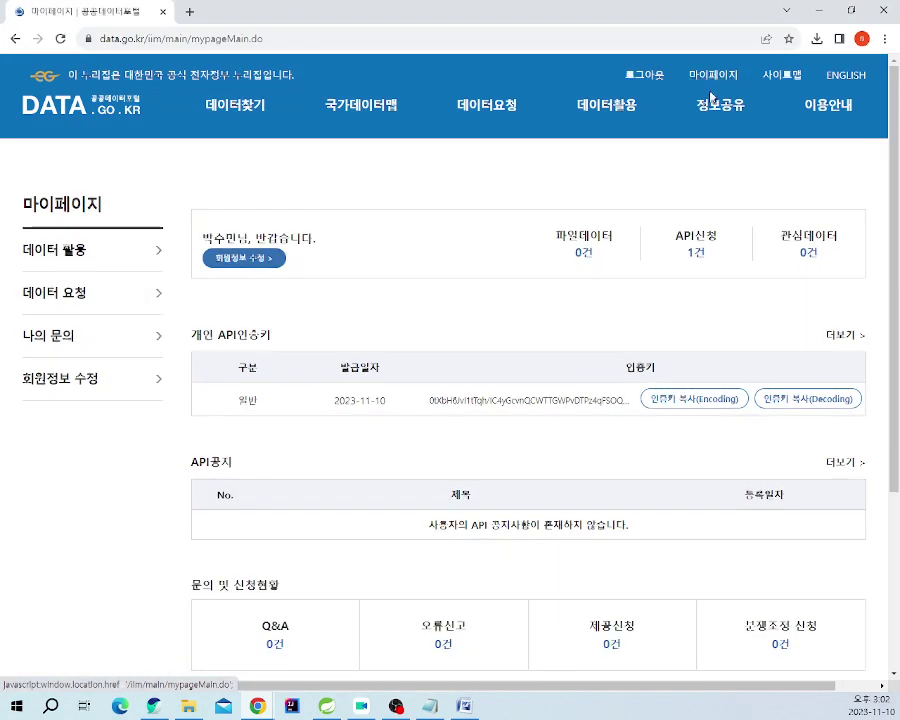
{"action": "scroll", "coordinate": [574, 365], "scroll_direction": "down", "scroll_amount": 2}
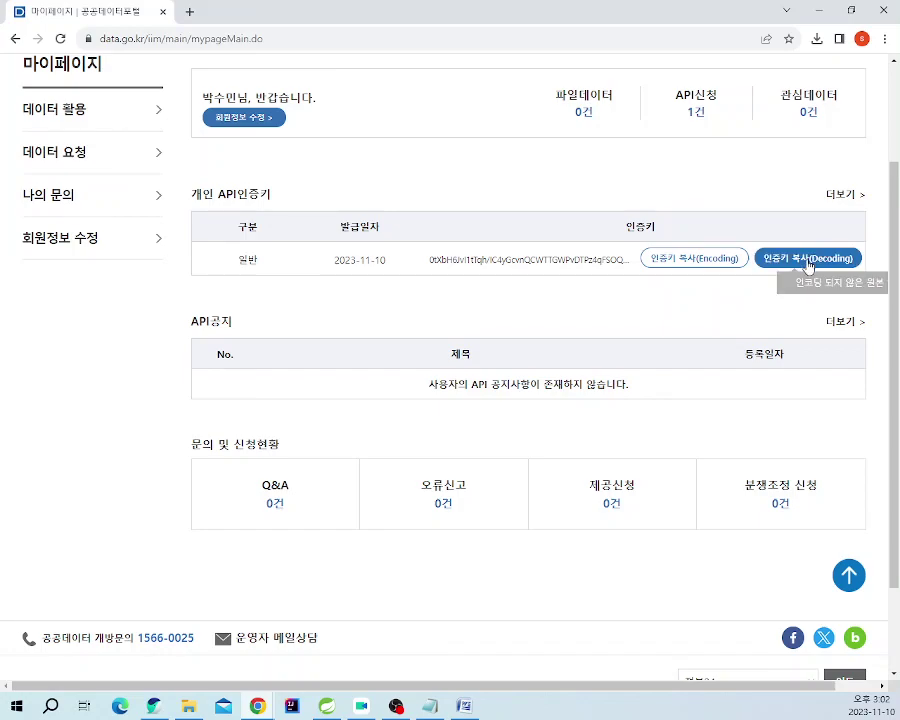
{"action": "left_click", "coordinate": [808, 262]}
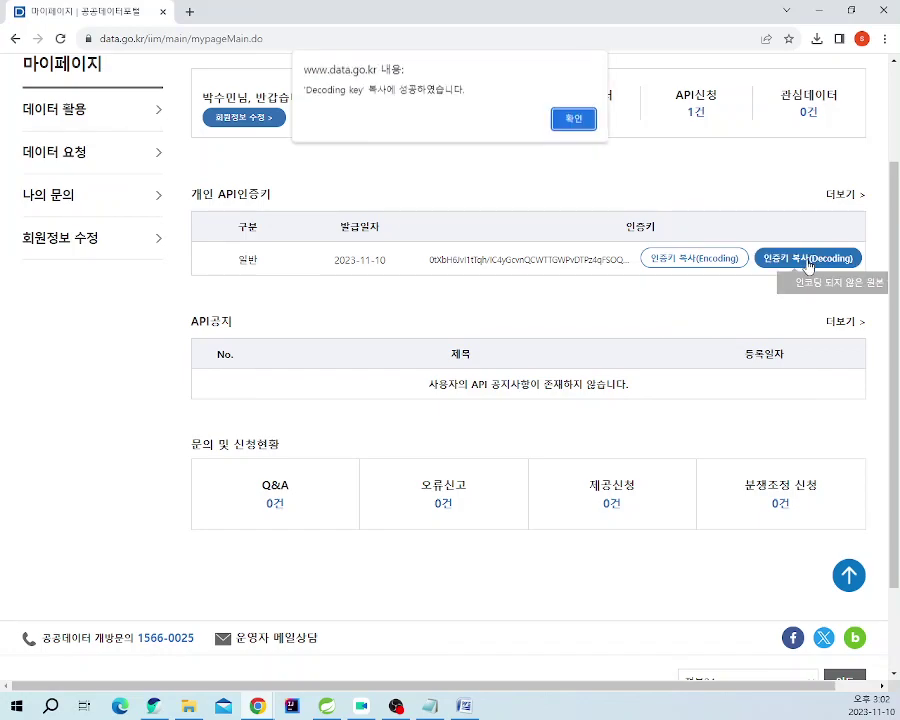
{"action": "left_click", "coordinate": [570, 118]}
- Paste the decoding key into serviceKey and run the preview, which returns Service Not Found
{"action": "key", "text": "alt+Tab"}
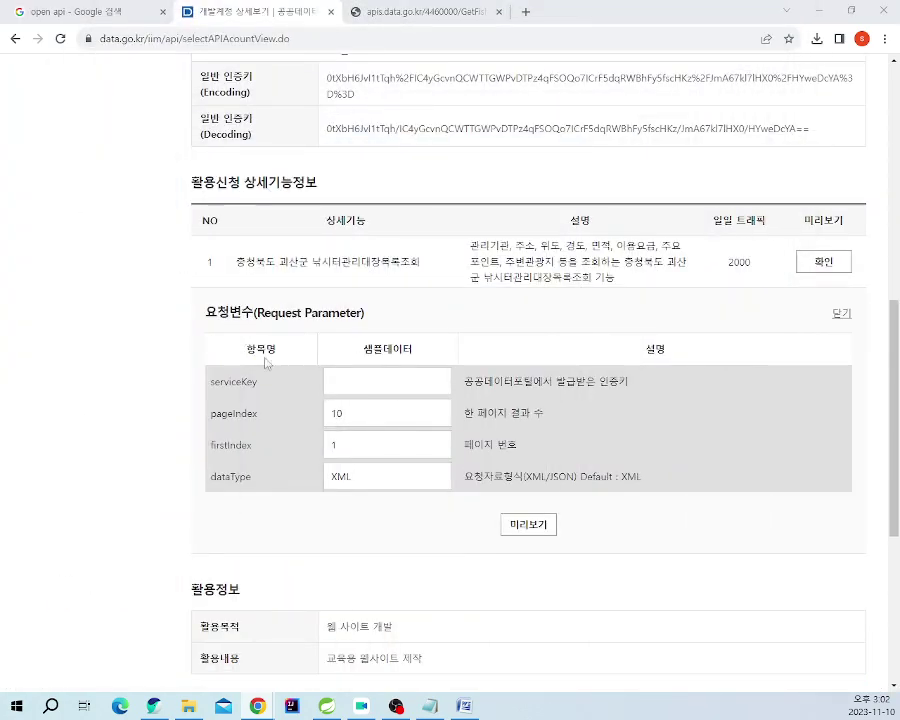
{"action": "left_click", "coordinate": [340, 382]}
{"action": "left_click", "coordinate": [539, 525]}
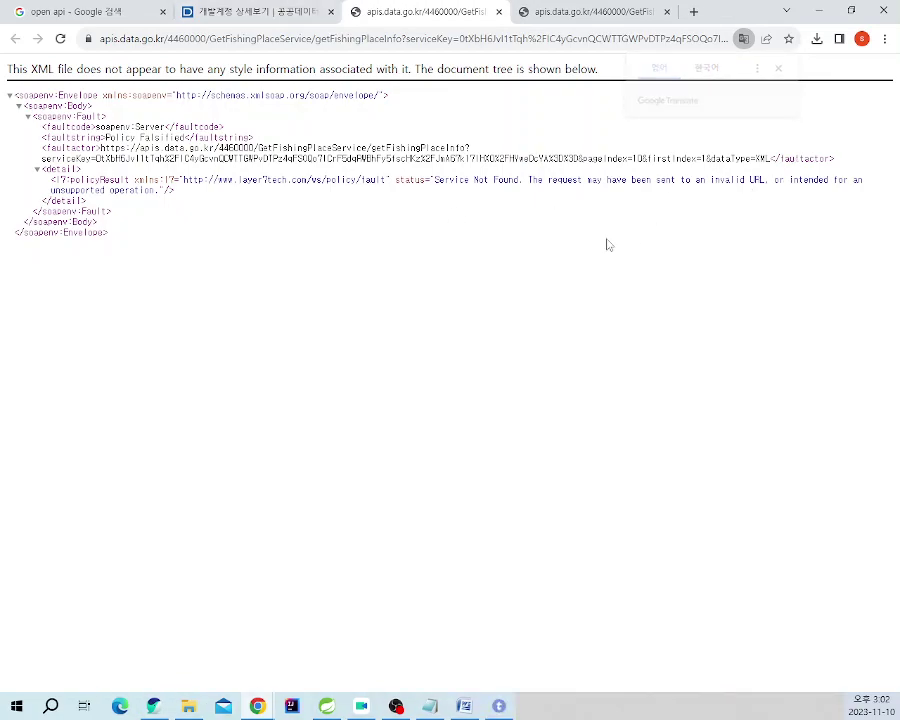
- Change pageIndex from 10 to 1 and rerun the preview
{"action": "left_click_drag", "start_coordinate": [106, 232], "coordinate": [207, 231]}
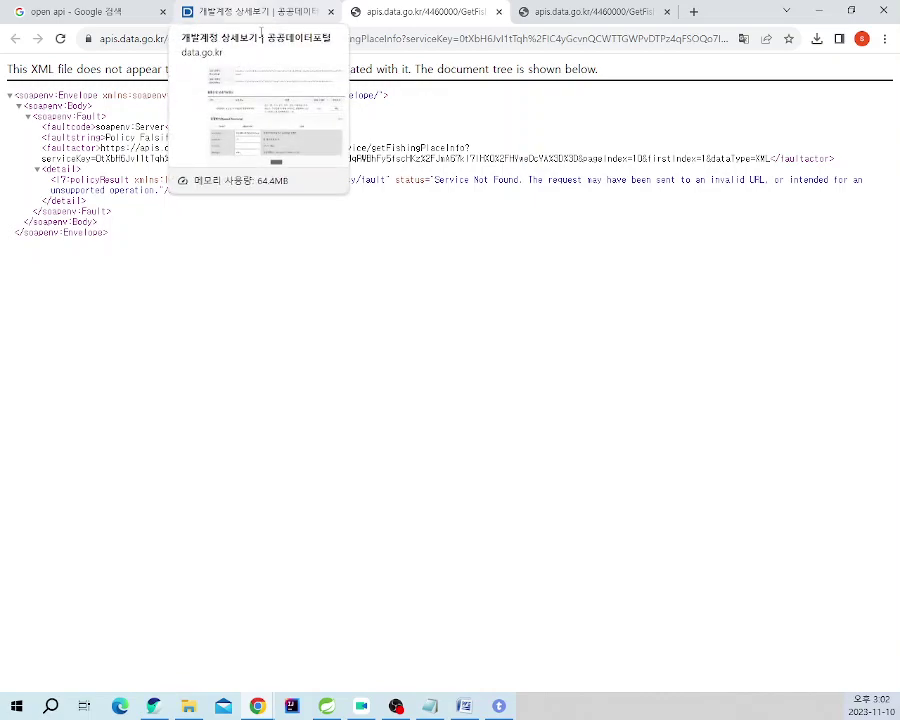
{"action": "left_click", "coordinate": [265, 12]}
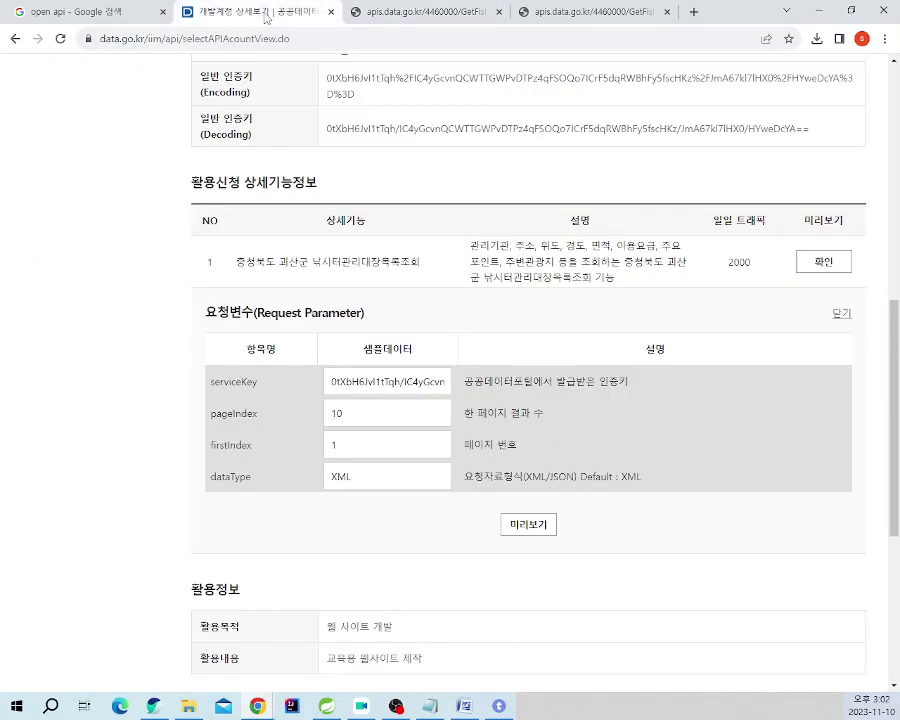
{"action": "double_click", "coordinate": [384, 419]}
{"action": "type", "text": "1"}
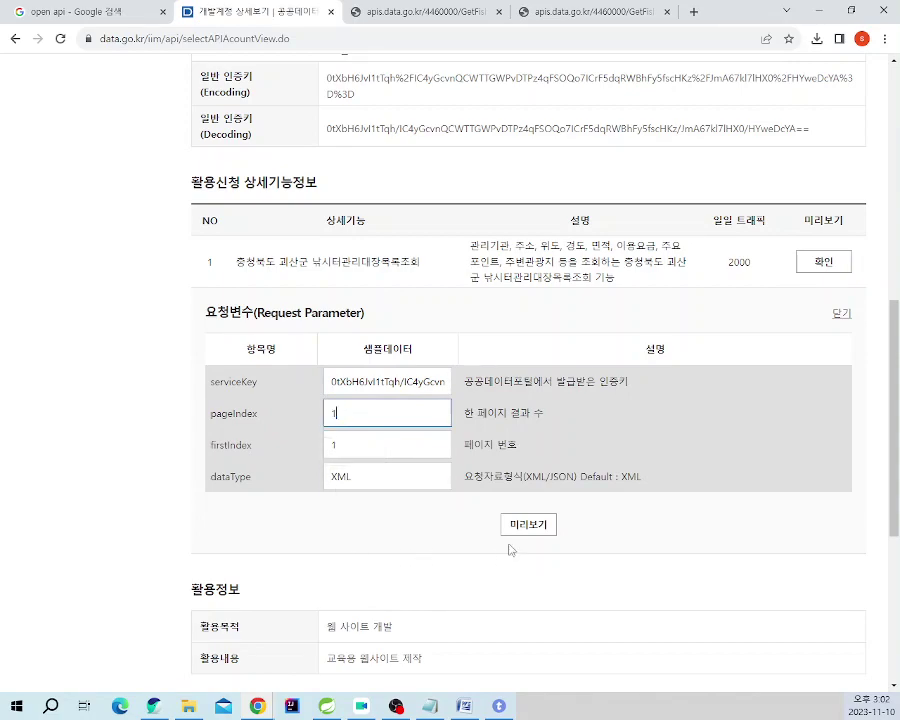
{"action": "left_click", "coordinate": [528, 524]}
{"action": "left_click", "coordinate": [418, 12]}
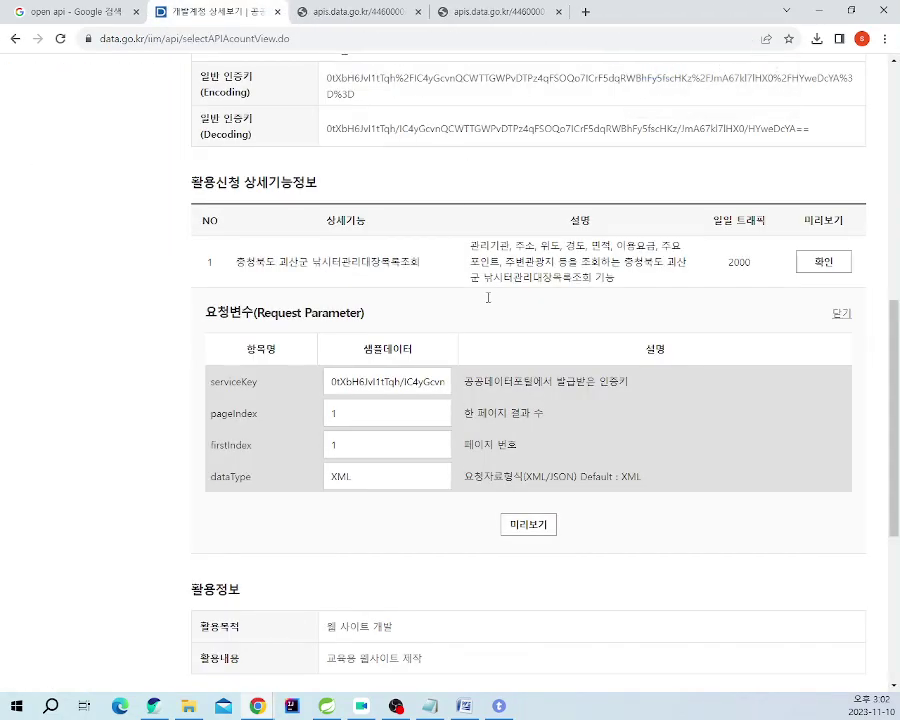
- Change dataType from XML to json and rerun the preview
{"action": "left_click_drag", "start_coordinate": [400, 476], "coordinate": [346, 497]}
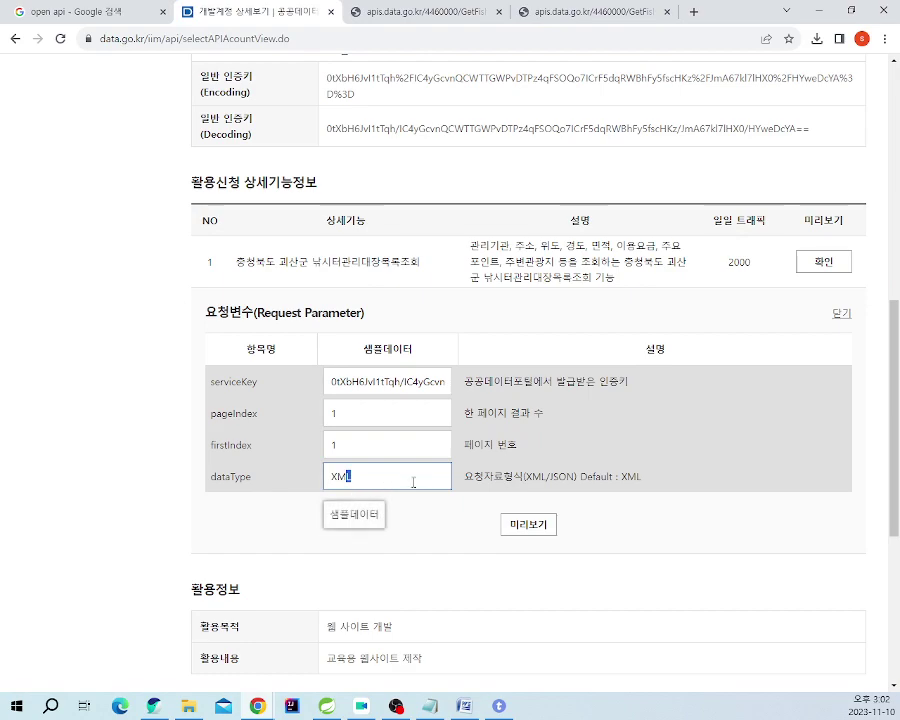
{"action": "type", "text": "l"}
{"action": "key", "text": "BackSpace"}
{"action": "type", "text": "json"}
{"action": "left_click", "coordinate": [530, 525]}
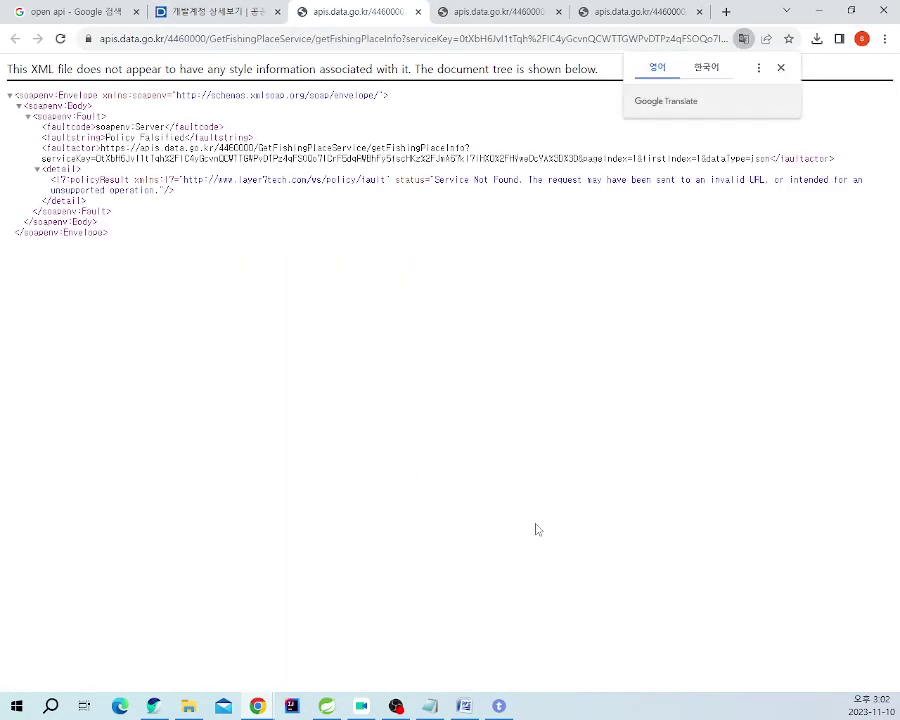
- Look again at the earlier fault response and select its full request URL
{"action": "left_click", "coordinate": [220, 12]}
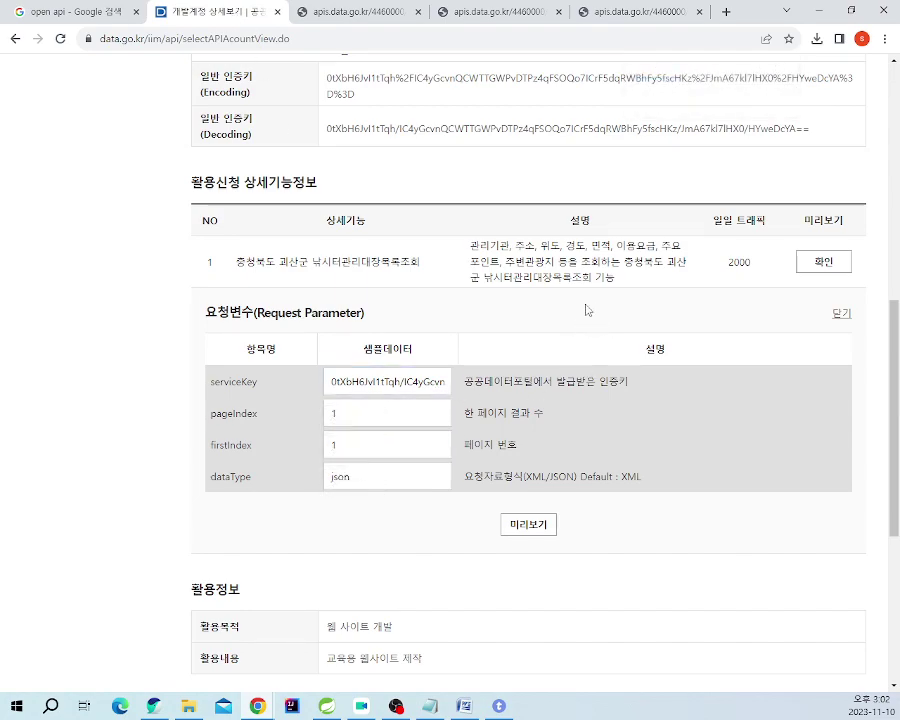
{"action": "scroll", "coordinate": [587, 310], "scroll_direction": "up", "scroll_amount": 4}
{"action": "left_click", "coordinate": [349, 14]}
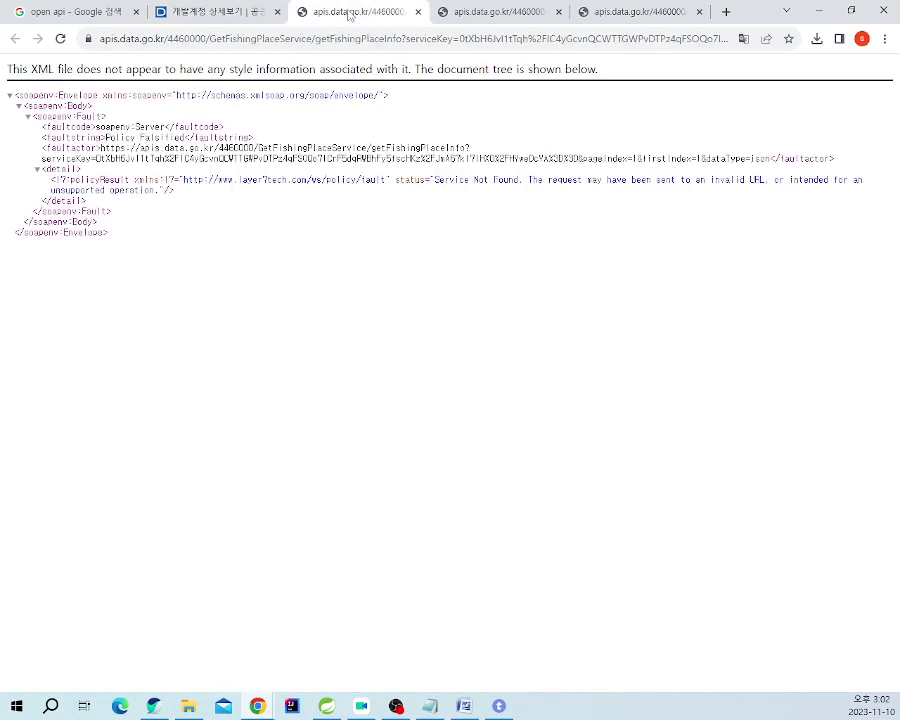
{"action": "left_click", "coordinate": [245, 40]}
{"action": "key", "text": "ctrl+Page_Up"}
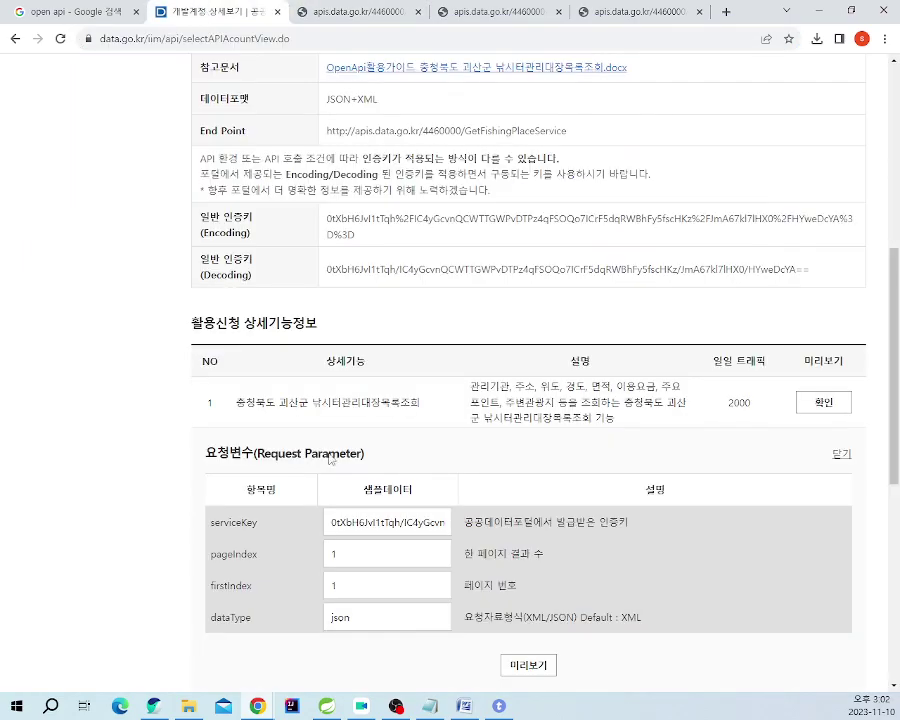
- Collapse and reopen the request parameter panel to restore its default values
{"action": "scroll", "coordinate": [330, 457], "scroll_direction": "down", "scroll_amount": 5}
{"action": "scroll", "coordinate": [386, 414], "scroll_direction": "up", "scroll_amount": 1}
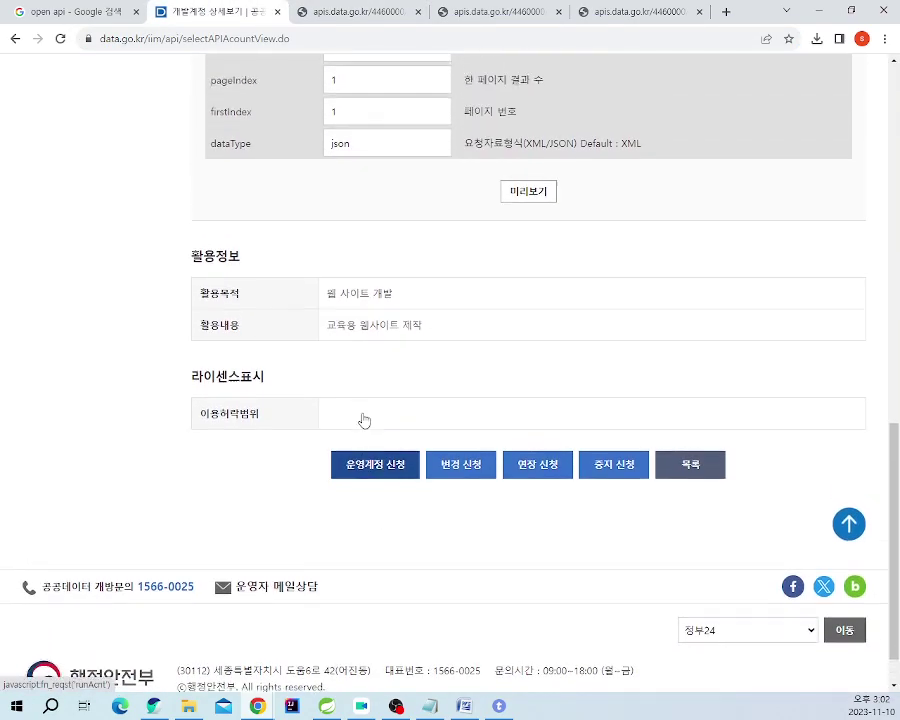
{"action": "scroll", "coordinate": [364, 420], "scroll_direction": "up", "scroll_amount": 4}
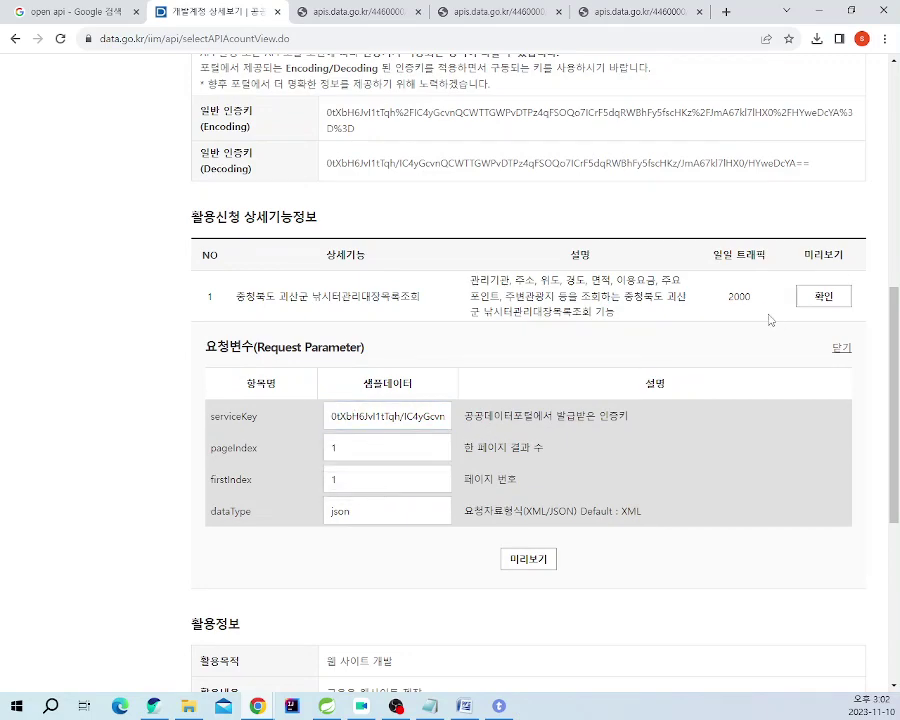
{"action": "left_click", "coordinate": [824, 296]}
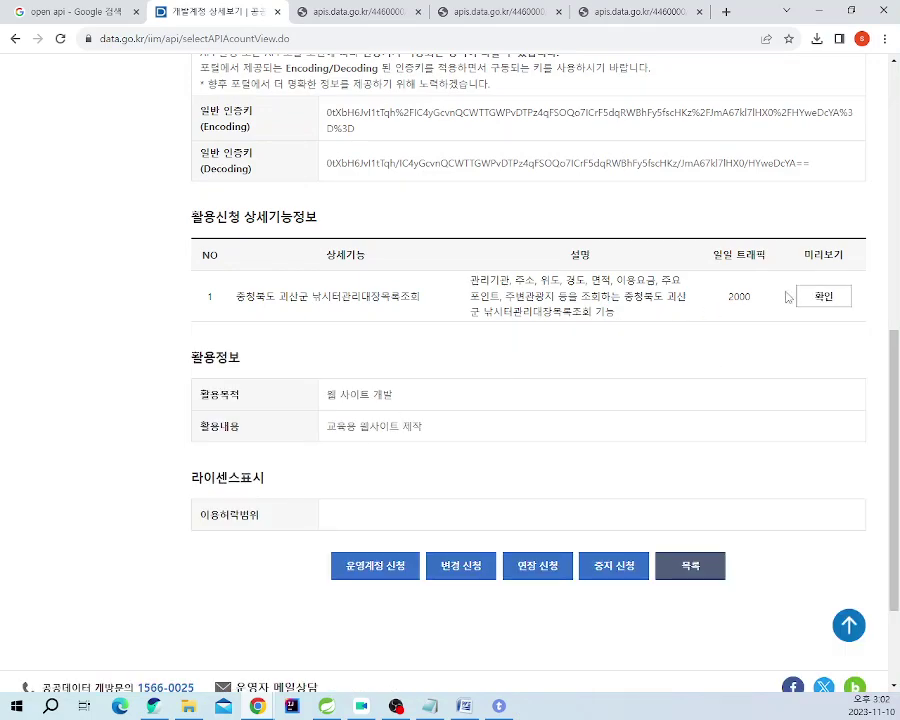
{"action": "left_click", "coordinate": [822, 296]}
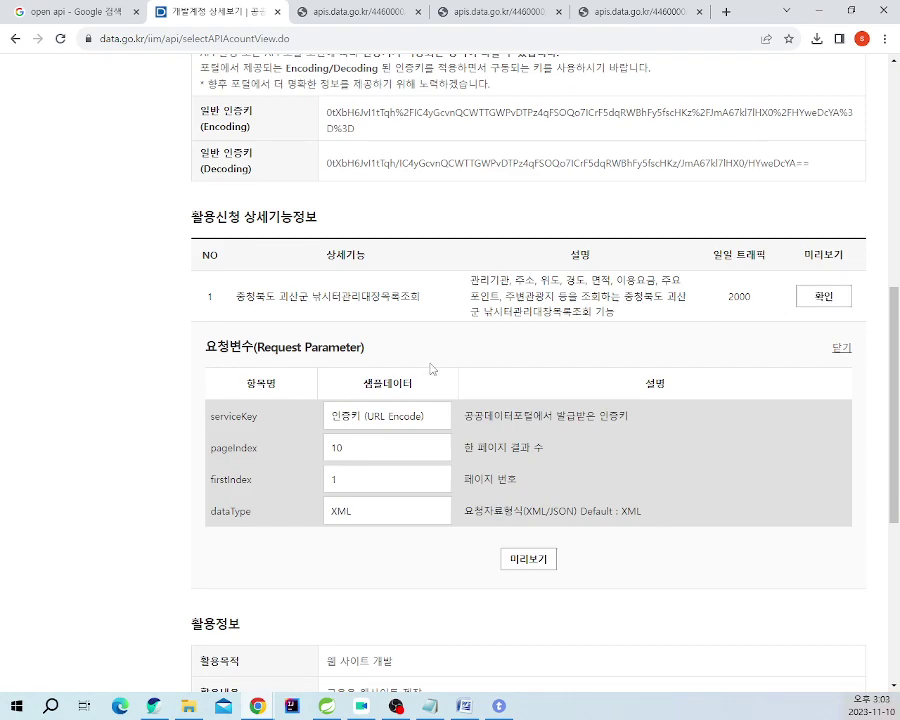
{"action": "scroll", "coordinate": [389, 463], "scroll_direction": "down", "scroll_amount": 3}
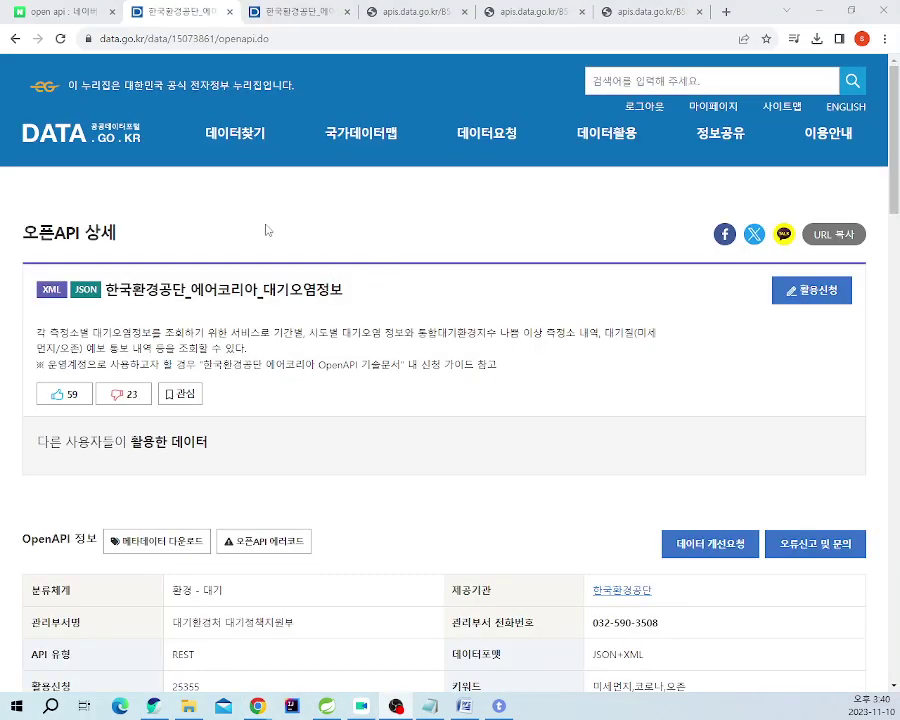
- Open the AirKorea application's account details from My Page's API application list
{"action": "left_click", "coordinate": [118, 151]}
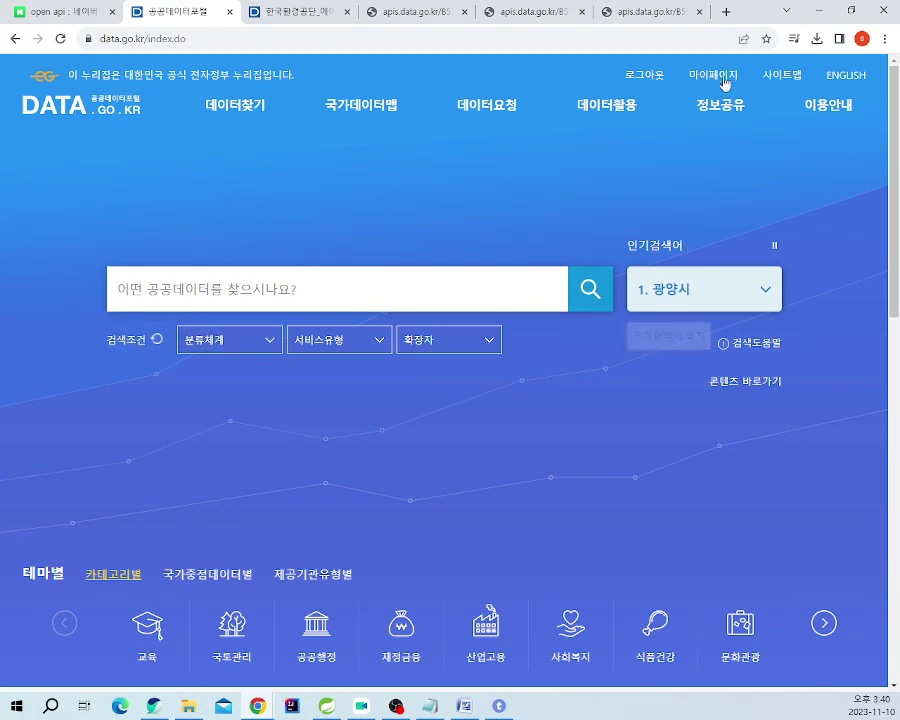
{"action": "left_click", "coordinate": [713, 75]}
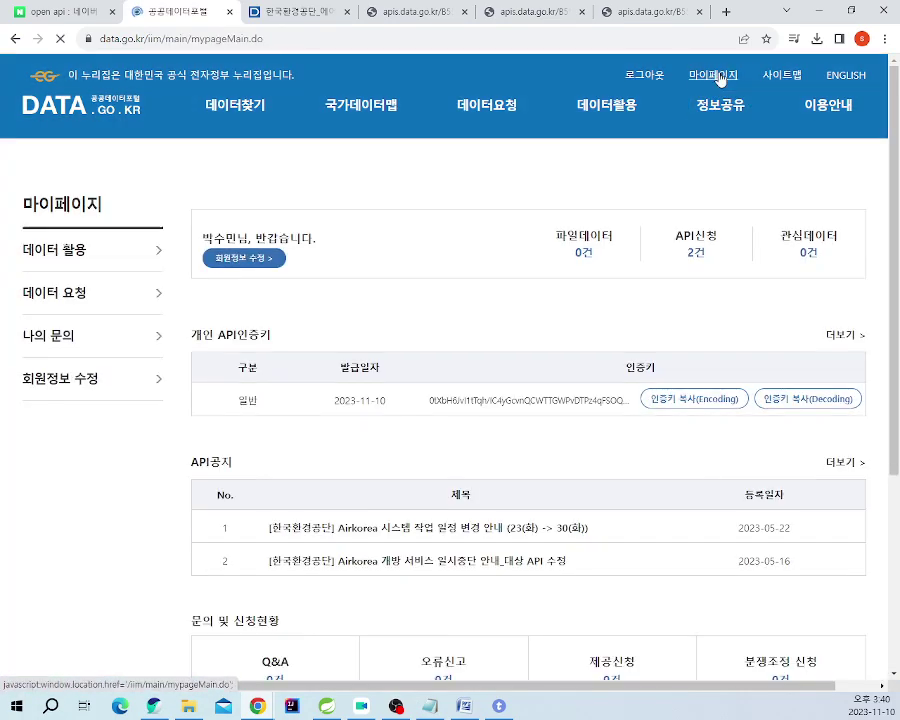
{"action": "scroll", "coordinate": [477, 414], "scroll_direction": "down", "scroll_amount": 2}
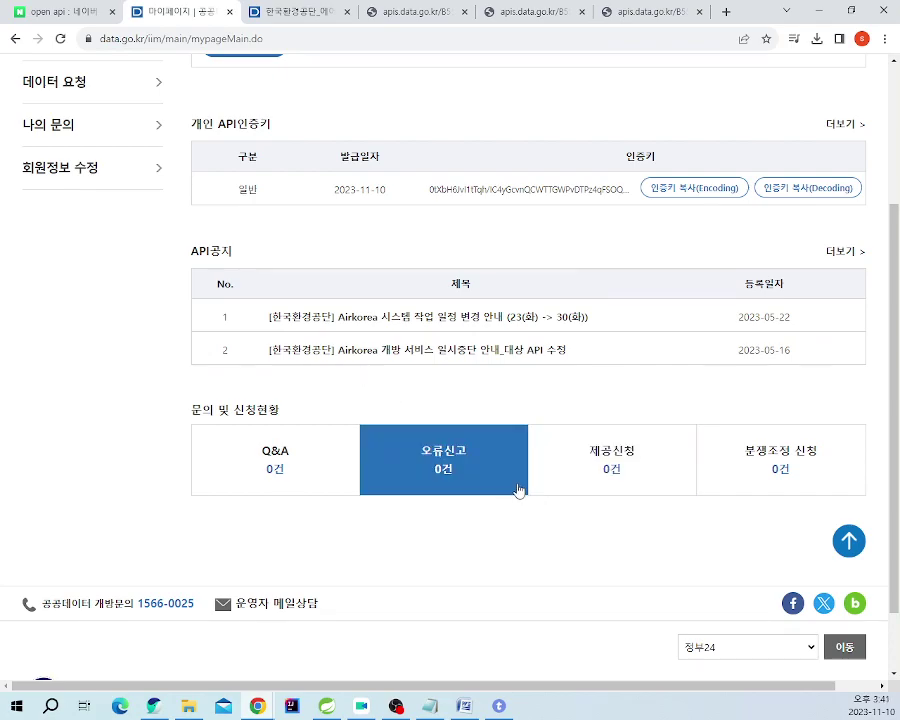
{"action": "scroll", "coordinate": [396, 526], "scroll_direction": "down", "scroll_amount": 1}
{"action": "scroll", "coordinate": [393, 510], "scroll_direction": "up", "scroll_amount": 2}
{"action": "scroll", "coordinate": [393, 510], "scroll_direction": "up", "scroll_amount": 1}
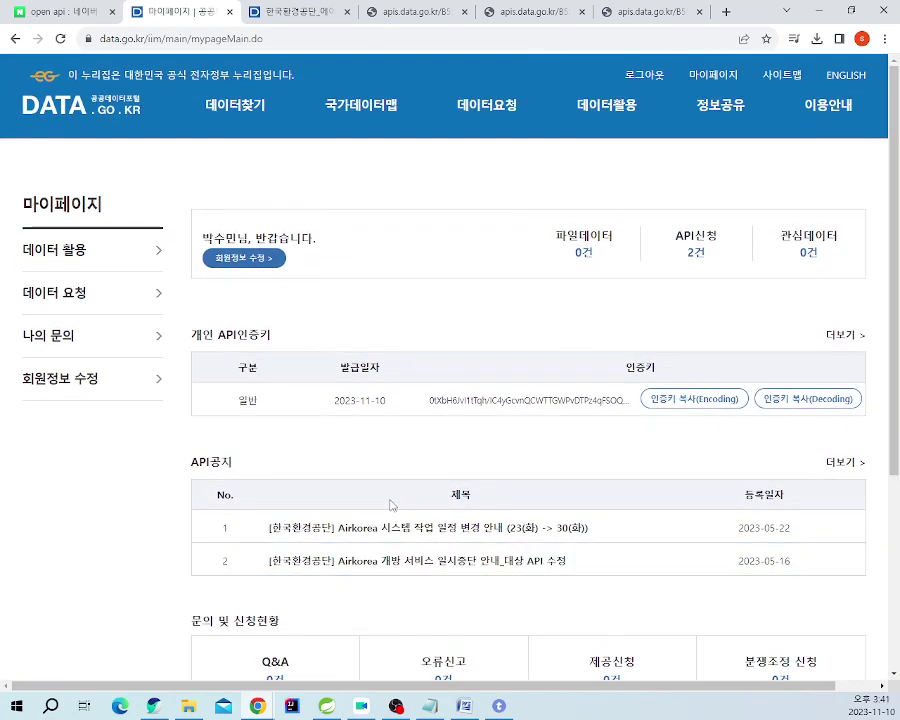
{"action": "left_click", "coordinate": [694, 252]}
{"action": "scroll", "coordinate": [496, 345], "scroll_direction": "down", "scroll_amount": 4}
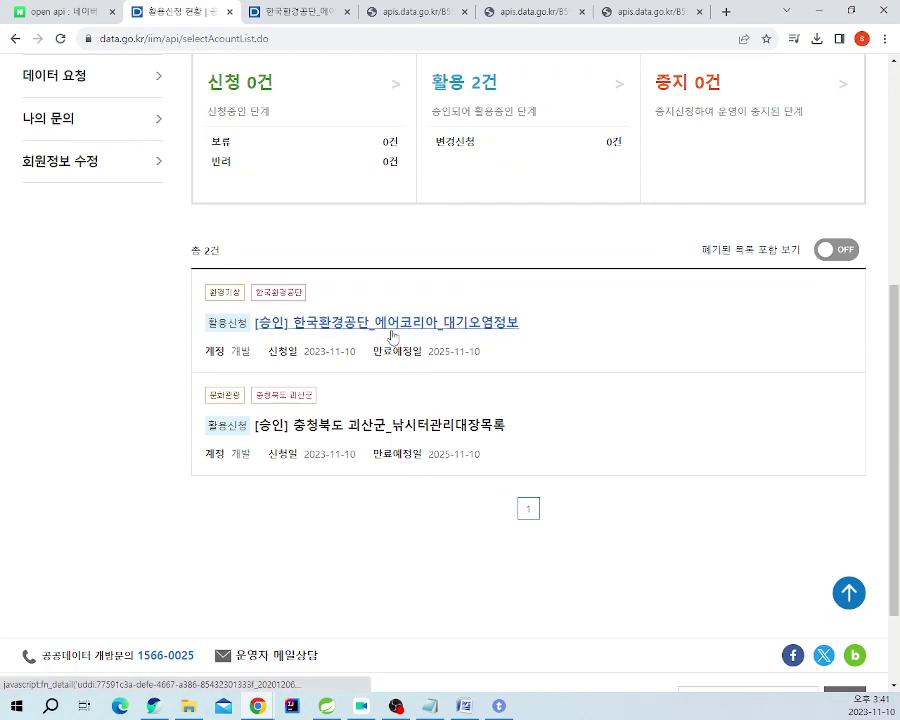
{"action": "left_click", "coordinate": [392, 337]}
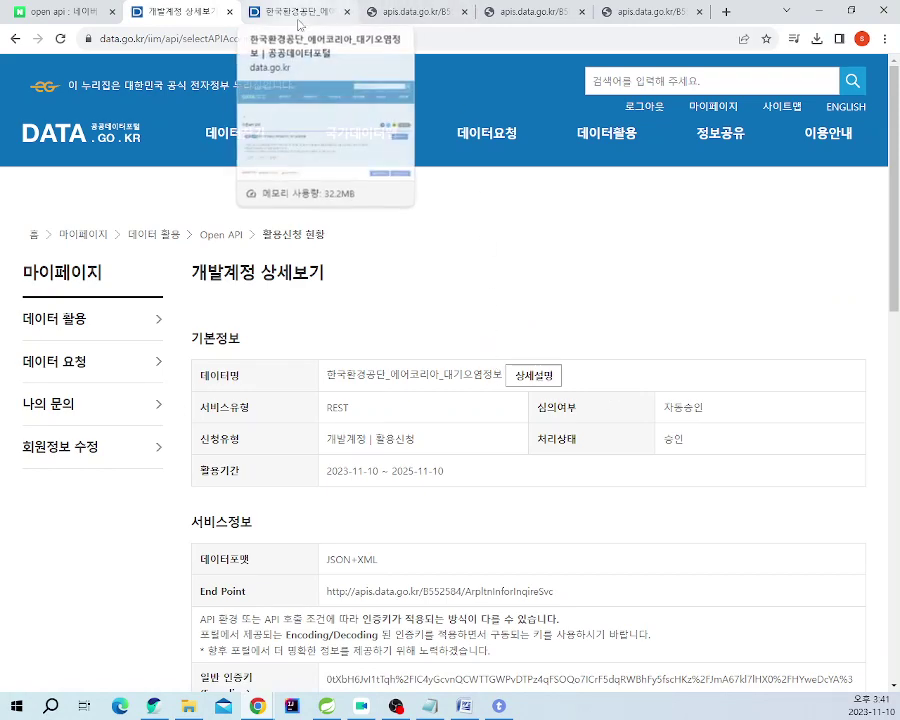
- Copy the data name 한국환경공단_에어코리아_대기오염정보 into the home-page data search
{"action": "left_click_drag", "start_coordinate": [503, 375], "coordinate": [331, 387]}
{"action": "key", "text": "ctrl+c"}
{"action": "left_click", "coordinate": [80, 133]}
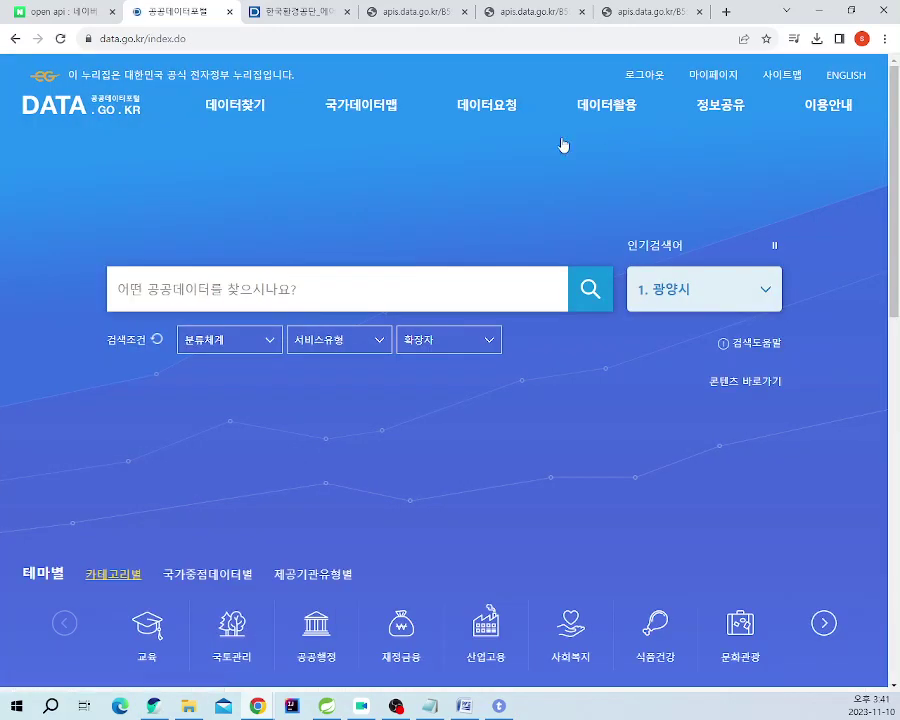
{"action": "left_click", "coordinate": [346, 284]}
{"action": "key", "text": "ctrl+v"}
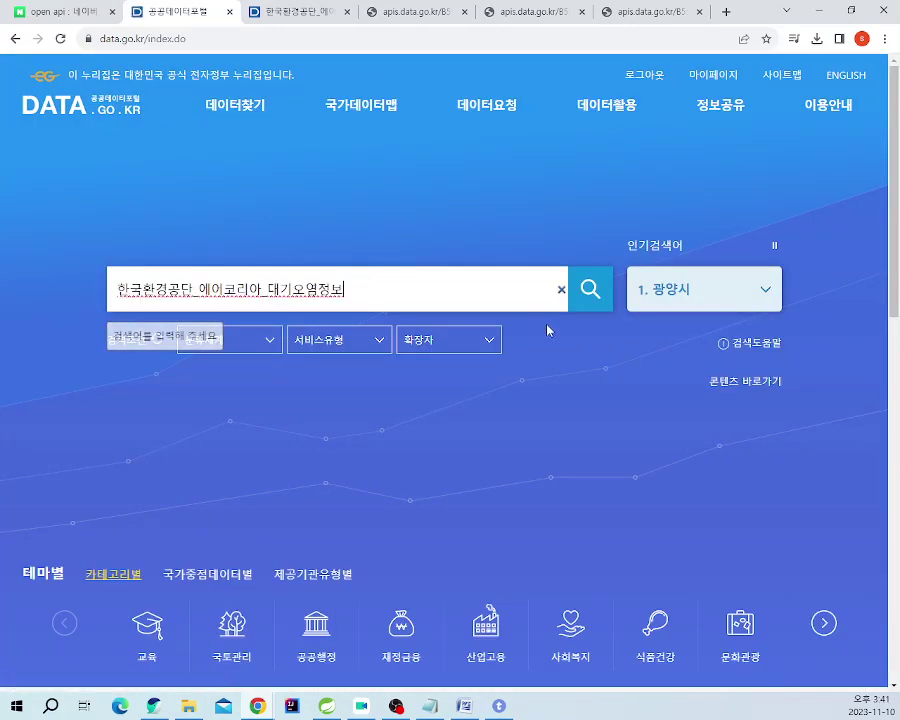
- Search for 한국환경공단_에어코리아_대기오염정보, filter to open APIs, and open the first result
{"action": "left_click", "coordinate": [580, 291]}
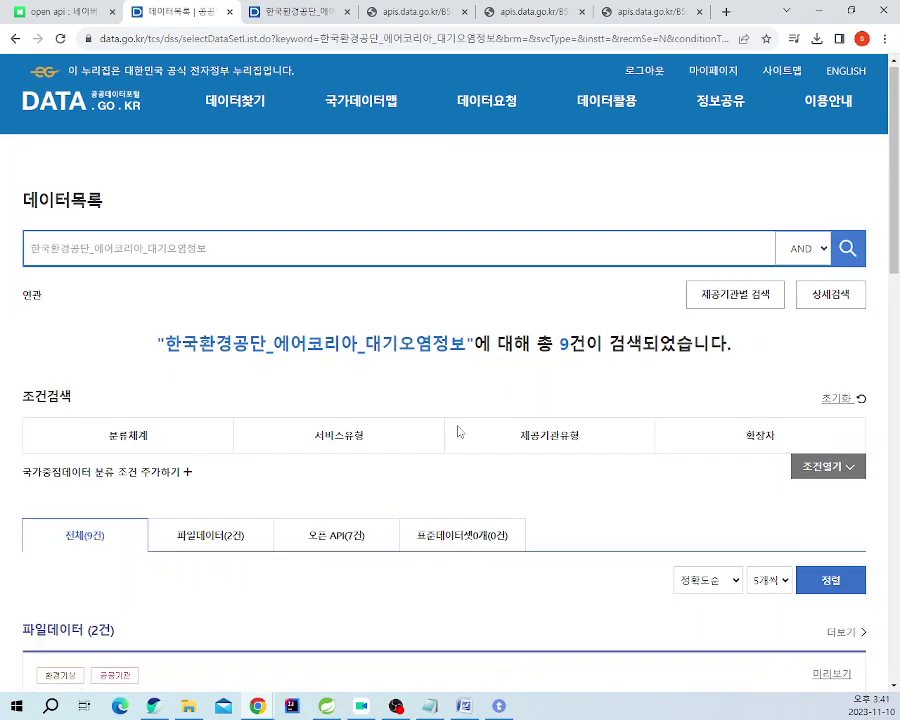
{"action": "scroll", "coordinate": [459, 430], "scroll_direction": "down", "scroll_amount": 3}
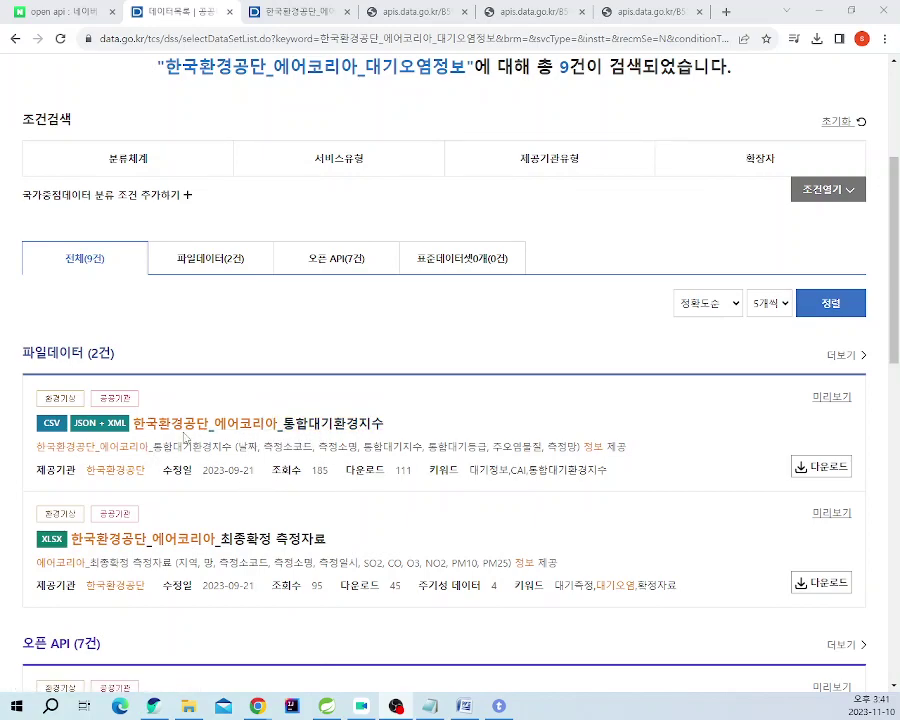
{"action": "left_click", "coordinate": [335, 264]}
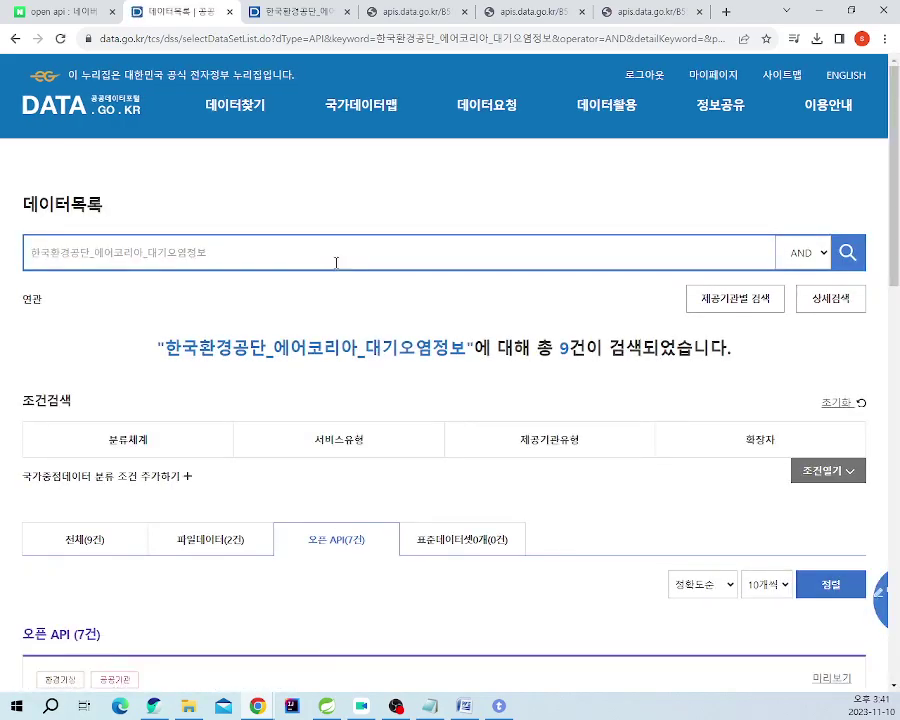
{"action": "scroll", "coordinate": [390, 438], "scroll_direction": "down", "scroll_amount": 2}
{"action": "scroll", "coordinate": [349, 494], "scroll_direction": "down", "scroll_amount": 1}
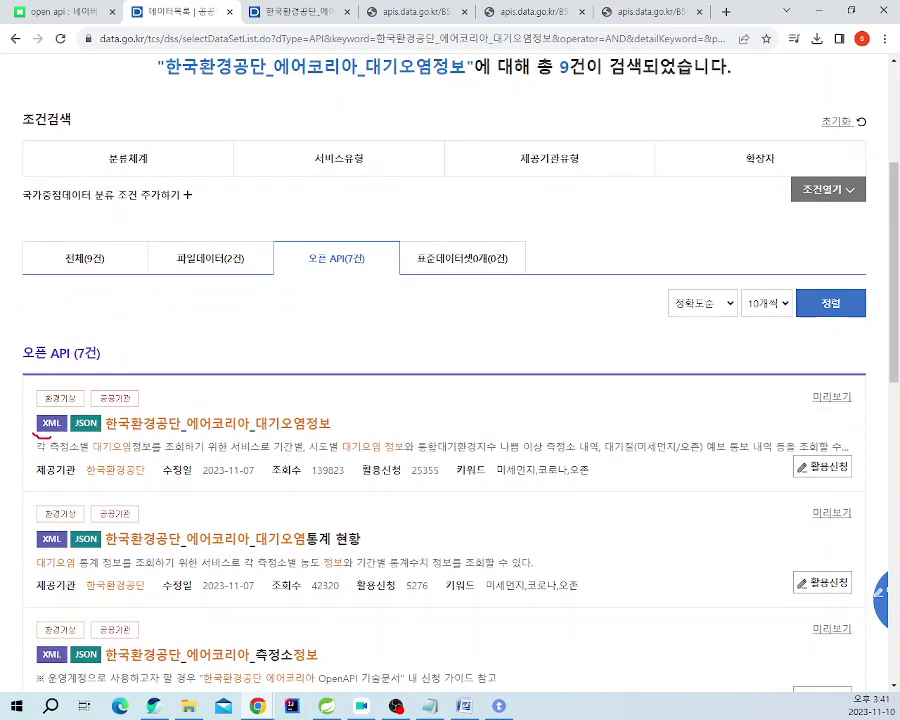
{"action": "left_click_drag", "start_coordinate": [34, 432], "coordinate": [66, 437]}
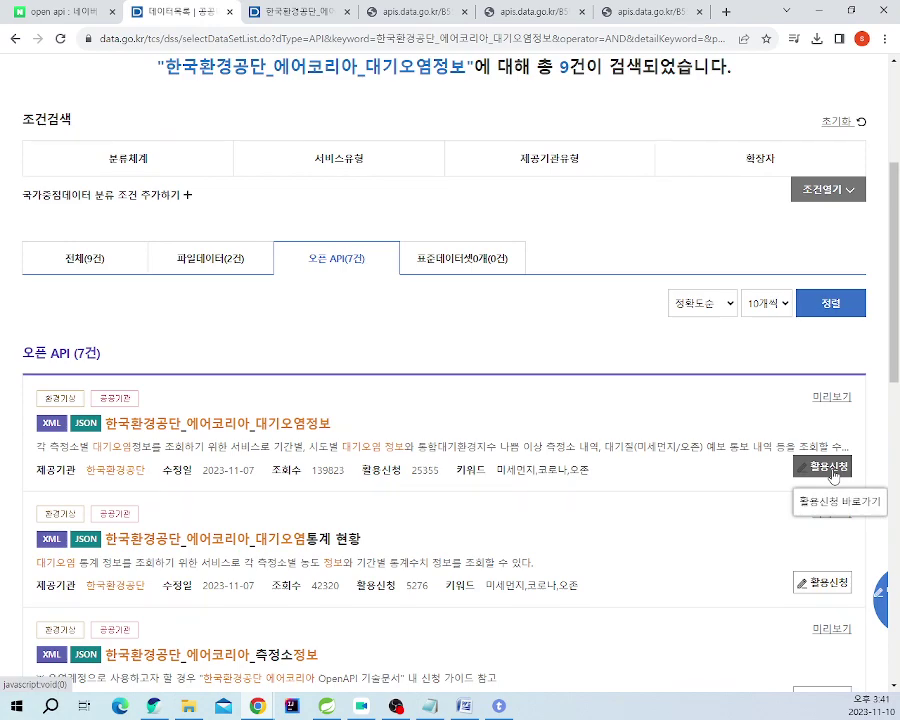
{"action": "left_click", "coordinate": [240, 428]}
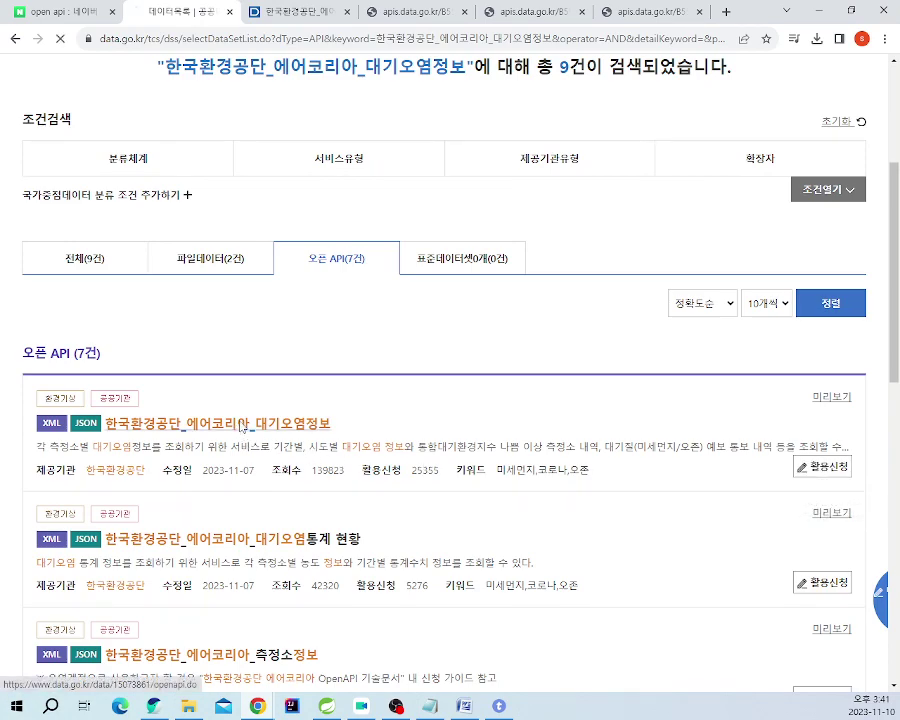
{"action": "scroll", "coordinate": [418, 483], "scroll_direction": "down", "scroll_amount": 6}
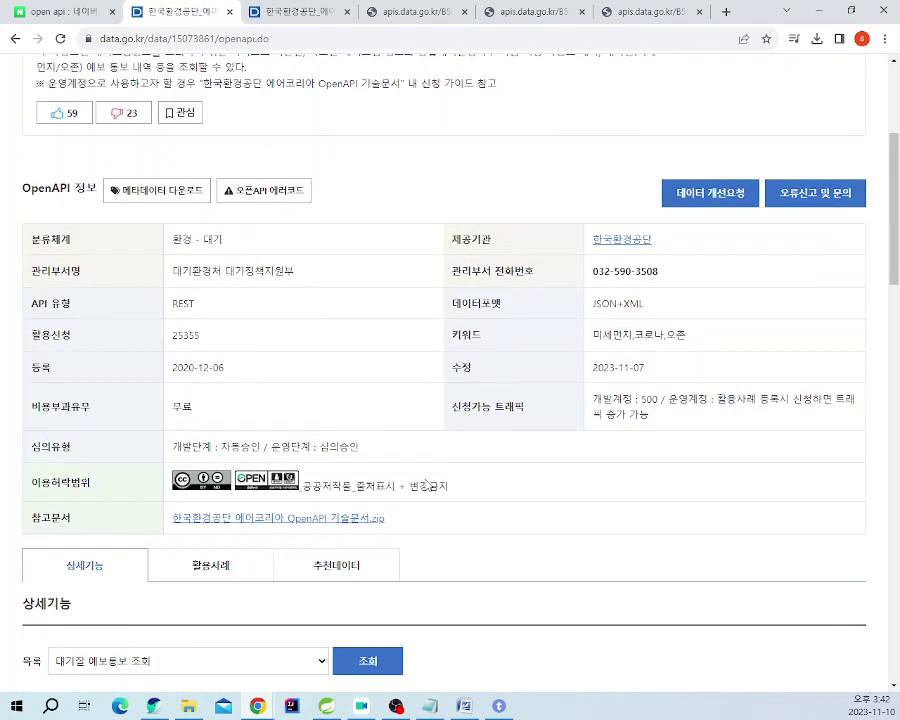
- Review the request parameter table, including the 통보코드 row and date description
{"action": "scroll", "coordinate": [404, 478], "scroll_direction": "down", "scroll_amount": 3}
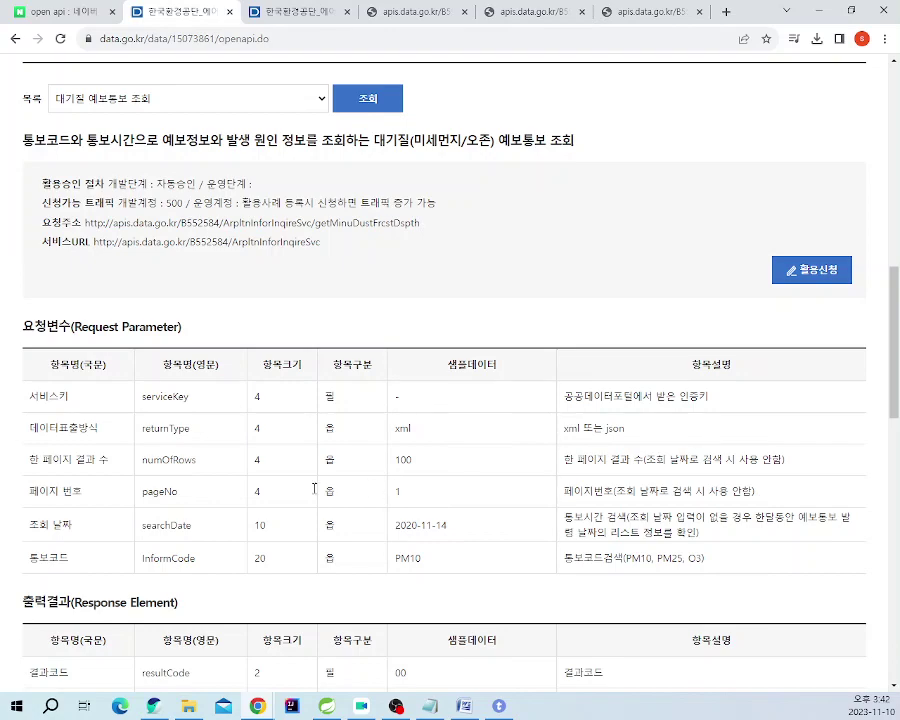
{"action": "left_click_drag", "start_coordinate": [245, 366], "coordinate": [382, 575]}
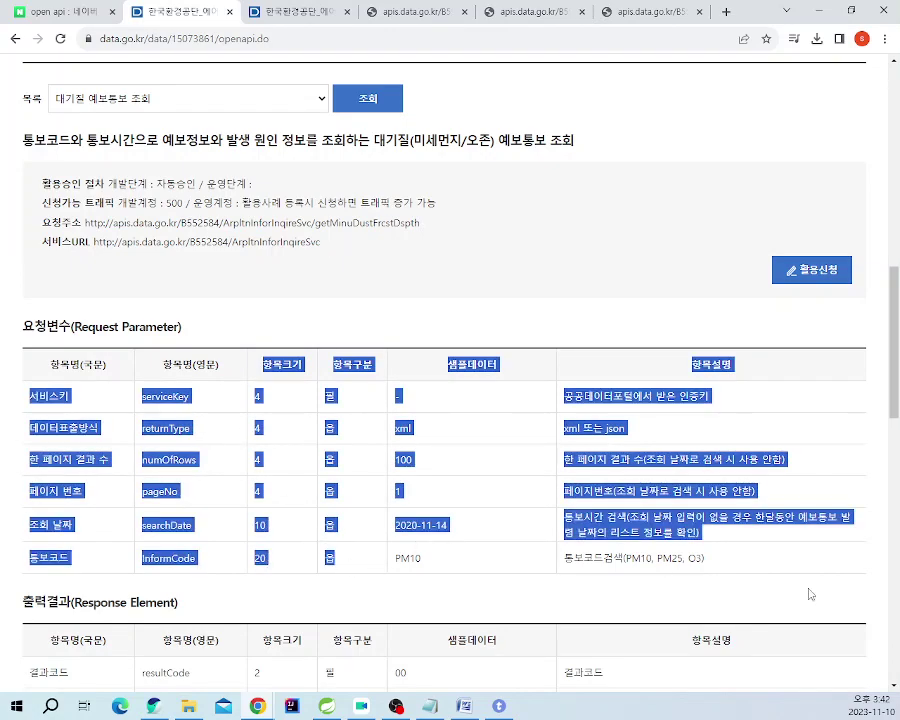
{"action": "left_click", "coordinate": [805, 575]}
{"action": "left_click_drag", "start_coordinate": [805, 575], "coordinate": [594, 517]}
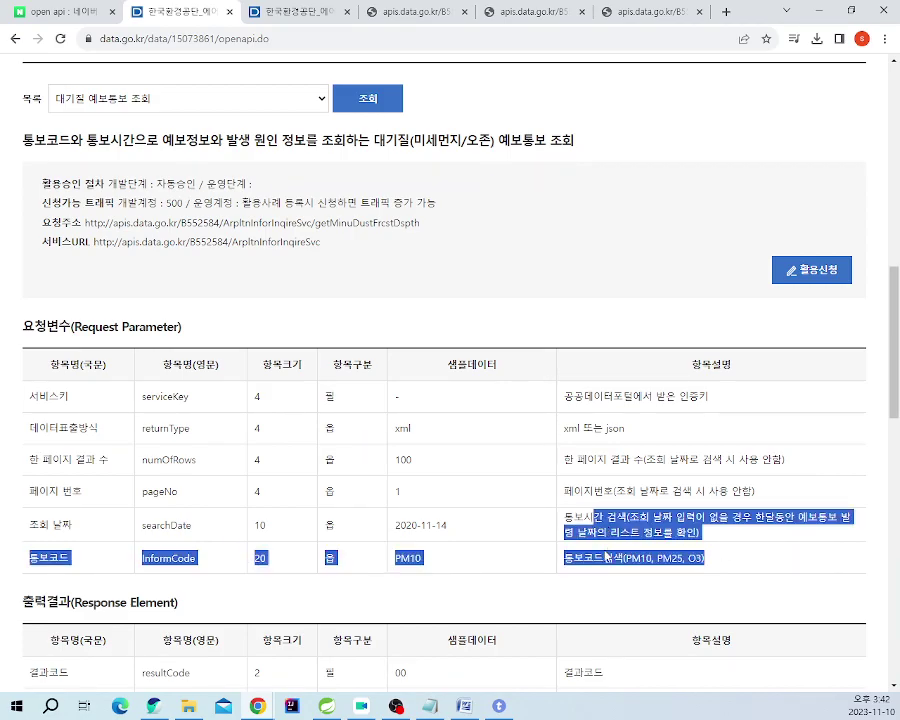
{"action": "scroll", "coordinate": [572, 516], "scroll_direction": "up", "scroll_amount": 2}
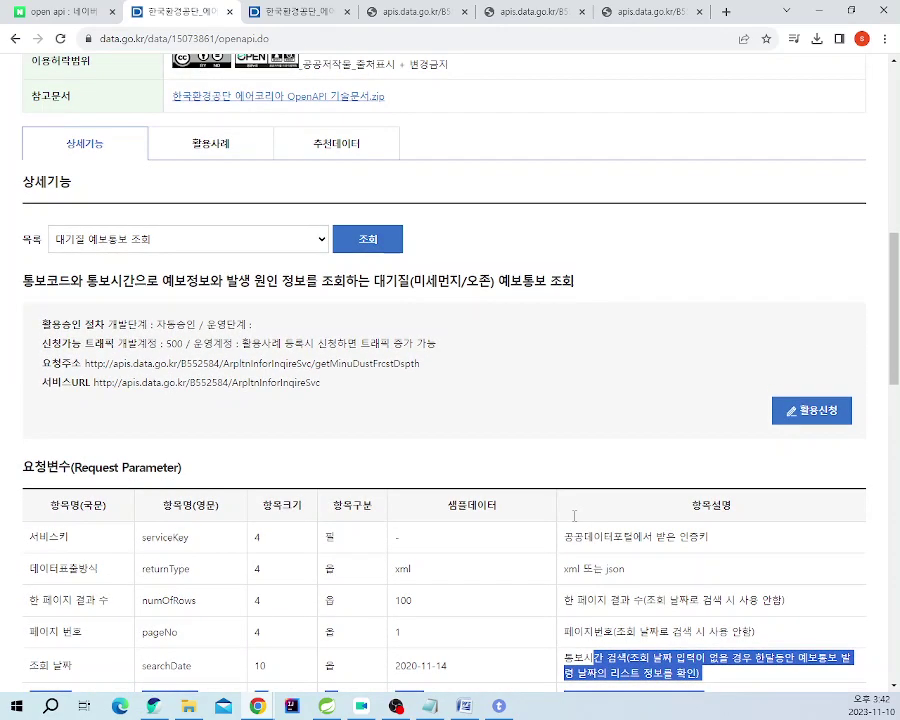
{"action": "scroll", "coordinate": [463, 429], "scroll_direction": "up", "scroll_amount": 5}
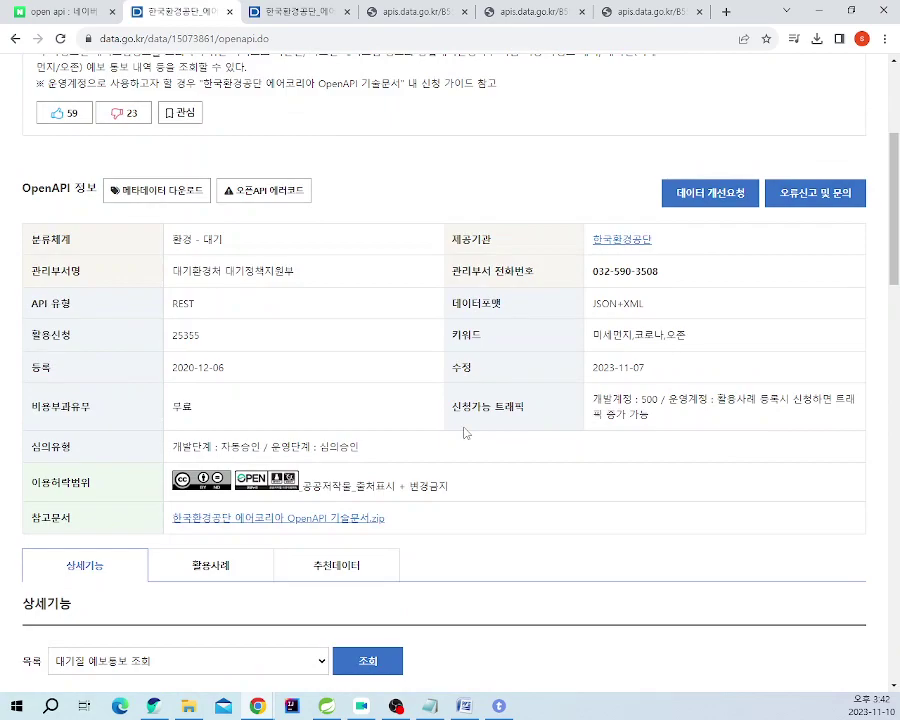
{"action": "scroll", "coordinate": [463, 432], "scroll_direction": "up", "scroll_amount": 3}
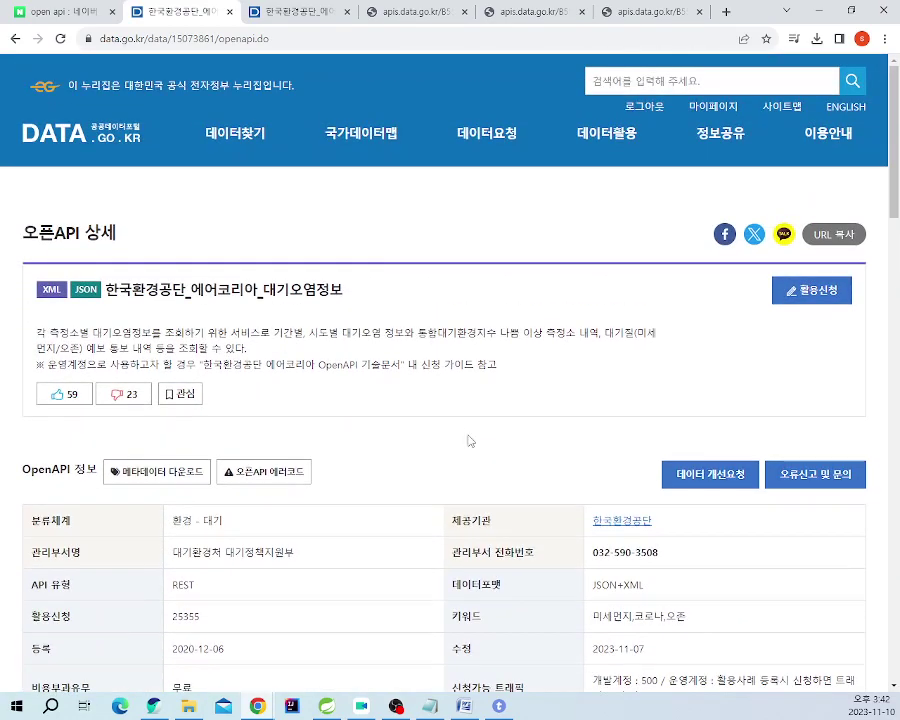
- Request usage, dismiss the already-applied notice, and open the approved 에어코리아_대기오염정보 account details
{"action": "left_click", "coordinate": [808, 292]}
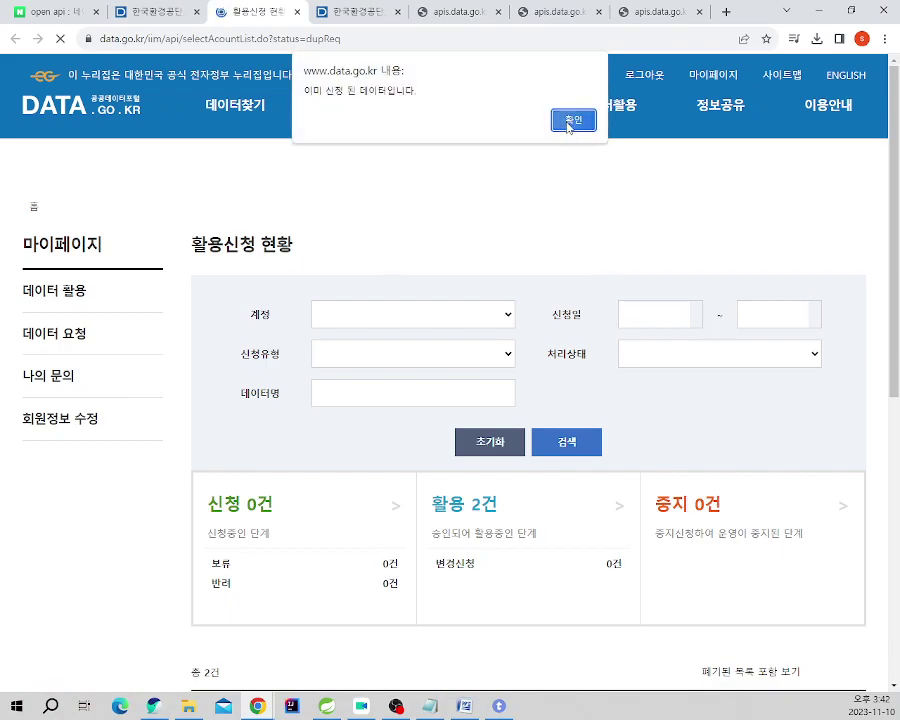
{"action": "left_click", "coordinate": [573, 118]}
{"action": "scroll", "coordinate": [408, 414], "scroll_direction": "down", "scroll_amount": 3}
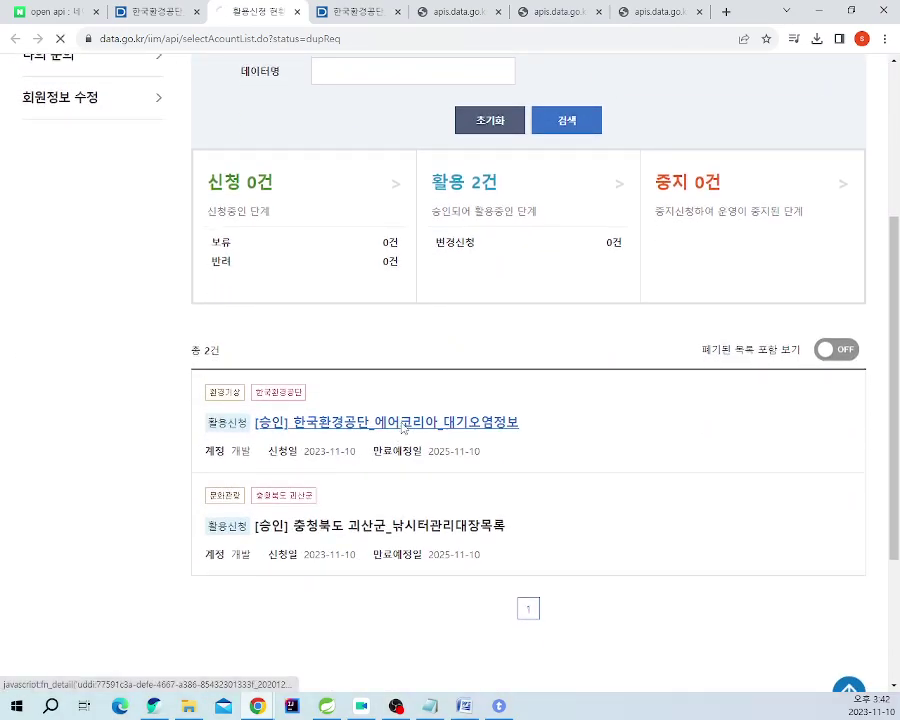
{"action": "left_click", "coordinate": [398, 421]}
{"action": "scroll", "coordinate": [402, 429], "scroll_direction": "down", "scroll_amount": 3}
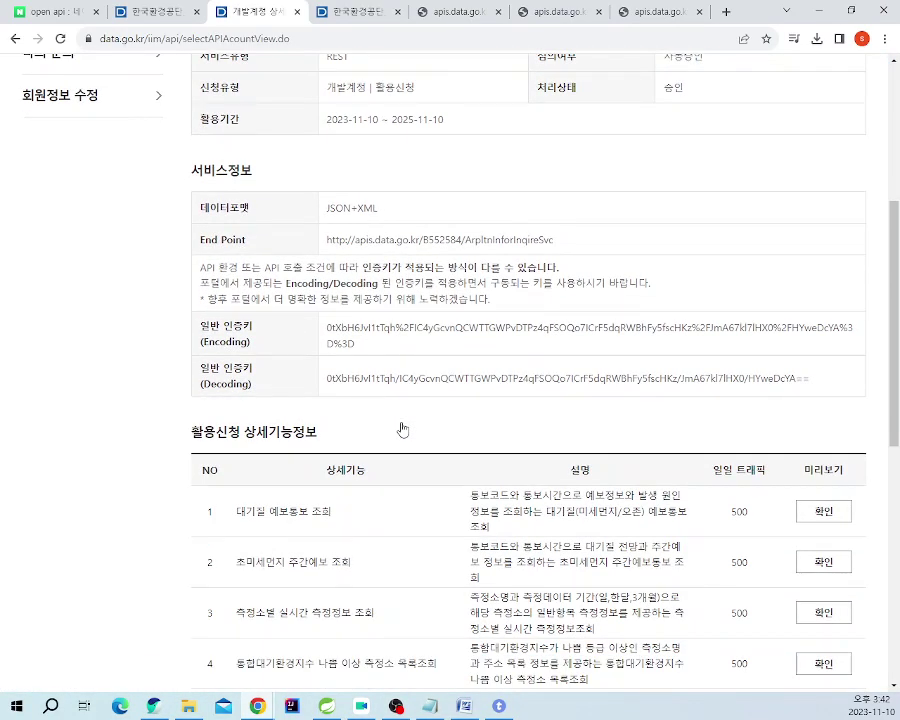
{"action": "scroll", "coordinate": [402, 429], "scroll_direction": "down", "scroll_amount": 3}
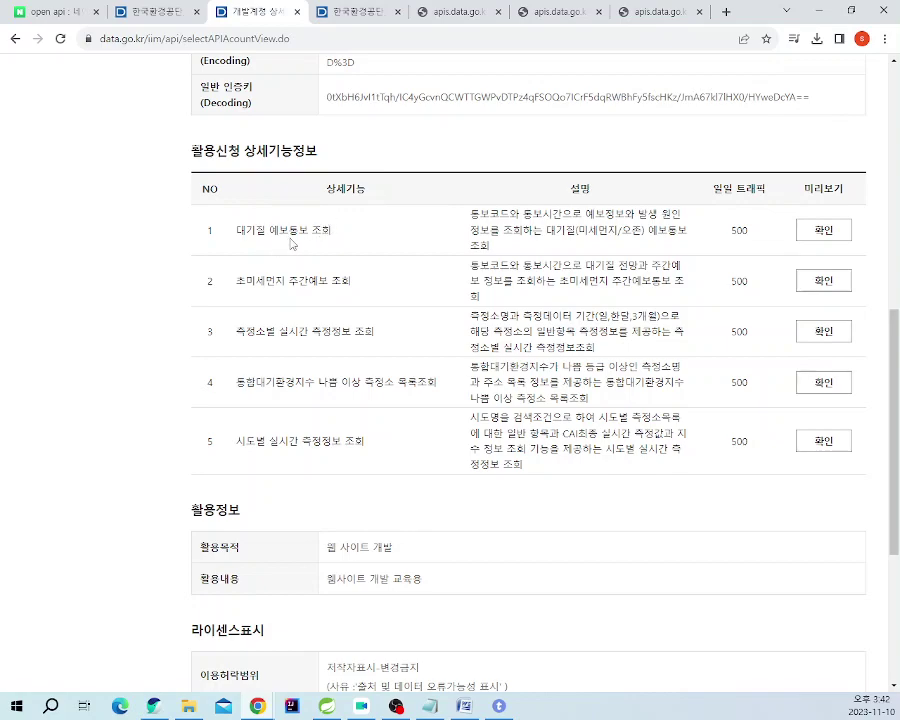
- Paste the Encoding key into the forecast inquiry's serviceKey and preview the XML response
{"action": "left_click", "coordinate": [823, 230]}
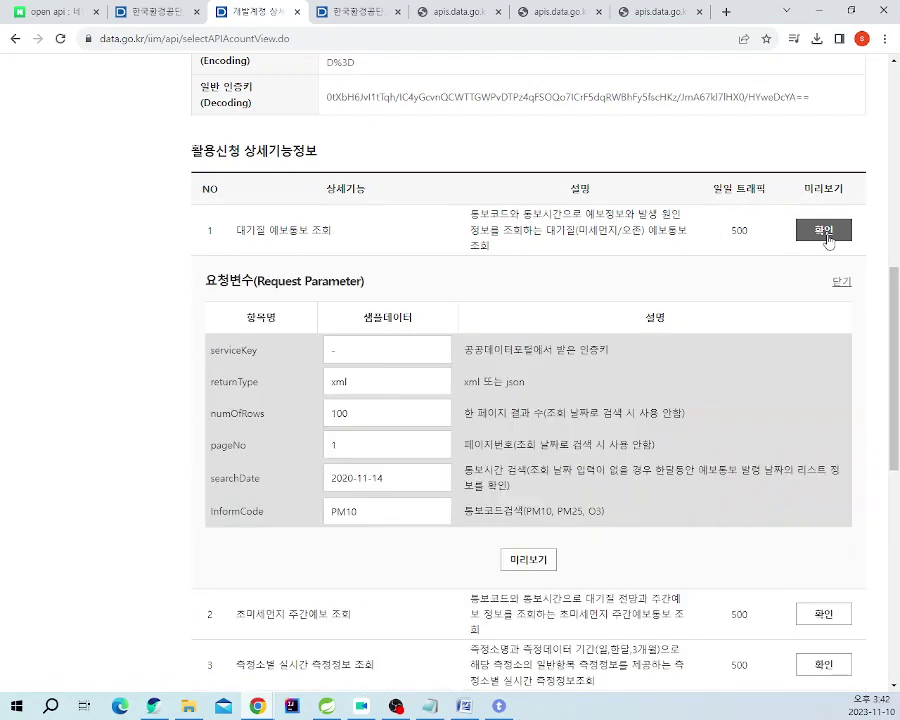
{"action": "left_click", "coordinate": [338, 350]}
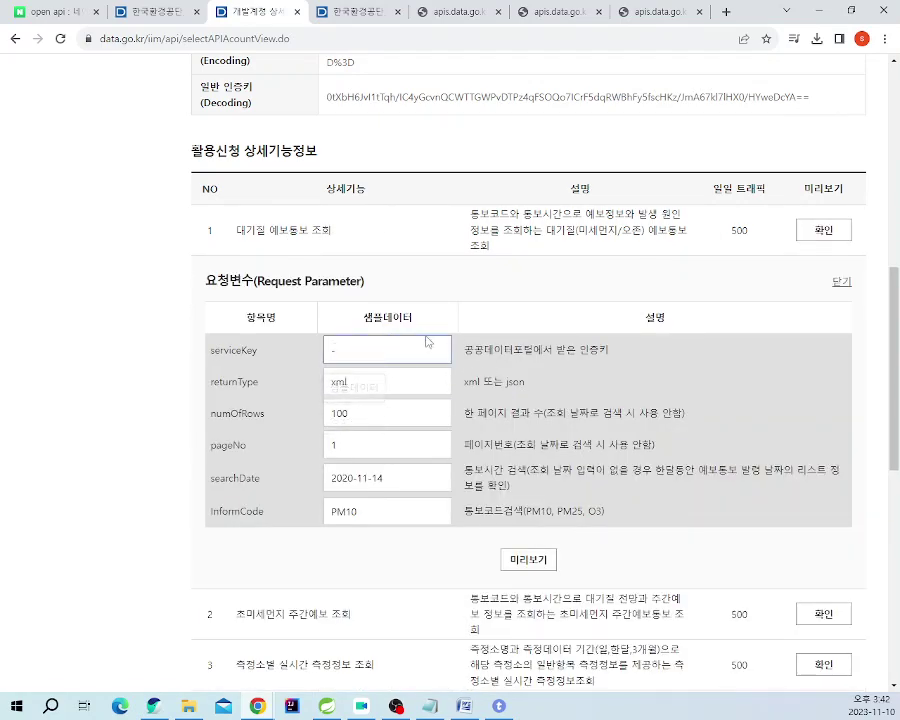
{"action": "scroll", "coordinate": [420, 350], "scroll_direction": "up", "scroll_amount": 1}
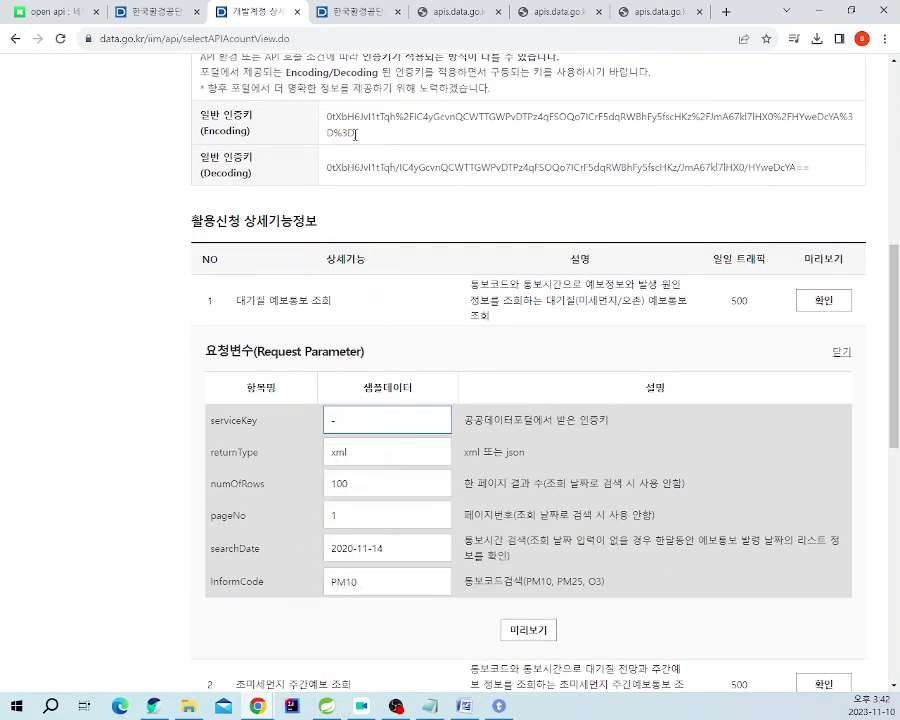
{"action": "left_click_drag", "start_coordinate": [355, 133], "coordinate": [325, 127]}
{"action": "key", "text": "ctrl+c"}
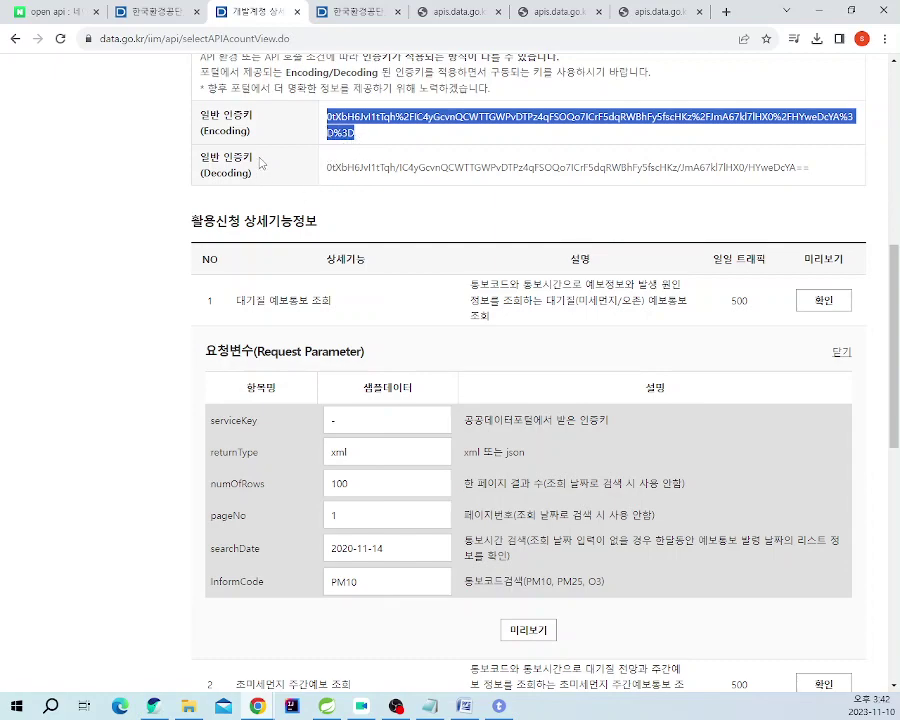
{"action": "left_click", "coordinate": [346, 418]}
{"action": "double_click", "coordinate": [344, 418]}
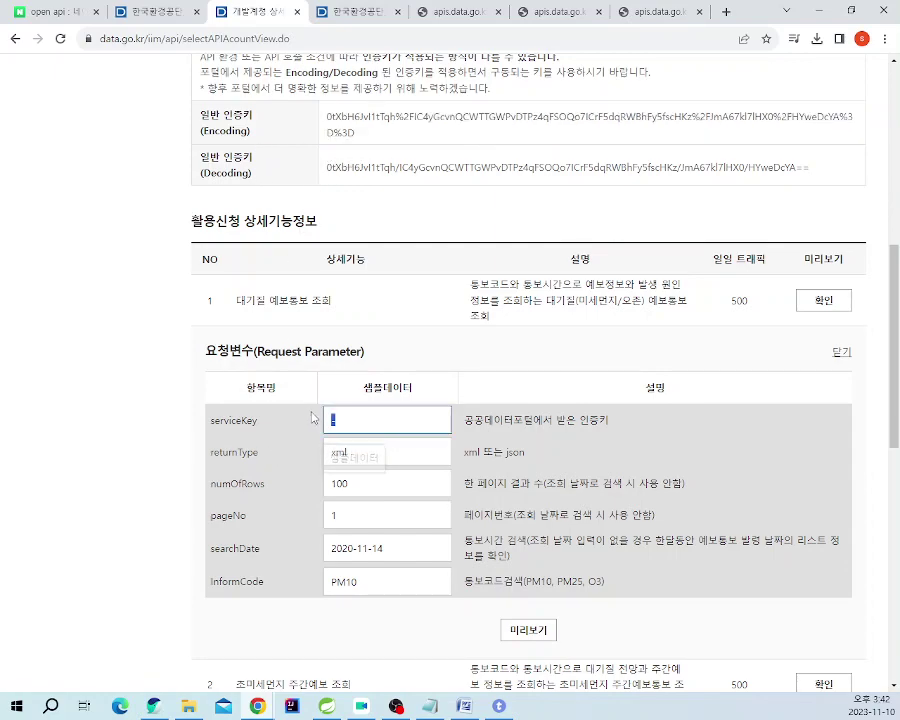
{"action": "key", "text": "ctrl+v"}
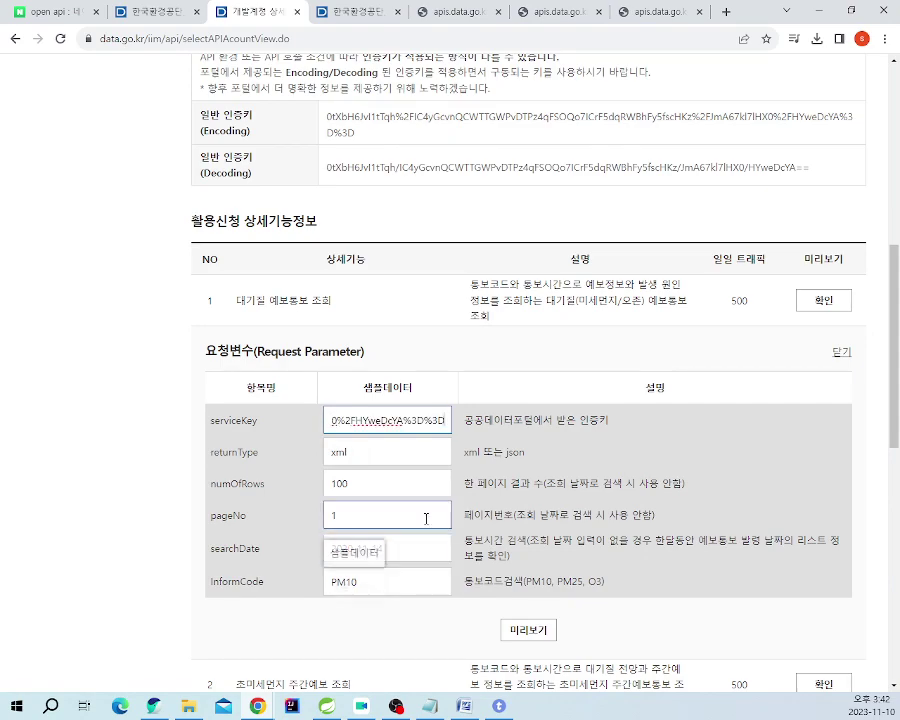
{"action": "left_click", "coordinate": [538, 632]}
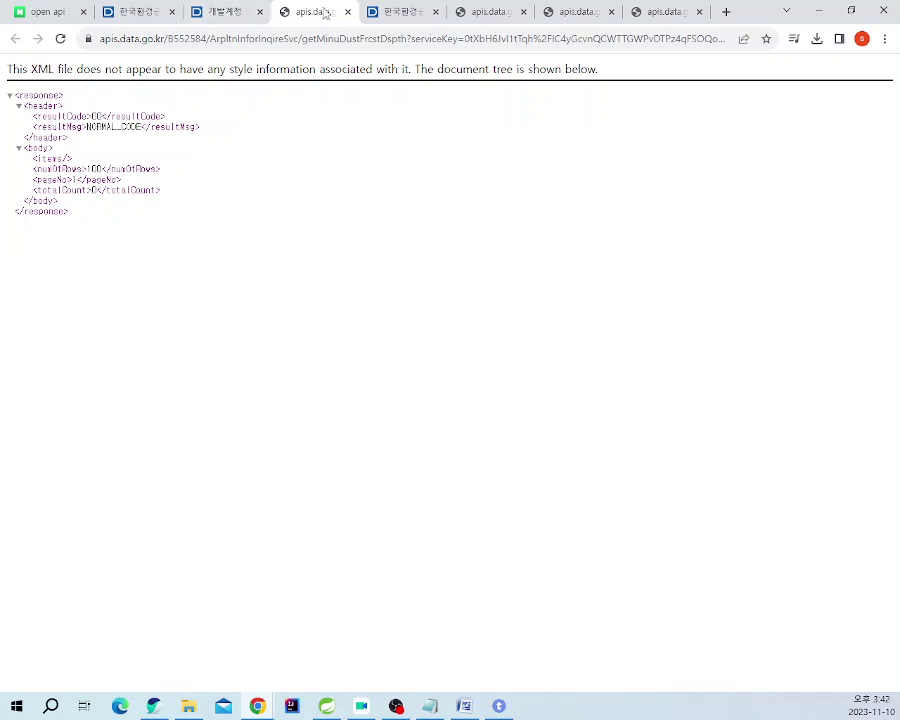
- Clear the searchDate value 2020-11-14 and preview the response again
{"action": "middle_click", "coordinate": [323, 13]}
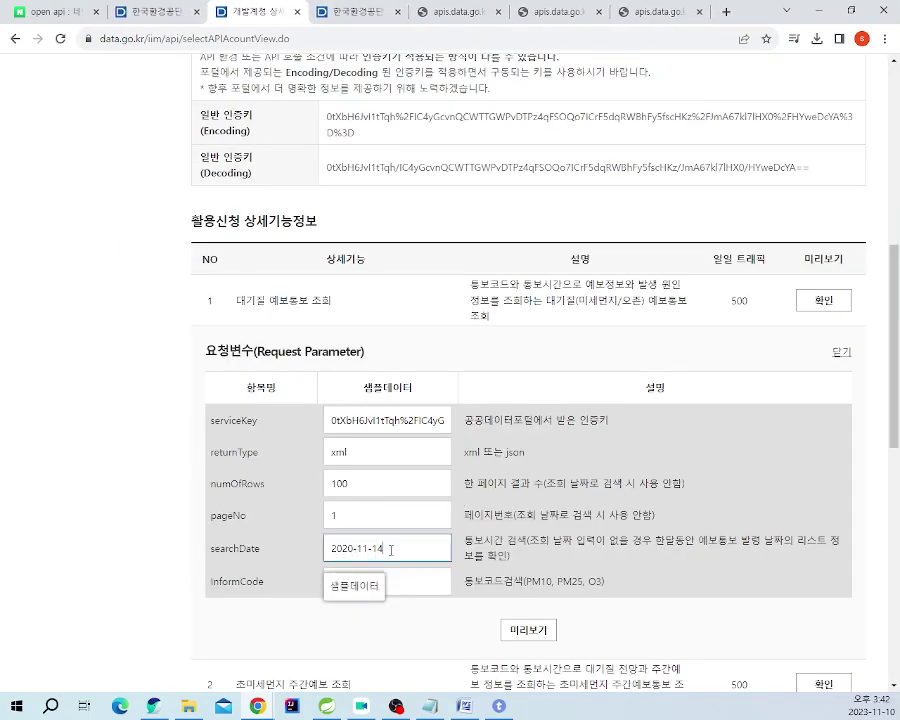
{"action": "triple_click", "coordinate": [390, 549]}
{"action": "key", "text": "BackSpace"}
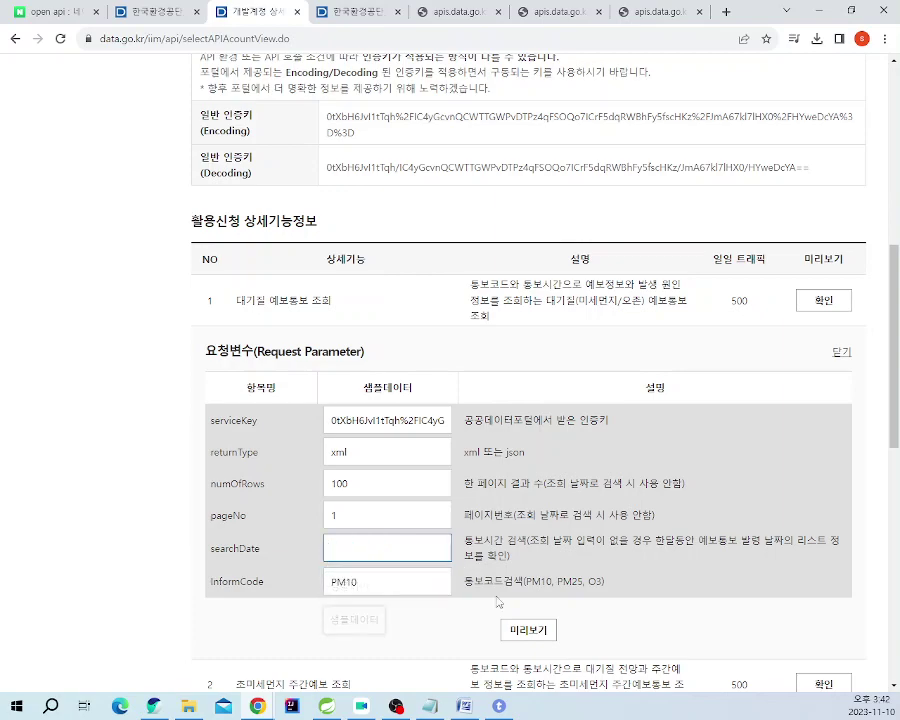
{"action": "left_click", "coordinate": [528, 630]}
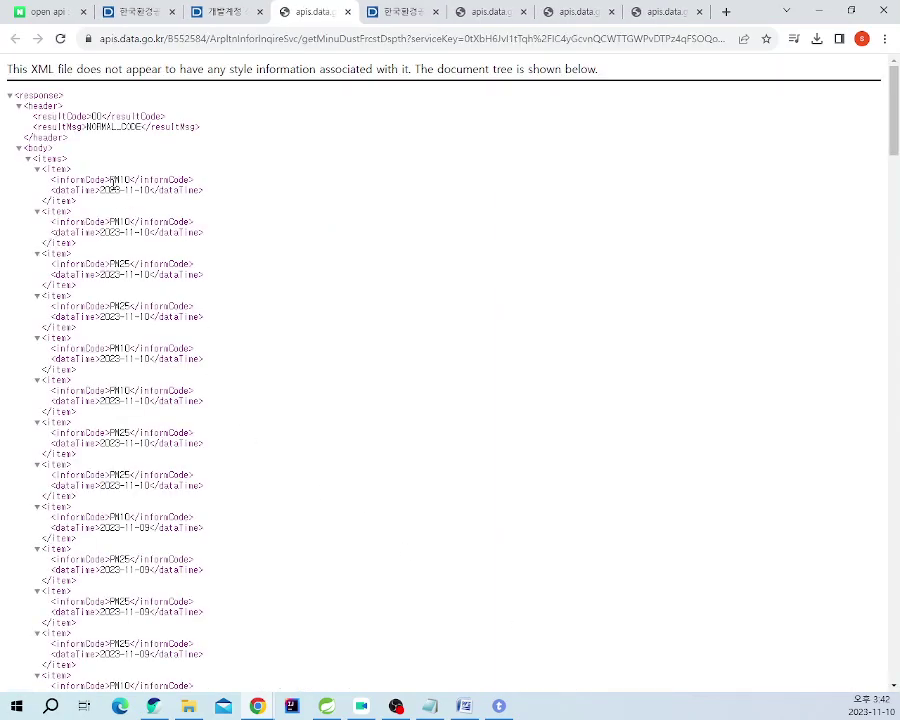
- Scroll through the forecast XML items and copy the date 2023-11-09
{"action": "scroll", "coordinate": [143, 390], "scroll_direction": "down", "scroll_amount": 3}
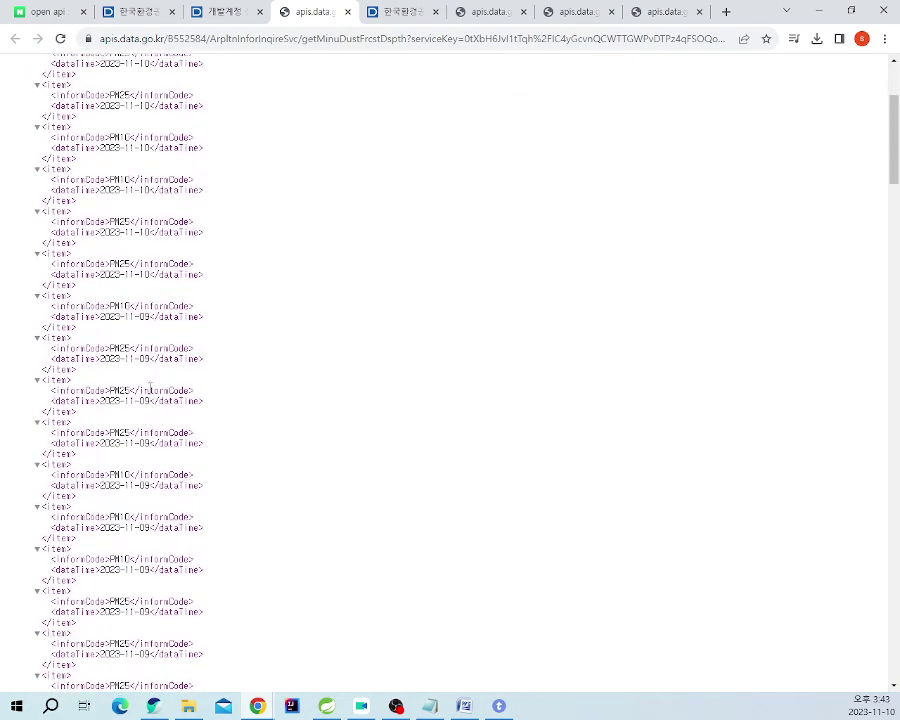
{"action": "left_click_drag", "start_coordinate": [139, 359], "coordinate": [103, 360]}
{"action": "key", "text": "ctrl+c"}
{"action": "scroll", "coordinate": [268, 416], "scroll_direction": "up", "scroll_amount": 3}
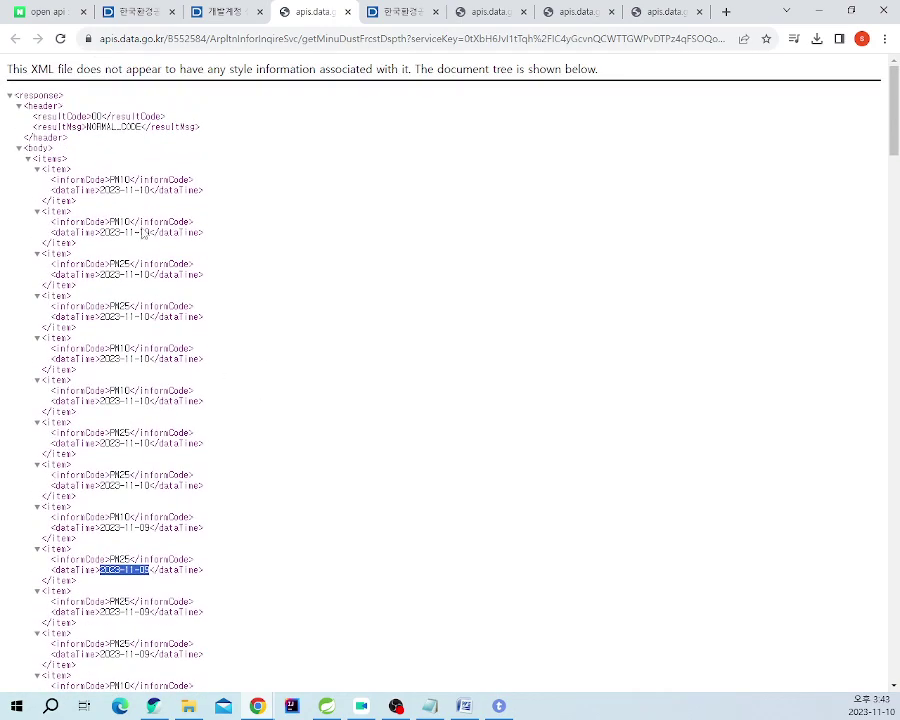
{"action": "scroll", "coordinate": [143, 222], "scroll_direction": "down", "scroll_amount": 12}
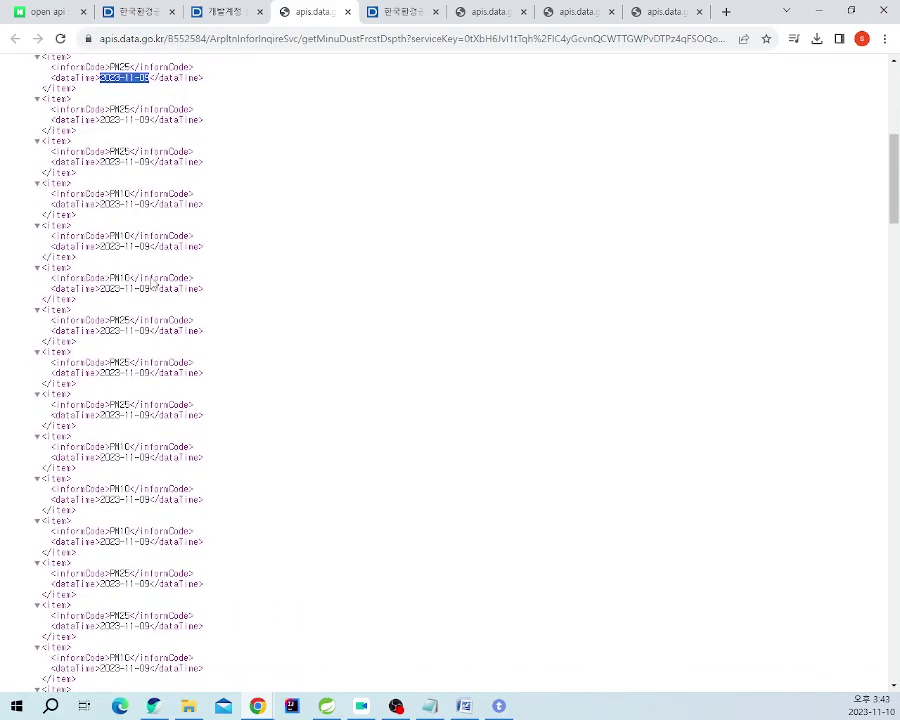
{"action": "scroll", "coordinate": [157, 320], "scroll_direction": "down", "scroll_amount": 10}
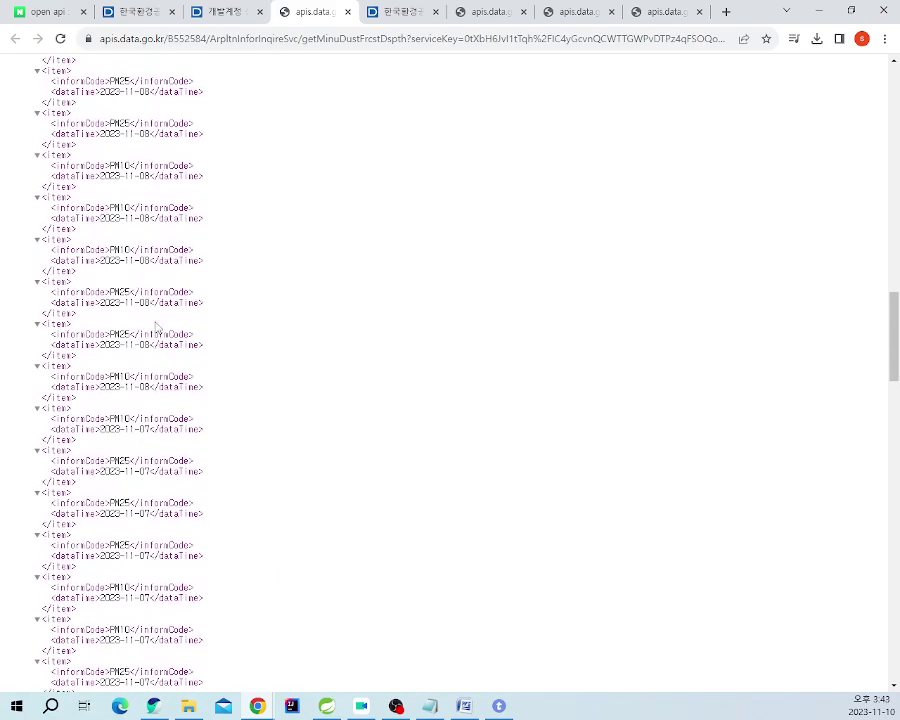
- Set searchDate to 2023-11-09 and preview the forecast response
{"action": "left_click", "coordinate": [245, 11]}
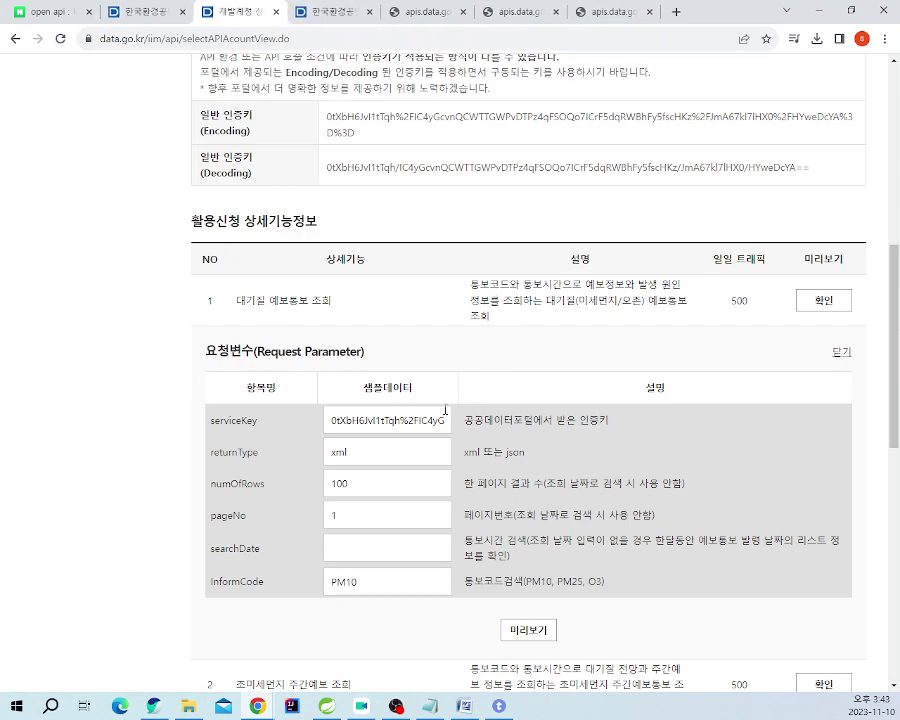
{"action": "left_click", "coordinate": [394, 551]}
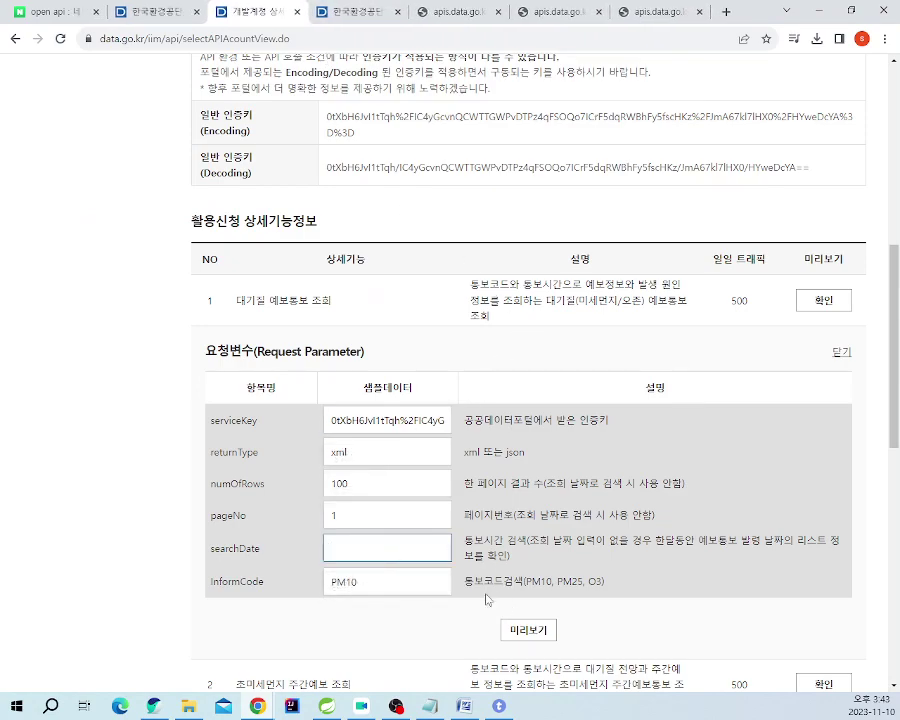
{"action": "key", "text": "ctrl+v"}
{"action": "left_click", "coordinate": [532, 629]}
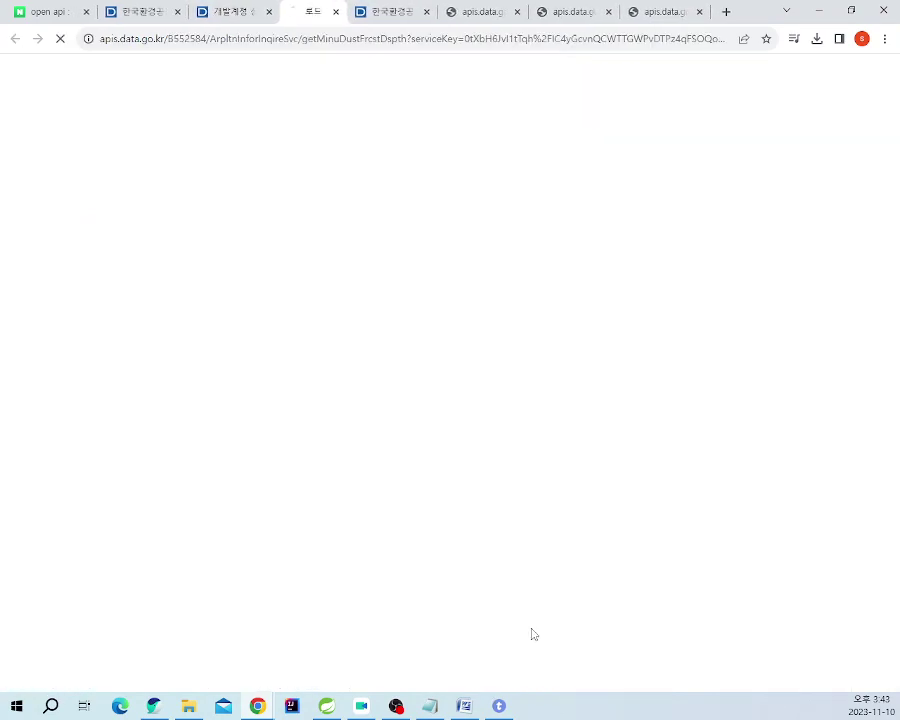
- Read through the 2023-11-09 forecast XML, then return to the request parameters
{"action": "left_click_drag", "start_coordinate": [138, 155], "coordinate": [140, 256]}
{"action": "scroll", "coordinate": [289, 410], "scroll_direction": "down", "scroll_amount": 2}
{"action": "scroll", "coordinate": [289, 410], "scroll_direction": "down", "scroll_amount": 15}
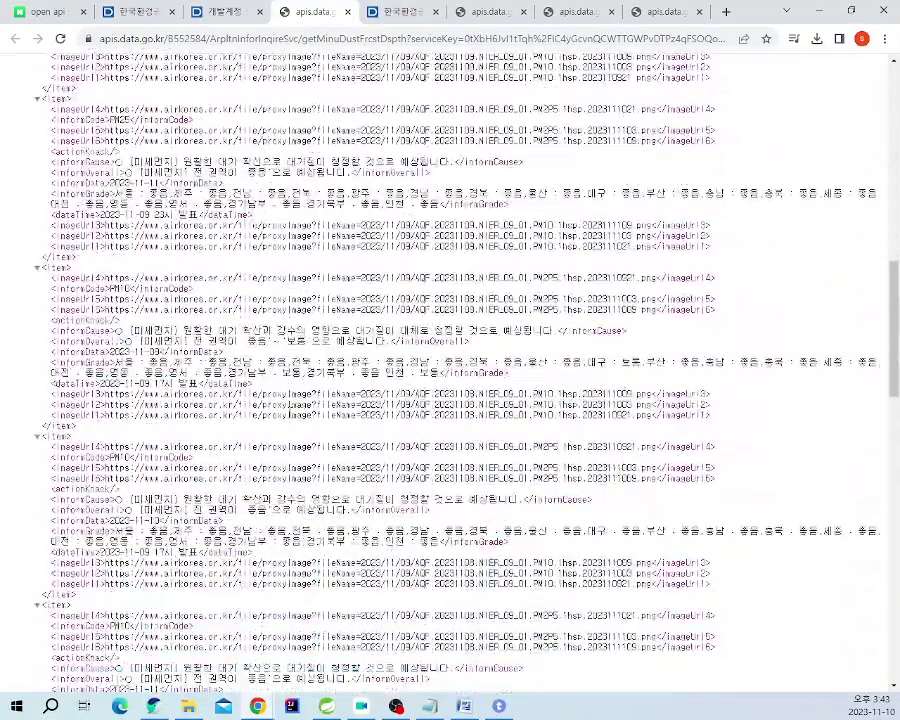
{"action": "scroll", "coordinate": [297, 405], "scroll_direction": "down", "scroll_amount": 4}
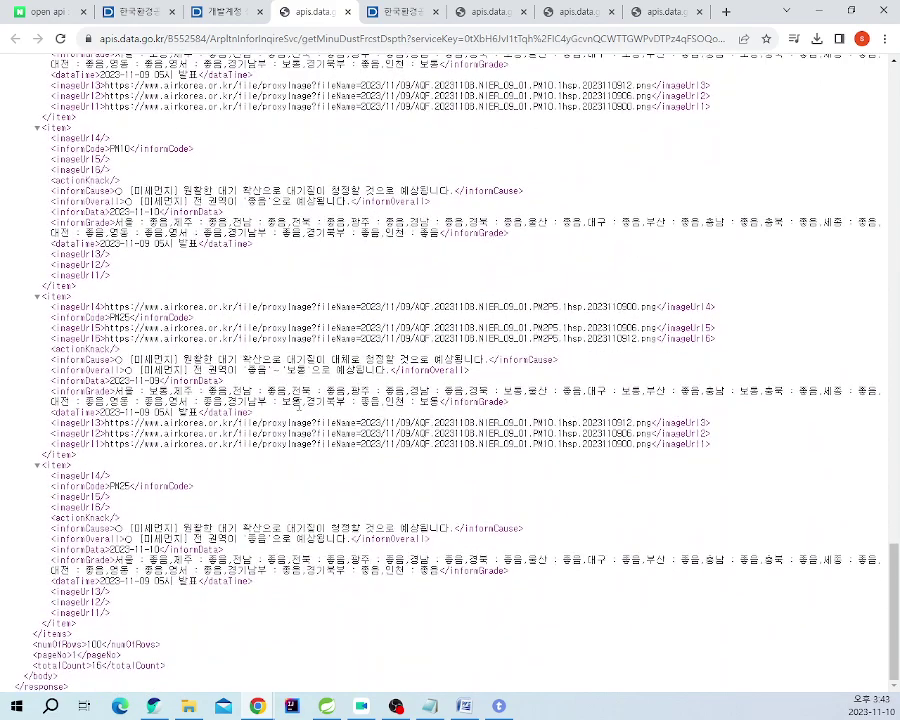
{"action": "scroll", "coordinate": [307, 378], "scroll_direction": "up", "scroll_amount": 3}
{"action": "left_click", "coordinate": [218, 11]}
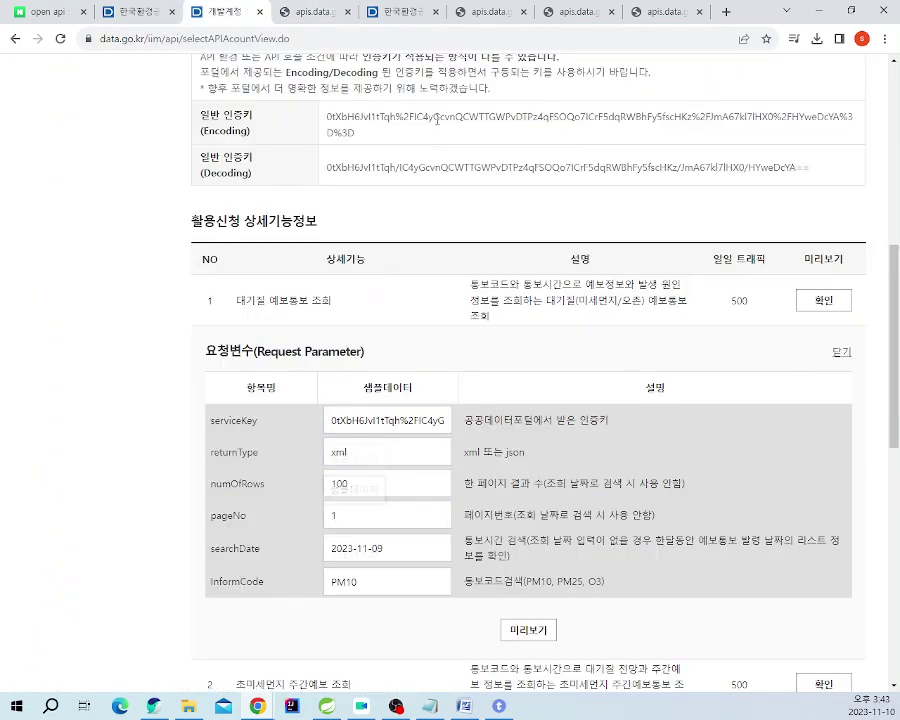
- Examine the request URL parameters and highlight searchDate and the O3 InformCode option
{"action": "left_click", "coordinate": [305, 20]}
{"action": "left_click_drag", "start_coordinate": [425, 40], "coordinate": [545, 38]}
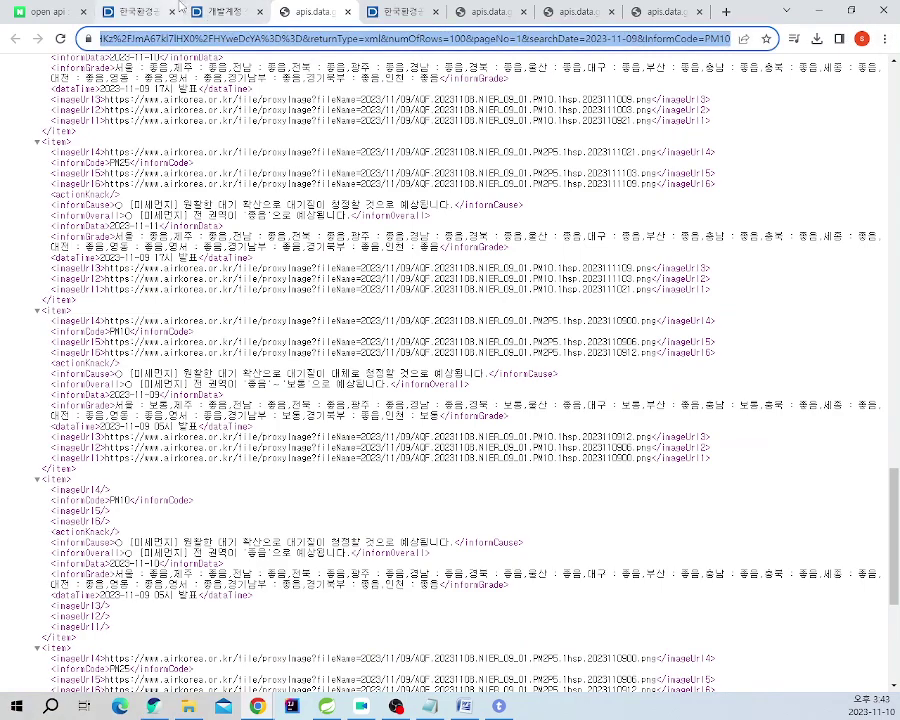
{"action": "left_click", "coordinate": [130, 11]}
{"action": "left_click", "coordinate": [220, 12]}
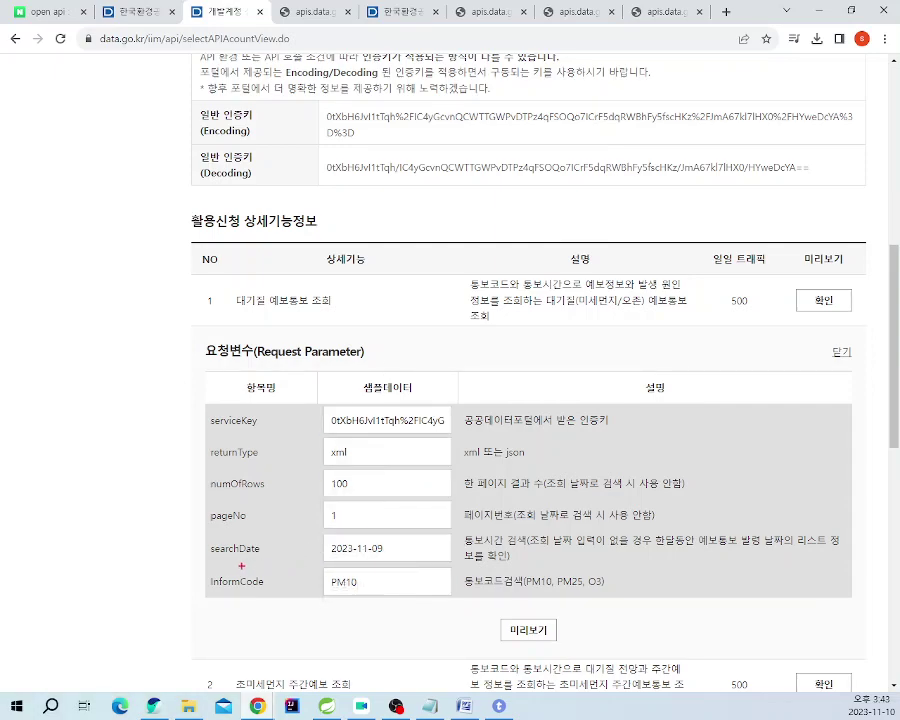
{"action": "mouse_move", "coordinate": [241, 566]}
{"action": "left_mouse_down"}
{"action": "mouse_move", "coordinate": [200, 563]}
{"action": "mouse_move", "coordinate": [376, 561]}
{"action": "mouse_move", "coordinate": [318, 538]}
{"action": "left_mouse_up"}
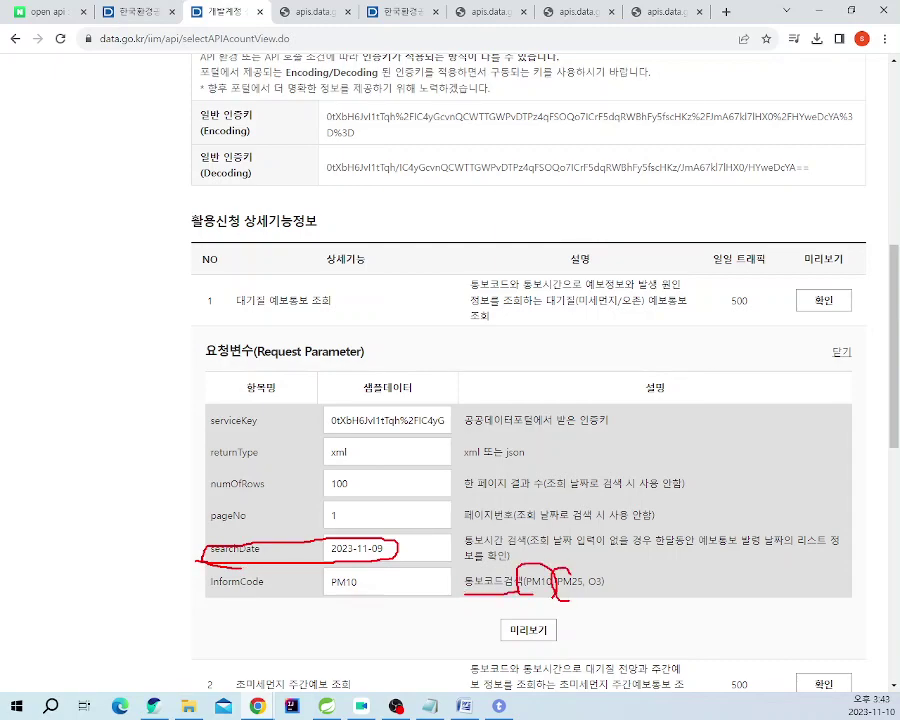
{"action": "left_click_drag", "start_coordinate": [577, 598], "coordinate": [613, 602]}
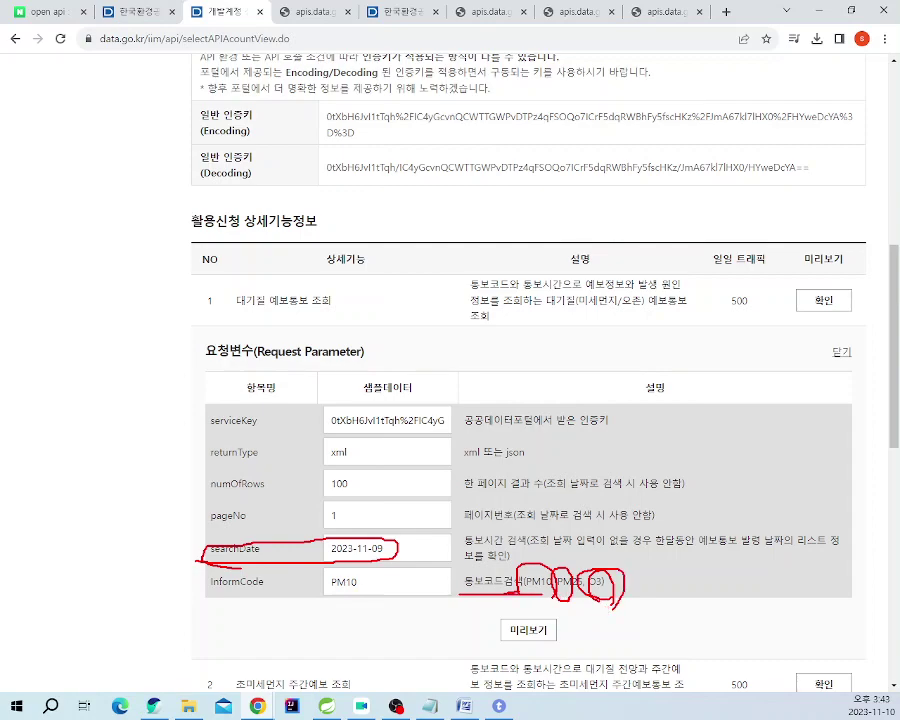
{"action": "key", "text": "Escape"}
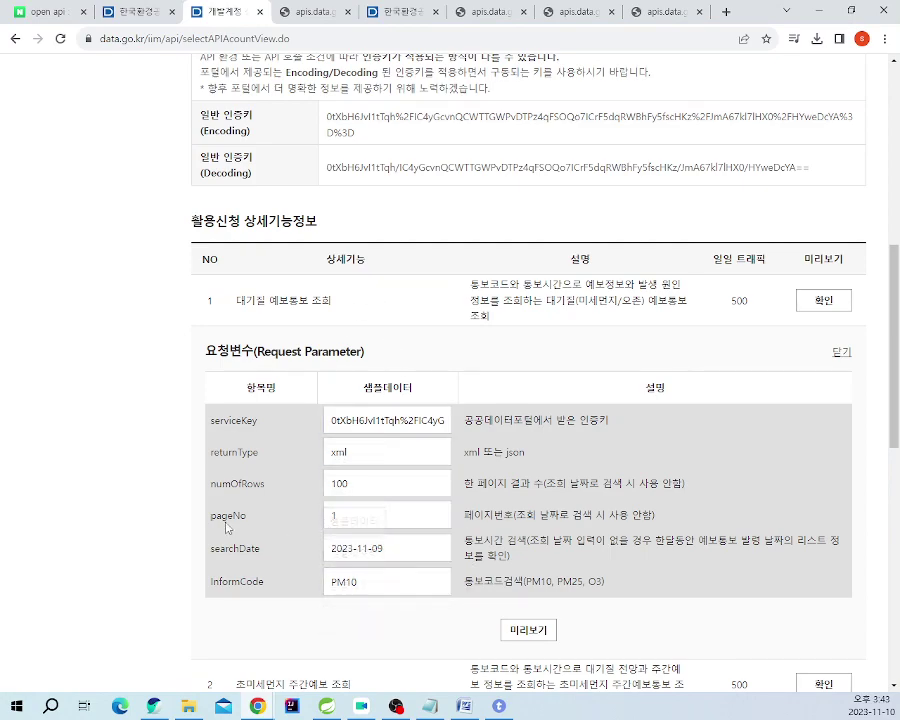
- Preview with numOfRows 100 and pageNo 2, see empty items, and close it
{"action": "double_click", "coordinate": [362, 517]}
{"action": "double_click", "coordinate": [366, 482]}
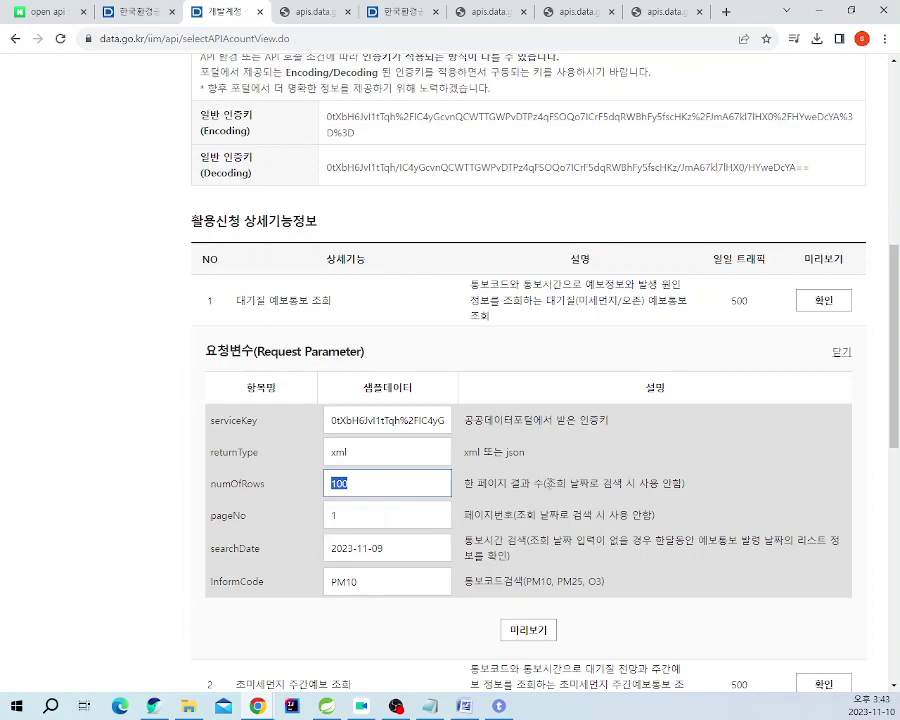
{"action": "left_click_drag", "start_coordinate": [366, 482], "coordinate": [306, 482]}
{"action": "double_click", "coordinate": [342, 516]}
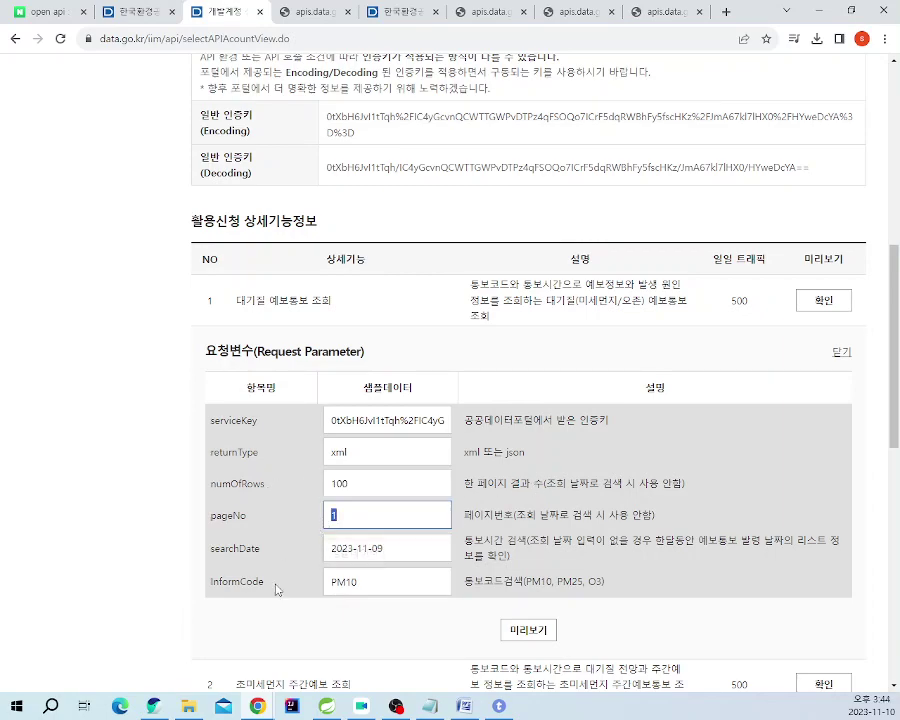
{"action": "double_click", "coordinate": [340, 482]}
{"action": "double_click", "coordinate": [338, 516]}
{"action": "left_click", "coordinate": [526, 630]}
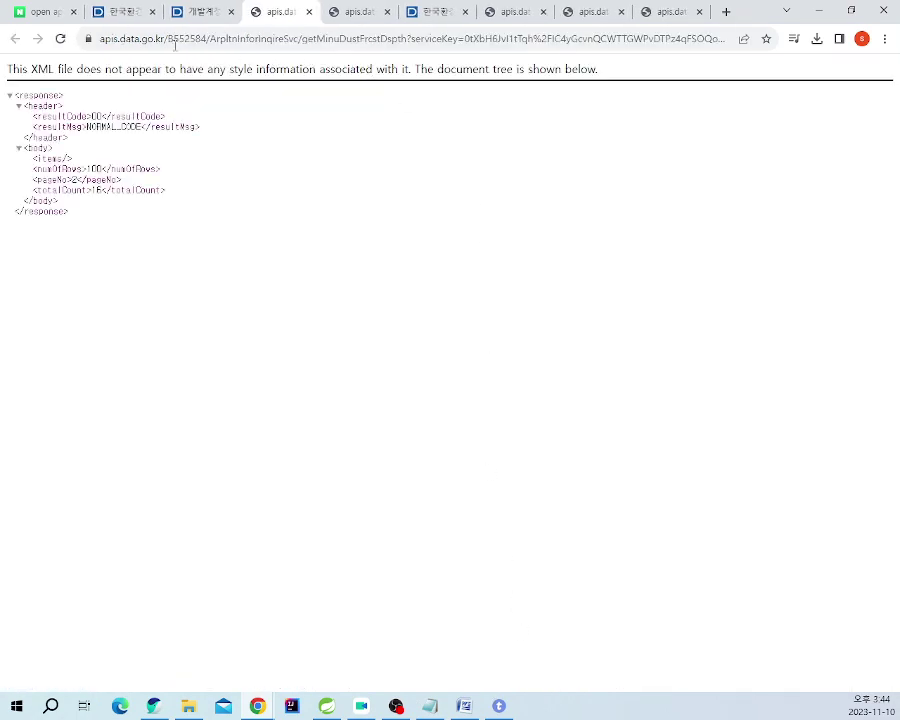
{"action": "key", "text": "ctrl+w"}
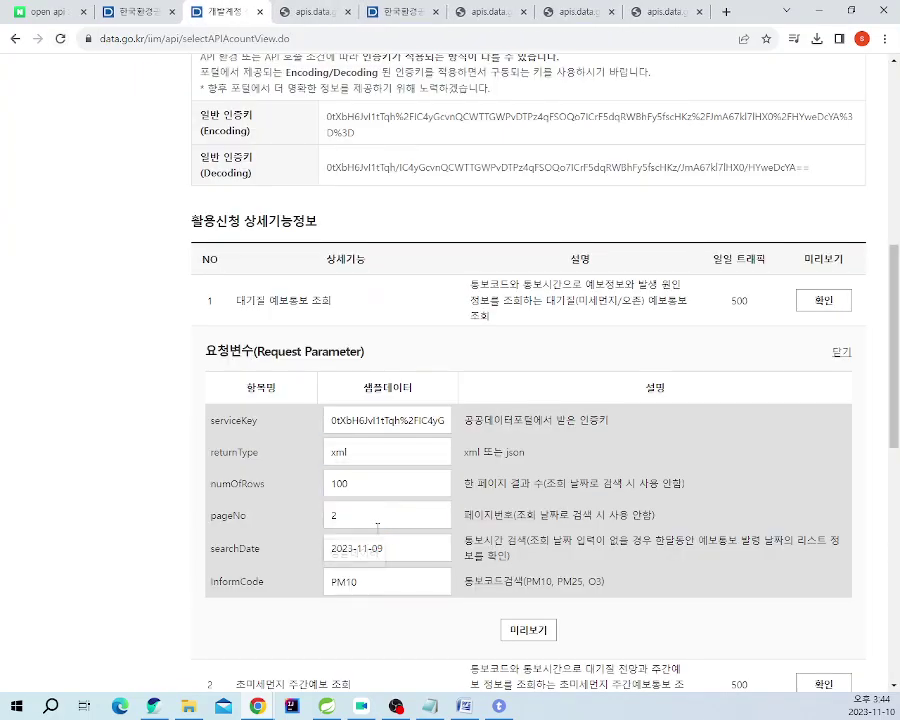
- Set pageNo back to 1 and preview the forecast request
{"action": "type", "text": "1"}
{"action": "left_click", "coordinate": [526, 630]}
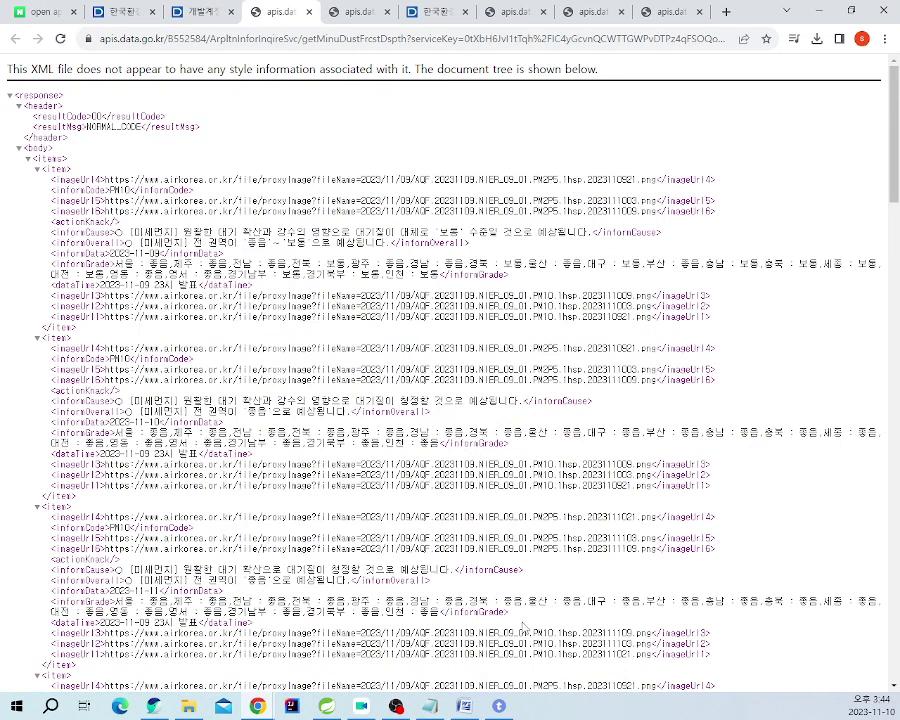
{"action": "left_click_drag", "start_coordinate": [563, 38], "coordinate": [848, 59]}
{"action": "left_click", "coordinate": [629, 39]}
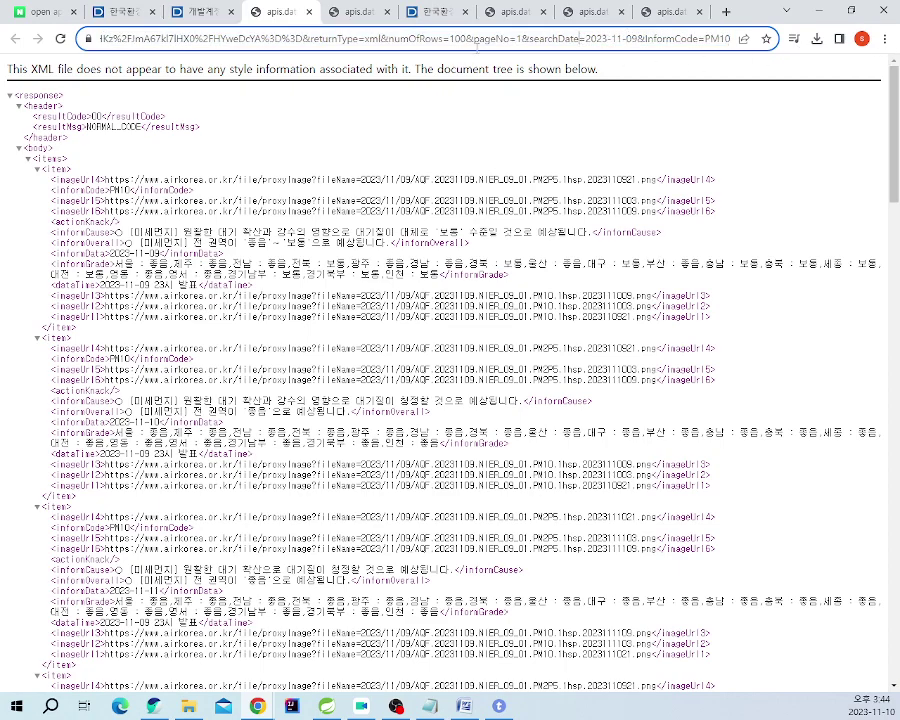
- Change returnType=xml to json in the URL to load JSON, then return to the form
{"action": "double_click", "coordinate": [220, 41]}
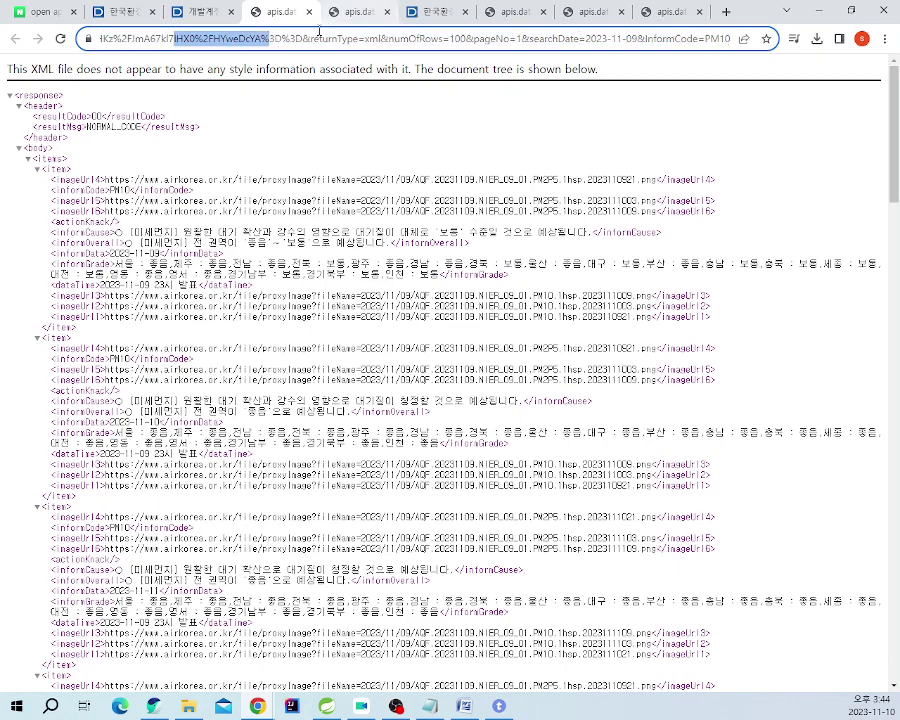
{"action": "left_click_drag", "start_coordinate": [312, 39], "coordinate": [383, 38]}
{"action": "left_click", "coordinate": [385, 38]}
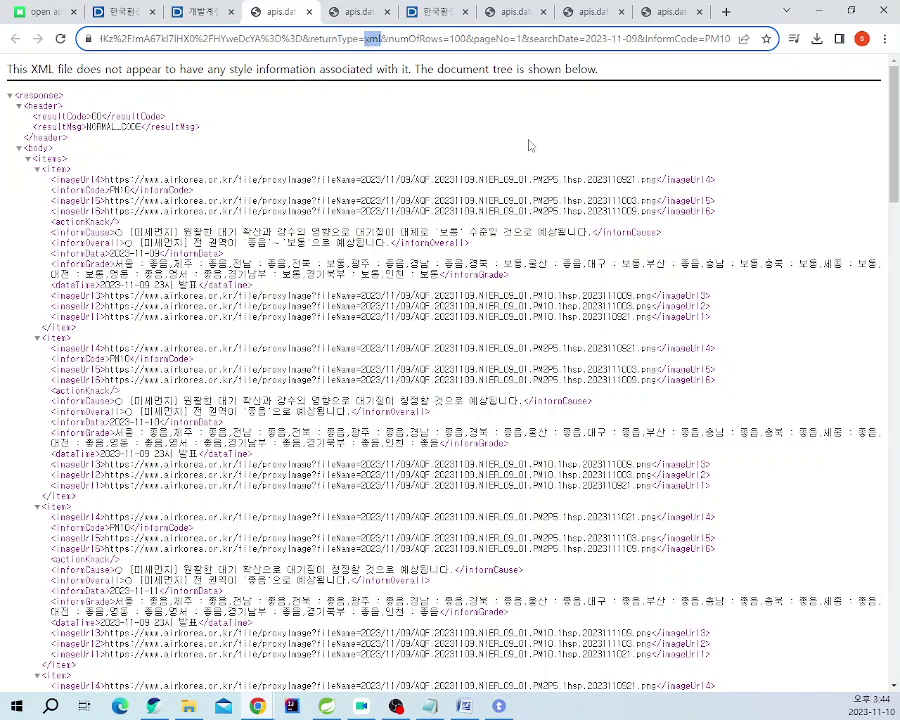
{"action": "type", "text": "js"}
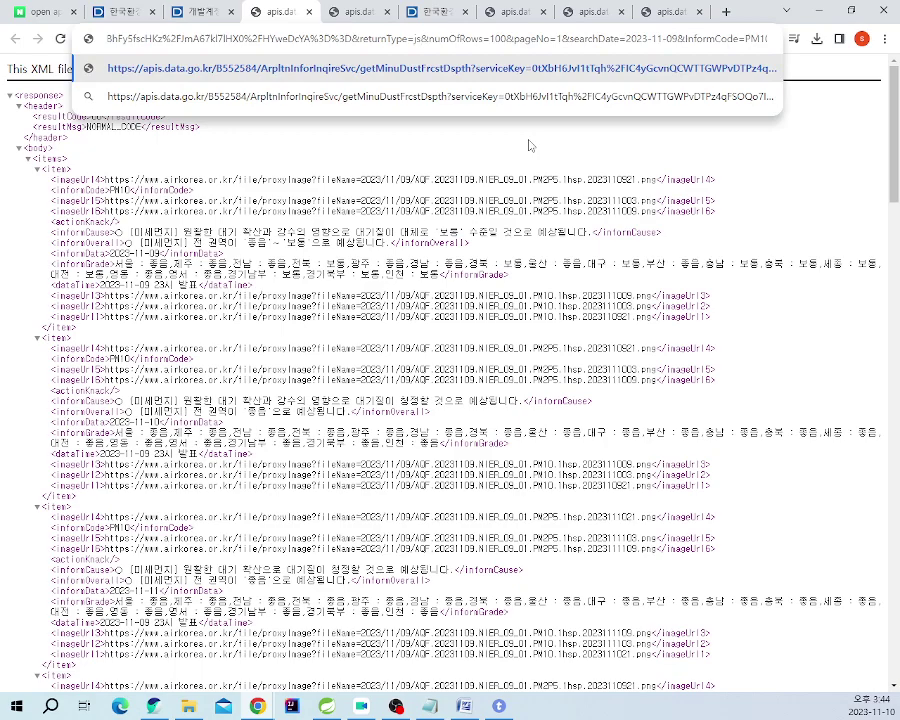
{"action": "type", "text": "on"}
{"action": "key", "text": "Return"}
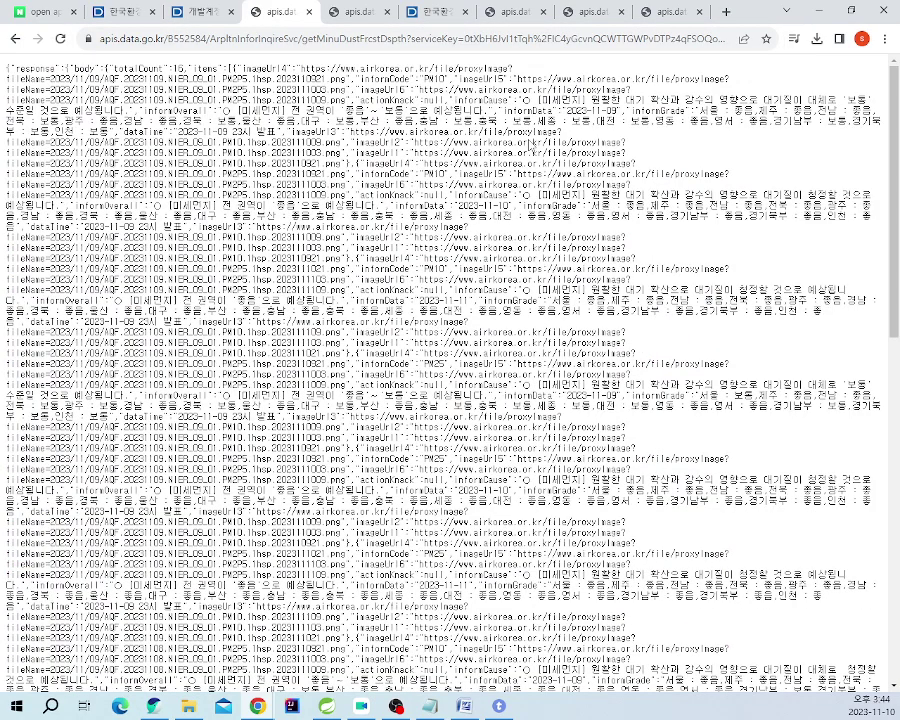
{"action": "left_click", "coordinate": [12, 38]}
{"action": "left_click", "coordinate": [200, 12]}
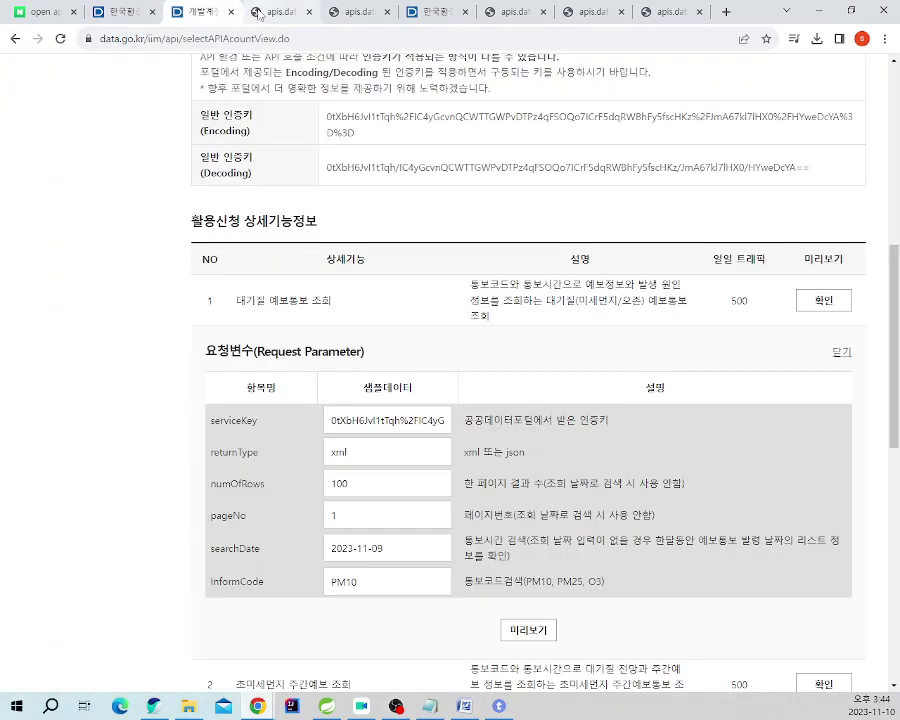
- Show the weekly ultrafine-dust forecast's request parameters and select the empty serviceKey sample value
{"action": "scroll", "coordinate": [247, 341], "scroll_direction": "down", "scroll_amount": 1}
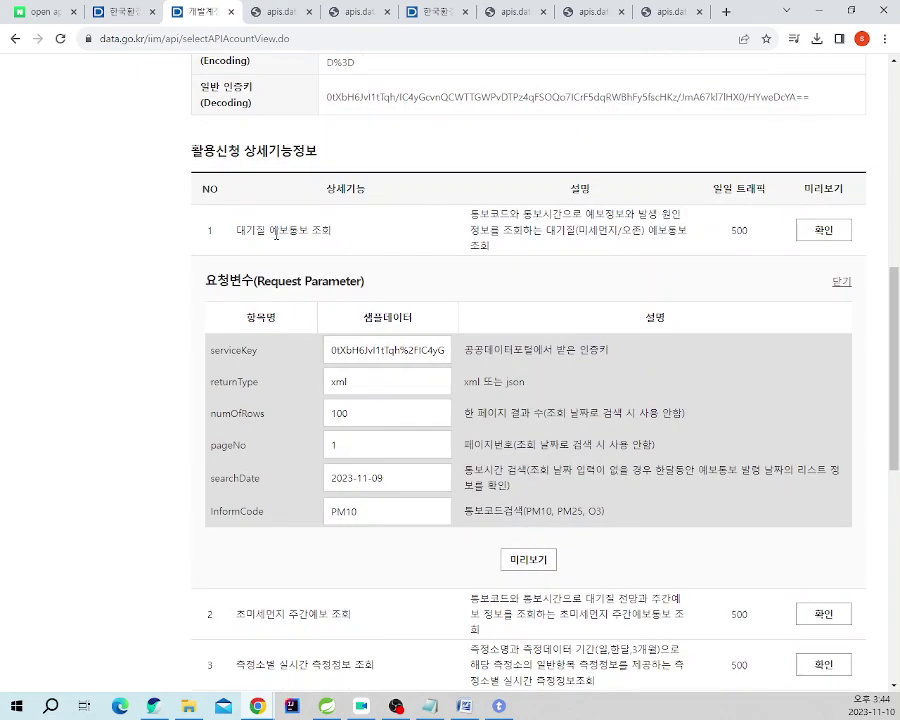
{"action": "scroll", "coordinate": [349, 264], "scroll_direction": "down", "scroll_amount": 3}
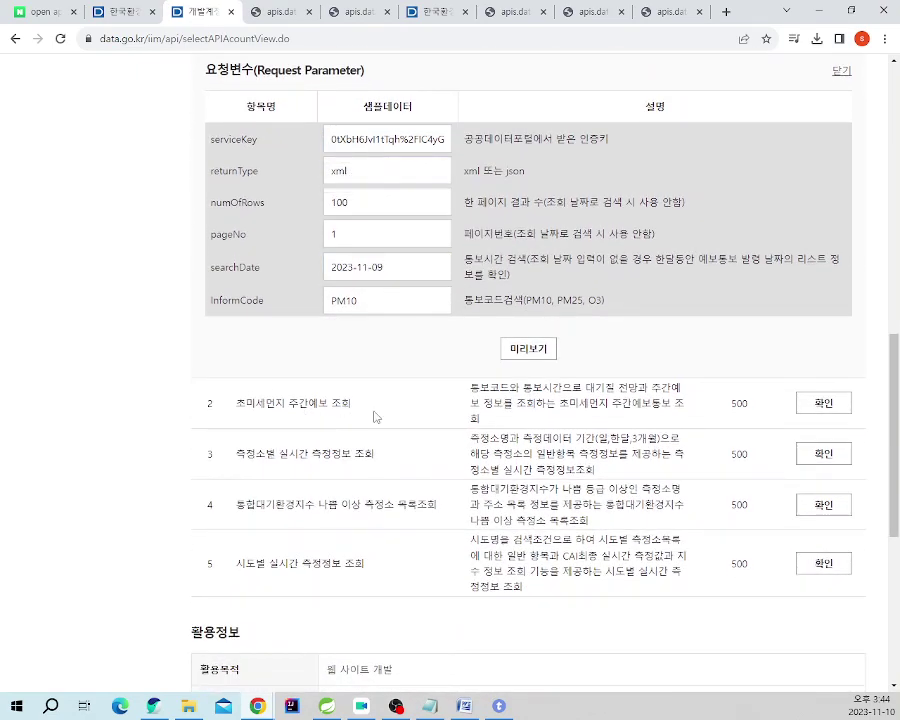
{"action": "left_click", "coordinate": [810, 402]}
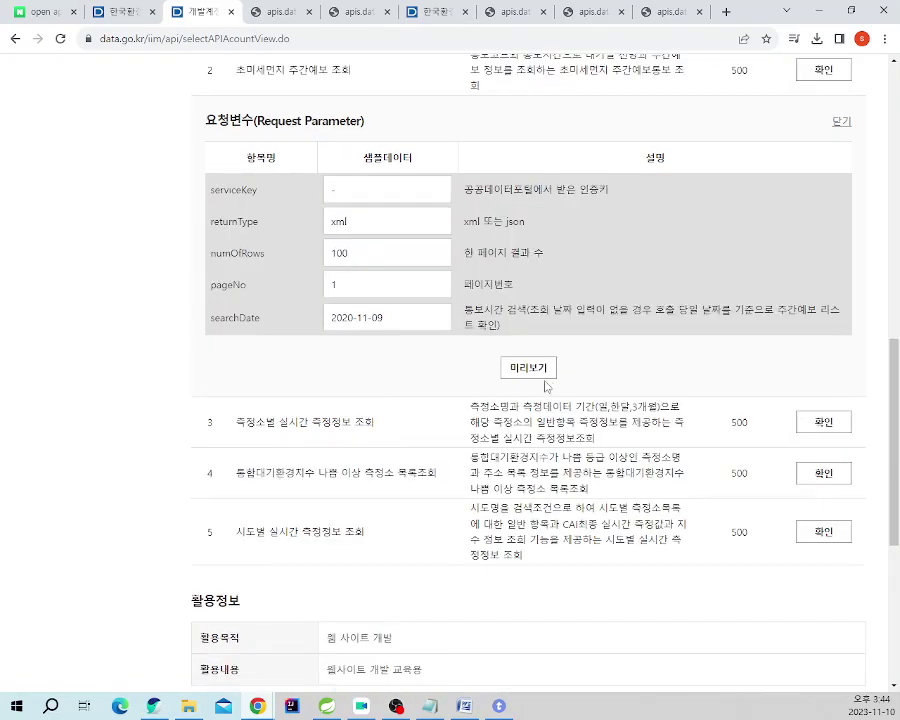
{"action": "double_click", "coordinate": [336, 187]}
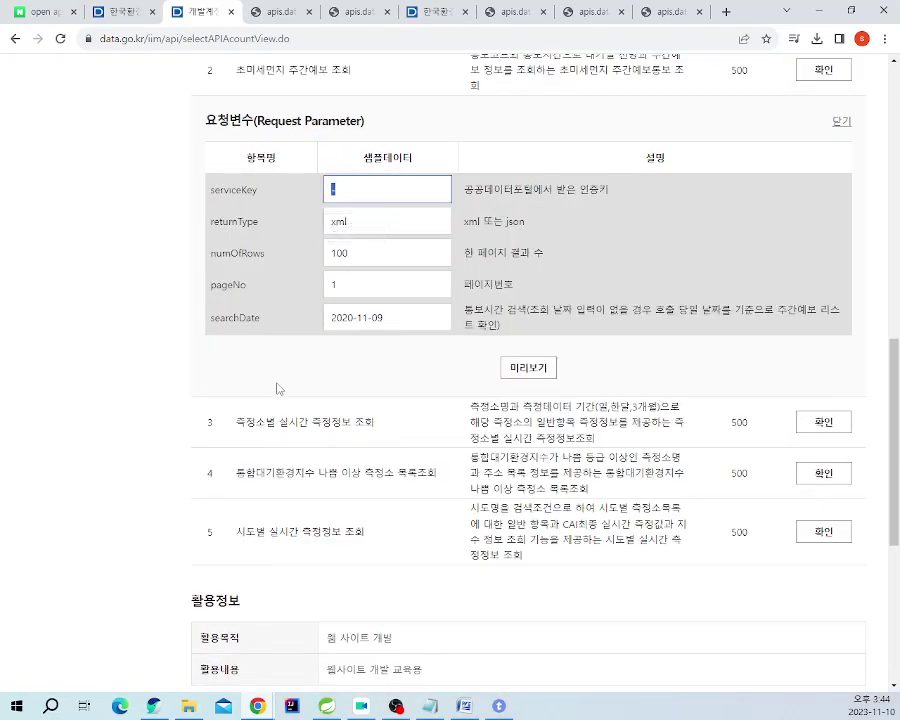
- Find and select the Encoding service key near the top of the page
{"action": "scroll", "coordinate": [321, 360], "scroll_direction": "up", "scroll_amount": 2}
{"action": "scroll", "coordinate": [321, 360], "scroll_direction": "up", "scroll_amount": 1}
{"action": "scroll", "coordinate": [358, 384], "scroll_direction": "down", "scroll_amount": 3}
{"action": "scroll", "coordinate": [329, 369], "scroll_direction": "down", "scroll_amount": 5}
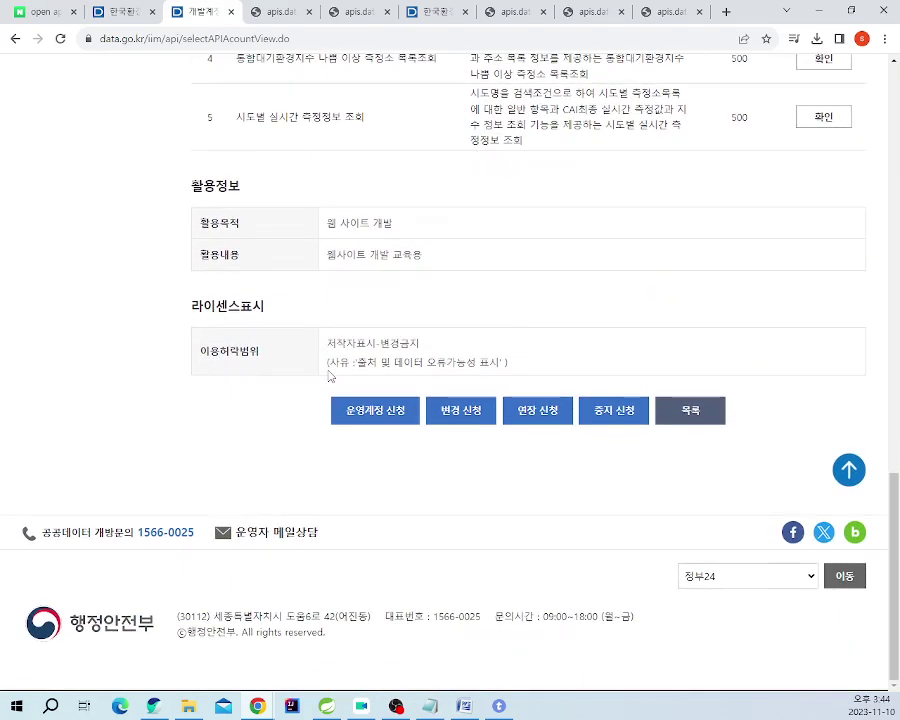
{"action": "scroll", "coordinate": [535, 397], "scroll_direction": "up", "scroll_amount": 7}
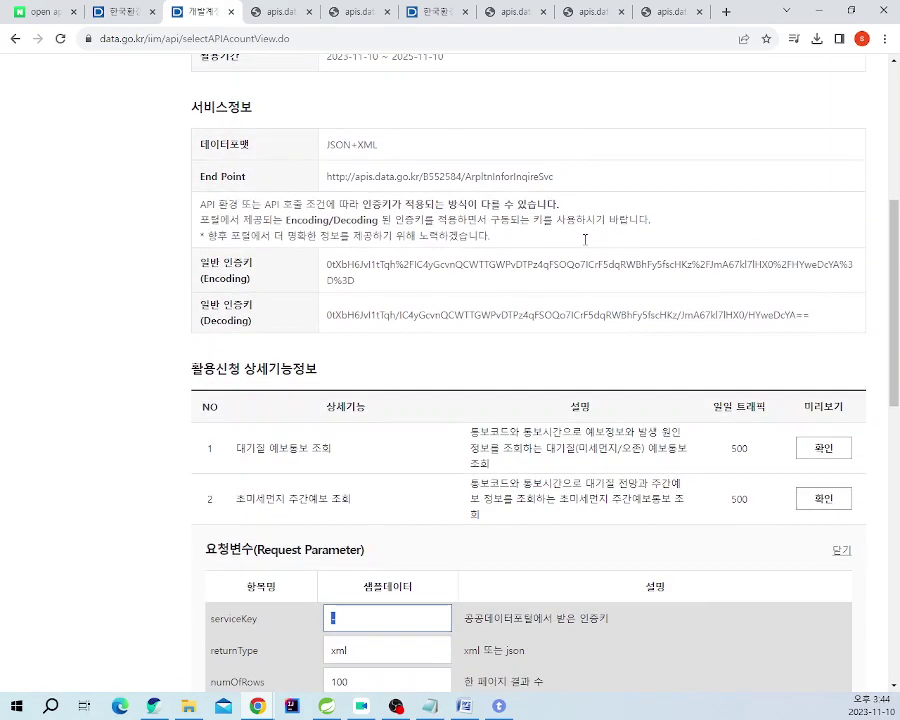
{"action": "left_click_drag", "start_coordinate": [355, 281], "coordinate": [328, 261]}
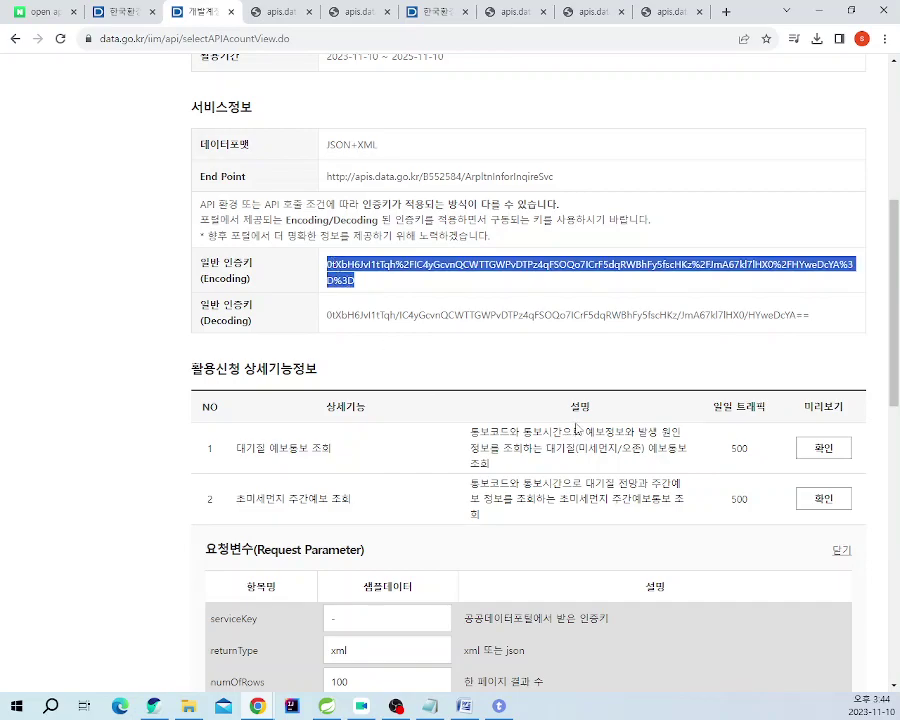
{"action": "scroll", "coordinate": [575, 428], "scroll_direction": "up", "scroll_amount": 5}
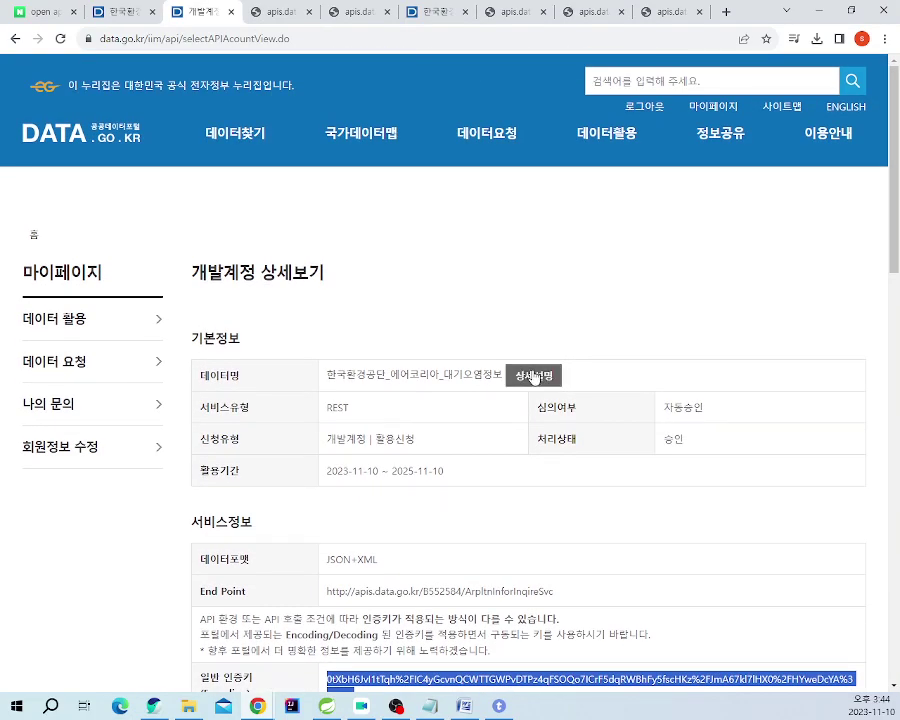
{"action": "scroll", "coordinate": [535, 377], "scroll_direction": "down", "scroll_amount": 2}
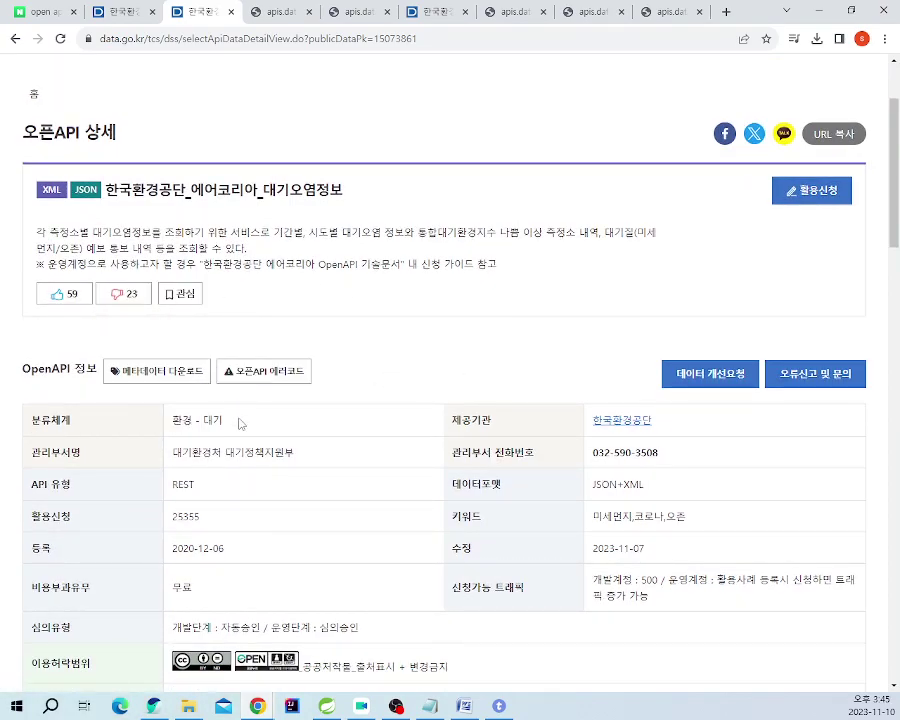
- Look over this API's 활용사례 usage cases and 추천데이터 recommended data
{"action": "scroll", "coordinate": [367, 396], "scroll_direction": "down", "scroll_amount": 5}
{"action": "scroll", "coordinate": [358, 386], "scroll_direction": "down", "scroll_amount": 2}
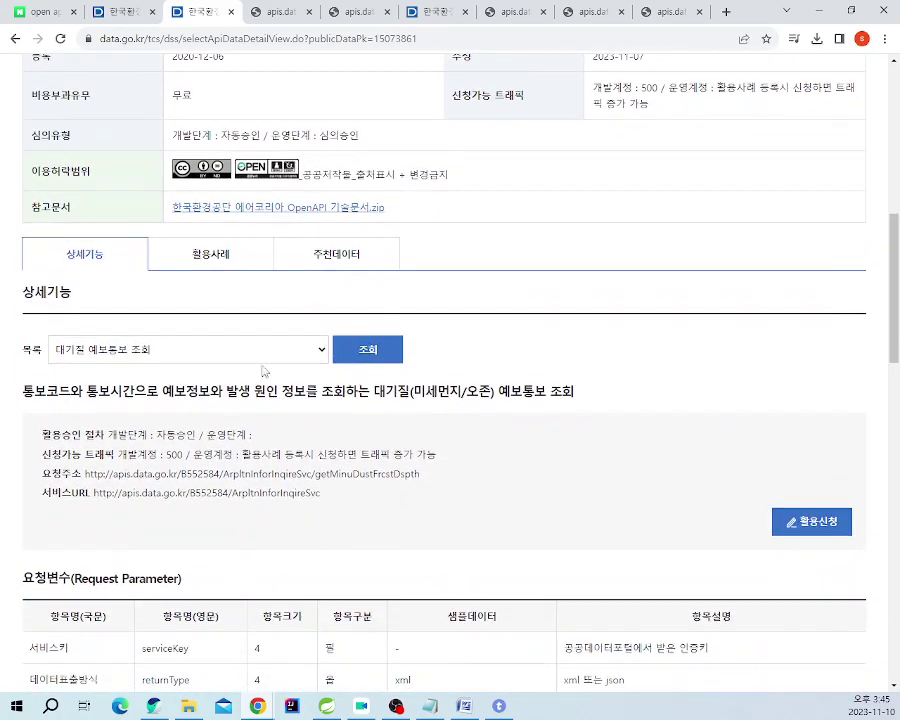
{"action": "left_click", "coordinate": [216, 255]}
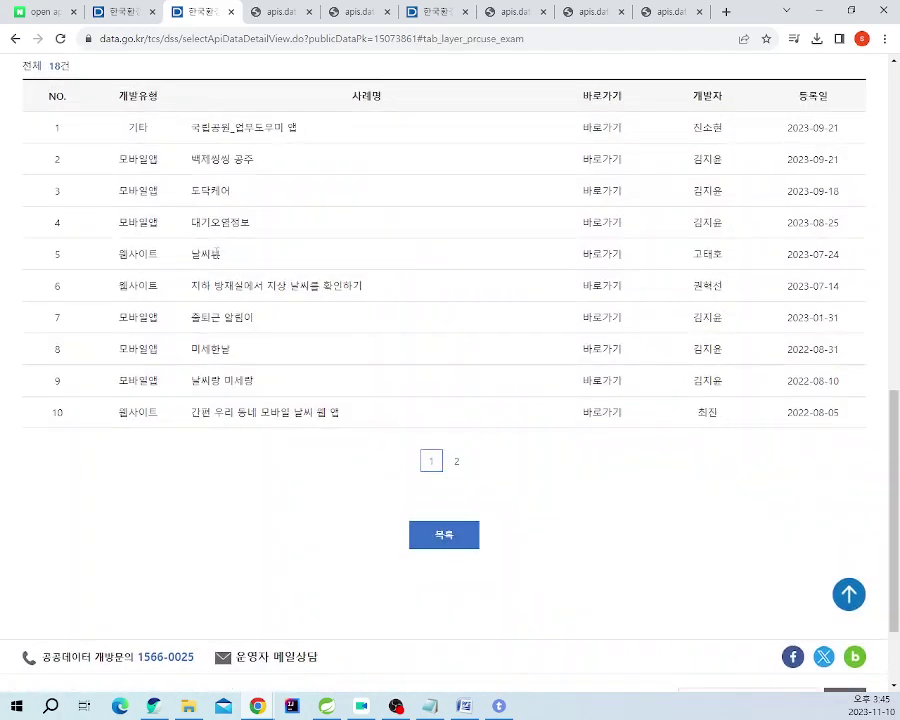
{"action": "scroll", "coordinate": [289, 325], "scroll_direction": "up", "scroll_amount": 3}
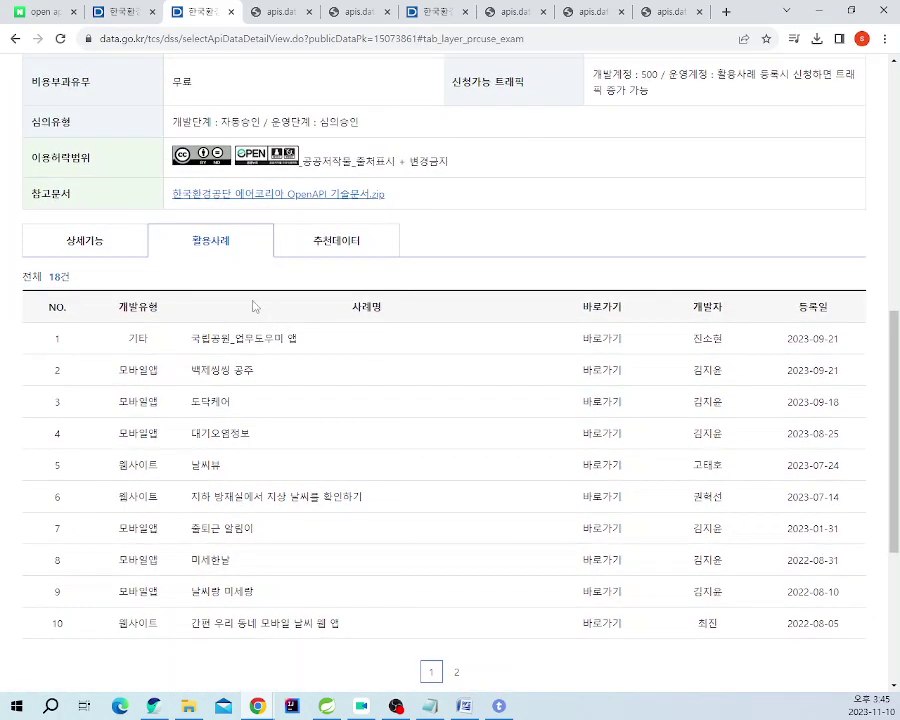
{"action": "left_click", "coordinate": [309, 242]}
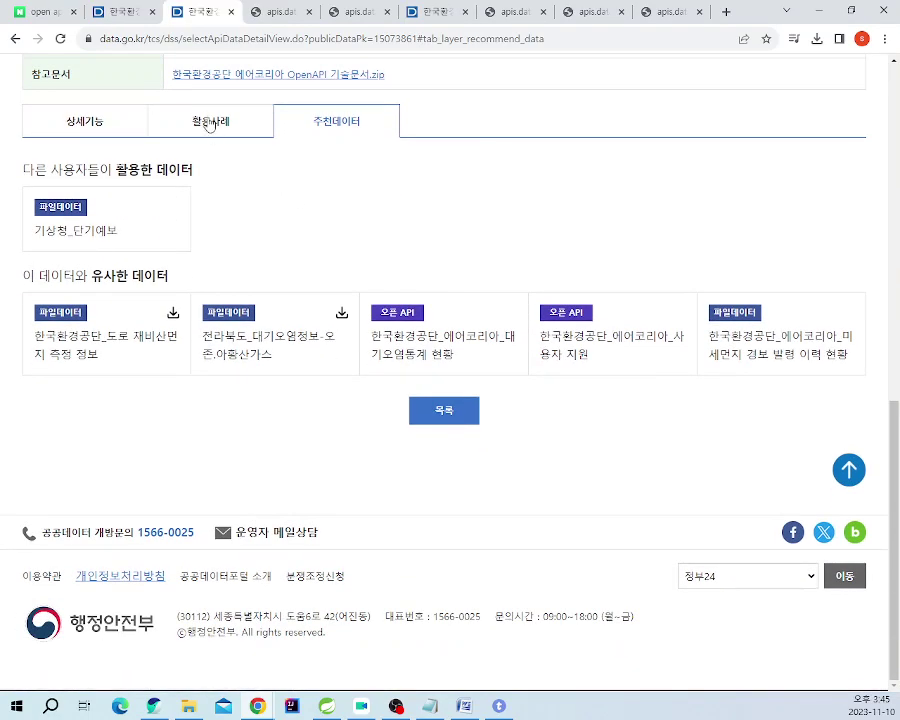
{"action": "left_click", "coordinate": [209, 123]}
{"action": "scroll", "coordinate": [267, 305], "scroll_direction": "up", "scroll_amount": 5}
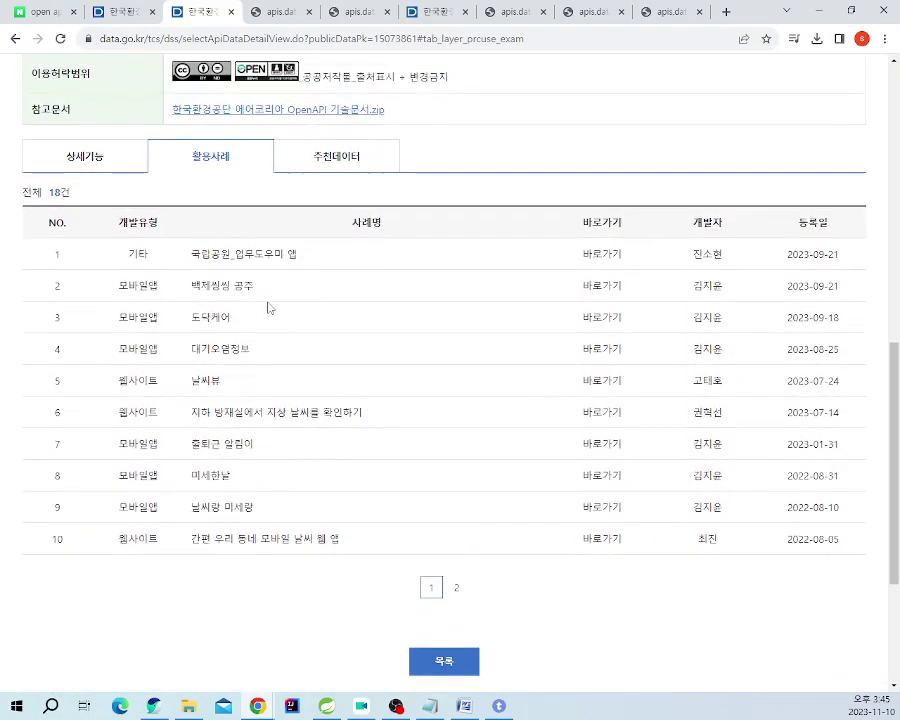
- Show the 상세기능 description and scroll through its request and response parameter tables
{"action": "left_click", "coordinate": [62, 354]}
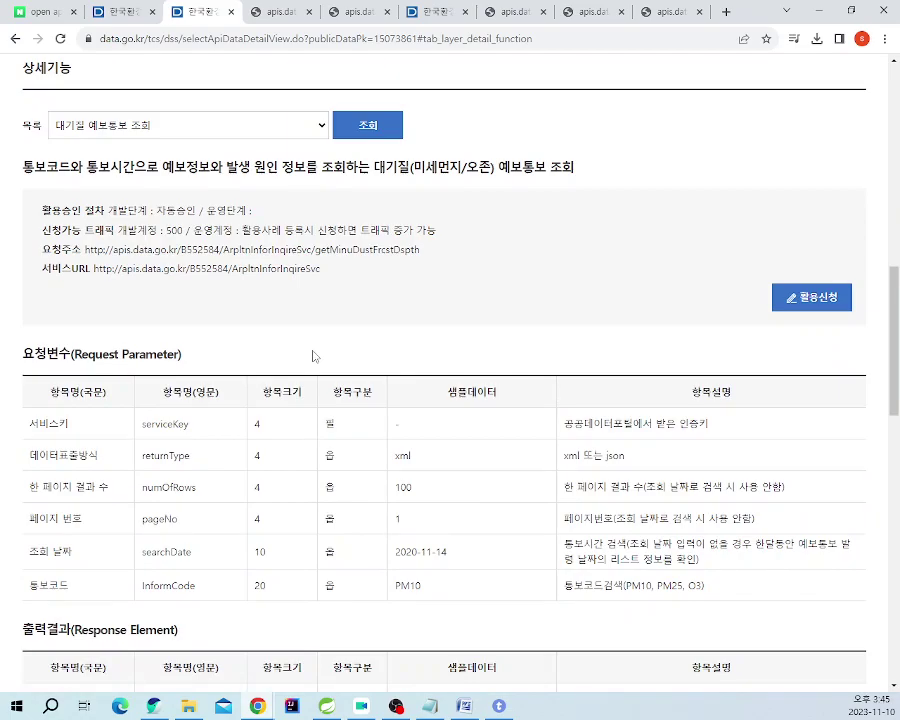
{"action": "scroll", "coordinate": [312, 355], "scroll_direction": "down", "scroll_amount": 15}
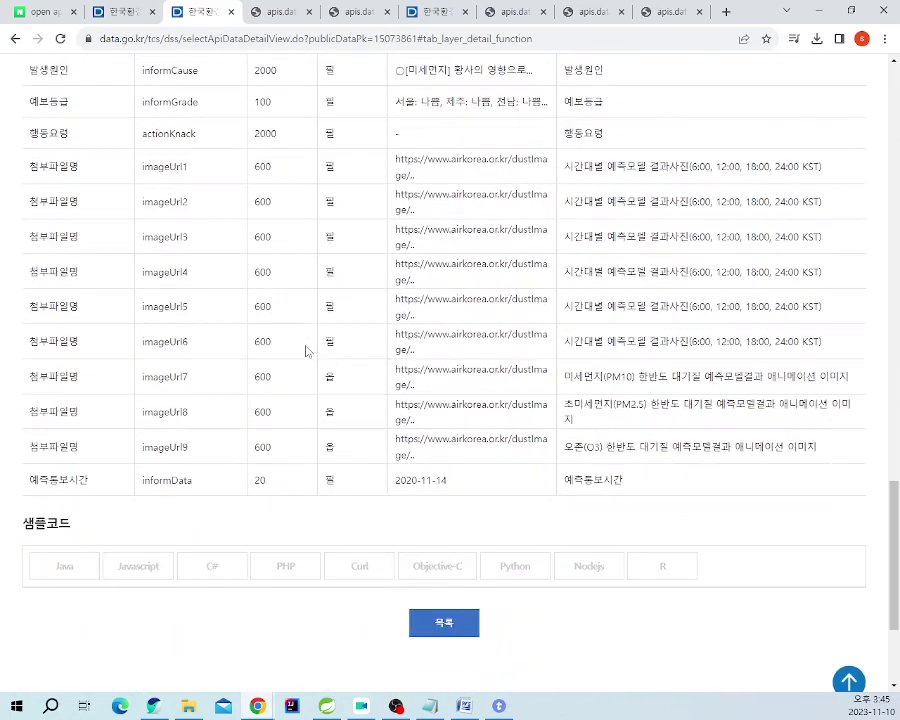
{"action": "scroll", "coordinate": [306, 350], "scroll_direction": "down", "scroll_amount": 2}
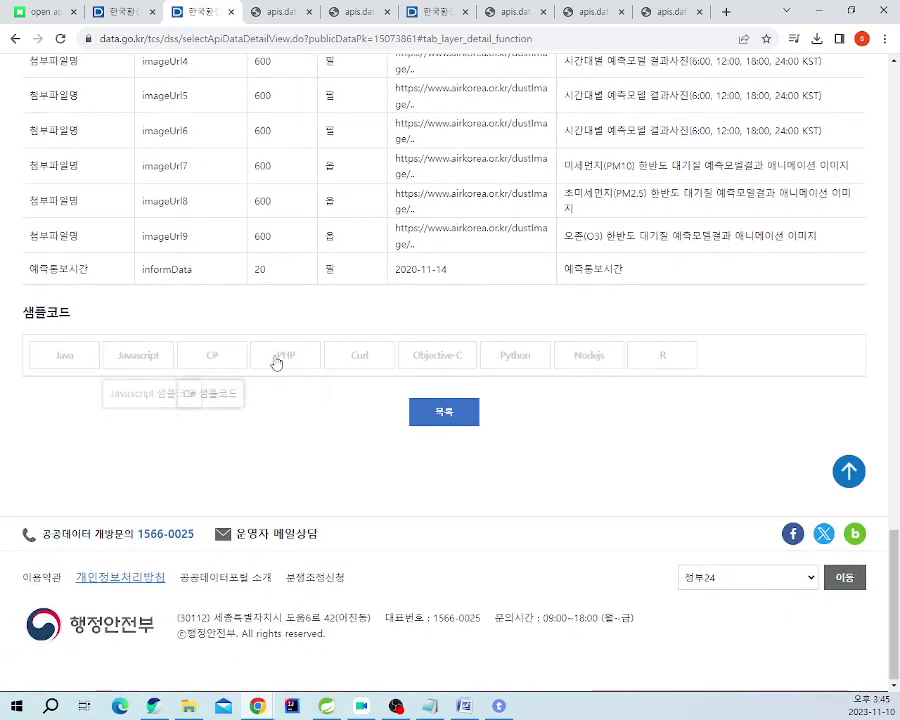
{"action": "scroll", "coordinate": [290, 358], "scroll_direction": "up", "scroll_amount": 8}
{"action": "scroll", "coordinate": [302, 357], "scroll_direction": "up", "scroll_amount": 8}
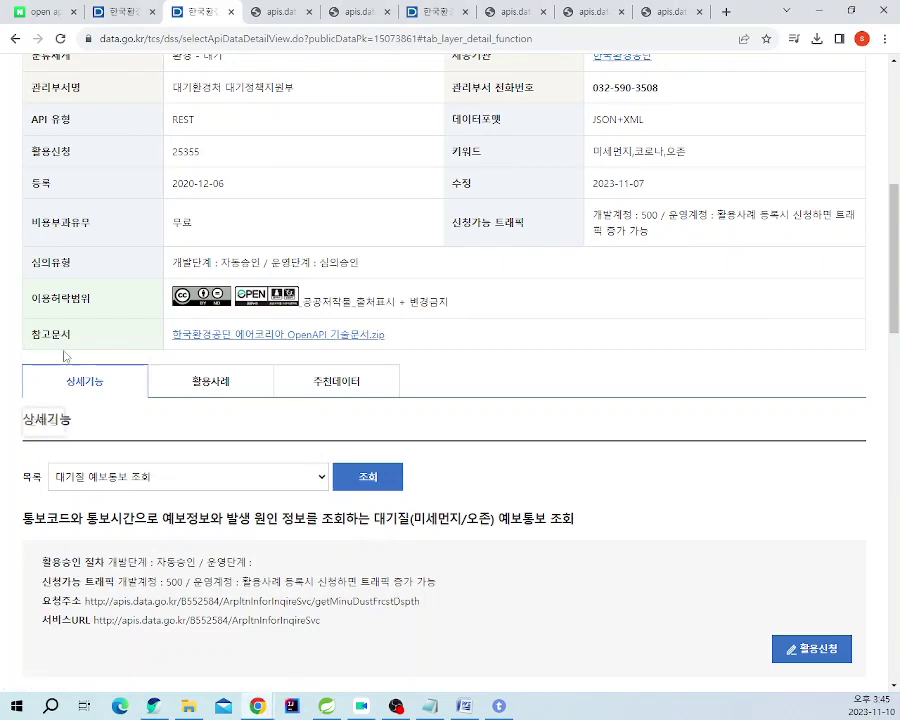
- Download the AirKorea OpenAPI technical-document zip and open its application guide PDF
{"action": "left_click", "coordinate": [326, 340]}
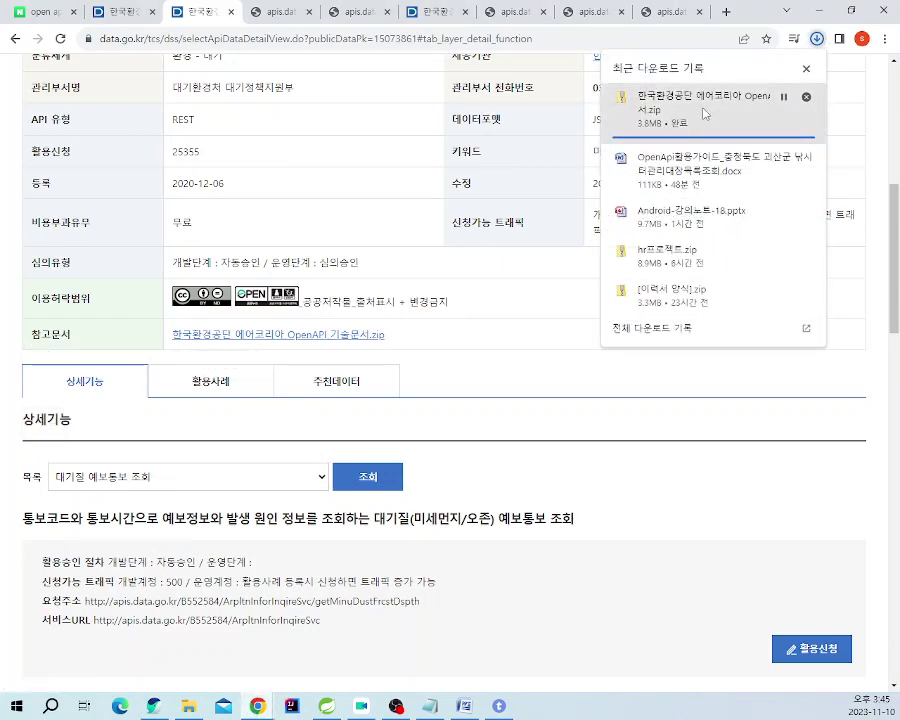
{"action": "left_click", "coordinate": [640, 110]}
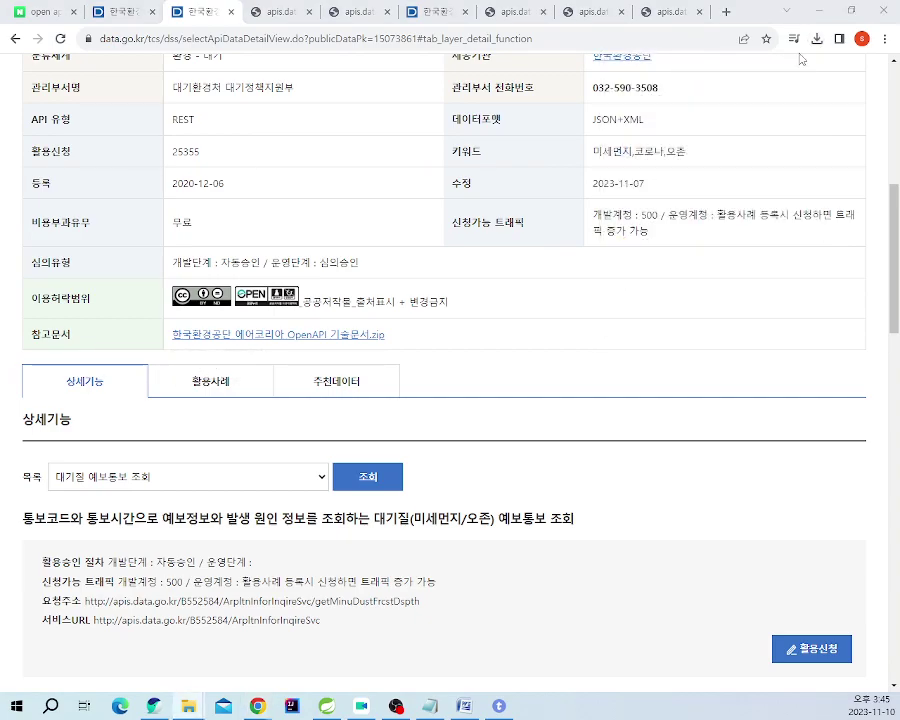
{"action": "left_click_drag", "start_coordinate": [394, 152], "coordinate": [720, 142]}
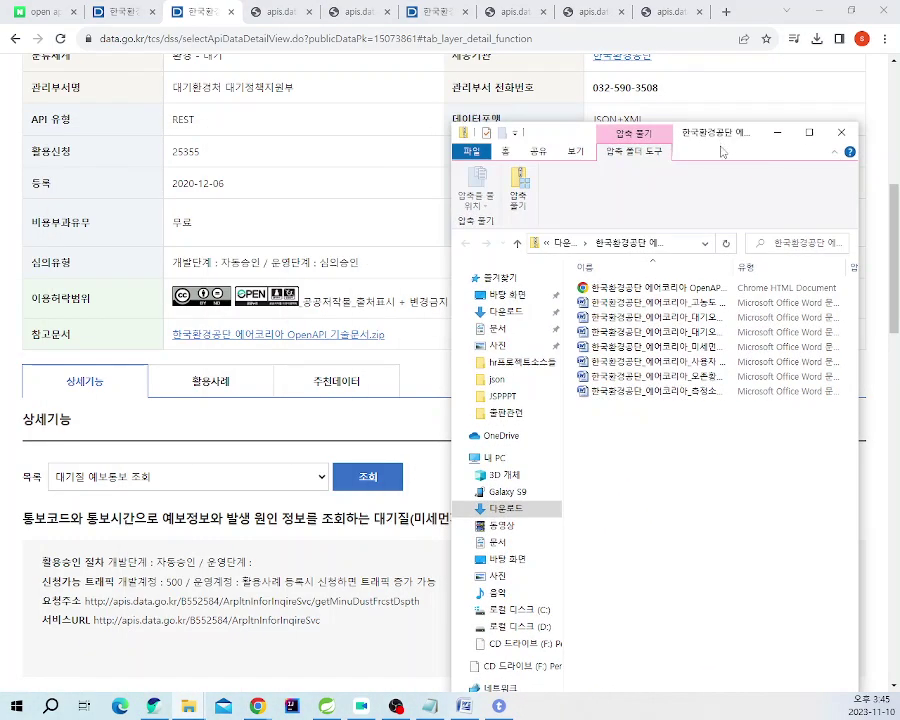
{"action": "double_click", "coordinate": [706, 289]}
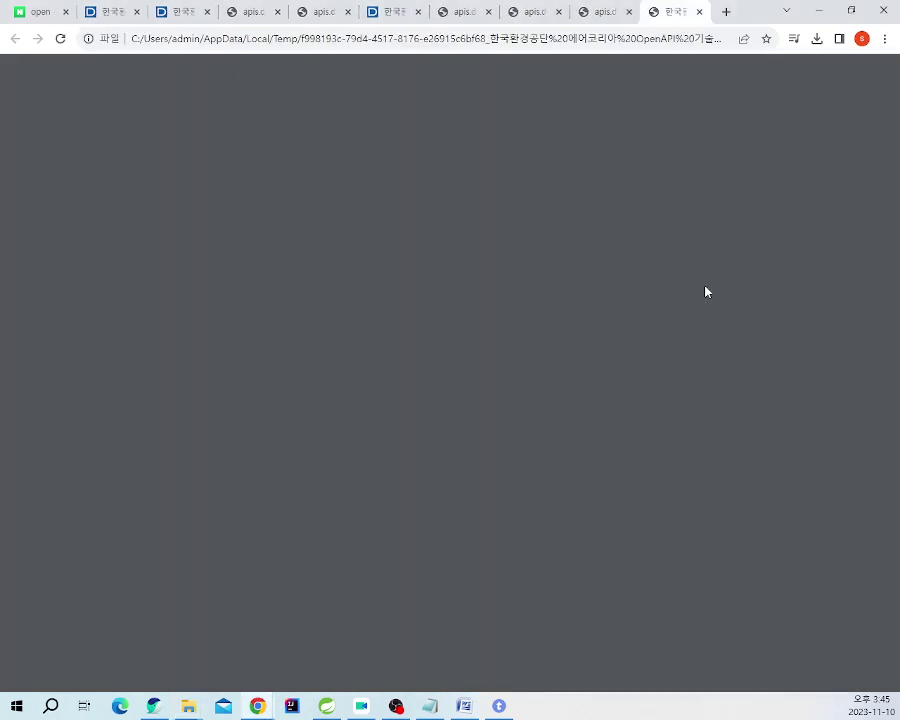
- Read down through the application guide PDF, then close it
{"action": "scroll", "coordinate": [578, 365], "scroll_direction": "down", "scroll_amount": 15}
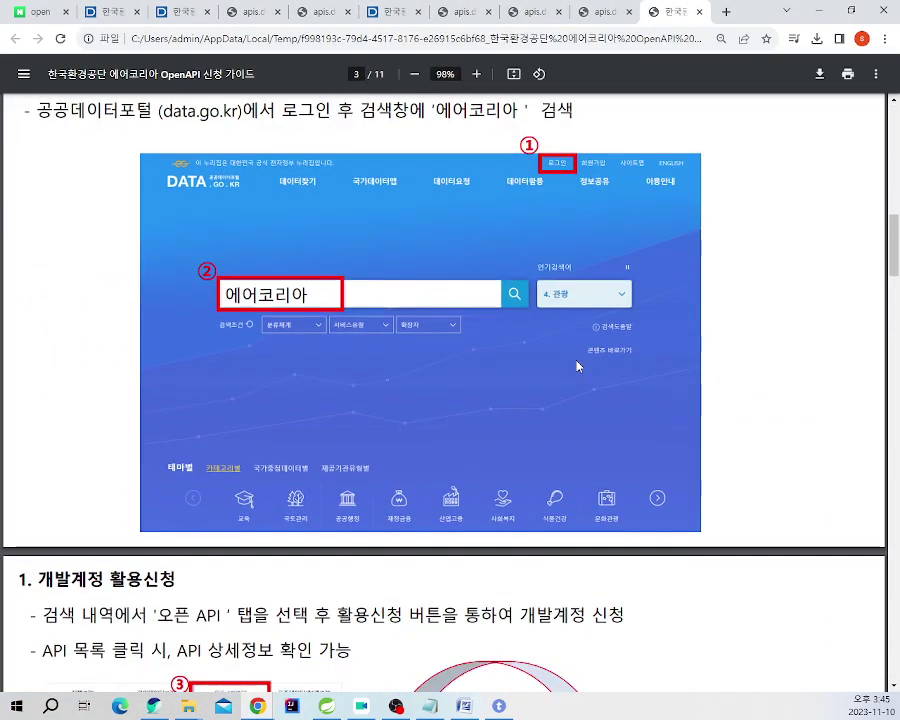
{"action": "scroll", "coordinate": [577, 366], "scroll_direction": "down", "scroll_amount": 5}
{"action": "scroll", "coordinate": [577, 366], "scroll_direction": "down", "scroll_amount": 5}
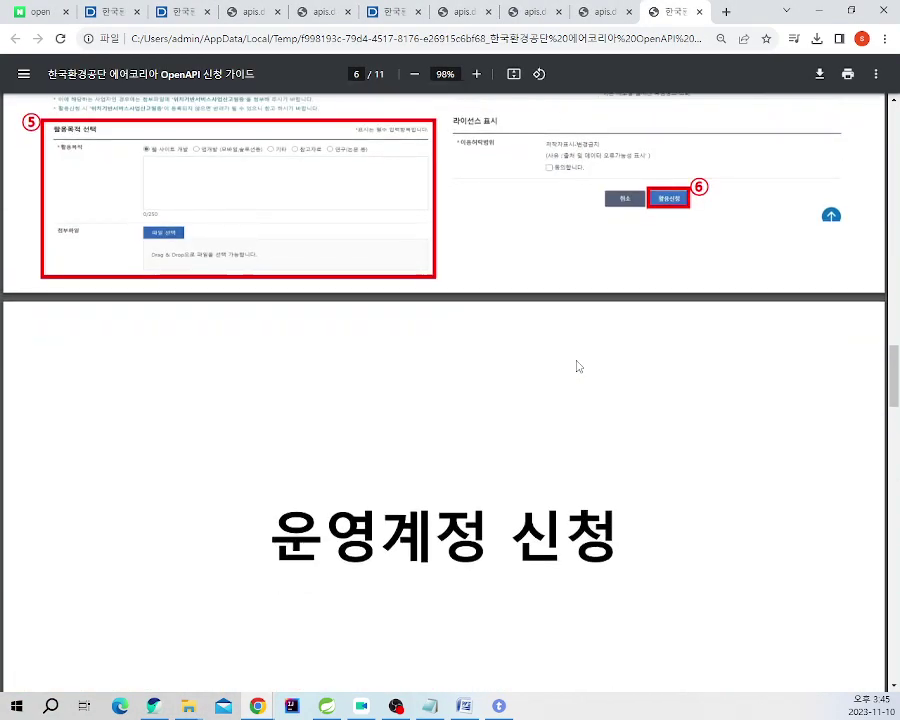
{"action": "scroll", "coordinate": [368, 320], "scroll_direction": "down", "scroll_amount": 20}
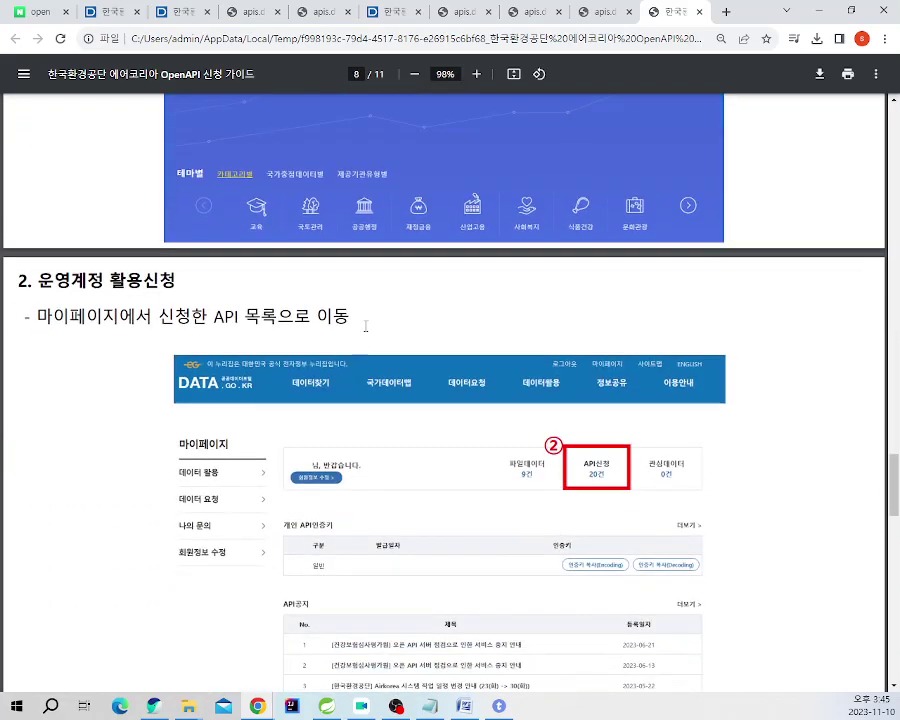
{"action": "scroll", "coordinate": [368, 333], "scroll_direction": "down", "scroll_amount": 5}
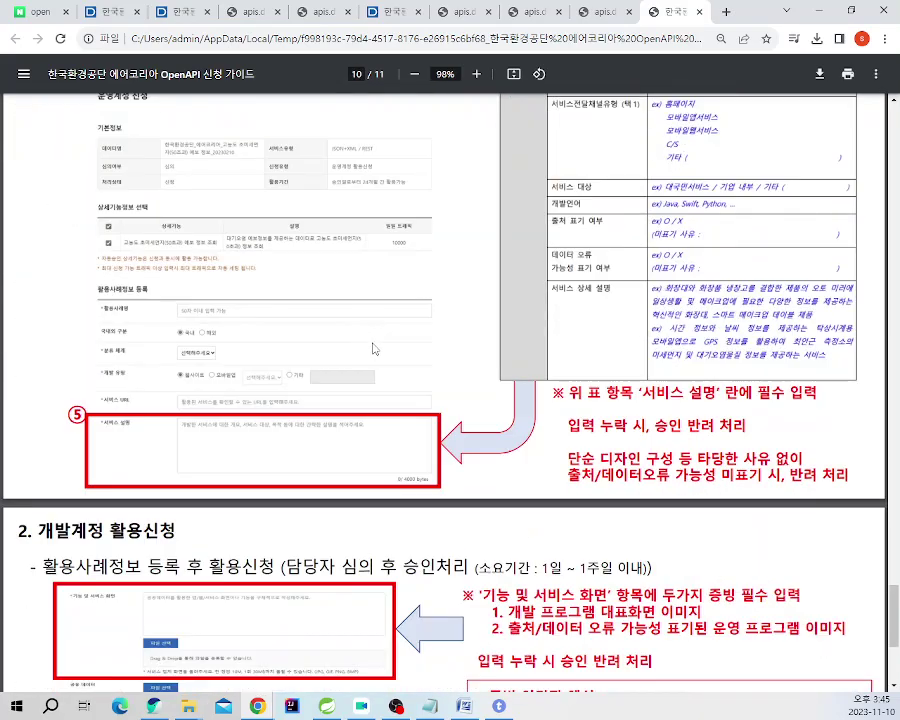
{"action": "scroll", "coordinate": [373, 348], "scroll_direction": "down", "scroll_amount": 4}
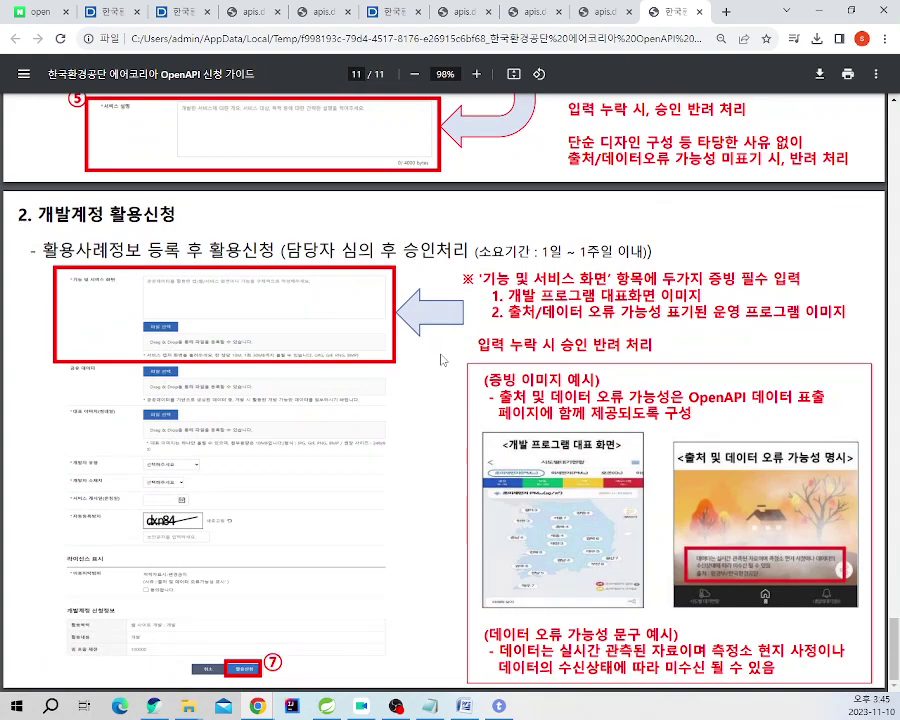
{"action": "left_click", "coordinate": [704, 11]}
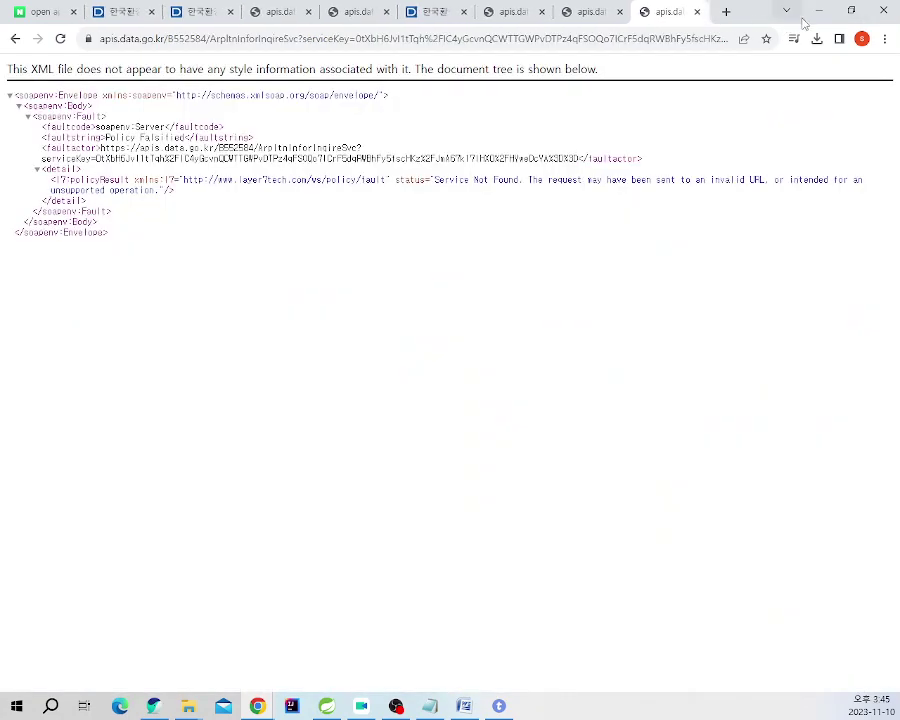
- Show the zip contents full-screen with a widened Name column, select the technical documents, then minimize Explorer
{"action": "left_click", "coordinate": [820, 12]}
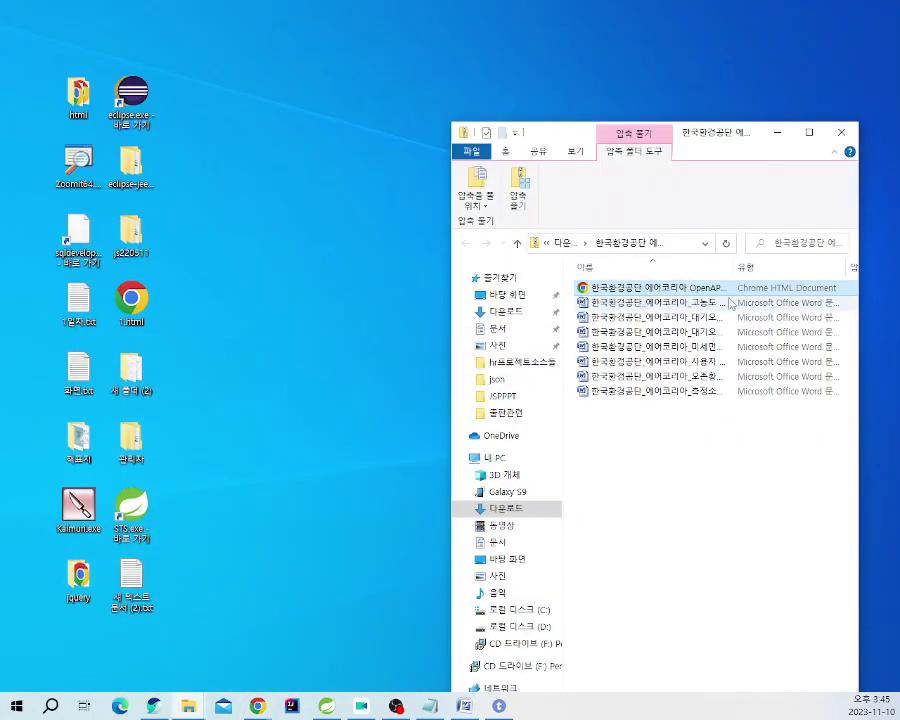
{"action": "left_click", "coordinate": [806, 131]}
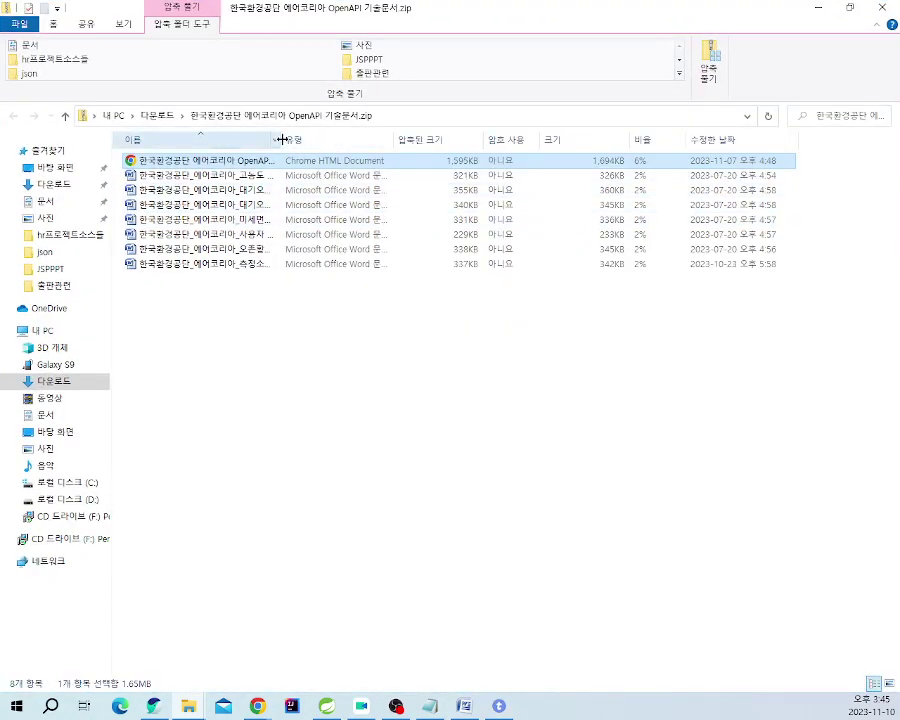
{"action": "left_click_drag", "start_coordinate": [283, 139], "coordinate": [494, 139]}
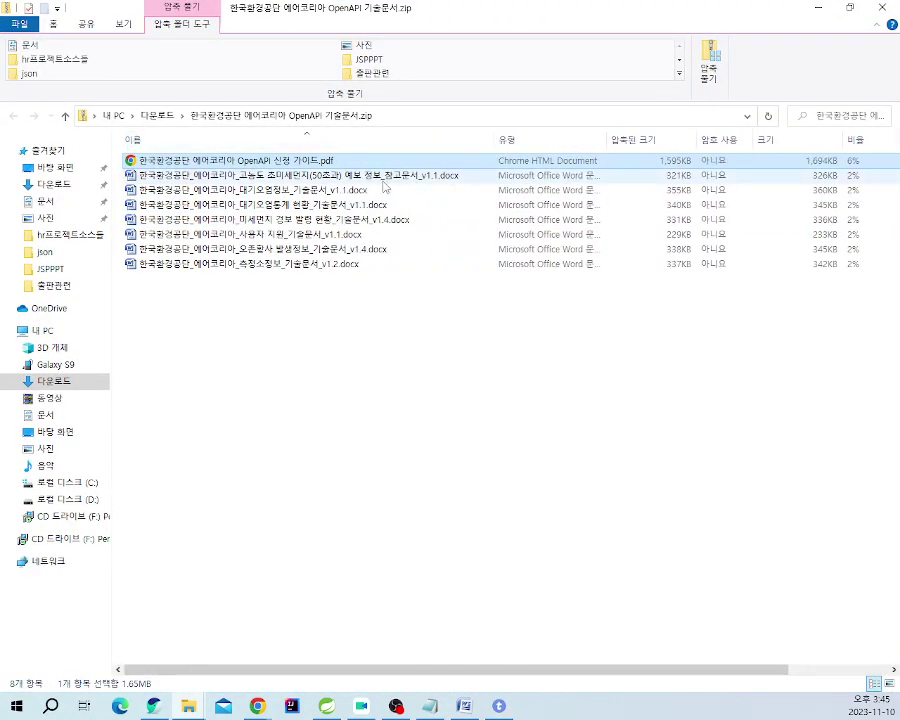
{"action": "left_click", "coordinate": [386, 175]}
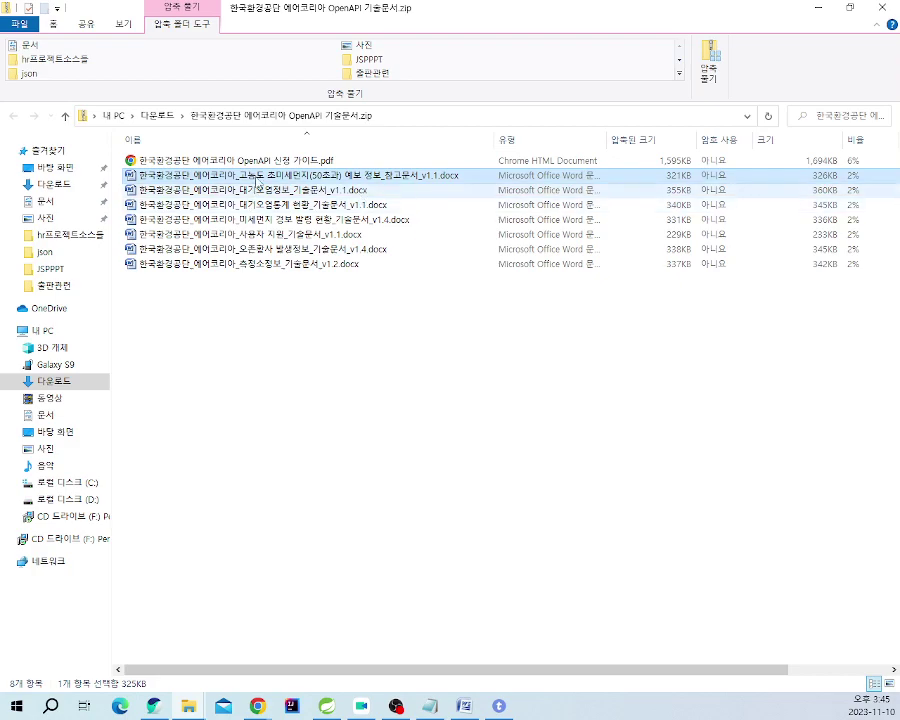
{"action": "double_click", "coordinate": [264, 190]}
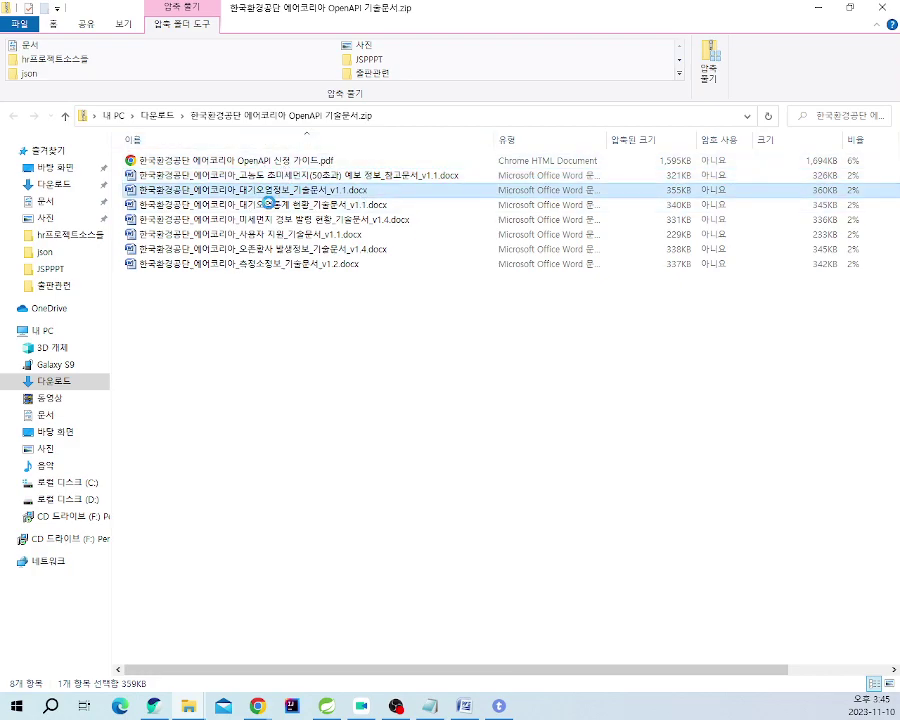
{"action": "left_click", "coordinate": [213, 204]}
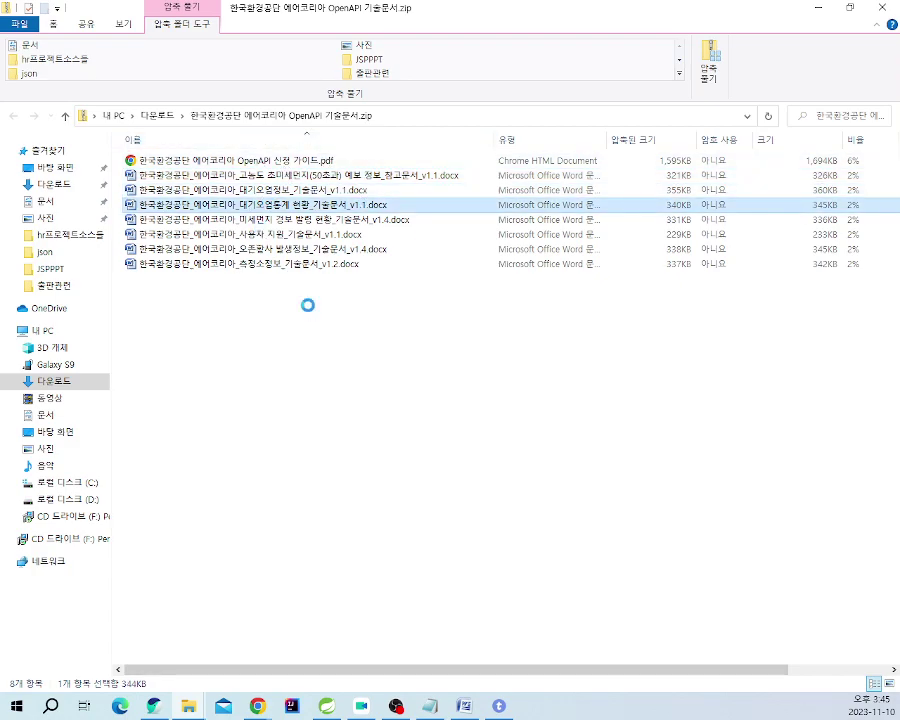
{"action": "left_click", "coordinate": [328, 250]}
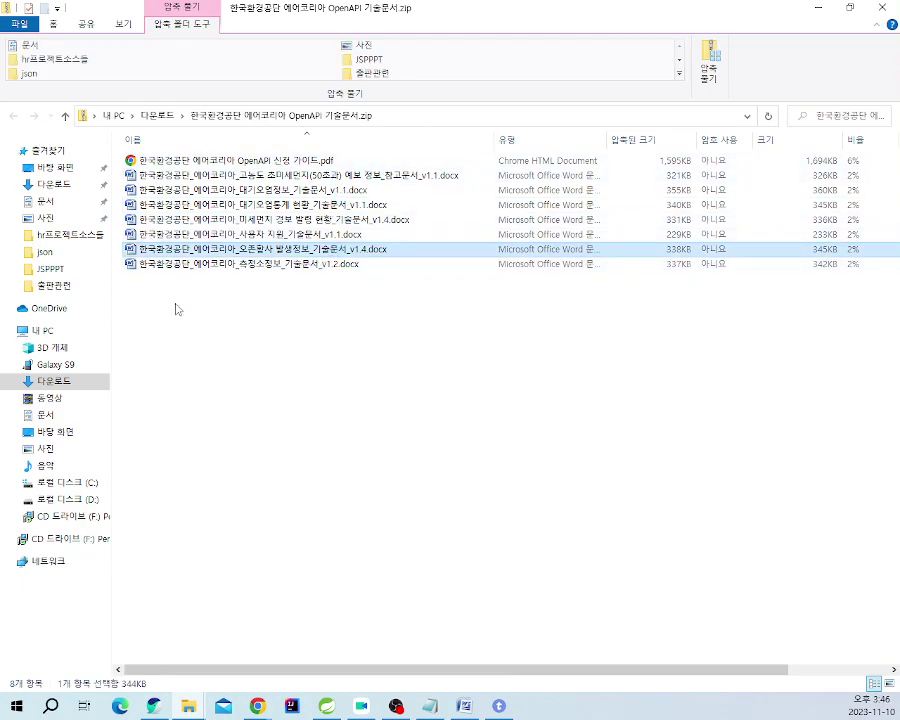
{"action": "left_click", "coordinate": [818, 7]}
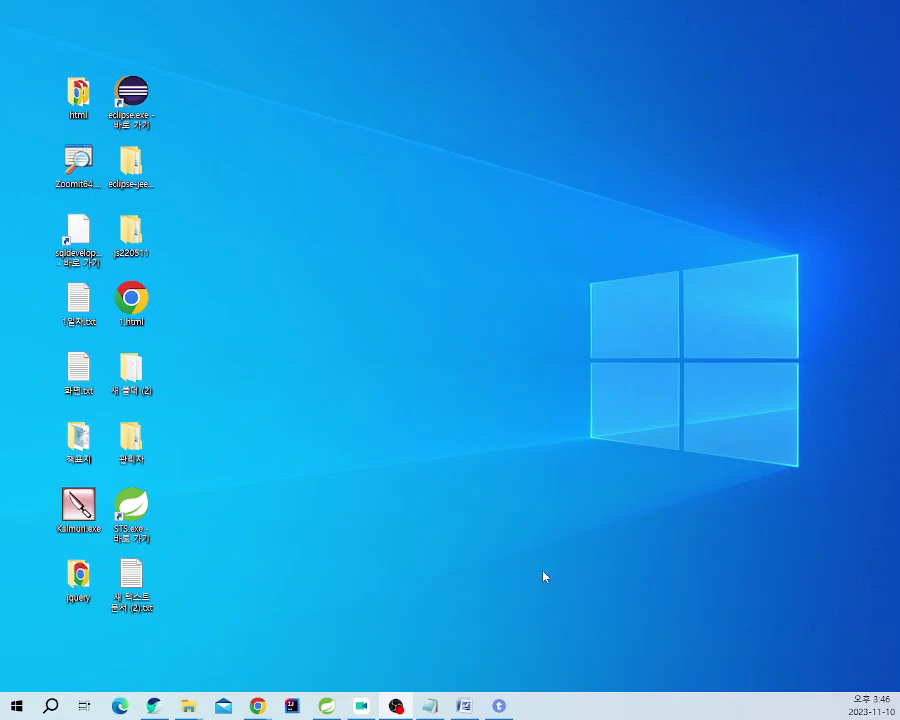
- From Chrome's My Page API applications, open the approved AirKorea air-pollution API's 상세설명 page
{"action": "mouse_move", "coordinate": [257, 706]}
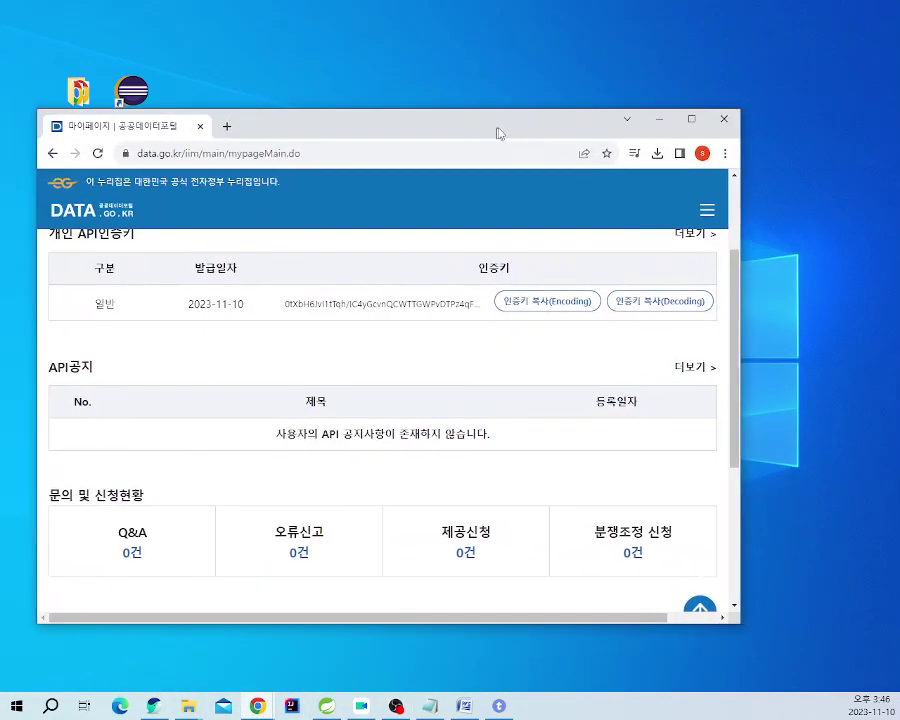
{"action": "double_click", "coordinate": [497, 132]}
{"action": "scroll", "coordinate": [558, 266], "scroll_direction": "up", "scroll_amount": 2}
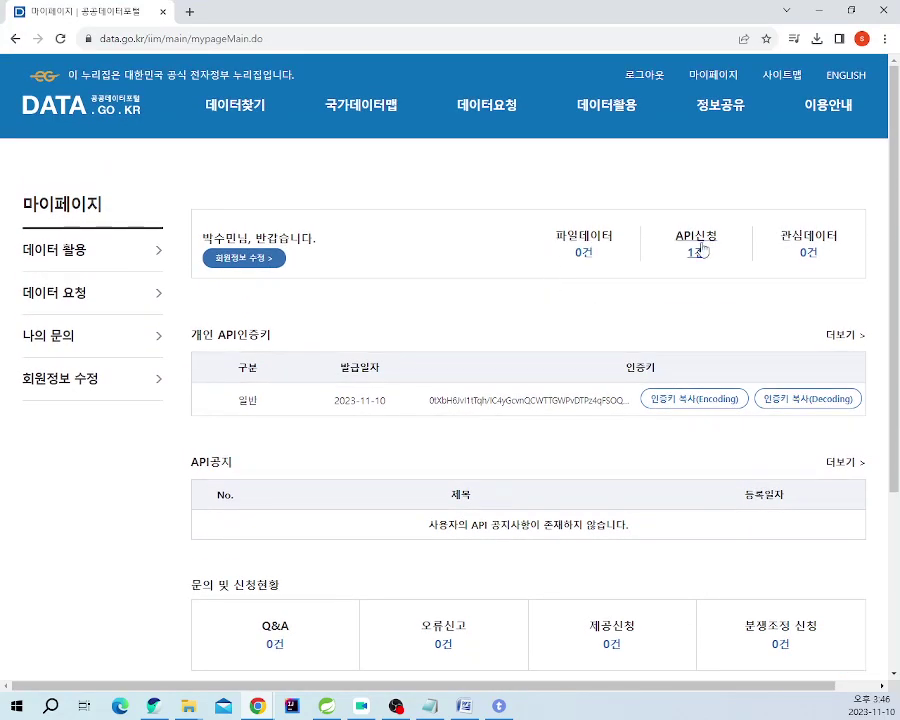
{"action": "left_click", "coordinate": [697, 251]}
{"action": "scroll", "coordinate": [602, 318], "scroll_direction": "down", "scroll_amount": 2}
{"action": "scroll", "coordinate": [602, 318], "scroll_direction": "down", "scroll_amount": 1}
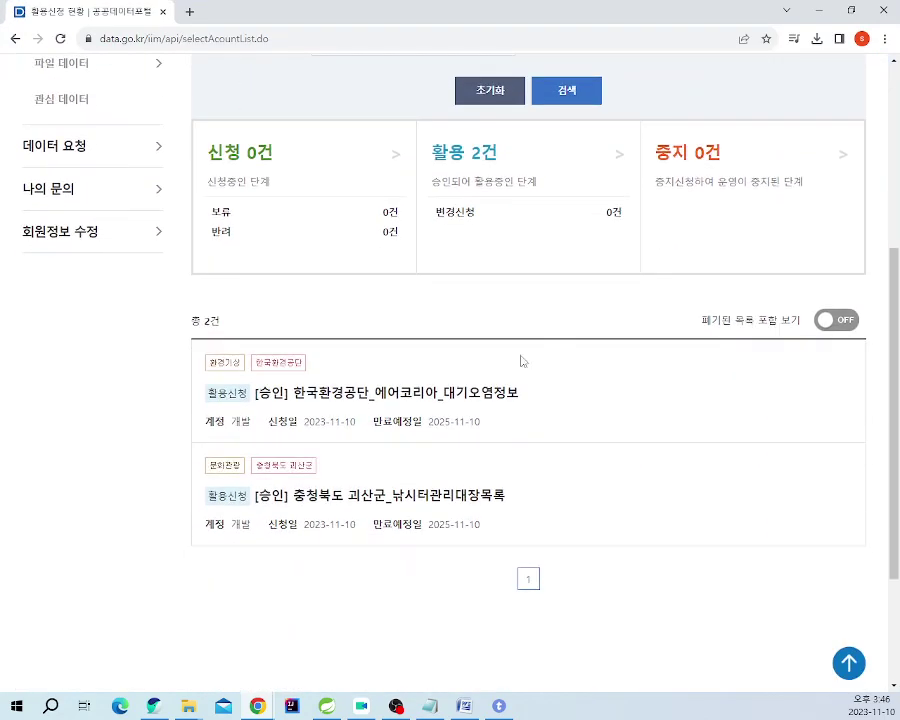
{"action": "left_click", "coordinate": [398, 395]}
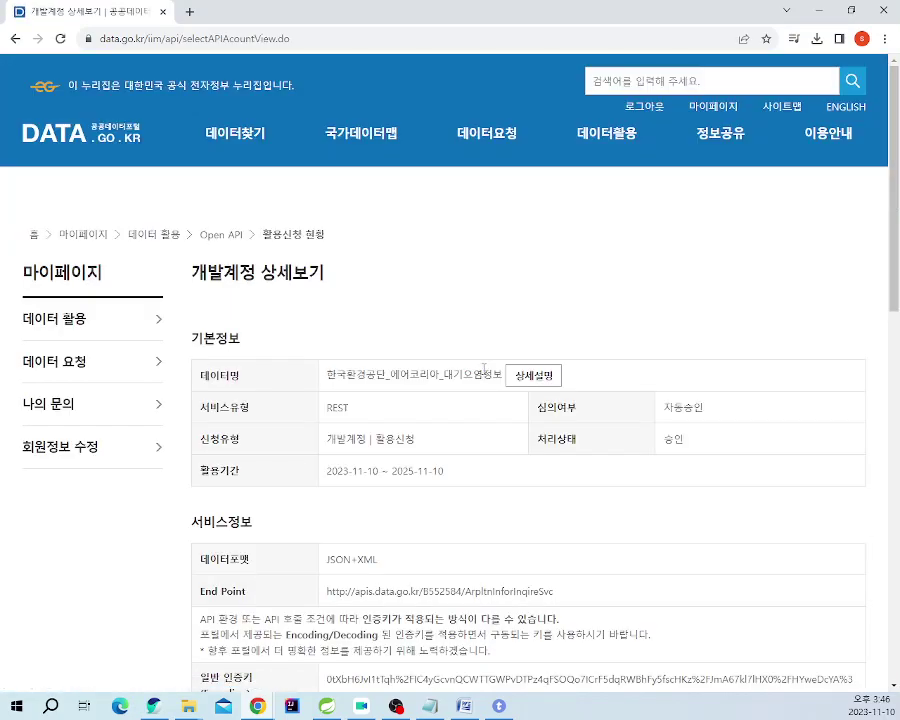
{"action": "left_click", "coordinate": [523, 374]}
{"action": "scroll", "coordinate": [518, 358], "scroll_direction": "down", "scroll_amount": 12}
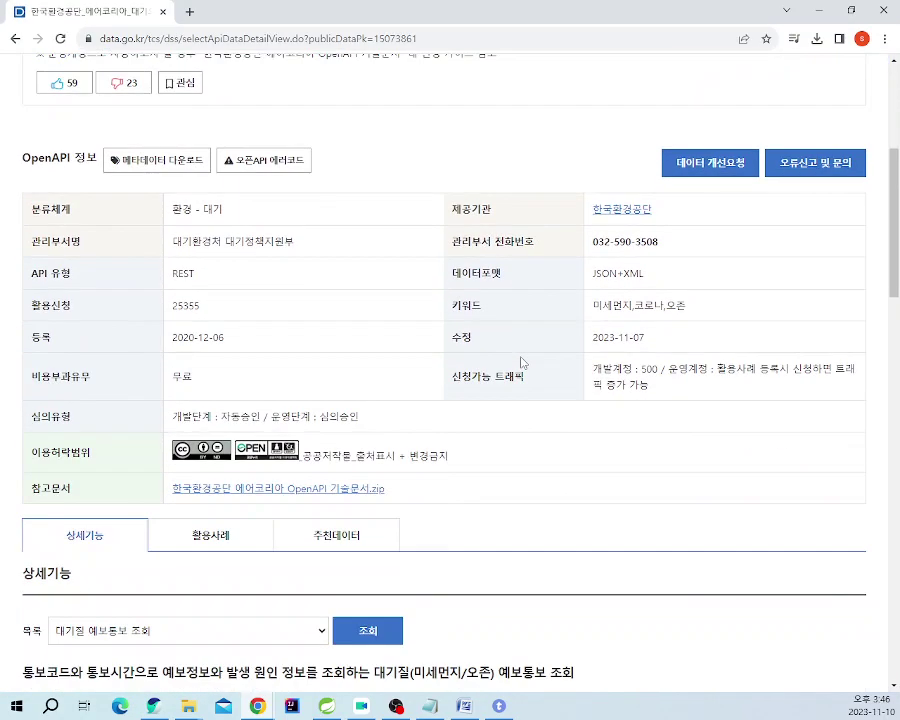
- Highlight the 결과코드/resultCode, 결과메시지 and numOfRows rows in the response table
{"action": "scroll", "coordinate": [490, 352], "scroll_direction": "down", "scroll_amount": 4}
{"action": "scroll", "coordinate": [436, 347], "scroll_direction": "up", "scroll_amount": 3}
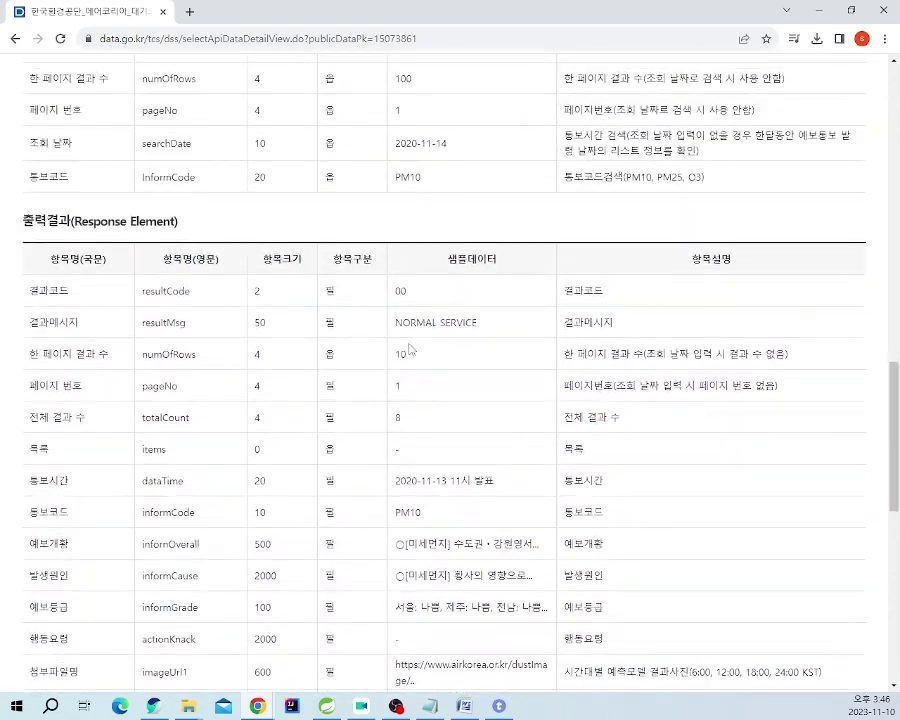
{"action": "scroll", "coordinate": [241, 364], "scroll_direction": "down", "scroll_amount": 7}
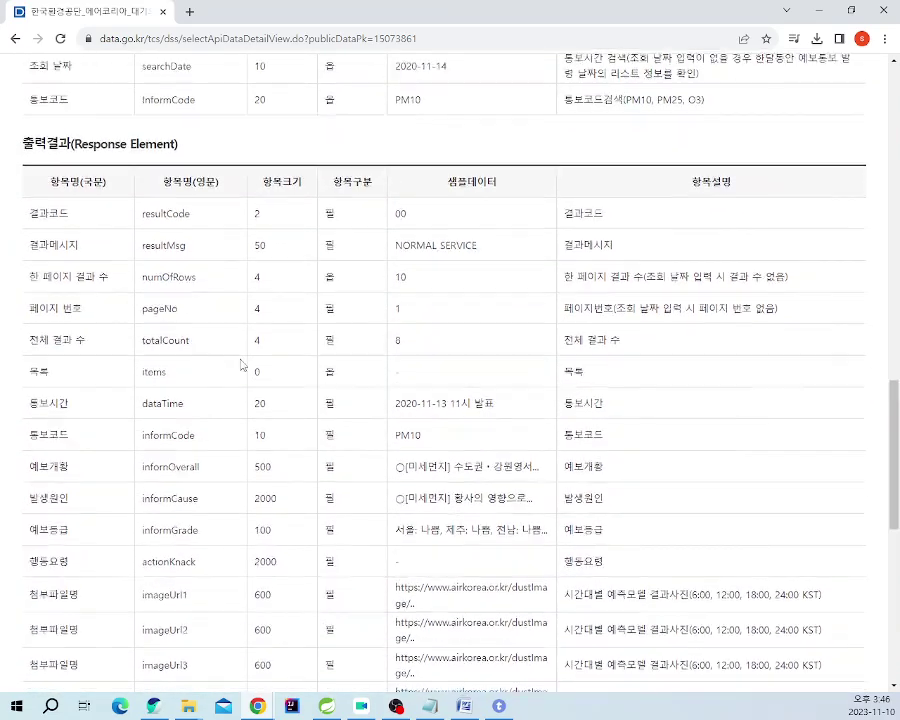
{"action": "scroll", "coordinate": [258, 370], "scroll_direction": "up", "scroll_amount": 10}
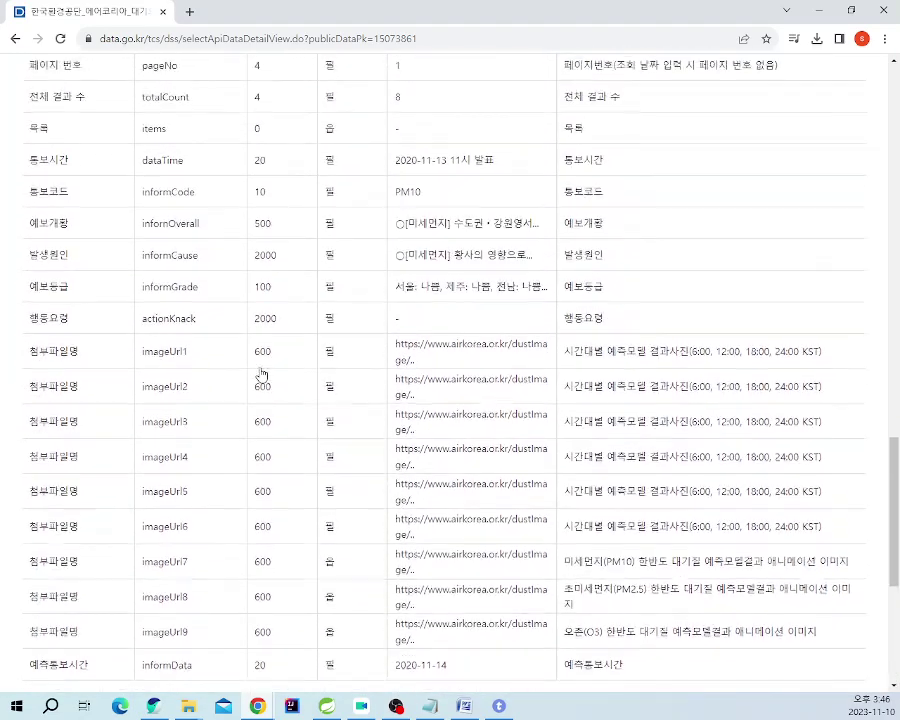
{"action": "left_click_drag", "start_coordinate": [38, 418], "coordinate": [60, 419]}
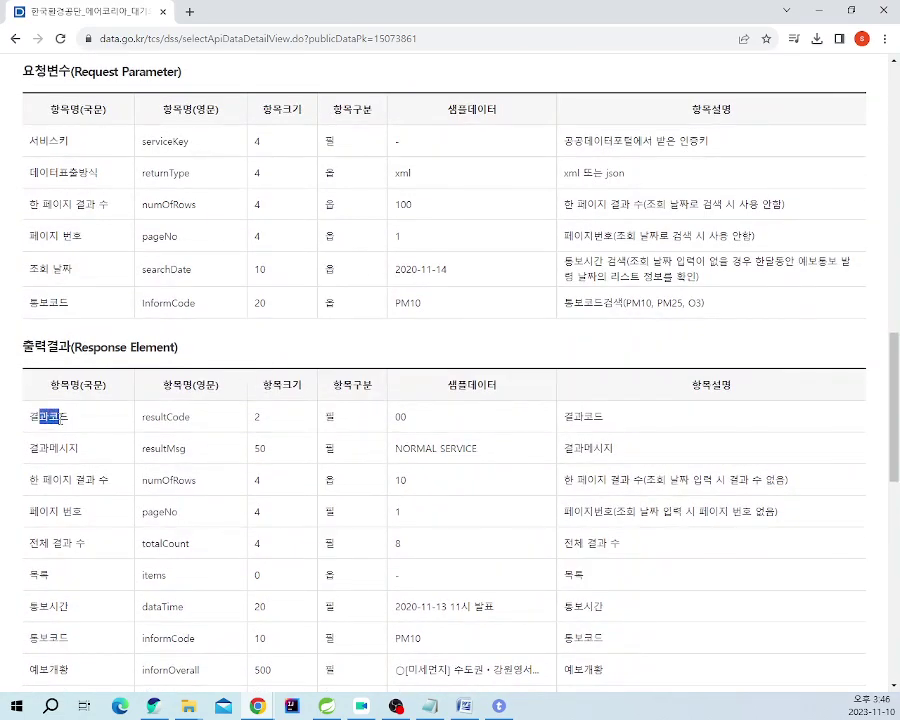
{"action": "double_click", "coordinate": [165, 417]}
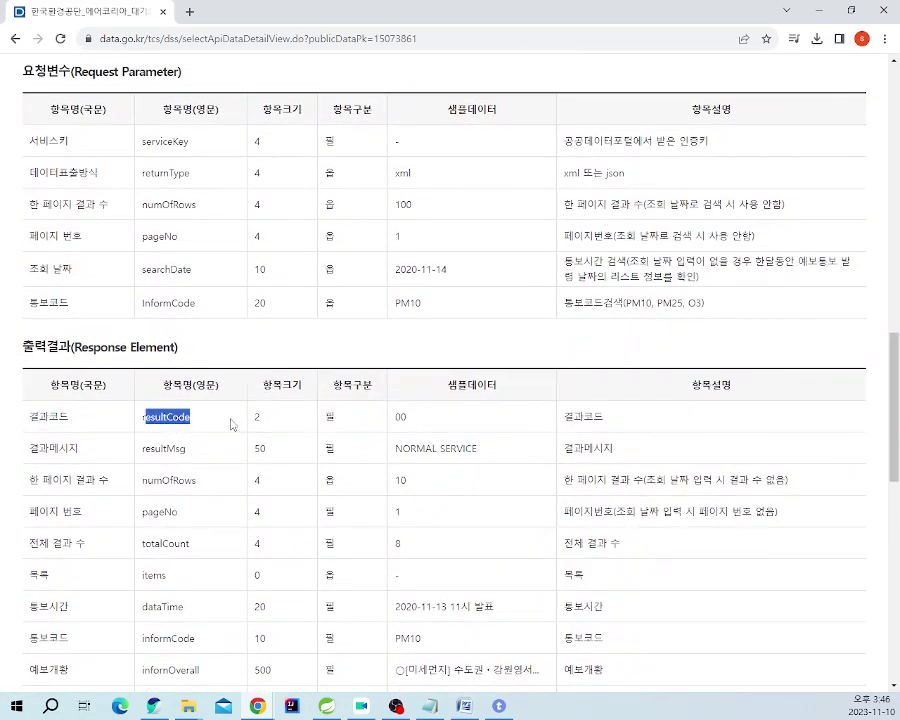
{"action": "left_click", "coordinate": [297, 418]}
{"action": "scroll", "coordinate": [529, 424], "scroll_direction": "down", "scroll_amount": 3}
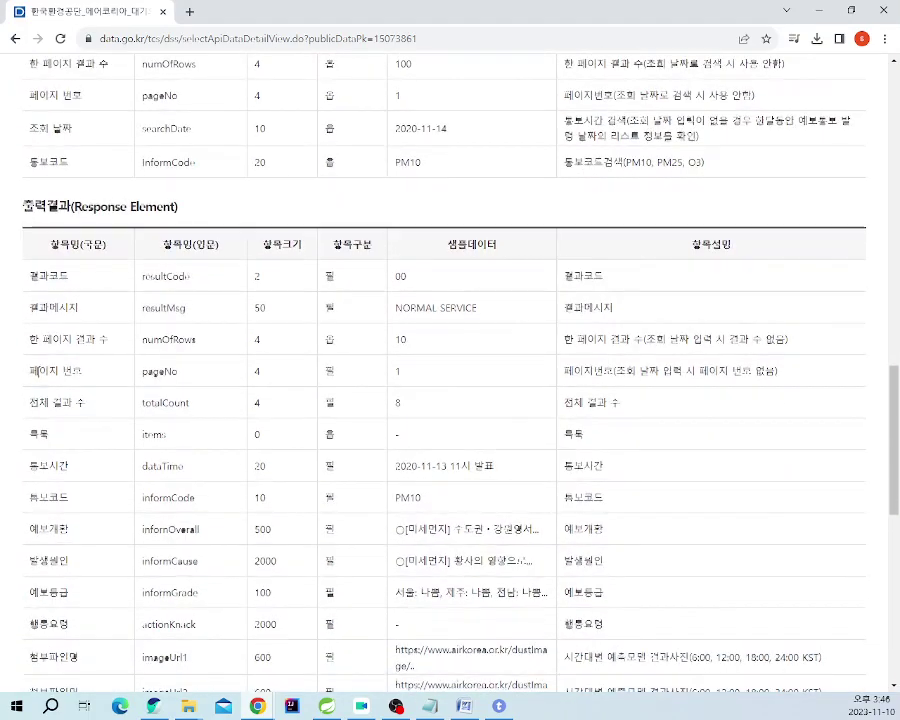
{"action": "double_click", "coordinate": [50, 308]}
{"action": "left_click_drag", "start_coordinate": [563, 308], "coordinate": [650, 308]}
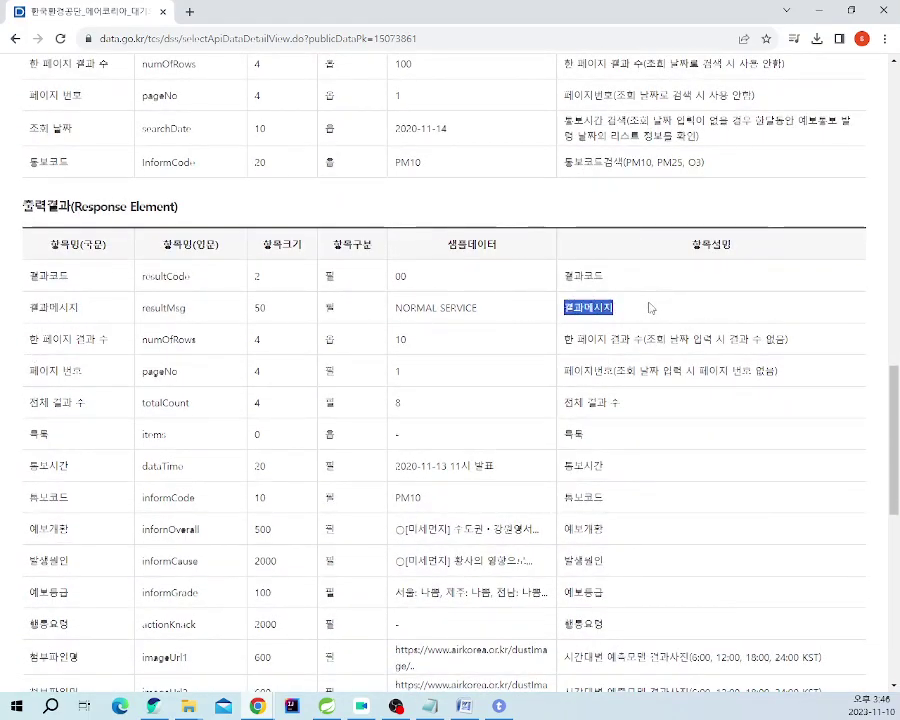
{"action": "left_click_drag", "start_coordinate": [42, 340], "coordinate": [121, 343]}
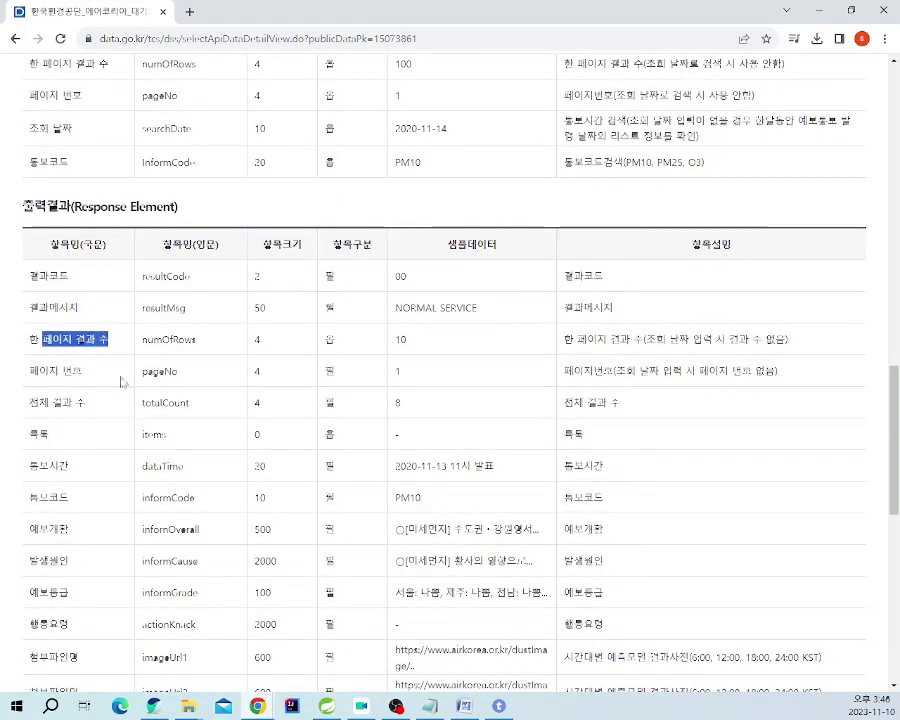
- Highlight the 발생원인 and 예보개황 fields and the sample informCause value
{"action": "scroll", "coordinate": [212, 377], "scroll_direction": "down", "scroll_amount": 3}
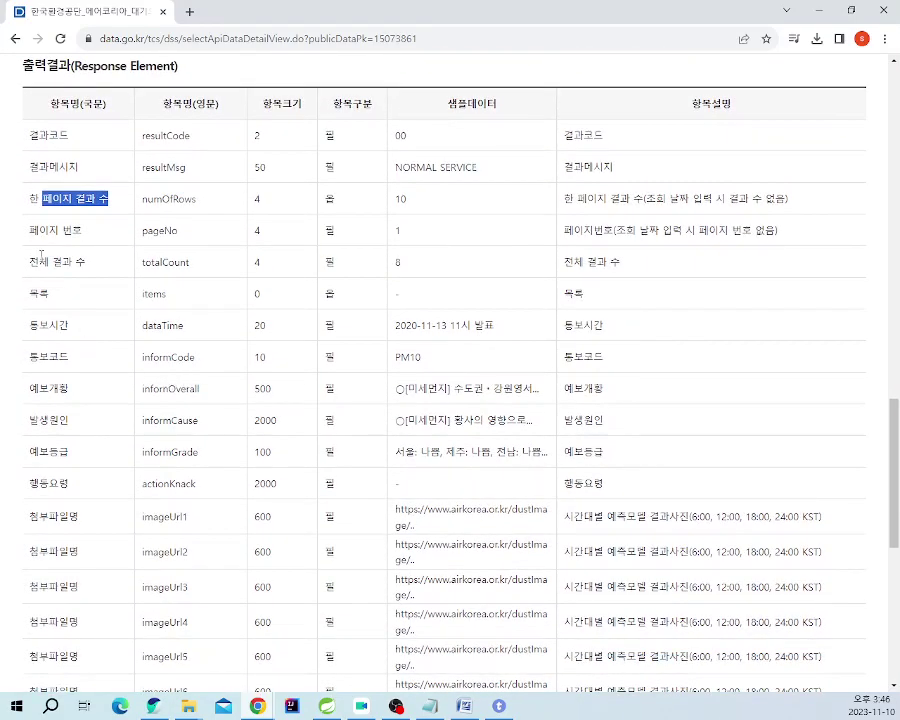
{"action": "scroll", "coordinate": [183, 350], "scroll_direction": "down", "scroll_amount": 3}
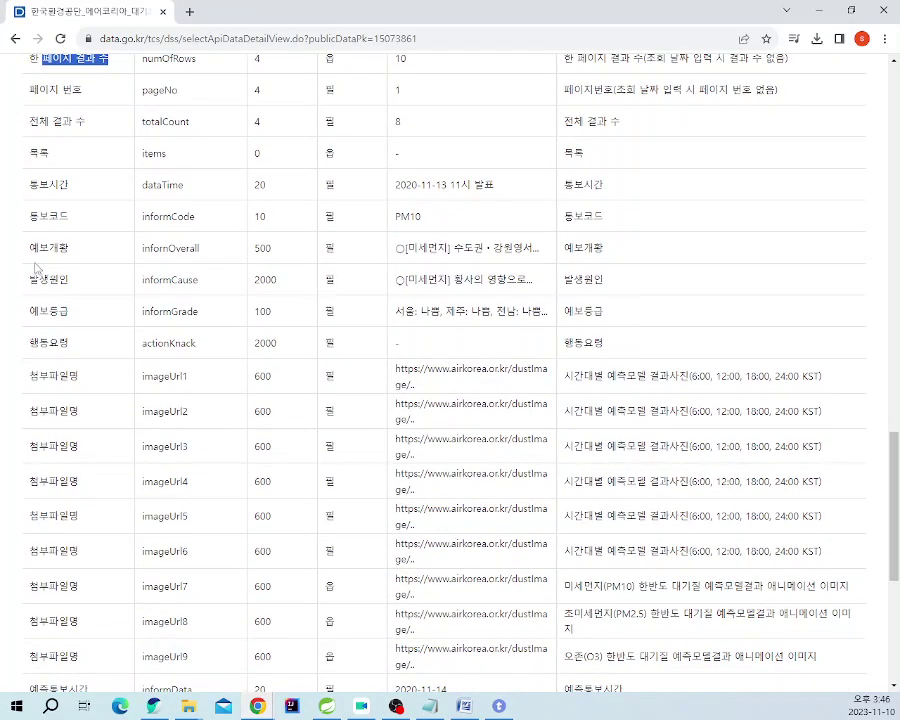
{"action": "left_click_drag", "start_coordinate": [42, 293], "coordinate": [84, 285]}
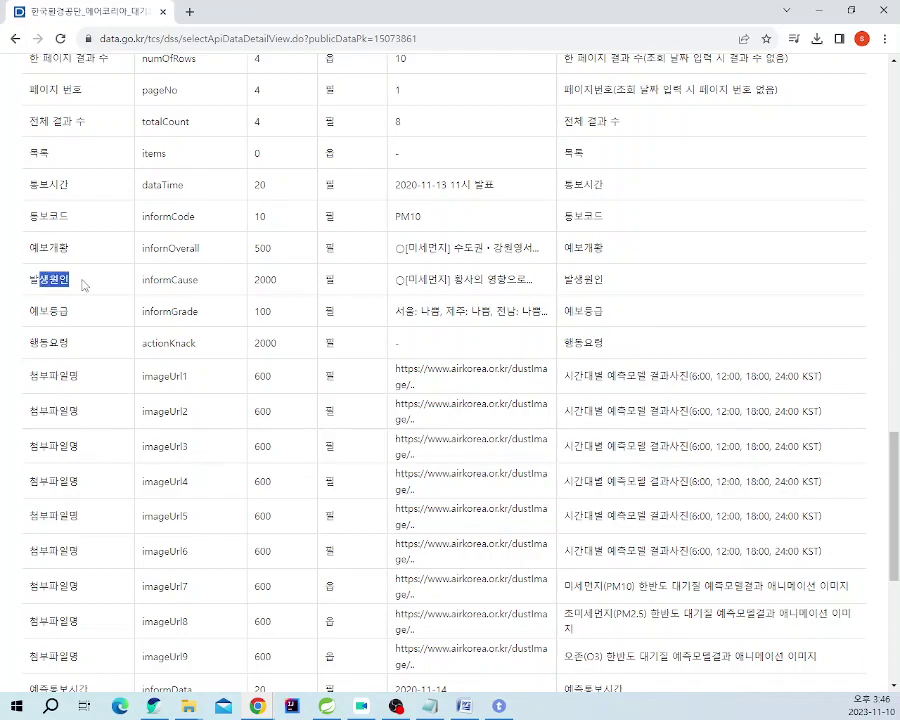
{"action": "left_click_drag", "start_coordinate": [449, 293], "coordinate": [541, 286]}
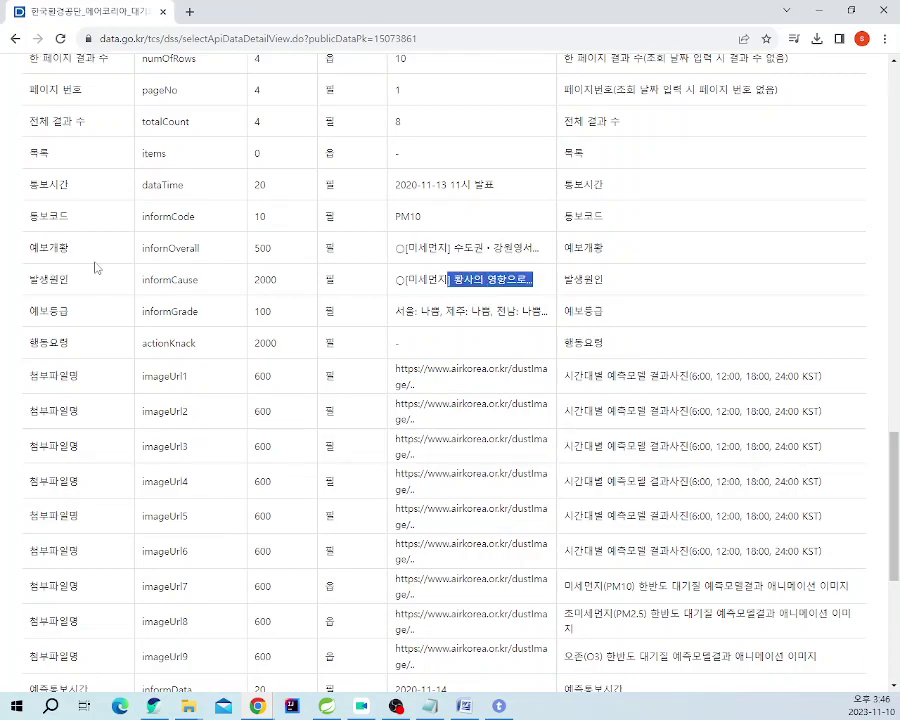
{"action": "left_click_drag", "start_coordinate": [58, 250], "coordinate": [79, 259]}
{"action": "left_click_drag", "start_coordinate": [46, 312], "coordinate": [72, 313]}
{"action": "scroll", "coordinate": [140, 432], "scroll_direction": "down", "scroll_amount": 5}
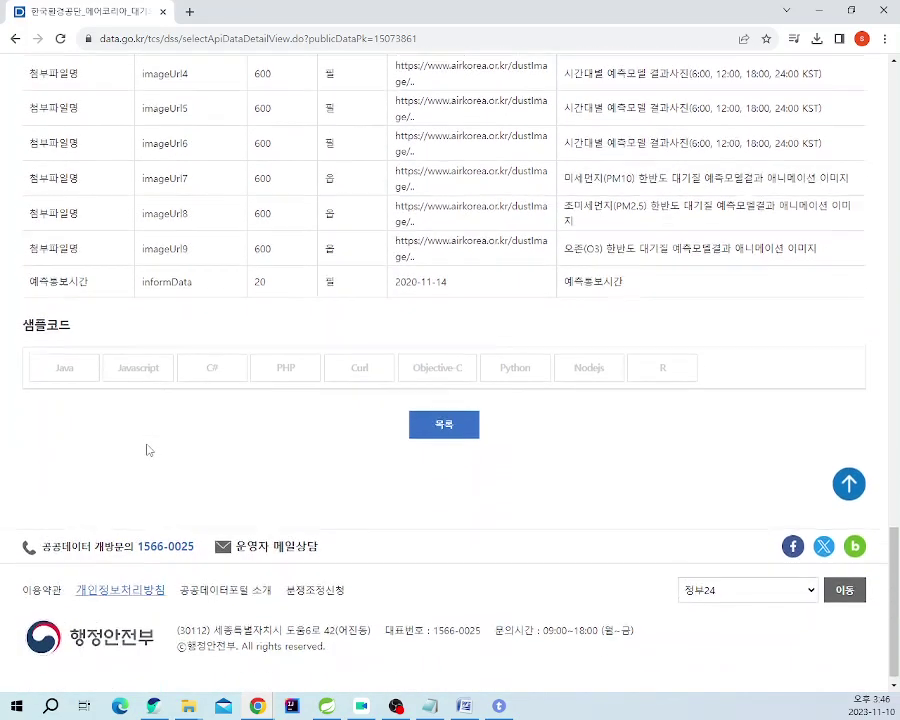
- Show the Java sample code and highlight its URL-building, connection and response-reading lines
{"action": "left_click", "coordinate": [88, 348]}
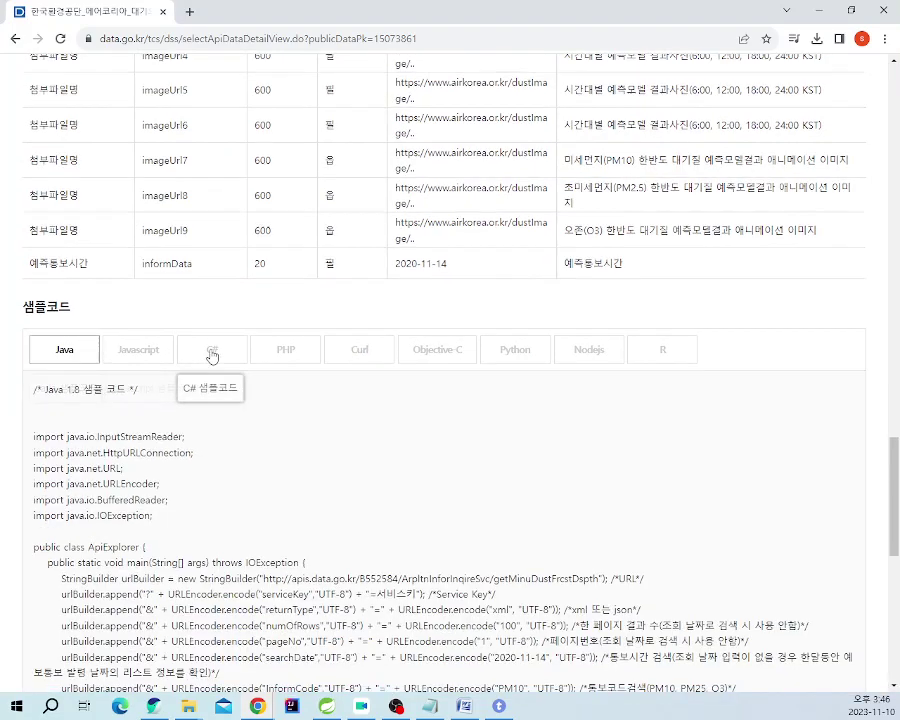
{"action": "scroll", "coordinate": [214, 352], "scroll_direction": "down", "scroll_amount": 2}
{"action": "left_click_drag", "start_coordinate": [58, 371], "coordinate": [764, 502]}
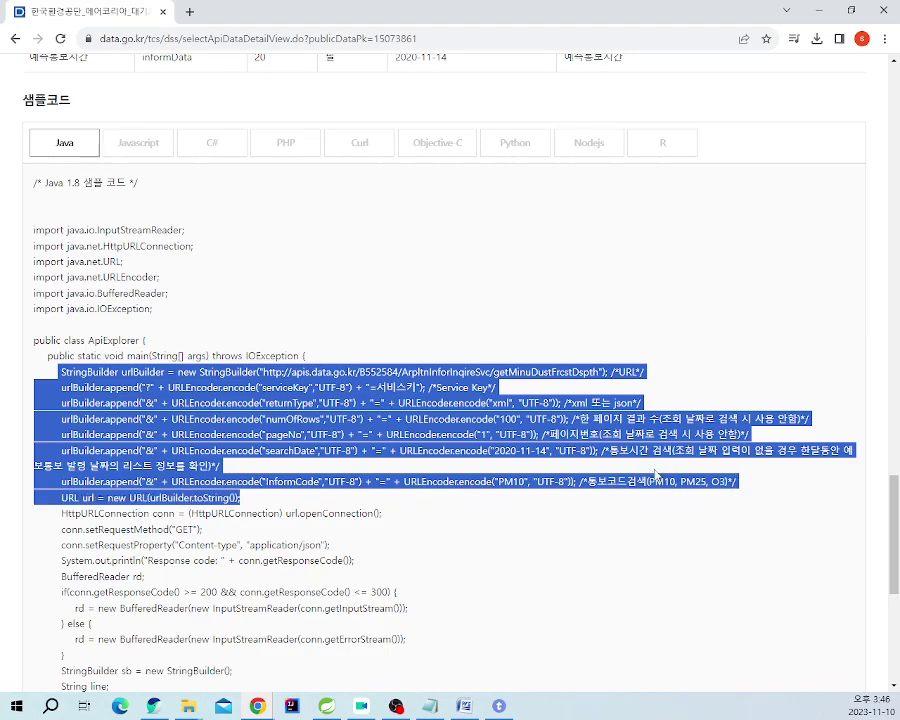
{"action": "scroll", "coordinate": [655, 475], "scroll_direction": "down", "scroll_amount": 2}
{"action": "left_click", "coordinate": [578, 325]}
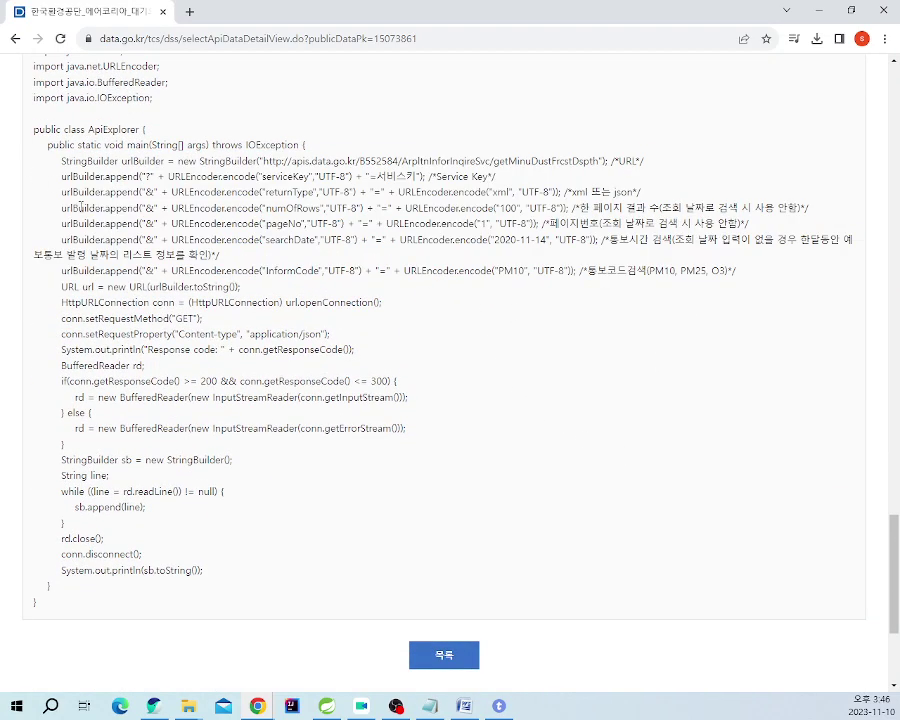
{"action": "left_click_drag", "start_coordinate": [62, 288], "coordinate": [275, 292]}
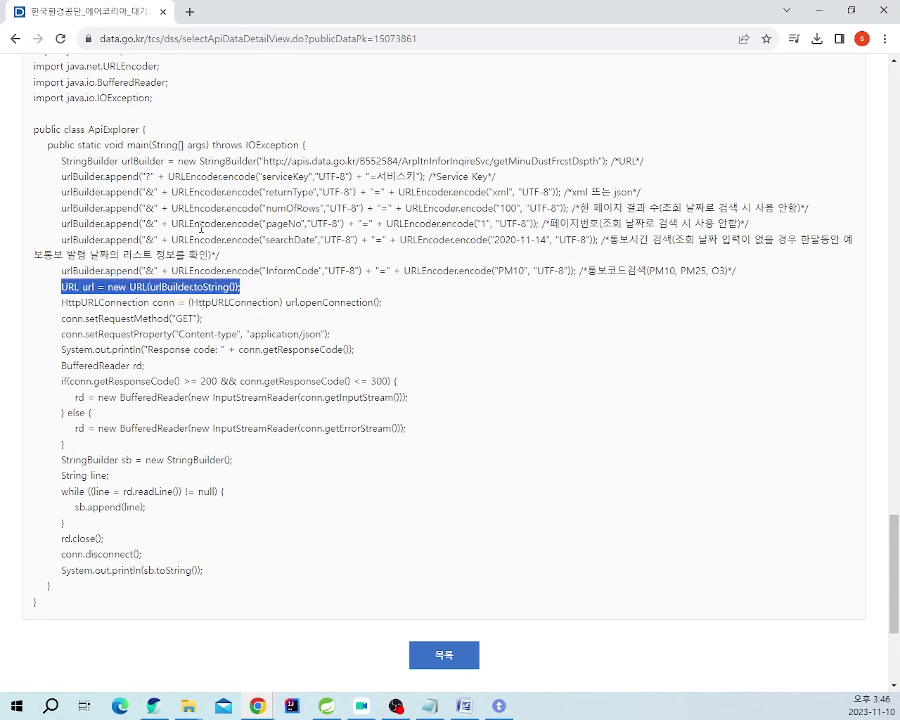
{"action": "left_click_drag", "start_coordinate": [242, 624], "coordinate": [45, 320]}
{"action": "left_click", "coordinate": [492, 312]}
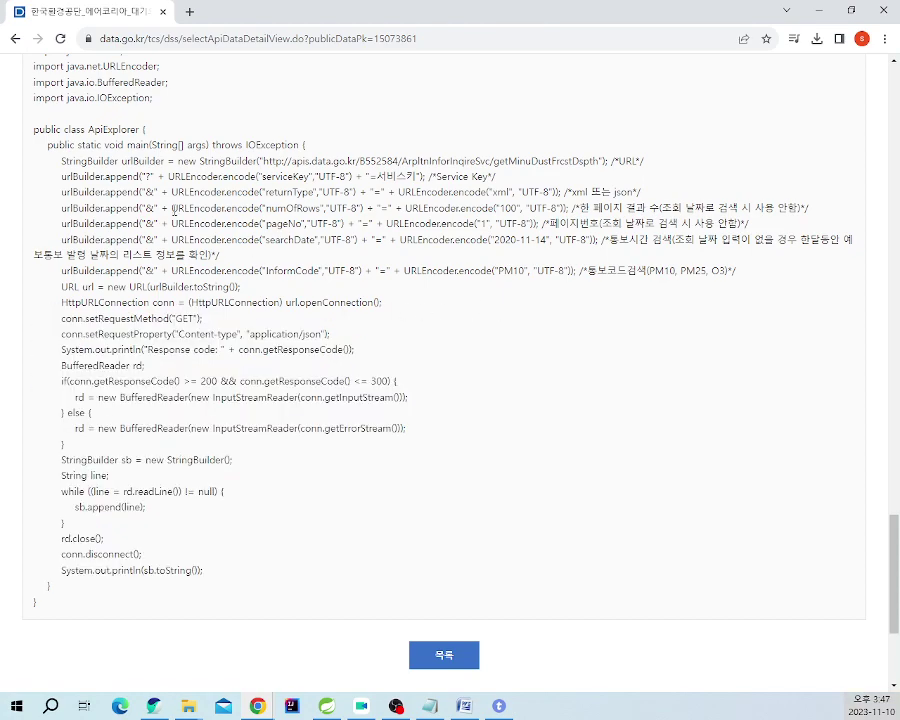
{"action": "left_click_drag", "start_coordinate": [260, 160], "coordinate": [757, 275]}
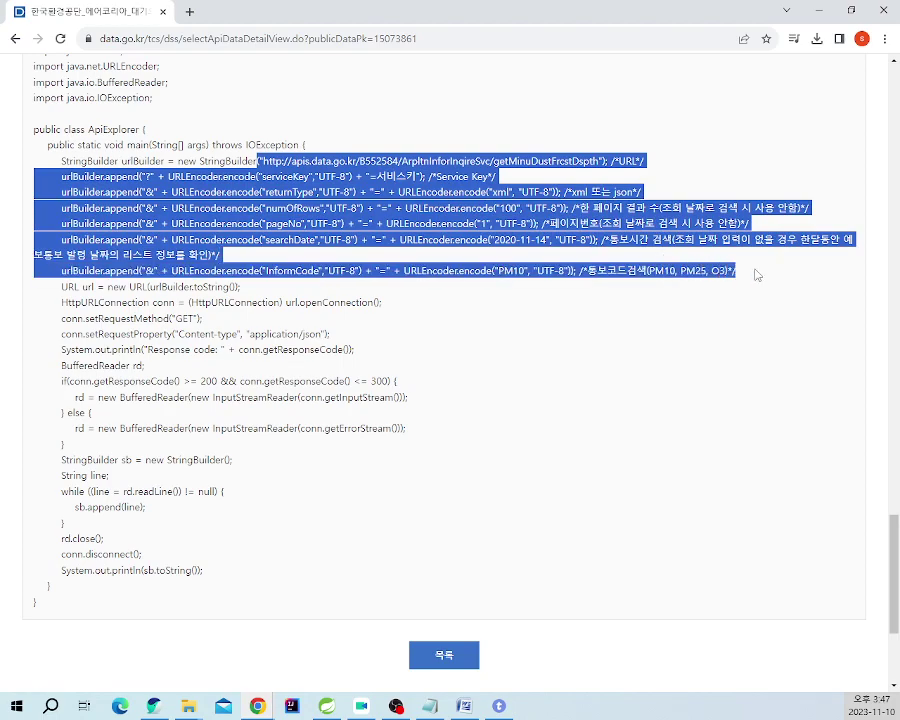
{"action": "left_click", "coordinate": [645, 306]}
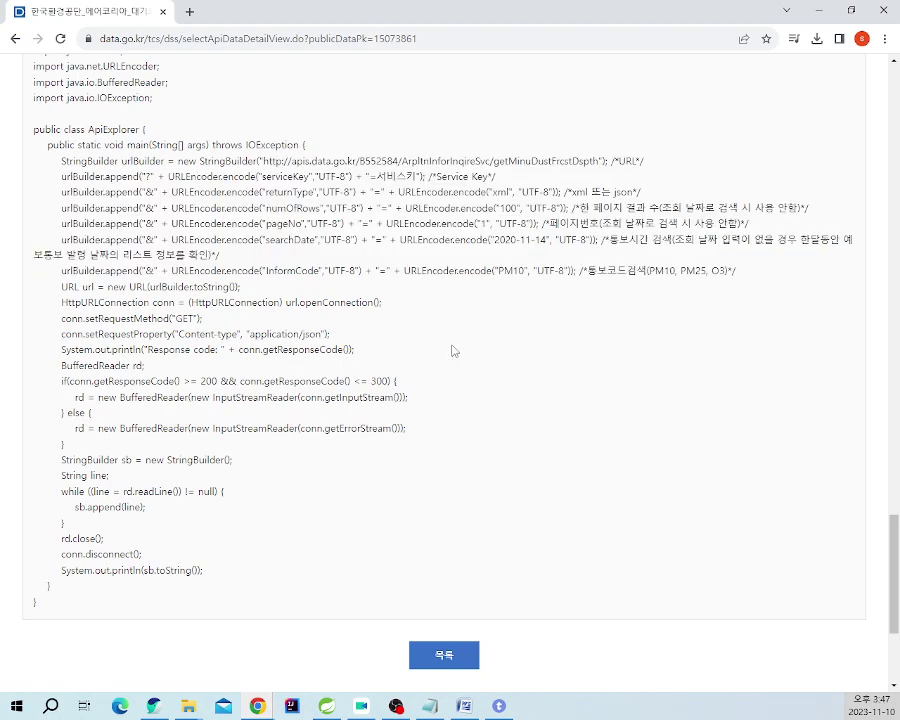
{"action": "left_click_drag", "start_coordinate": [91, 412], "coordinate": [82, 167]}
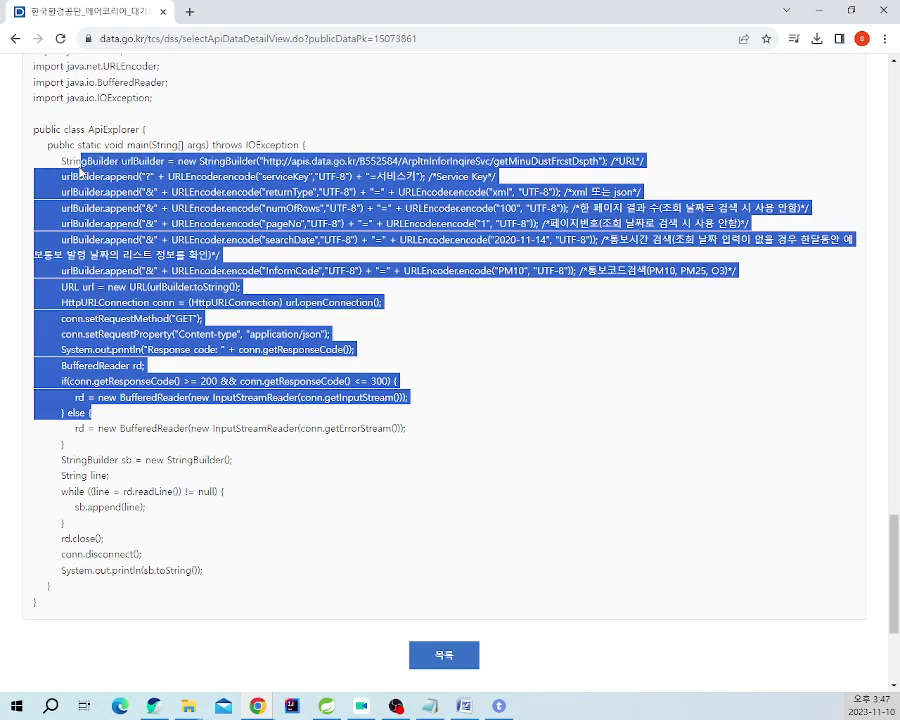
- In Spring Tool Suite, open TestData.java and WeatherServlet.java, ending on TestData.java
{"action": "key", "text": "alt+Tab"}
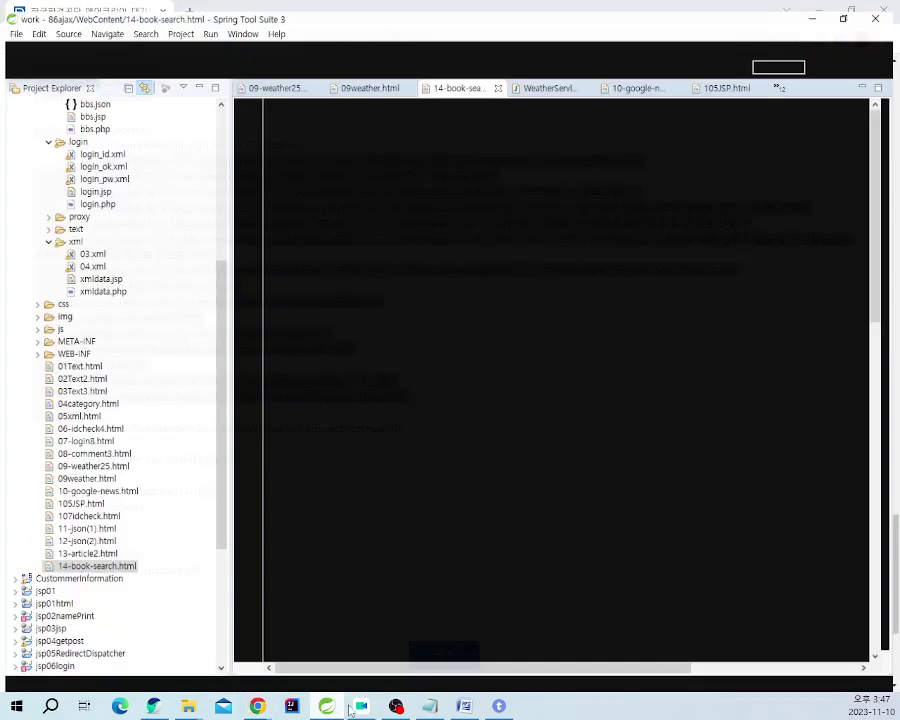
{"action": "scroll", "coordinate": [100, 188], "scroll_direction": "up", "scroll_amount": 3}
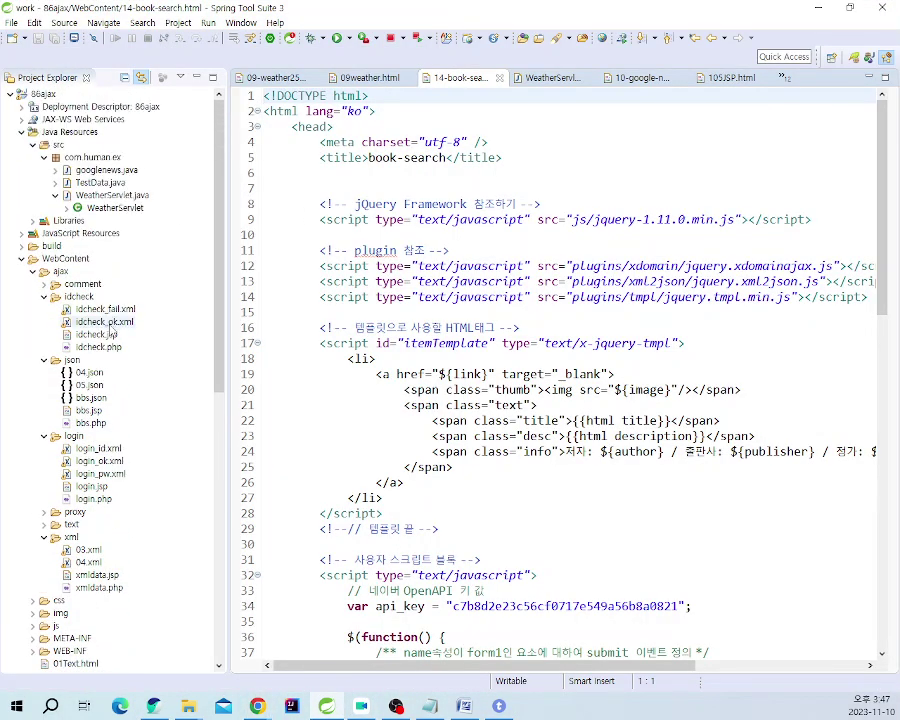
{"action": "double_click", "coordinate": [105, 182]}
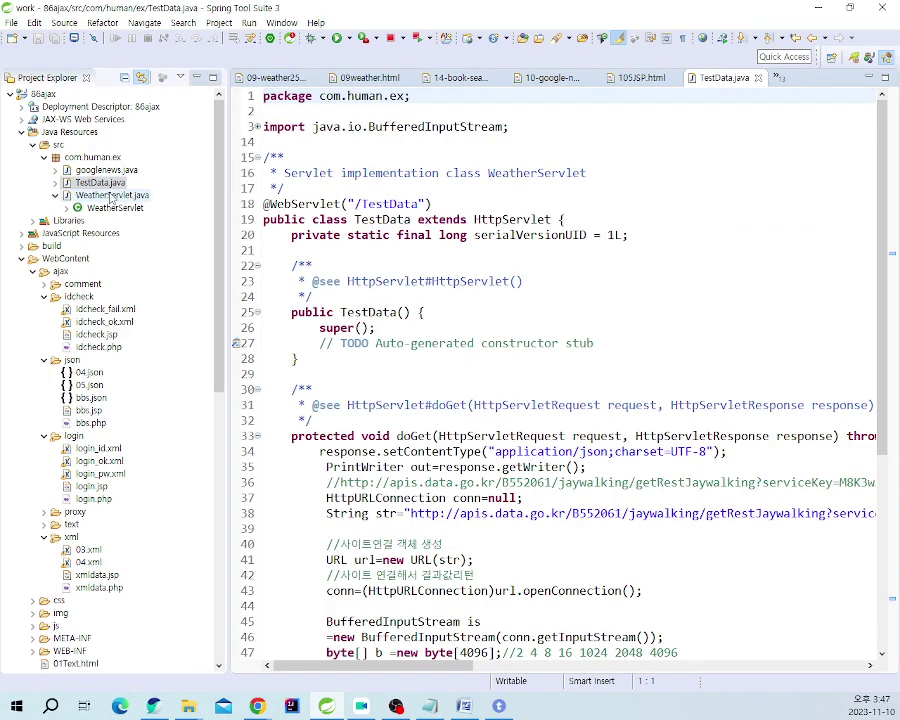
{"action": "double_click", "coordinate": [112, 195]}
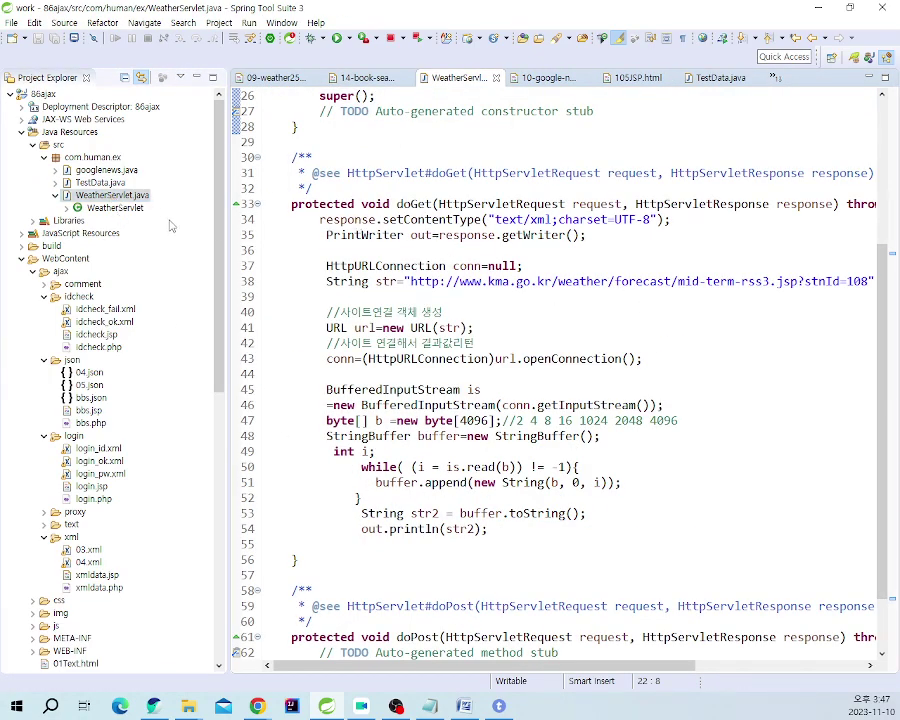
{"action": "double_click", "coordinate": [100, 182]}
- Select TestData's hard-coded request URL on line 38 and move the IDE window aside
{"action": "scroll", "coordinate": [467, 338], "scroll_direction": "down", "scroll_amount": 7}
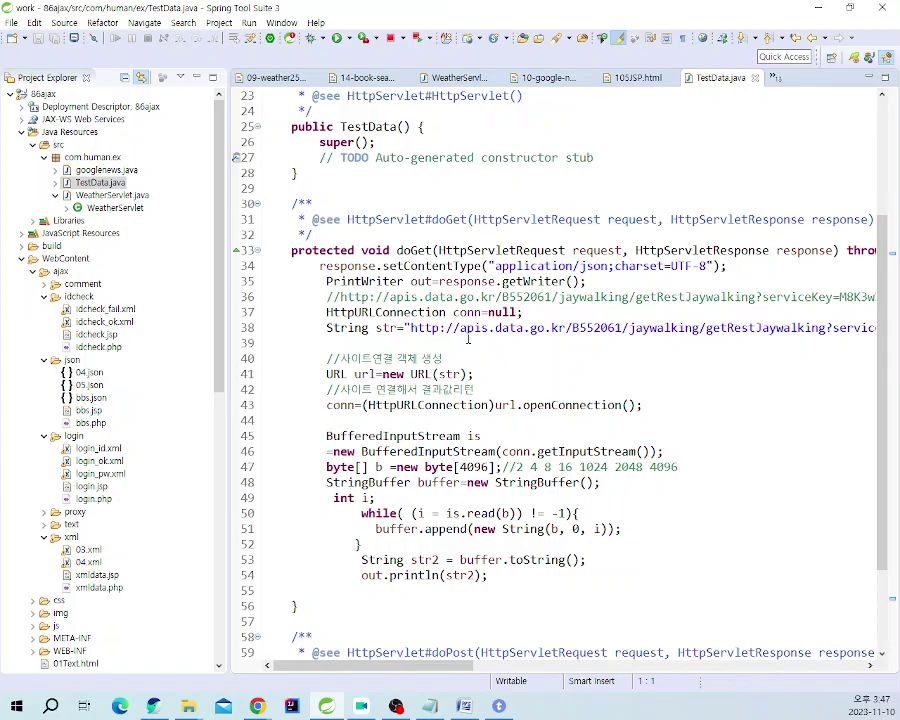
{"action": "scroll", "coordinate": [355, 412], "scroll_direction": "down", "scroll_amount": 3}
{"action": "left_click", "coordinate": [343, 204]}
{"action": "key", "text": "Home"}
{"action": "key", "text": "shift+Down"}
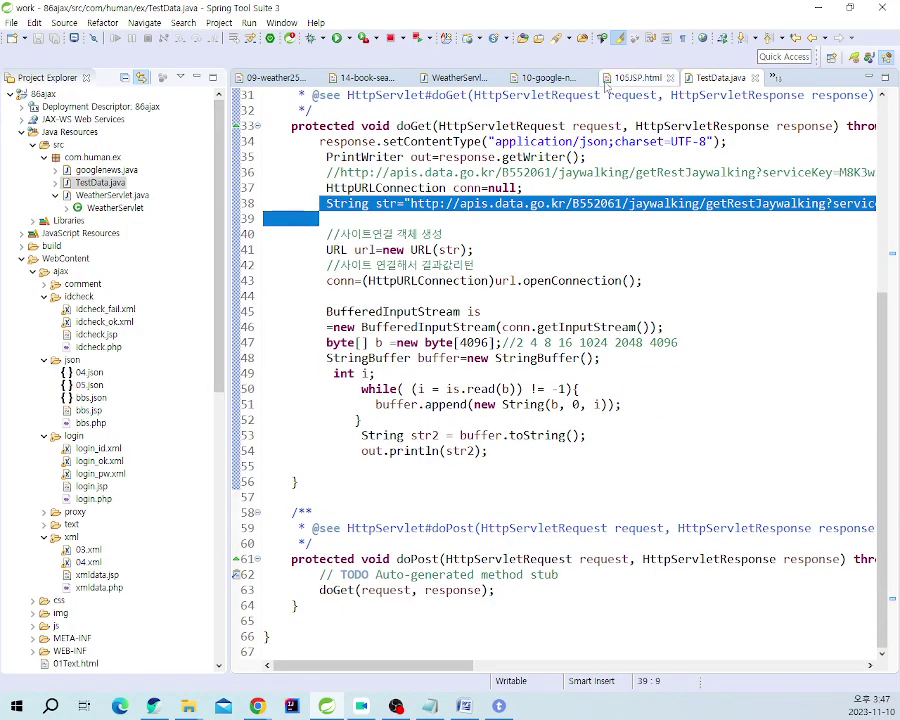
{"action": "left_click_drag", "start_coordinate": [500, 10], "coordinate": [676, 364]}
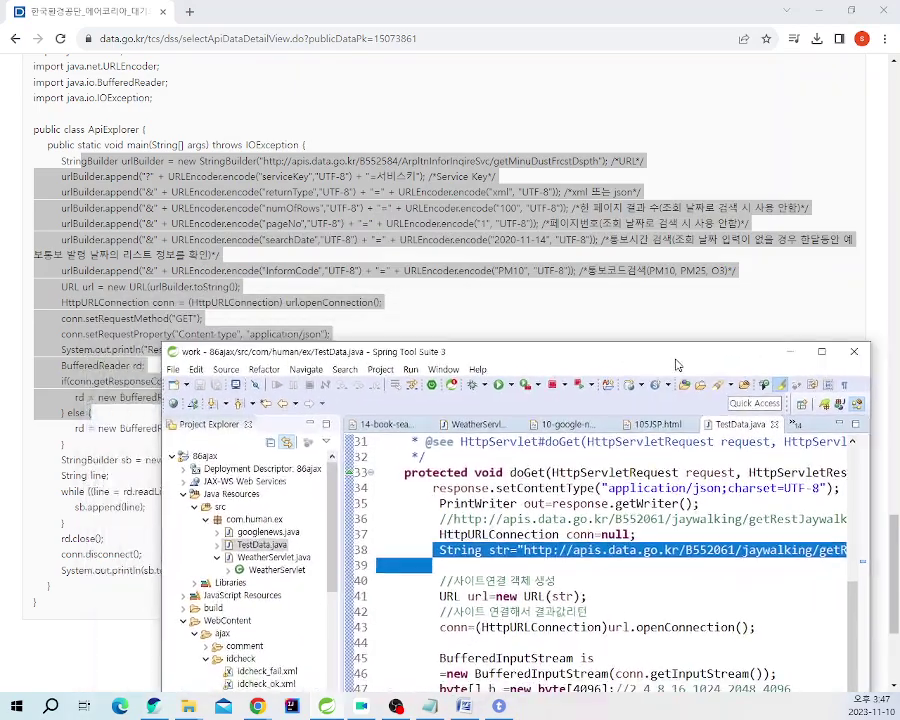
- Maximize Chrome and apply for the forecast API, dismissing the already-applied notice
{"action": "double_click", "coordinate": [423, 12]}
{"action": "double_click", "coordinate": [392, 150]}
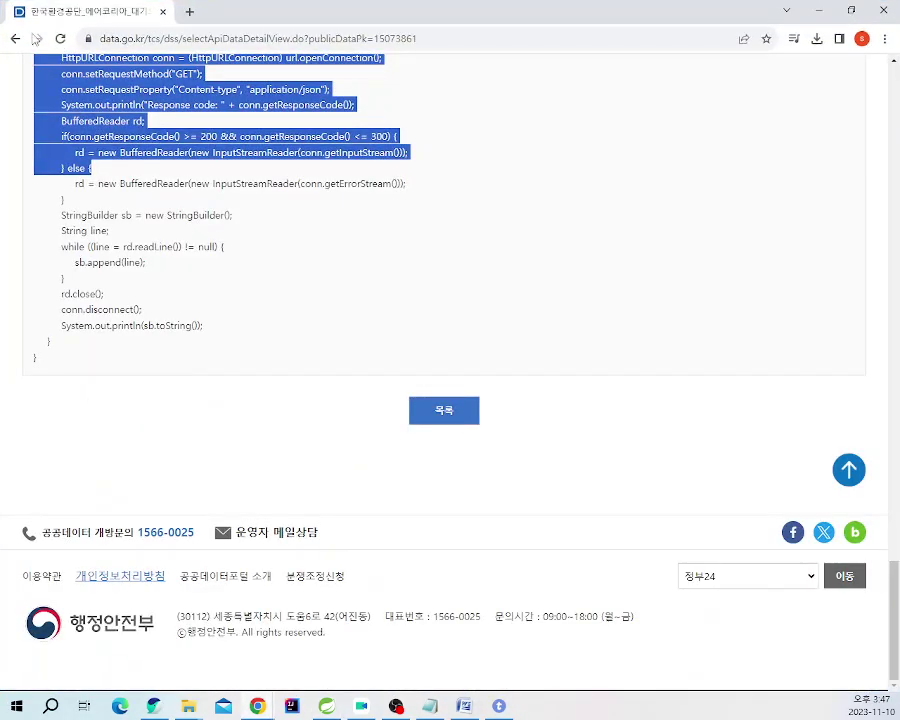
{"action": "scroll", "coordinate": [199, 227], "scroll_direction": "up", "scroll_amount": 3}
{"action": "scroll", "coordinate": [207, 240], "scroll_direction": "up", "scroll_amount": 15}
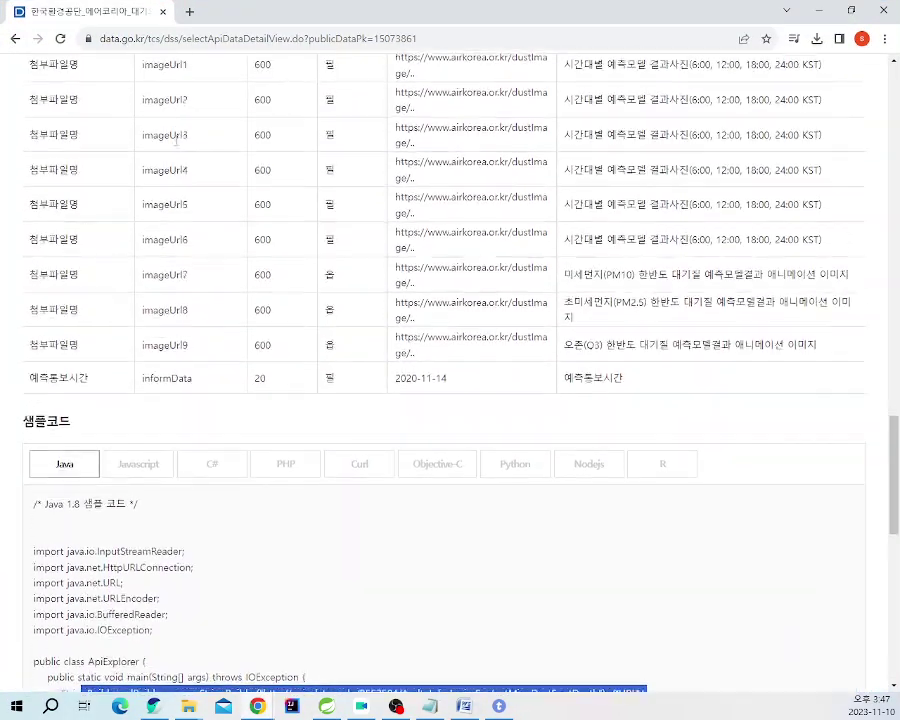
{"action": "scroll", "coordinate": [740, 280], "scroll_direction": "up", "scroll_amount": 5}
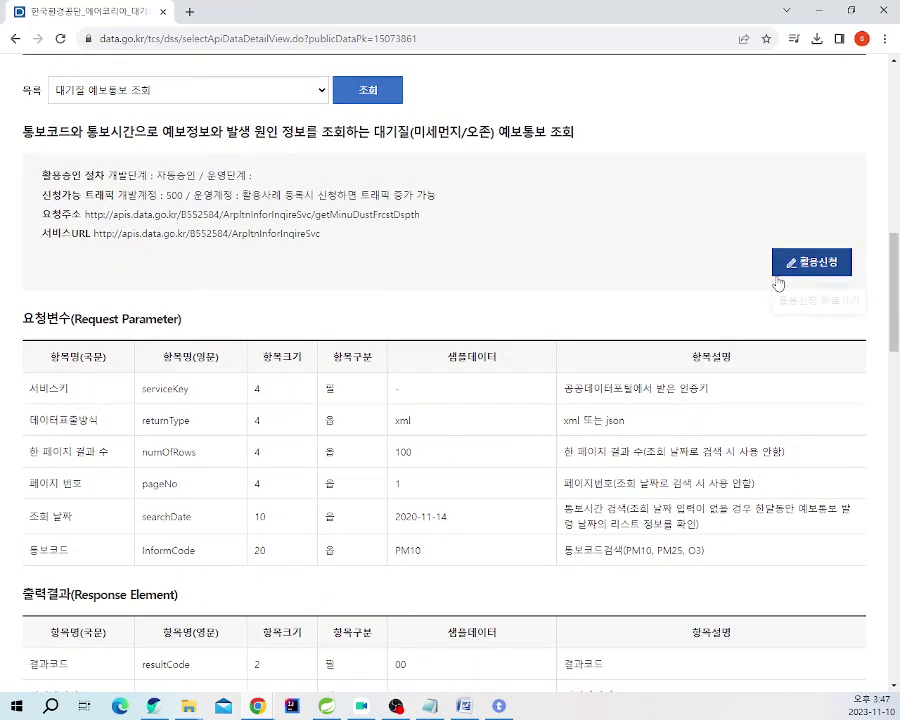
{"action": "scroll", "coordinate": [782, 334], "scroll_direction": "down", "scroll_amount": 1}
{"action": "left_click", "coordinate": [795, 340]}
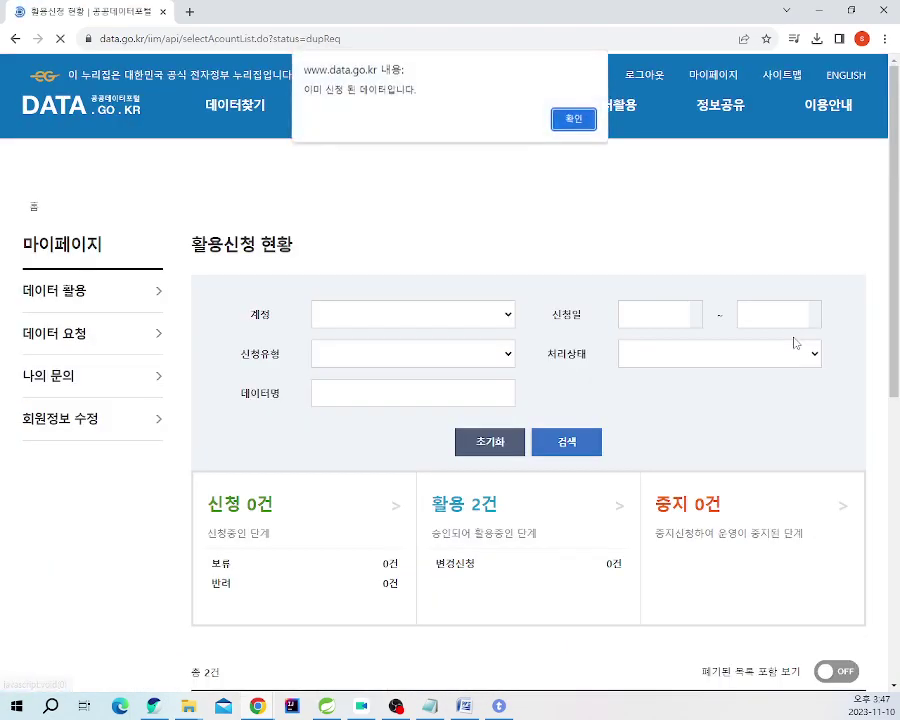
{"action": "left_click", "coordinate": [569, 117]}
- Search my API applications and open the approved 한국환경공단_에어코리아_대기오염정보 entry's details
{"action": "scroll", "coordinate": [575, 208], "scroll_direction": "down", "scroll_amount": 2}
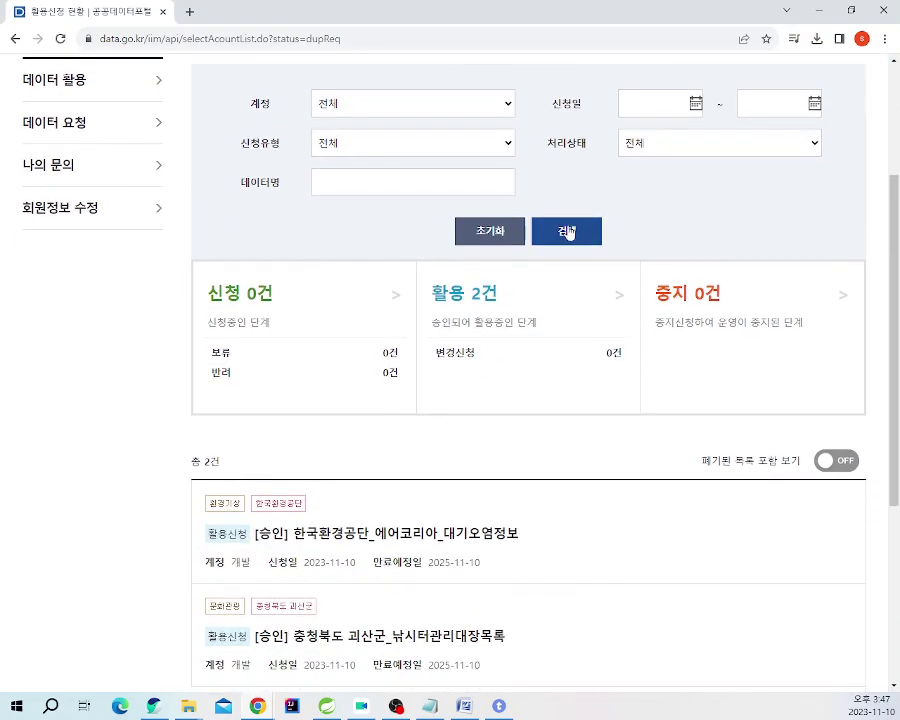
{"action": "left_click", "coordinate": [564, 230]}
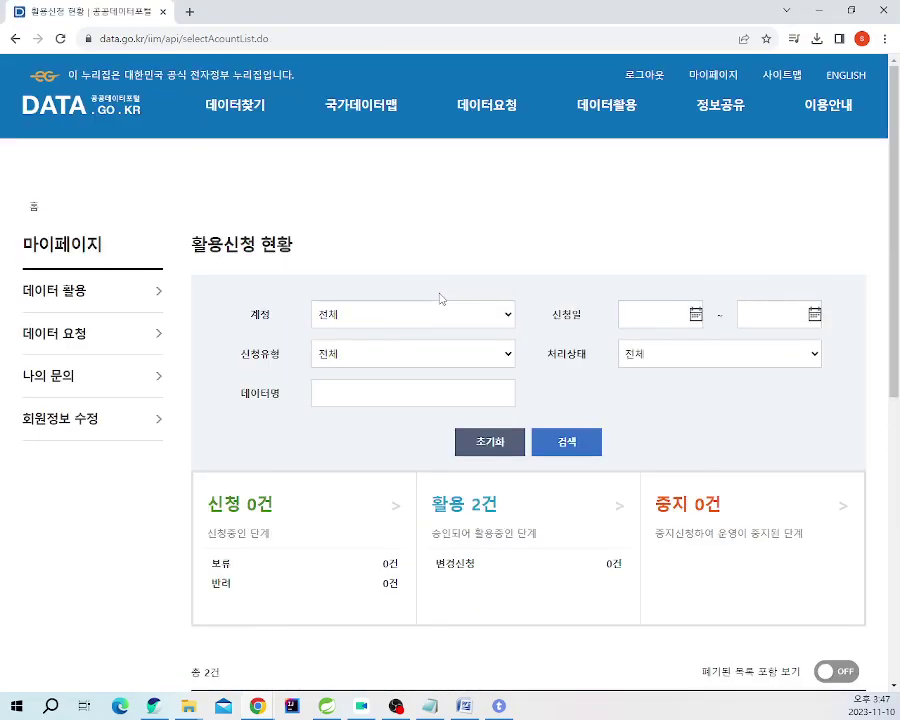
{"action": "scroll", "coordinate": [450, 298], "scroll_direction": "down", "scroll_amount": 3}
{"action": "scroll", "coordinate": [484, 296], "scroll_direction": "down", "scroll_amount": 2}
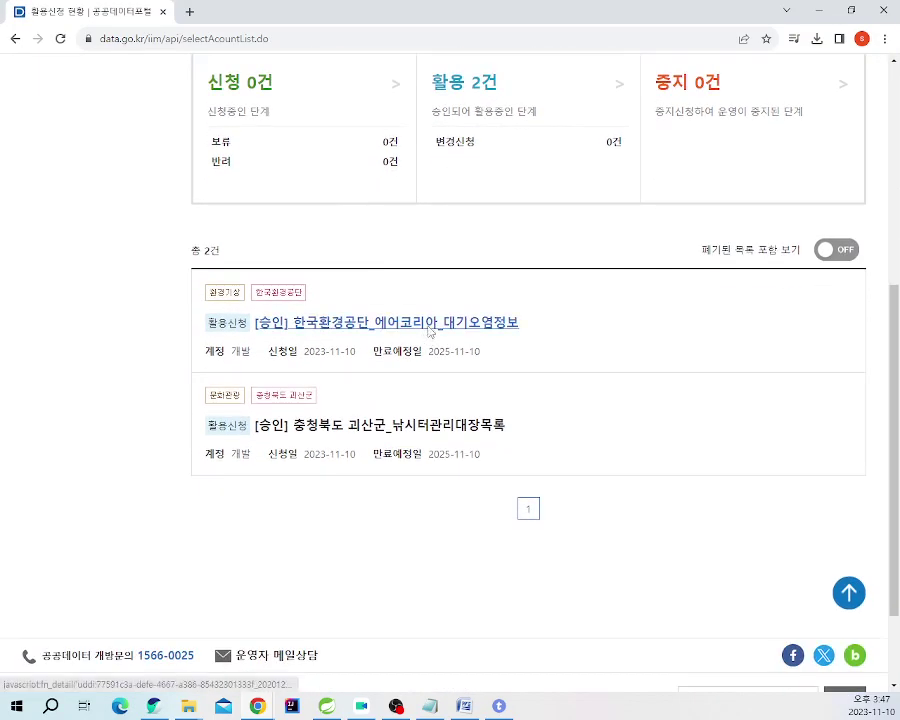
{"action": "left_click", "coordinate": [430, 322]}
{"action": "scroll", "coordinate": [492, 300], "scroll_direction": "down", "scroll_amount": 7}
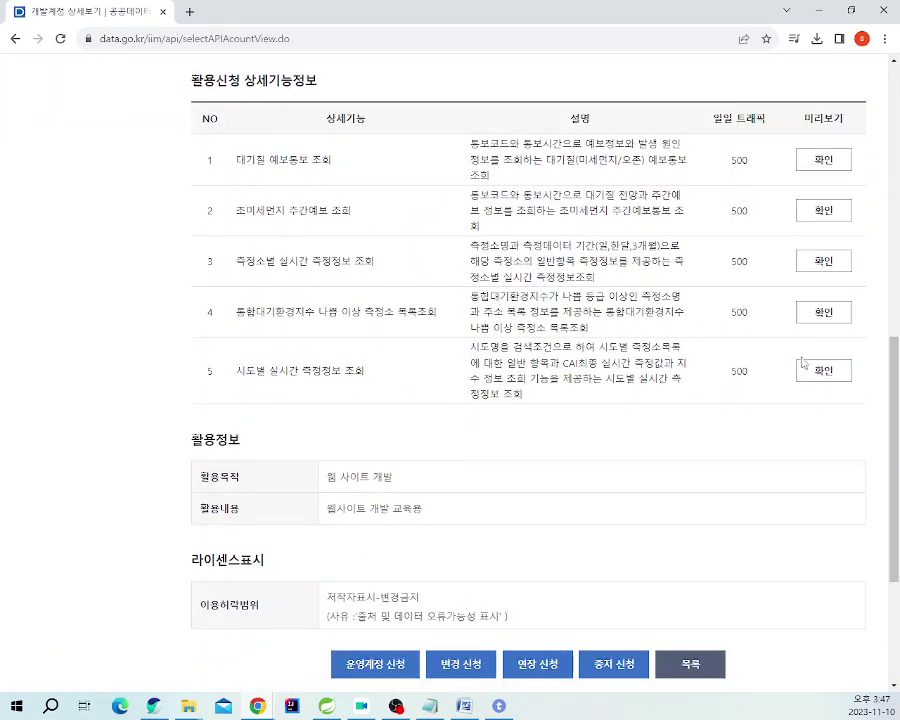
- Paste the Encoding auth key into the forecast query's serviceKey and preview the XML response
{"action": "left_click", "coordinate": [823, 160]}
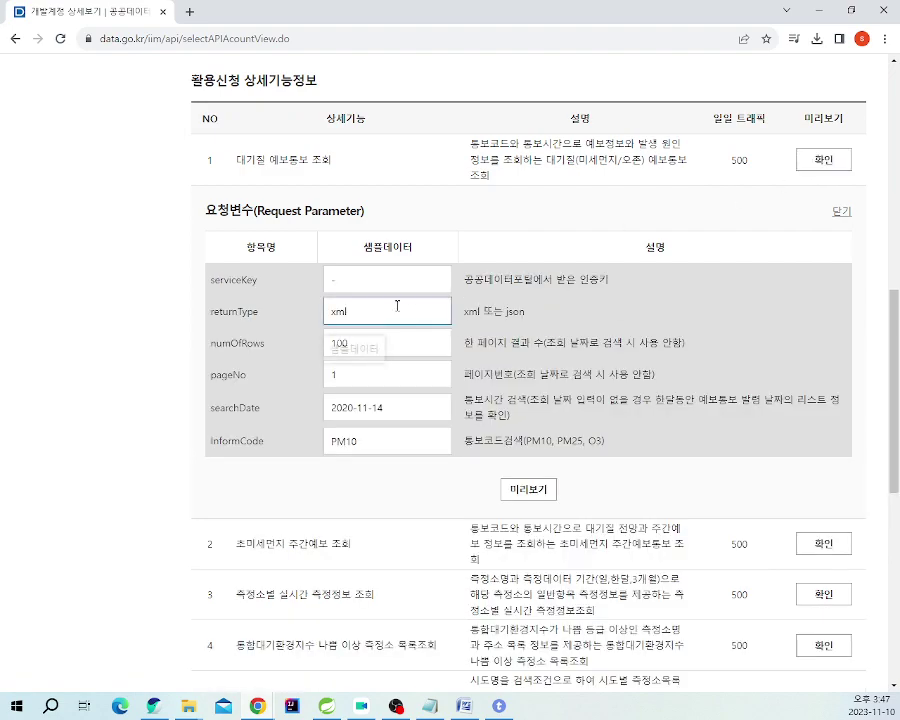
{"action": "left_click", "coordinate": [378, 282]}
{"action": "scroll", "coordinate": [400, 262], "scroll_direction": "up", "scroll_amount": 3}
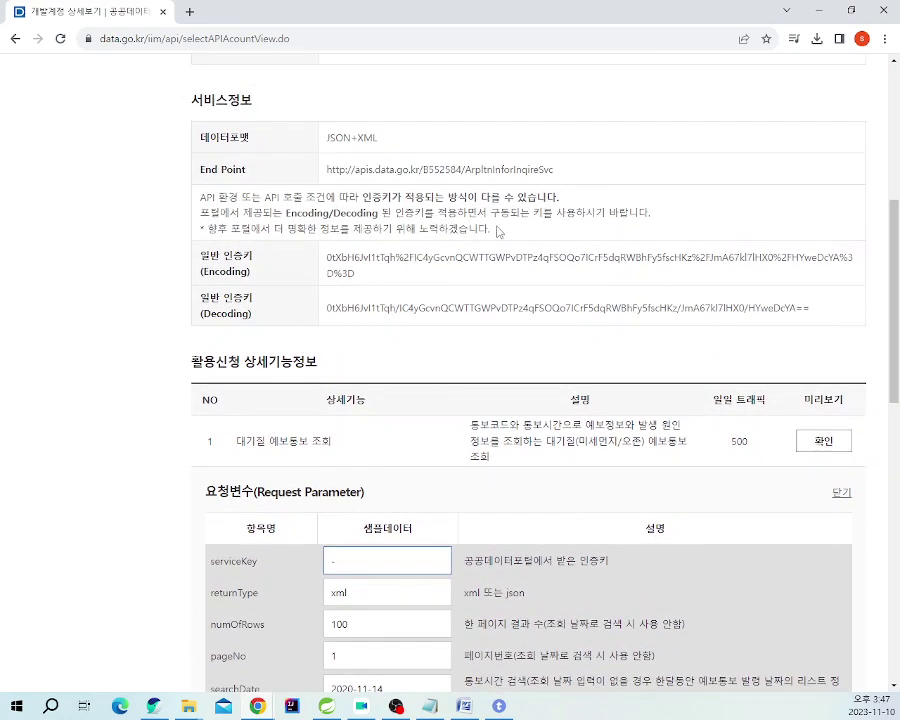
{"action": "left_click_drag", "start_coordinate": [363, 275], "coordinate": [328, 258]}
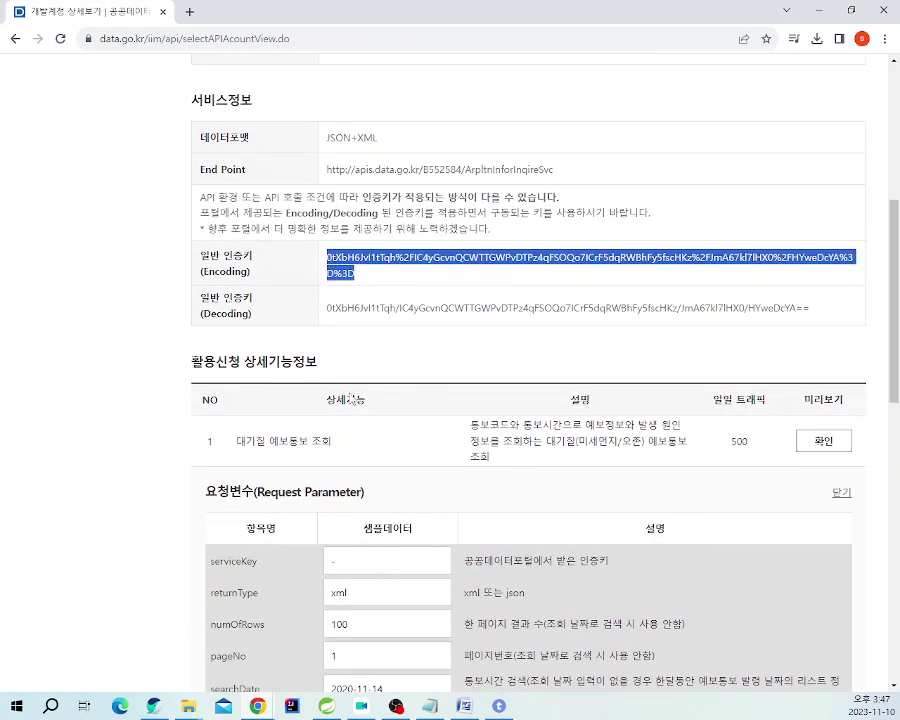
{"action": "key", "text": "ctrl+c"}
{"action": "left_click", "coordinate": [352, 560]}
{"action": "key", "text": "ctrl+v"}
{"action": "scroll", "coordinate": [675, 543], "scroll_direction": "down", "scroll_amount": 2}
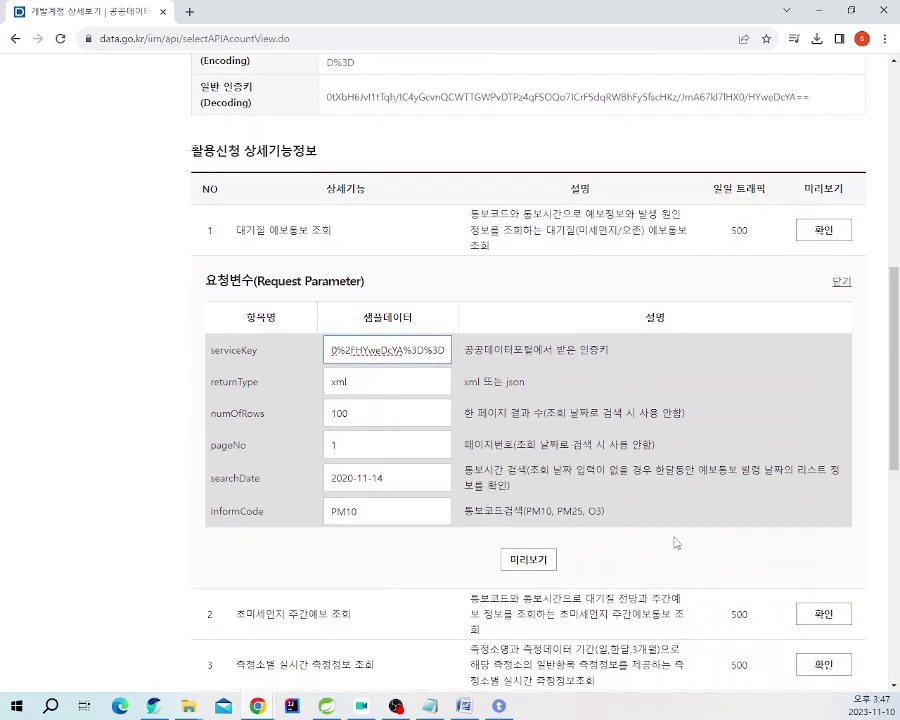
{"action": "left_click", "coordinate": [528, 561]}
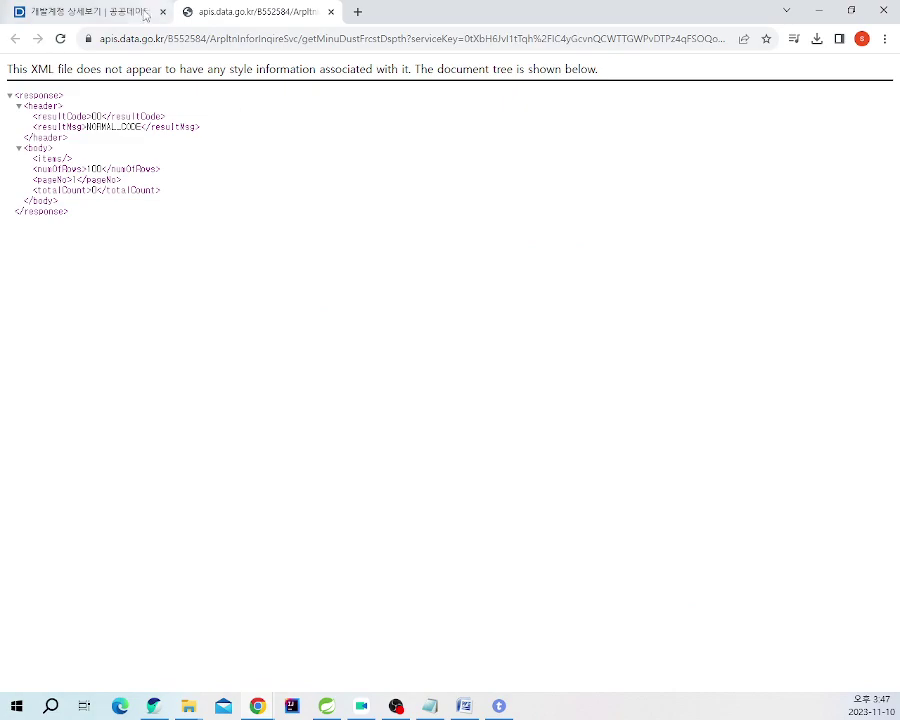
- Delete the 2020-11-14 searchDate value and preview the response again
{"action": "left_click", "coordinate": [100, 13]}
{"action": "left_click", "coordinate": [409, 480]}
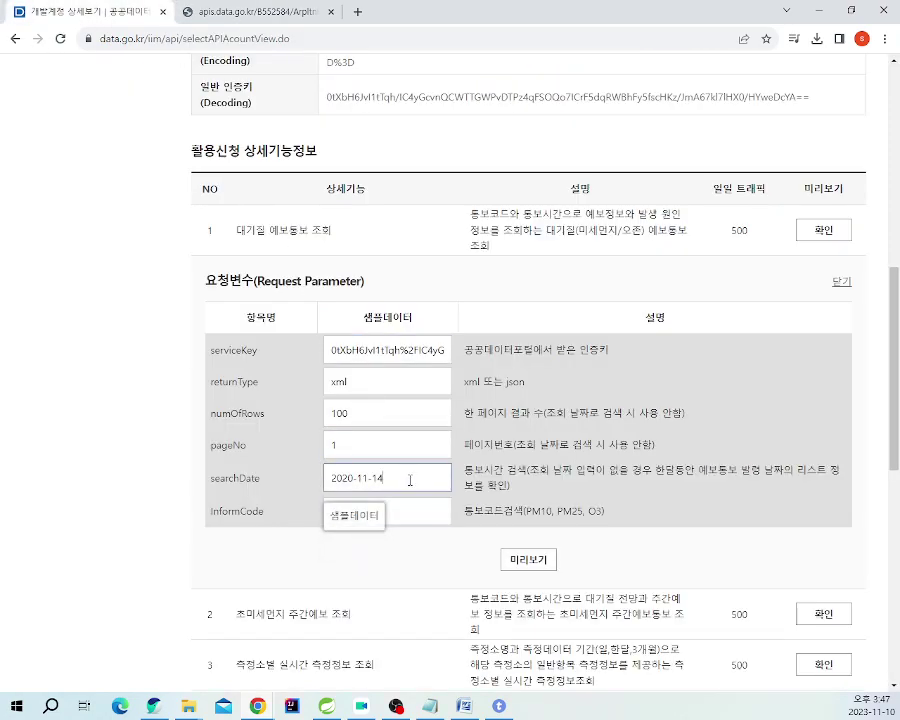
{"action": "left_click_drag", "start_coordinate": [384, 480], "coordinate": [301, 487]}
{"action": "key", "text": "BackSpace"}
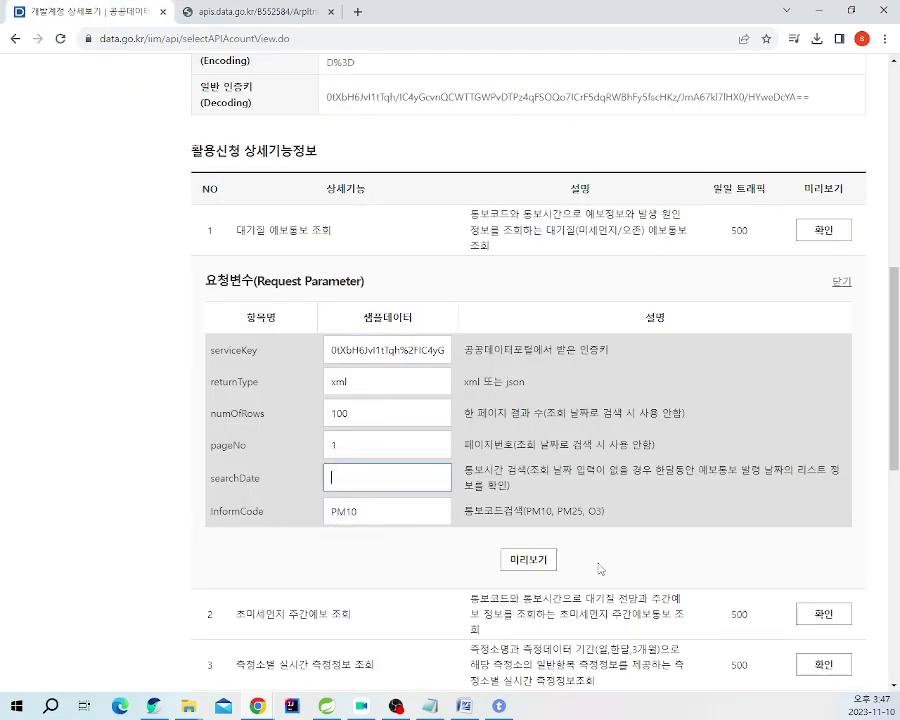
{"action": "left_click", "coordinate": [517, 563]}
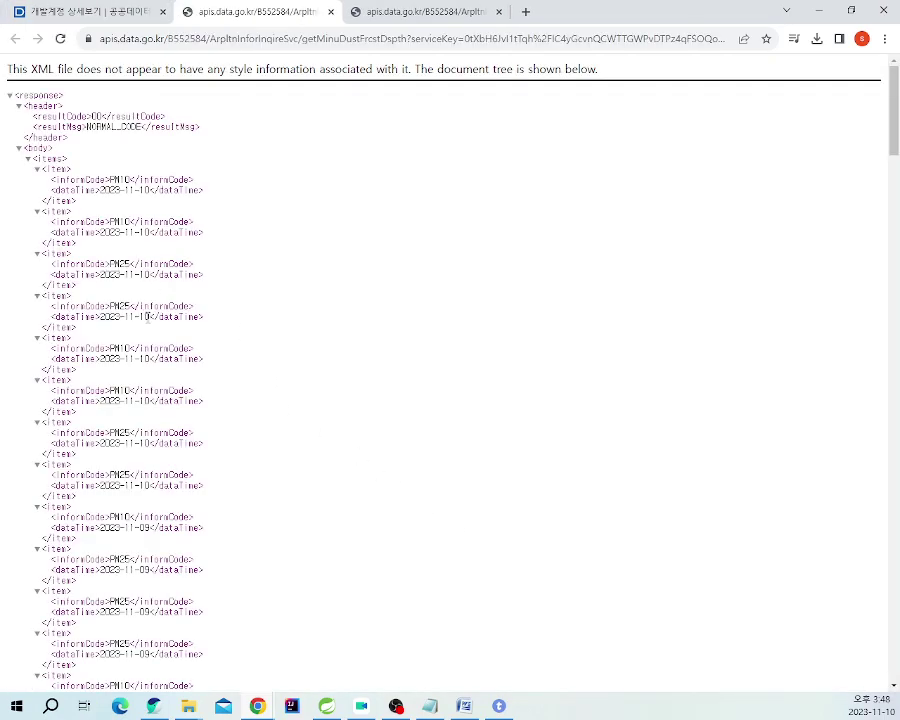
- Scroll the XML to its last item, select its 2023-11-05 date, and return to the searchDate field
{"action": "scroll", "coordinate": [223, 514], "scroll_direction": "down", "scroll_amount": 10}
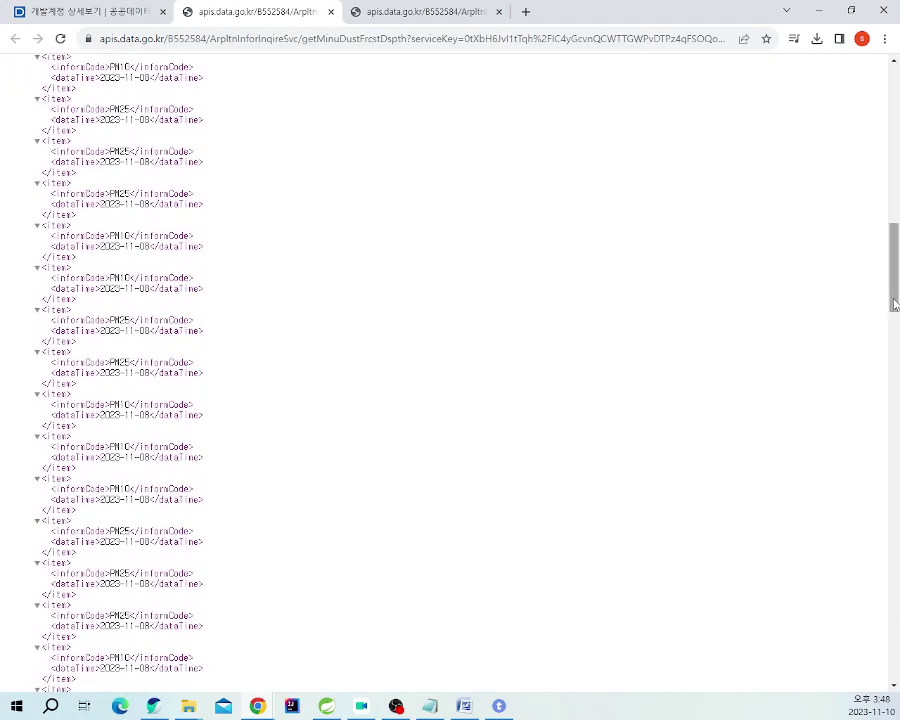
{"action": "left_click_drag", "start_coordinate": [894, 304], "coordinate": [862, 680]}
{"action": "left_click_drag", "start_coordinate": [150, 612], "coordinate": [102, 612]}
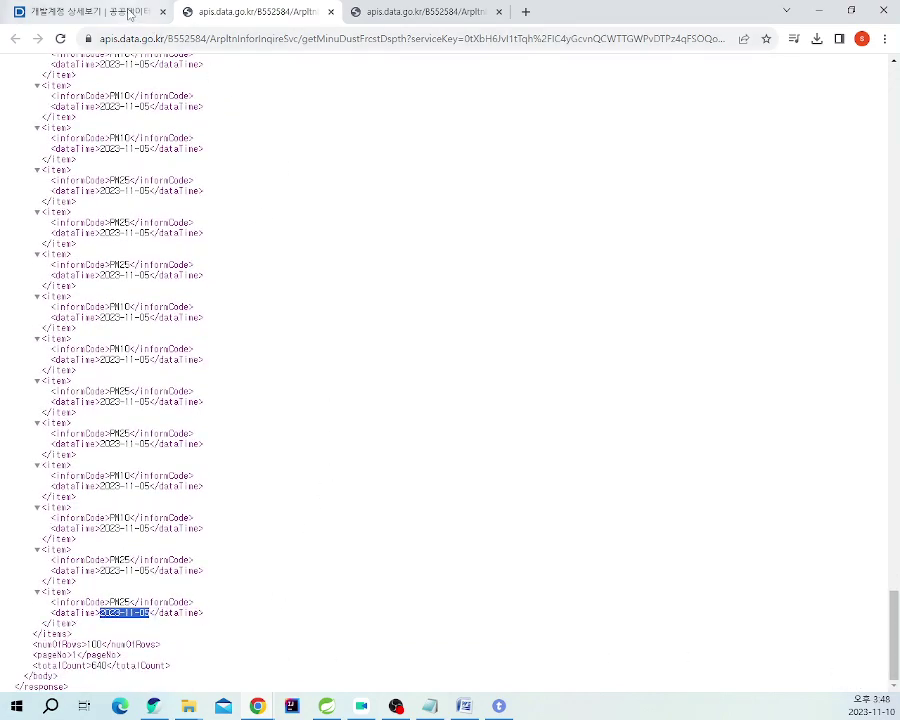
{"action": "left_click", "coordinate": [92, 11]}
{"action": "left_click", "coordinate": [351, 476]}
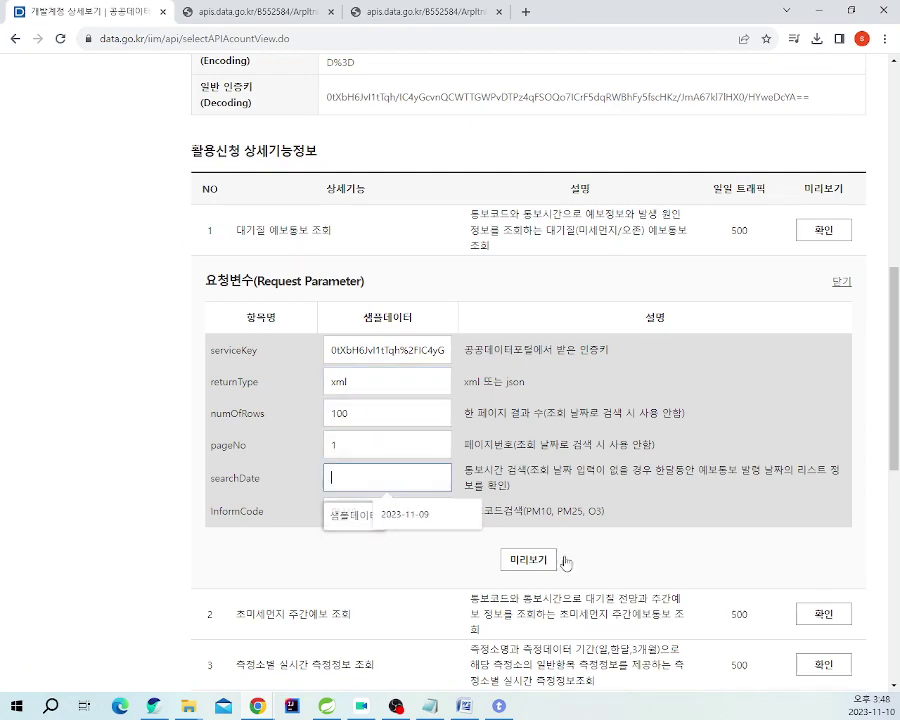
- Preview the forecast response for searchDate 2023-11-05 and select the first forecast item
{"action": "key", "text": "ctrl+v"}
{"action": "left_click", "coordinate": [529, 562]}
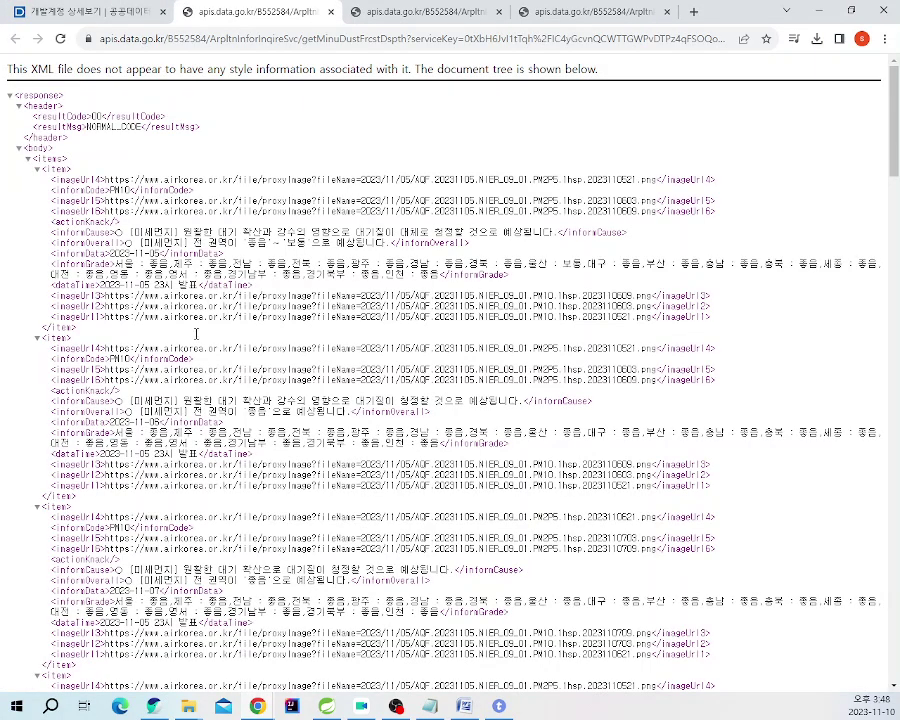
{"action": "left_click_drag", "start_coordinate": [211, 112], "coordinate": [712, 298]}
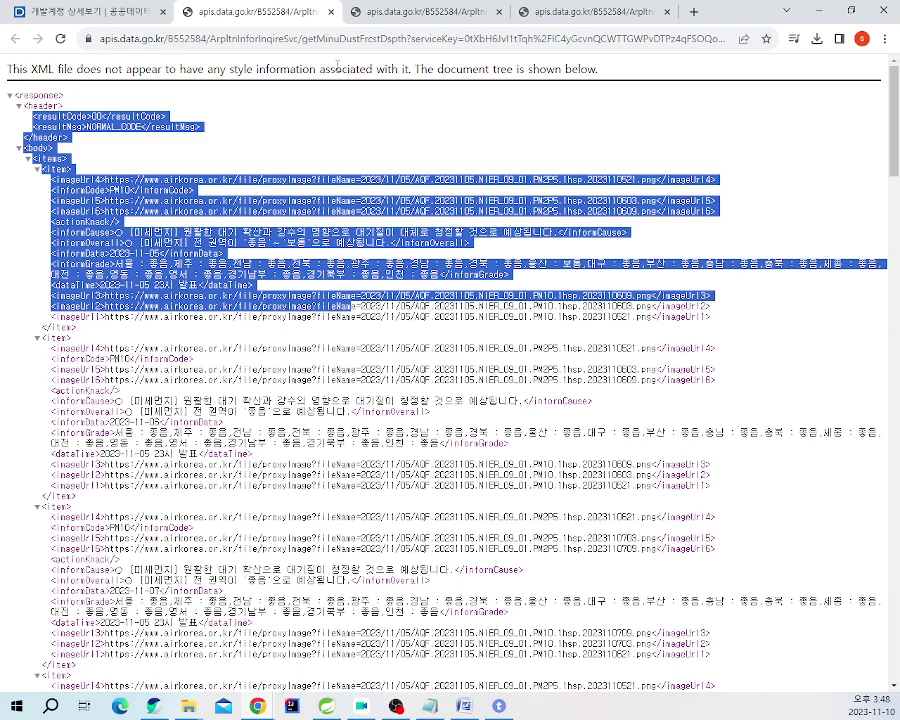
- Copy the request URL and paste it into a new tab
{"action": "key", "text": "ctrl+l"}
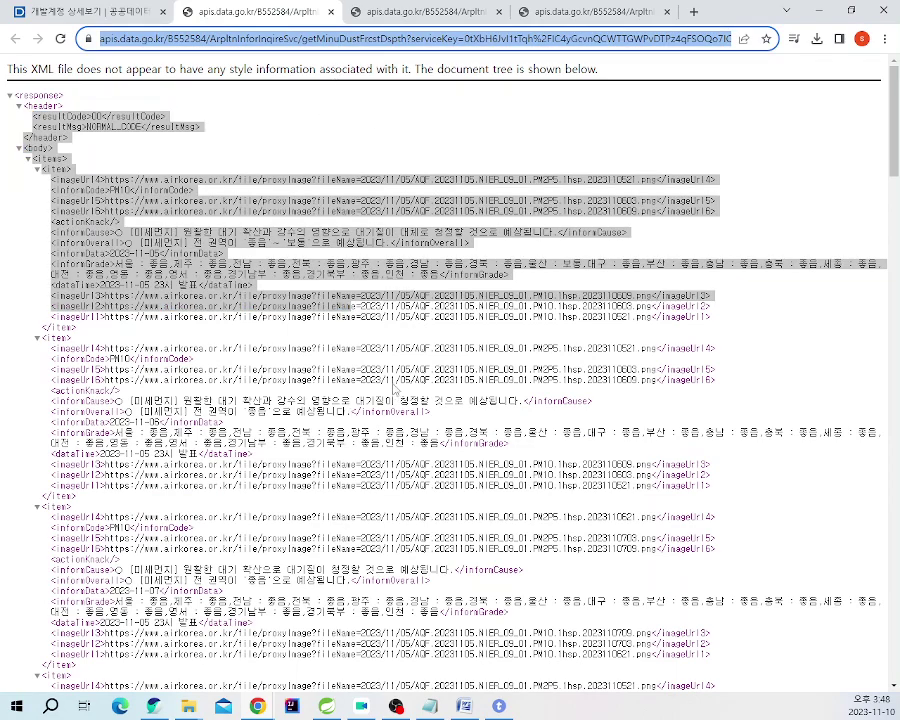
{"action": "left_click", "coordinate": [462, 141]}
{"action": "left_click", "coordinate": [465, 45]}
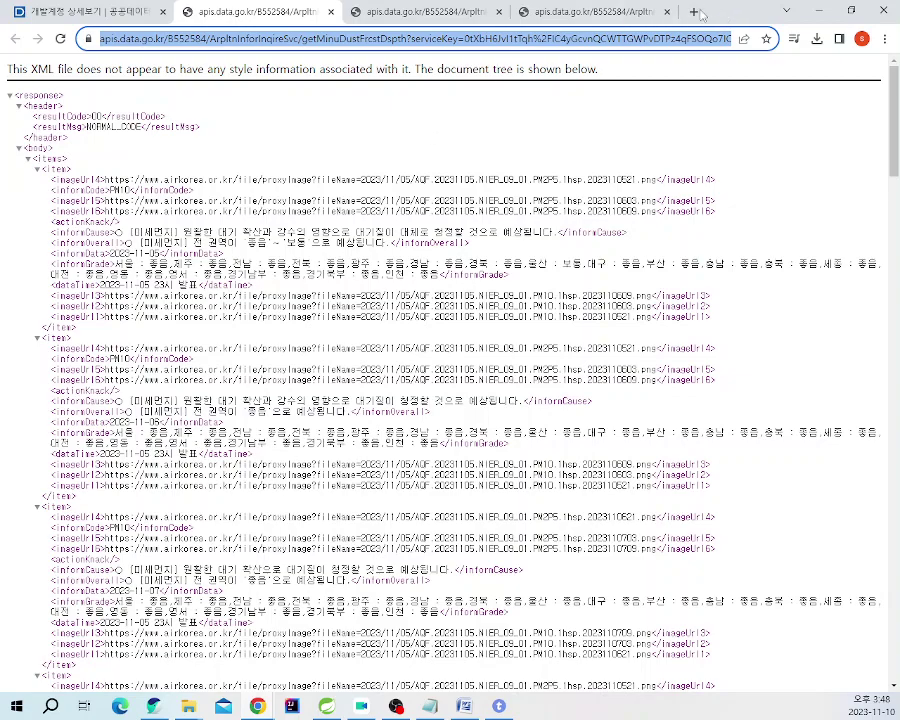
{"action": "key", "text": "ctrl+t"}
{"action": "key", "text": "ctrl+v"}
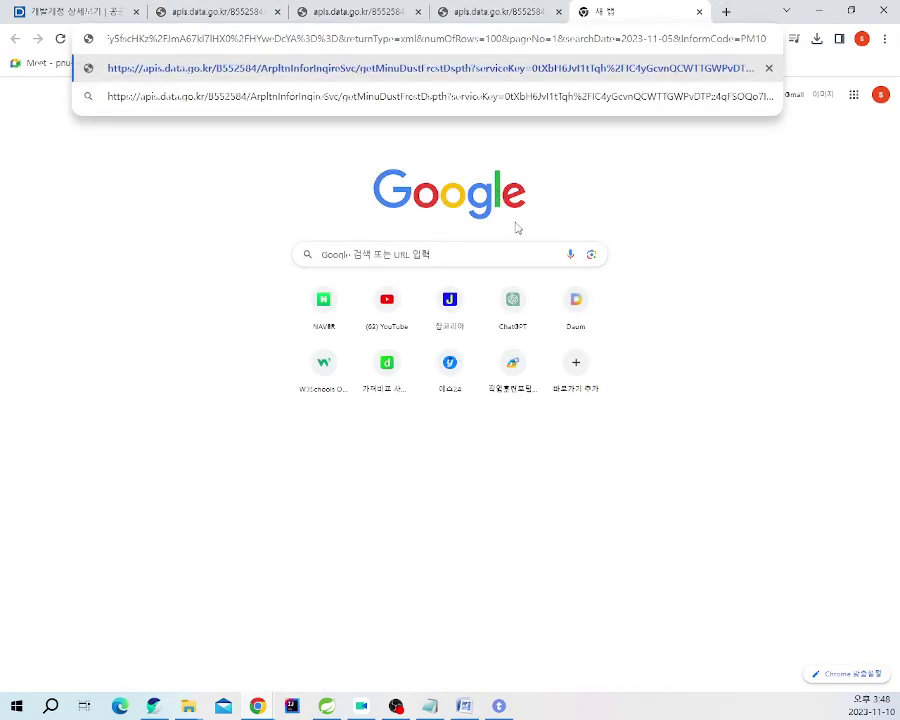
- Load the pasted API URL and highlight its query string from serviceKey onward
{"action": "key", "text": "Return"}
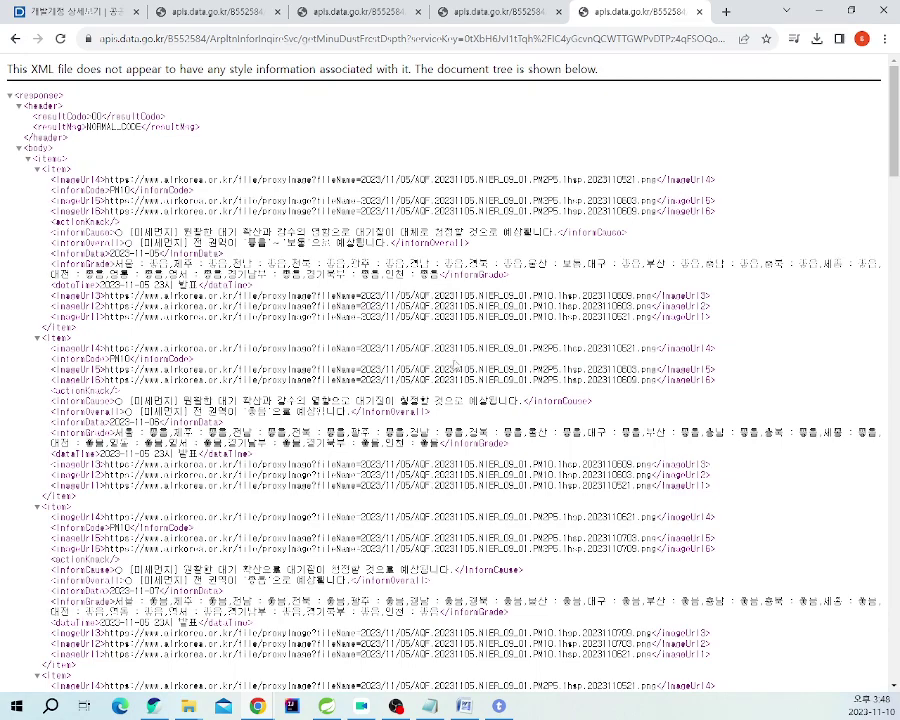
{"action": "left_click", "coordinate": [388, 37]}
{"action": "left_click", "coordinate": [463, 39]}
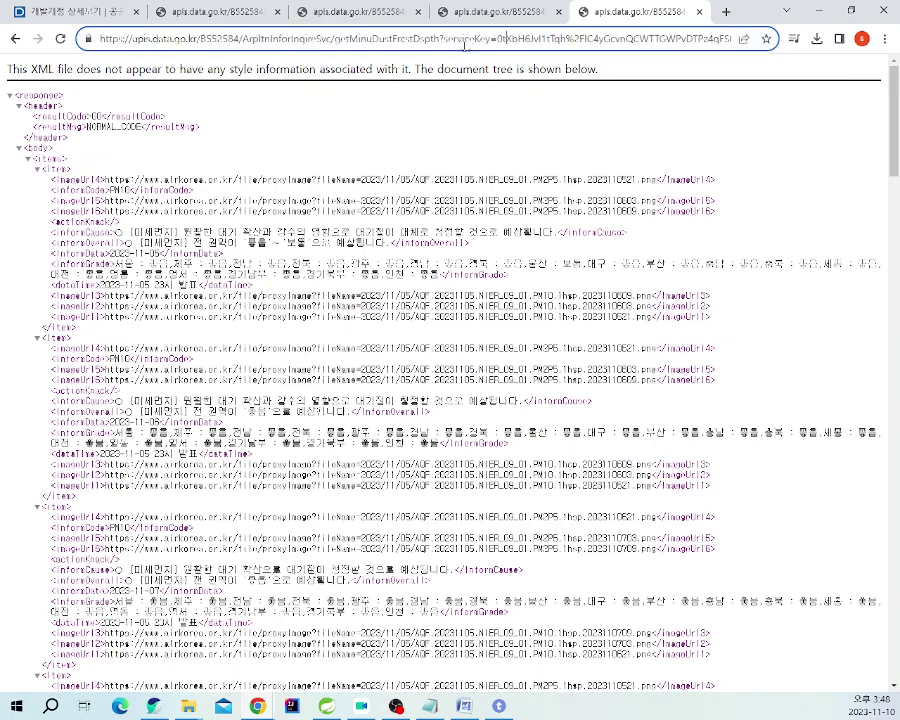
{"action": "left_click_drag", "start_coordinate": [446, 39], "coordinate": [732, 38]}
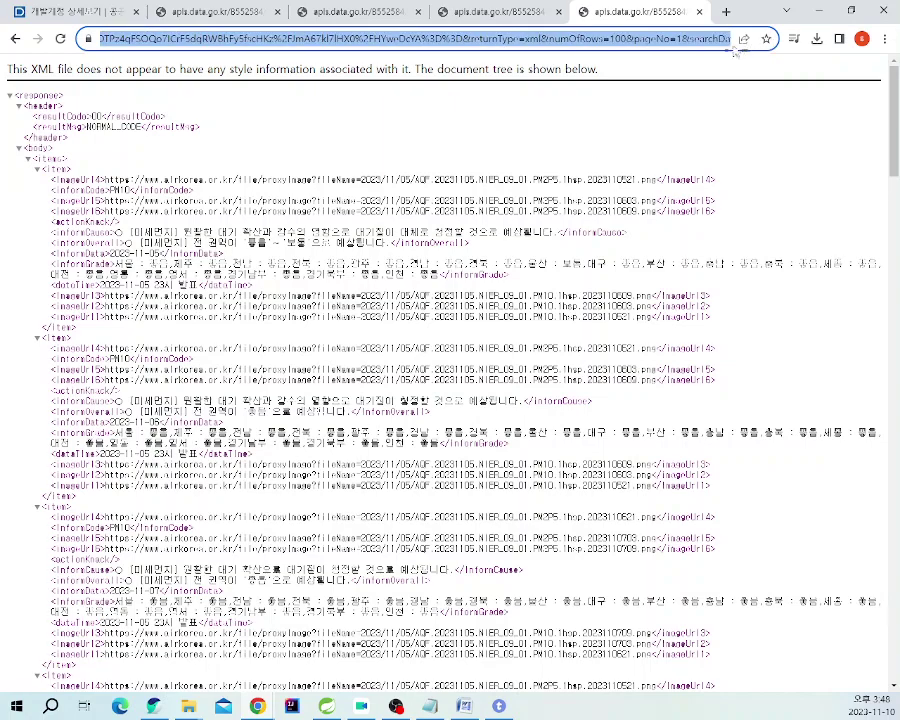
{"action": "left_click", "coordinate": [632, 38]}
- Highlight the numOfRows=100, pageNo=1, searchDate and PM10 InformCode parameters in turn
{"action": "left_click_drag", "start_coordinate": [624, 38], "coordinate": [555, 40]}
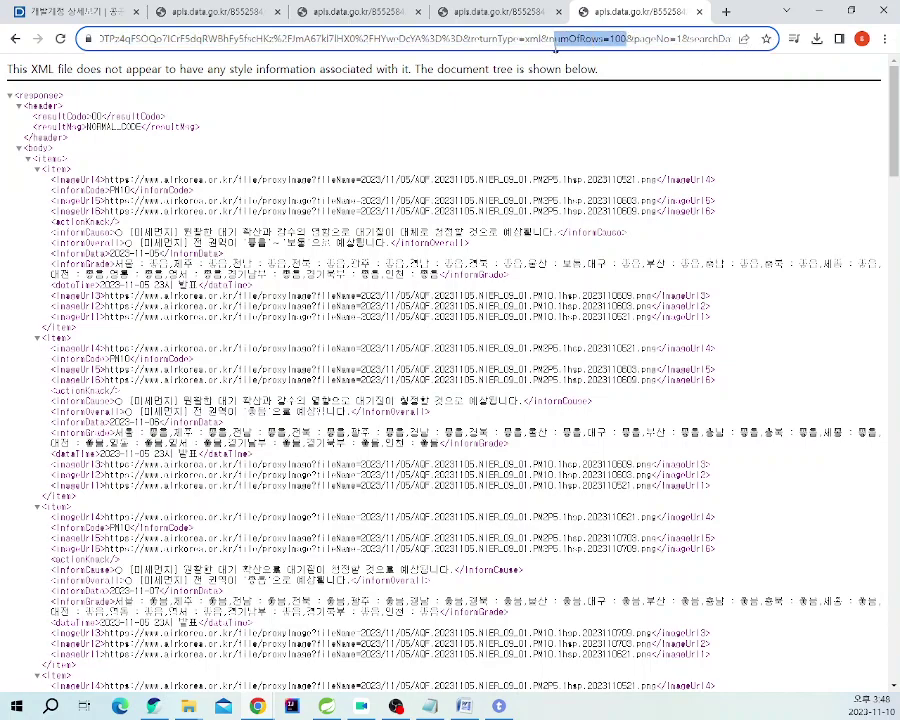
{"action": "double_click", "coordinate": [673, 37]}
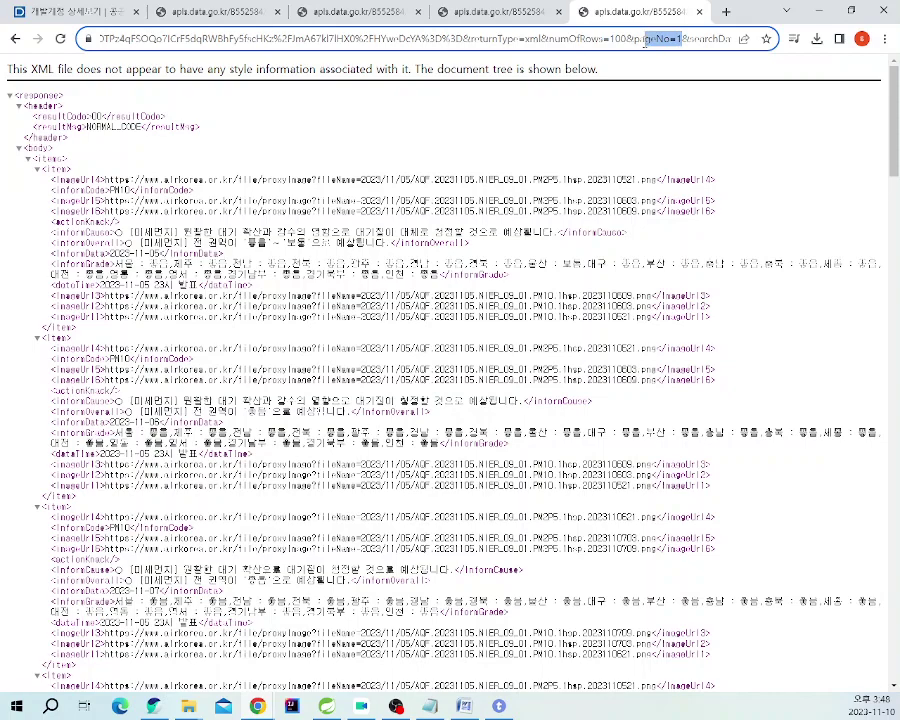
{"action": "double_click", "coordinate": [685, 38]}
{"action": "left_click", "coordinate": [694, 38]}
{"action": "left_click_drag", "start_coordinate": [693, 40], "coordinate": [639, 42]}
{"action": "left_click", "coordinate": [712, 37]}
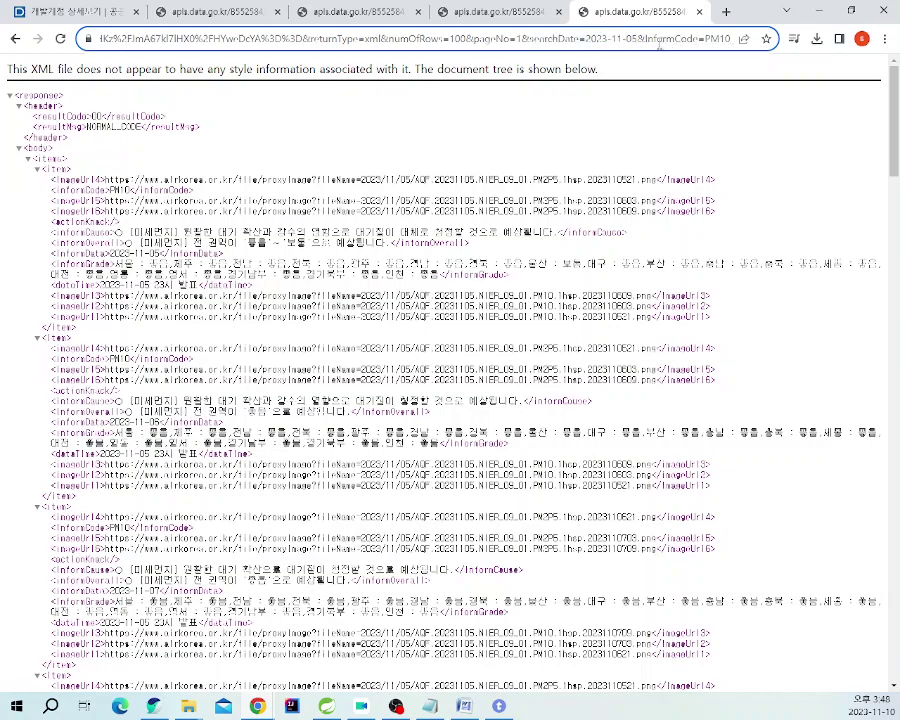
{"action": "left_click_drag", "start_coordinate": [704, 40], "coordinate": [735, 43]}
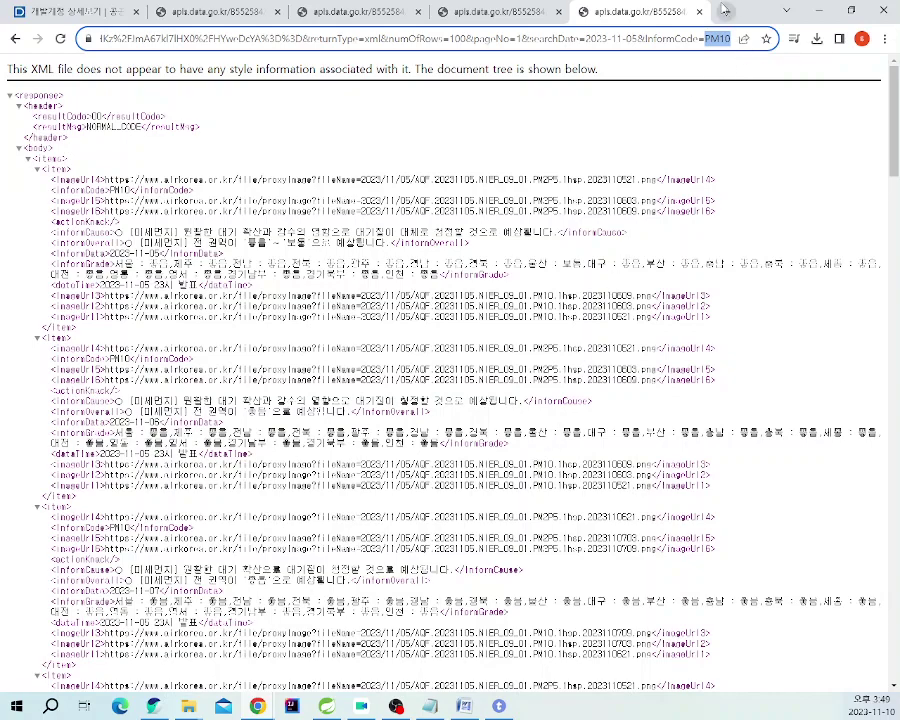
- Run a Google search for PM10 in a new tab
{"action": "key", "text": "ctrl+t"}
{"action": "type", "text": "PM10"}
{"action": "key", "text": "Return"}
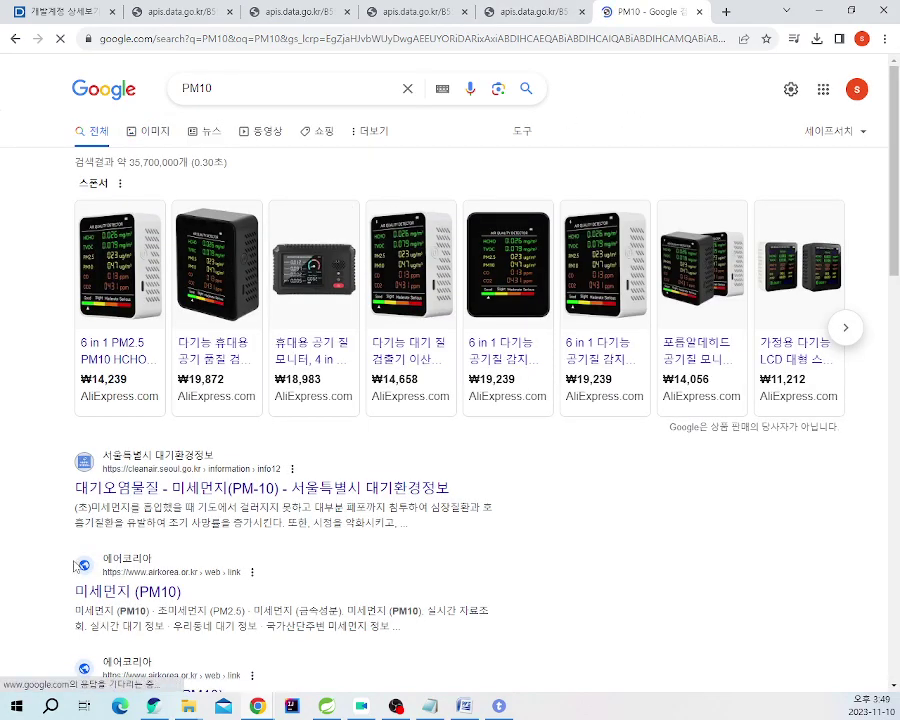
- Close the PM10 search tab and the four XML response tabs, keeping the data.go.kr page
{"action": "middle_click", "coordinate": [638, 14]}
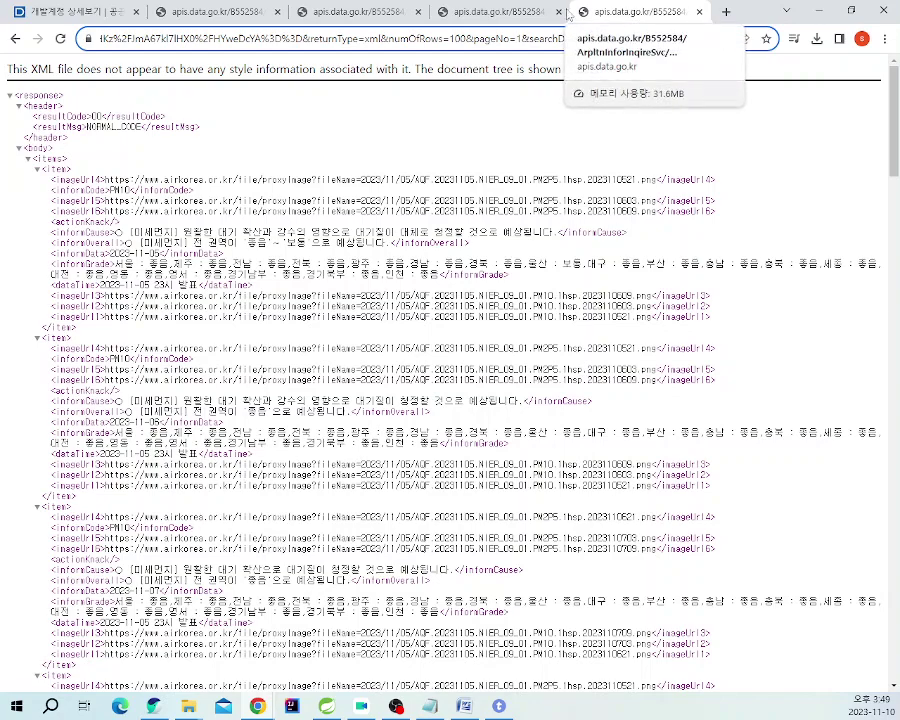
{"action": "middle_click", "coordinate": [650, 14]}
{"action": "middle_click", "coordinate": [538, 12]}
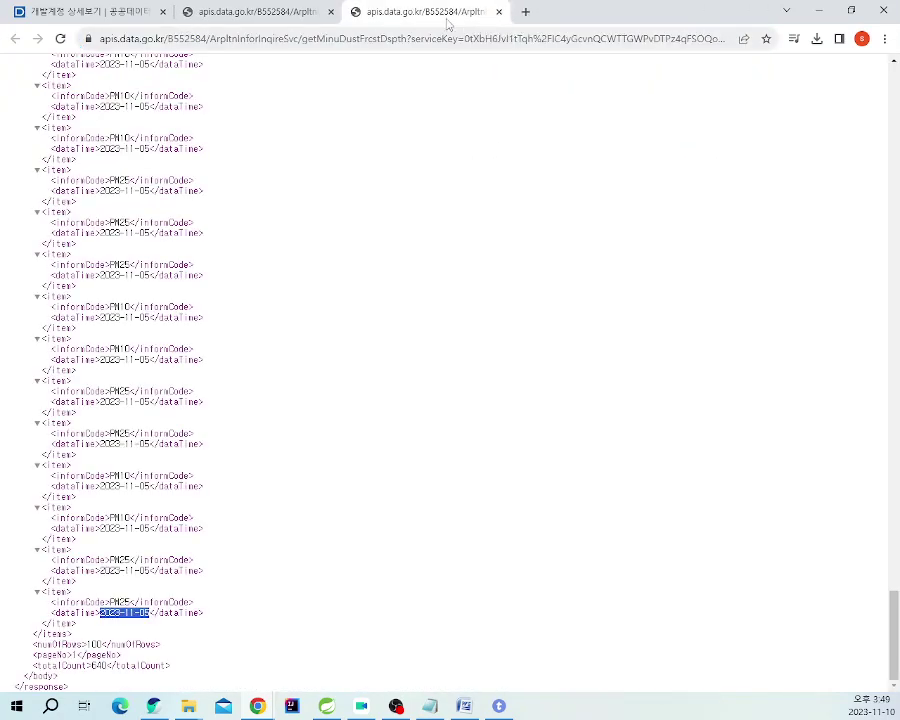
{"action": "middle_click", "coordinate": [448, 14]}
{"action": "middle_click", "coordinate": [200, 14]}
{"action": "scroll", "coordinate": [144, 258], "scroll_direction": "up", "scroll_amount": 8}
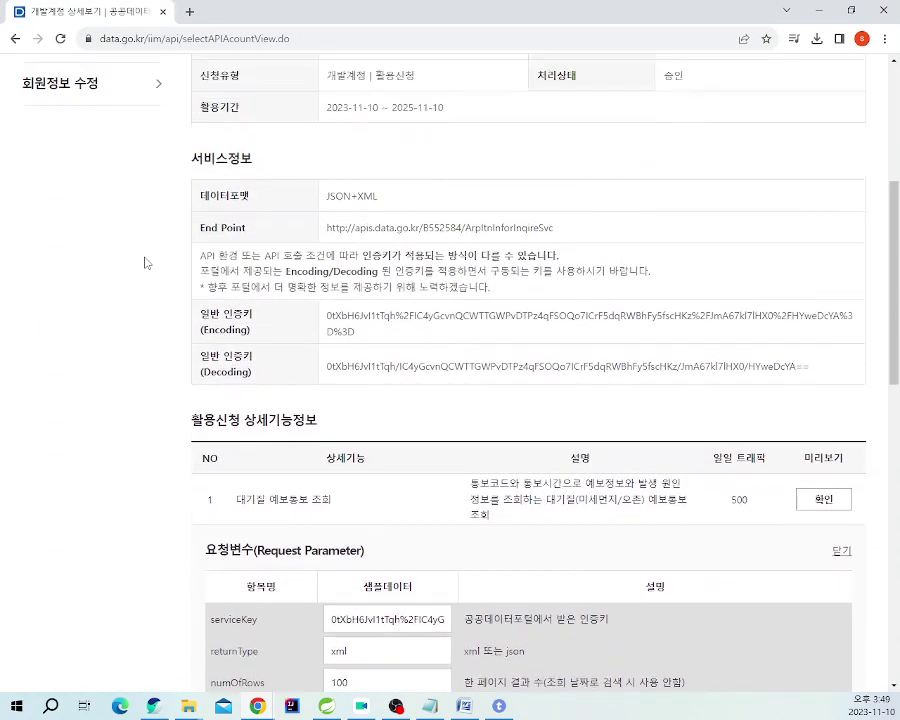
- From the portal home page, search datasets for 미세먼지 and filter to open API results
{"action": "left_click", "coordinate": [48, 135]}
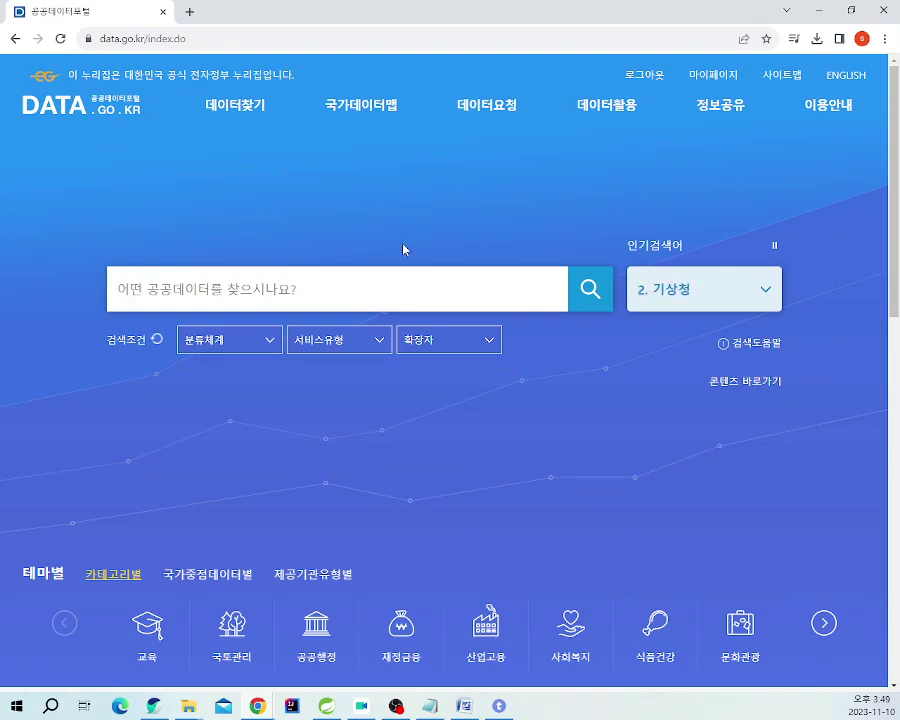
{"action": "left_click", "coordinate": [328, 302]}
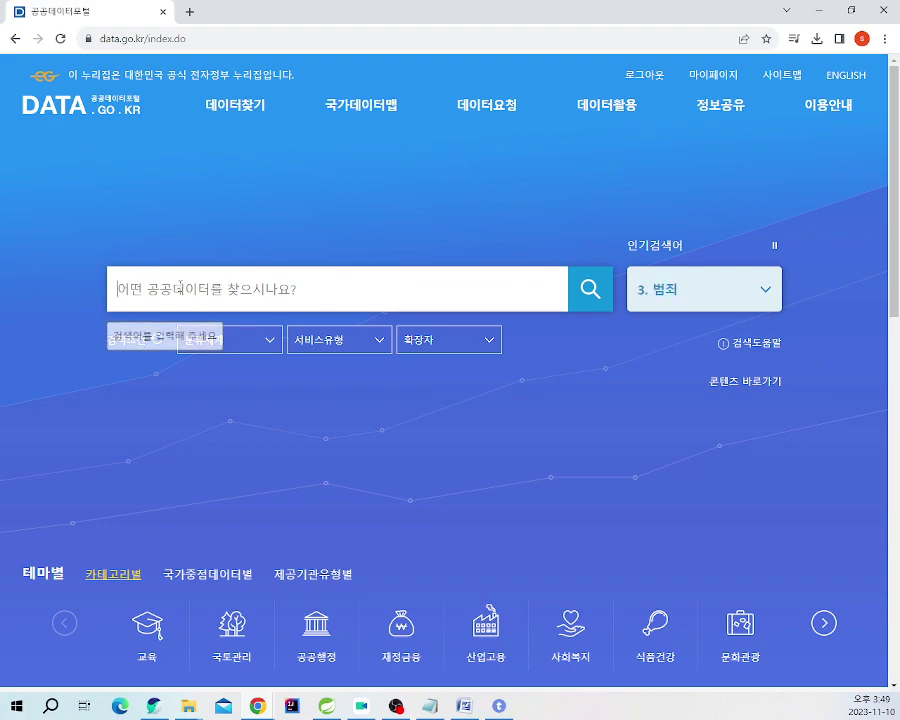
{"action": "type", "text": "a"}
{"action": "key", "text": "BackSpace"}
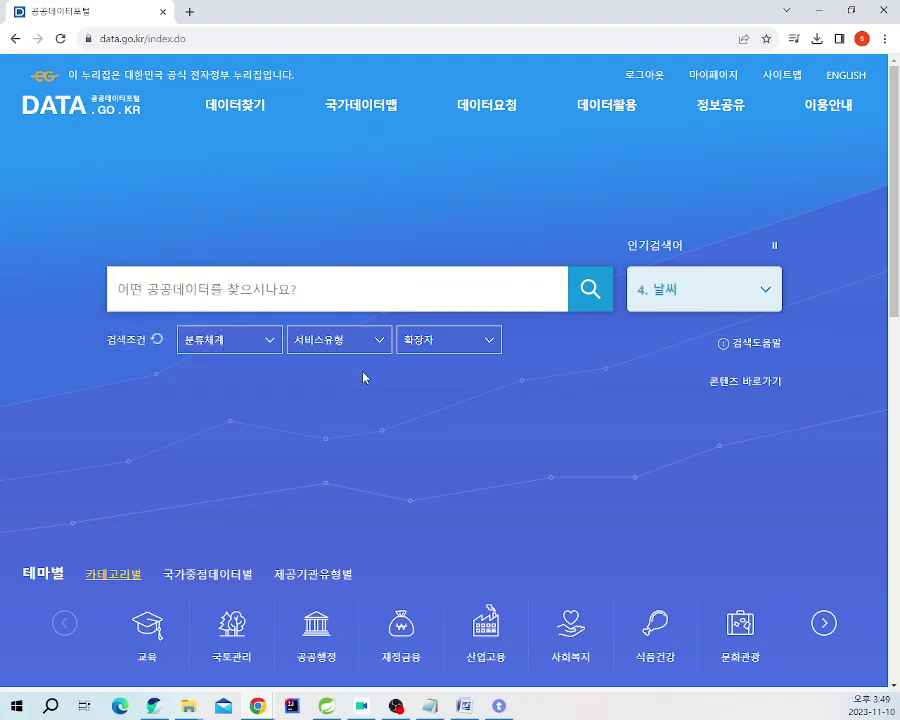
{"action": "type", "text": "미셈"}
{"action": "type", "text": "먼지"}
{"action": "key", "text": "Return"}
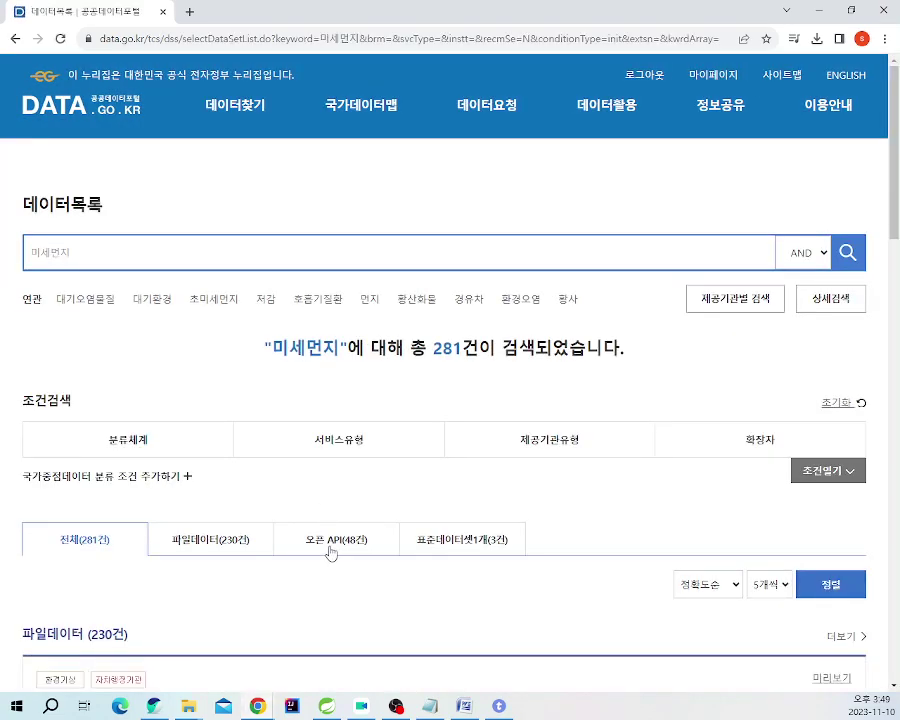
{"action": "left_click", "coordinate": [327, 547]}
- Locate and open the 한국환경공단_에어코리아_대기오염정보 API entry in the results
{"action": "scroll", "coordinate": [298, 527], "scroll_direction": "down", "scroll_amount": 3}
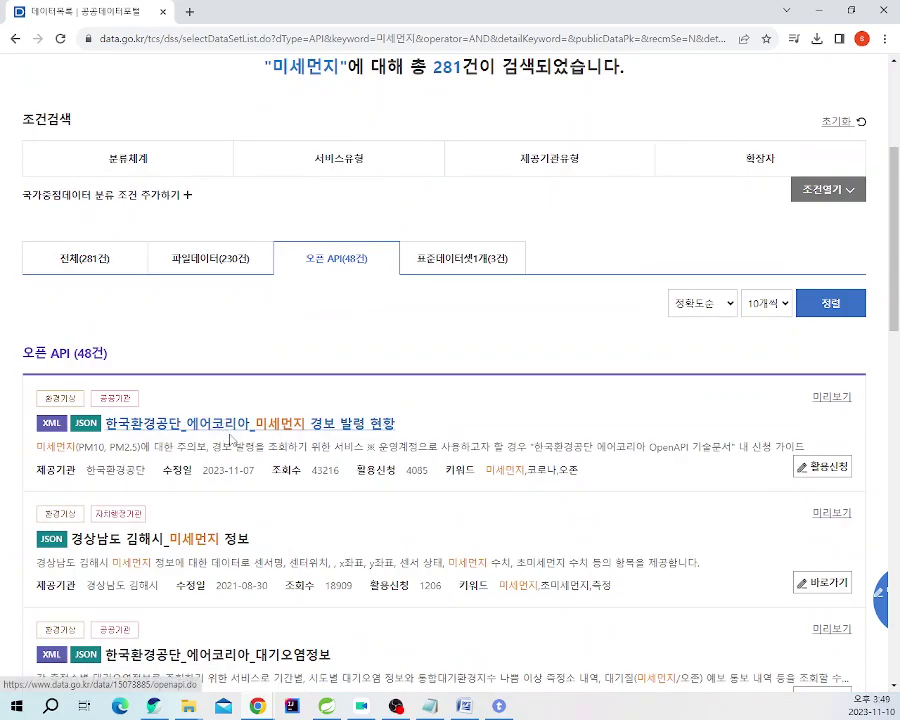
{"action": "scroll", "coordinate": [390, 455], "scroll_direction": "down", "scroll_amount": 3}
{"action": "scroll", "coordinate": [320, 420], "scroll_direction": "down", "scroll_amount": 3}
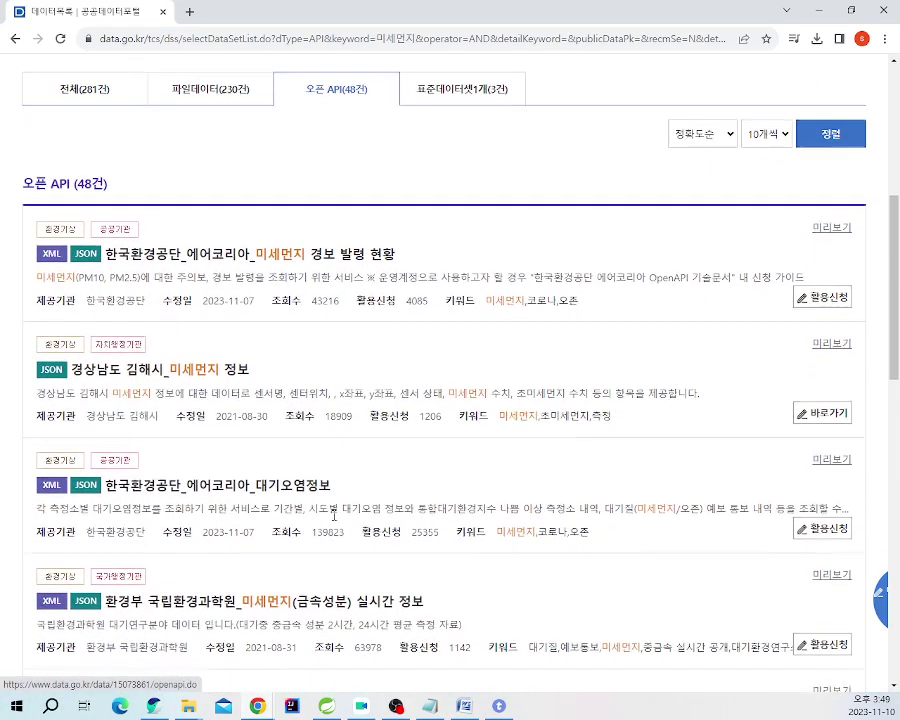
{"action": "scroll", "coordinate": [215, 390], "scroll_direction": "down", "scroll_amount": 3}
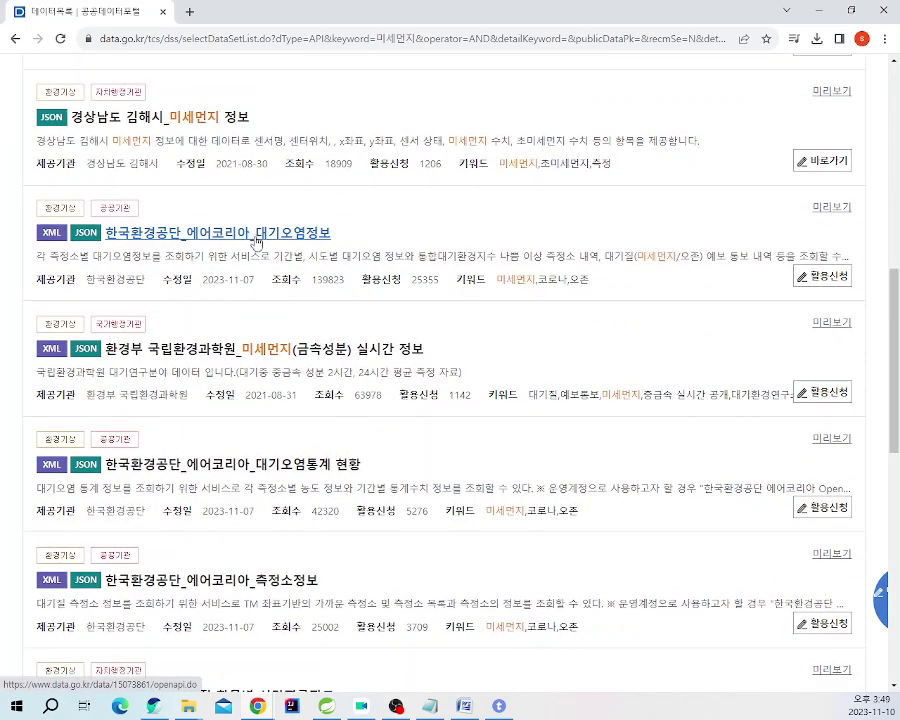
{"action": "mouse_move", "coordinate": [252, 250]}
{"action": "left_mouse_down"}
{"action": "mouse_move", "coordinate": [113, 262]}
{"action": "mouse_move", "coordinate": [320, 196]}
{"action": "mouse_move", "coordinate": [228, 277]}
{"action": "left_mouse_up"}
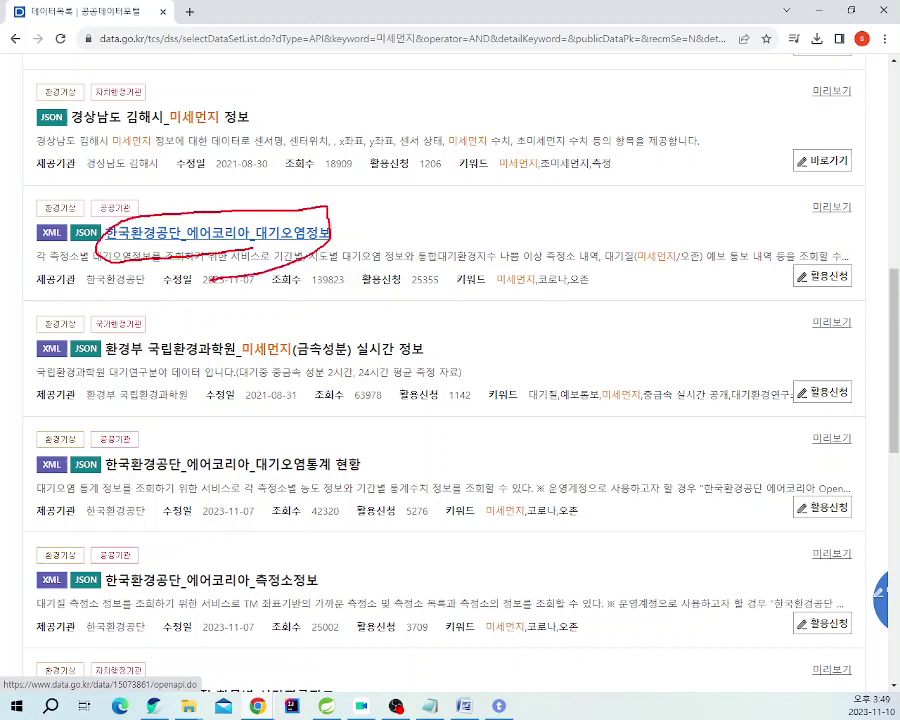
{"action": "left_click_drag", "start_coordinate": [293, 81], "coordinate": [237, 220]}
{"action": "left_click_drag", "start_coordinate": [224, 176], "coordinate": [238, 222]}
{"action": "key", "text": "Escape"}
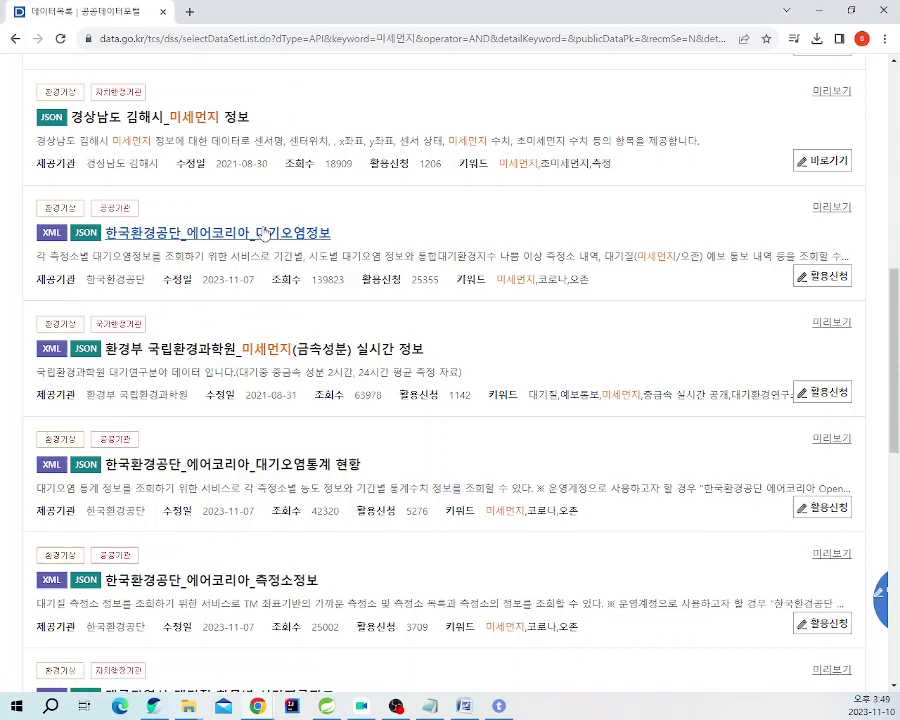
{"action": "left_click", "coordinate": [256, 244]}
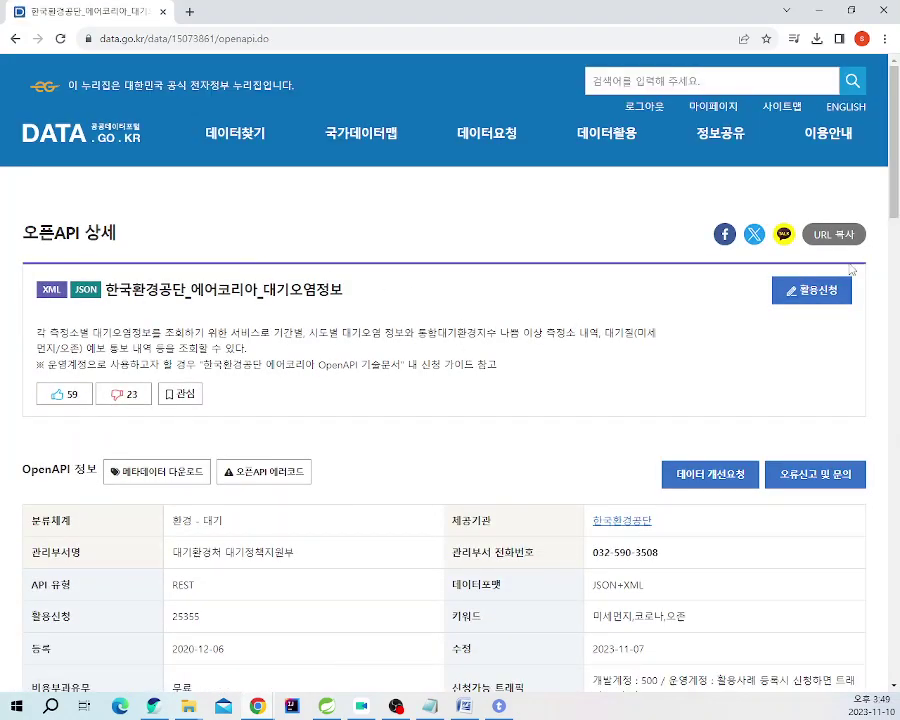
- Apply for the API, dismiss the already-applied notice, and open the 대기오염정보 account entry
{"action": "left_click", "coordinate": [815, 289]}
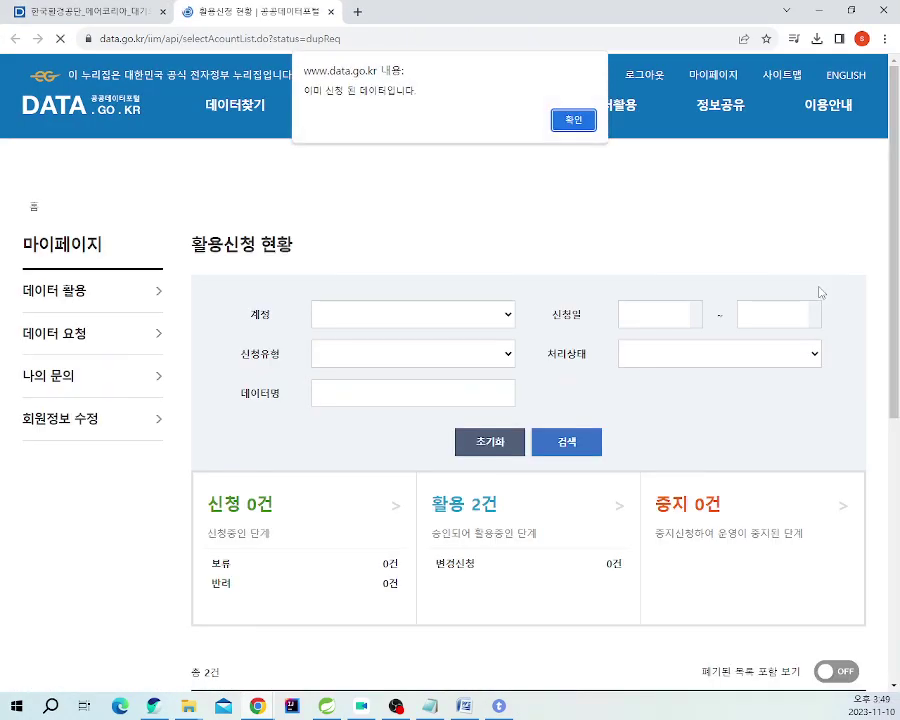
{"action": "left_click", "coordinate": [573, 119]}
{"action": "scroll", "coordinate": [424, 353], "scroll_direction": "down", "scroll_amount": 1}
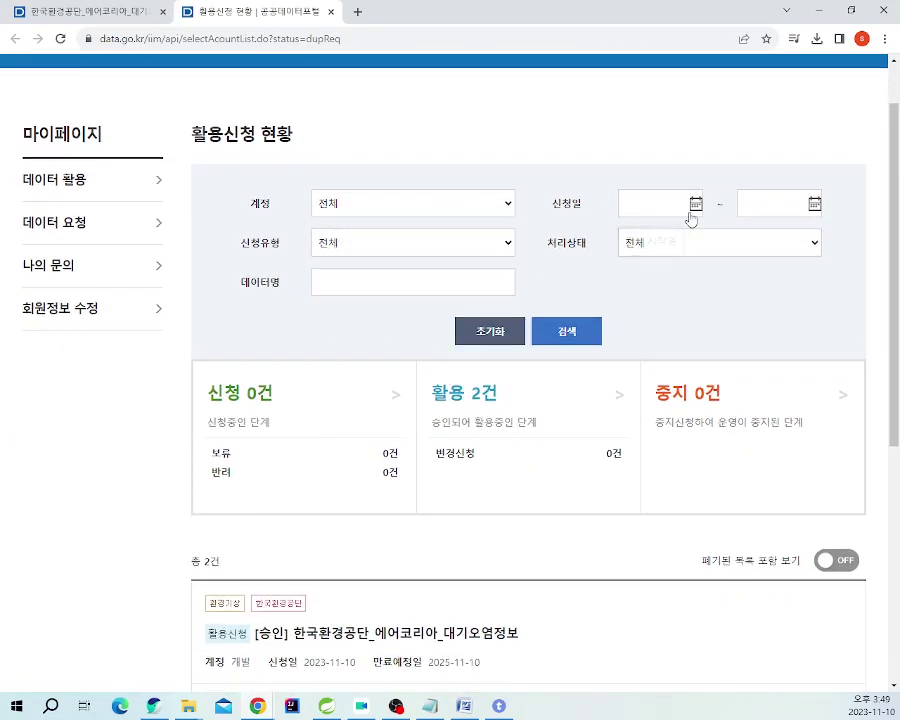
{"action": "scroll", "coordinate": [778, 234], "scroll_direction": "down", "scroll_amount": 2}
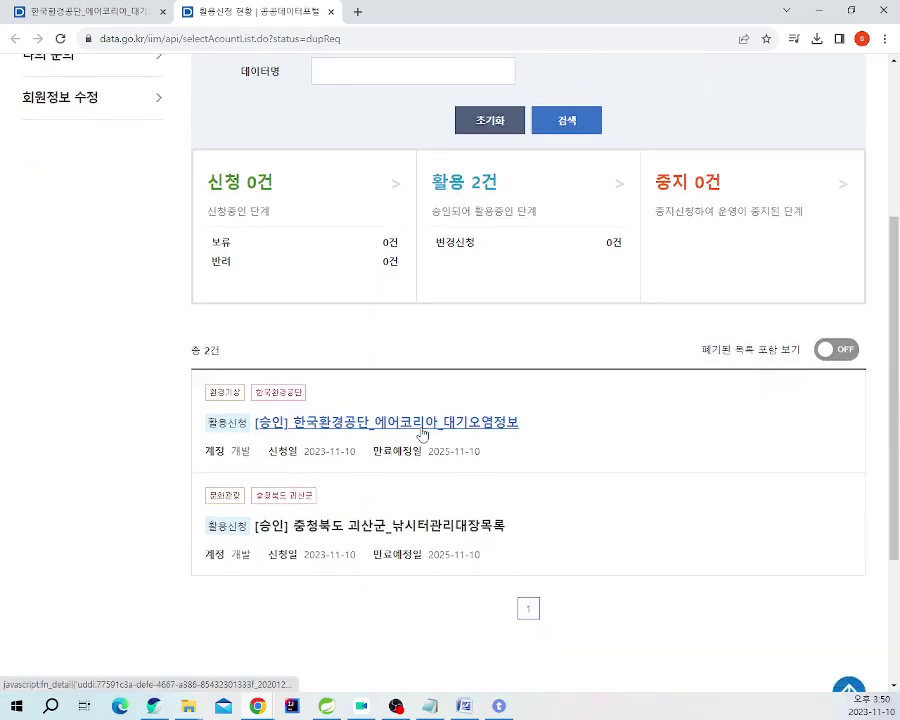
{"action": "left_click", "coordinate": [418, 430]}
- Highlight the data format, End Point URL and Encoding service key on the account page
{"action": "scroll", "coordinate": [424, 282], "scroll_direction": "down", "scroll_amount": 3}
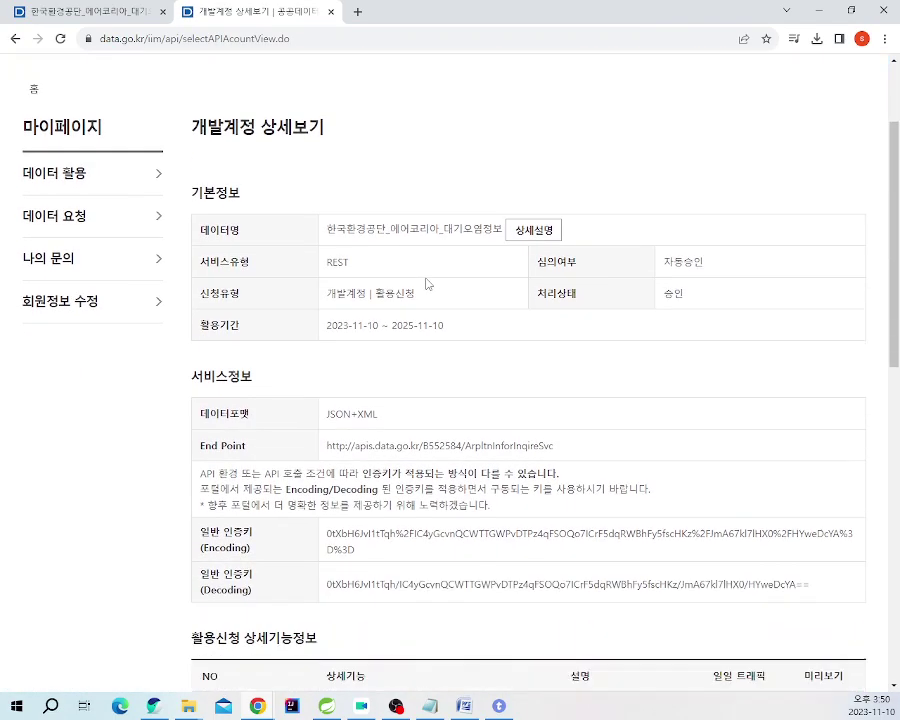
{"action": "scroll", "coordinate": [425, 284], "scroll_direction": "down", "scroll_amount": 2}
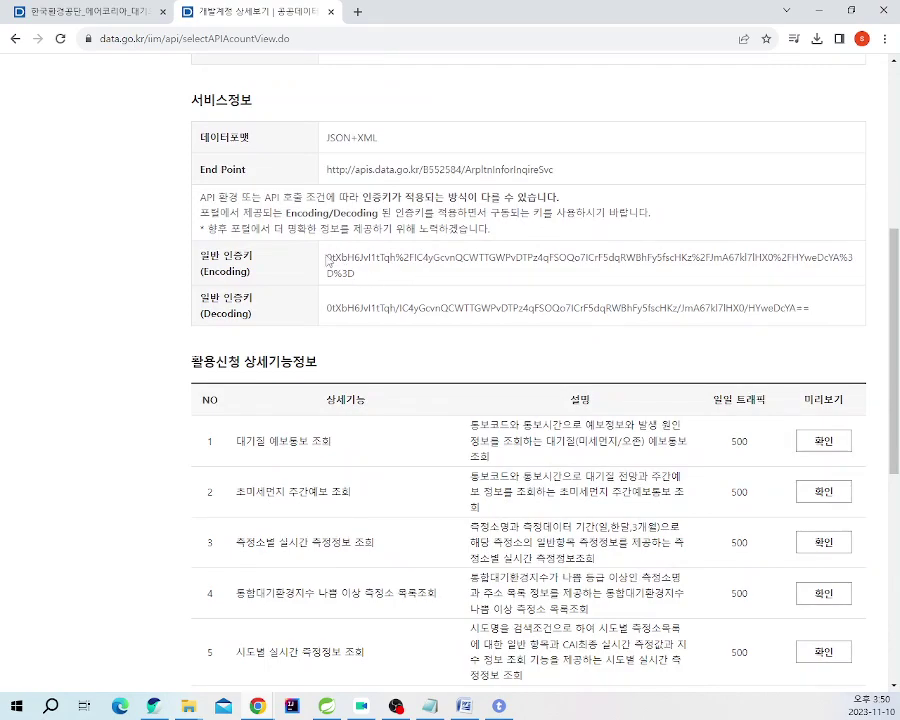
{"action": "scroll", "coordinate": [352, 293], "scroll_direction": "up", "scroll_amount": 1}
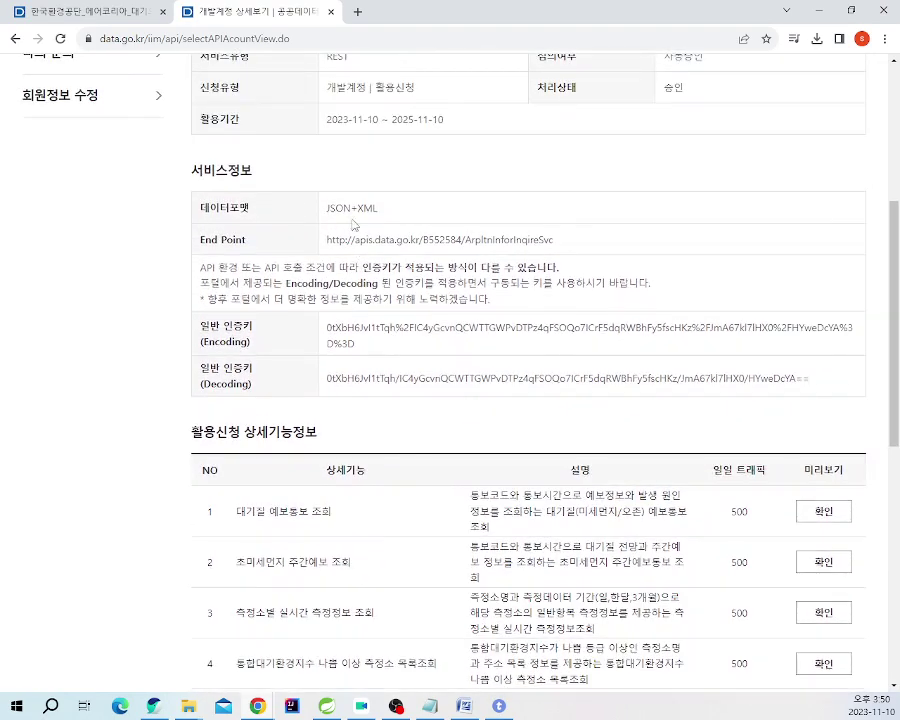
{"action": "left_click_drag", "start_coordinate": [329, 212], "coordinate": [380, 214]}
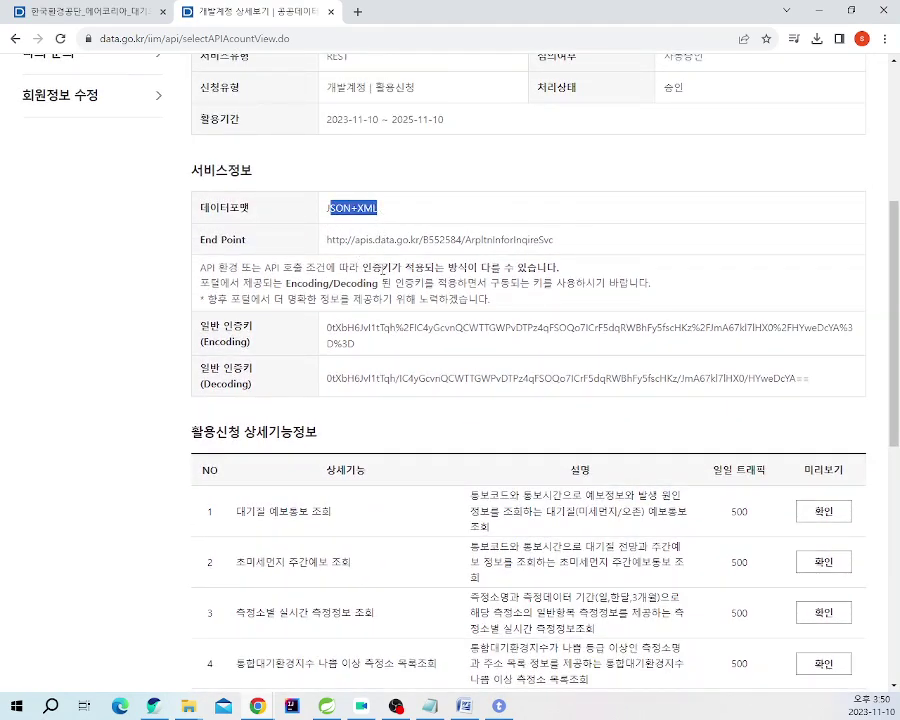
{"action": "left_click_drag", "start_coordinate": [550, 241], "coordinate": [328, 251]}
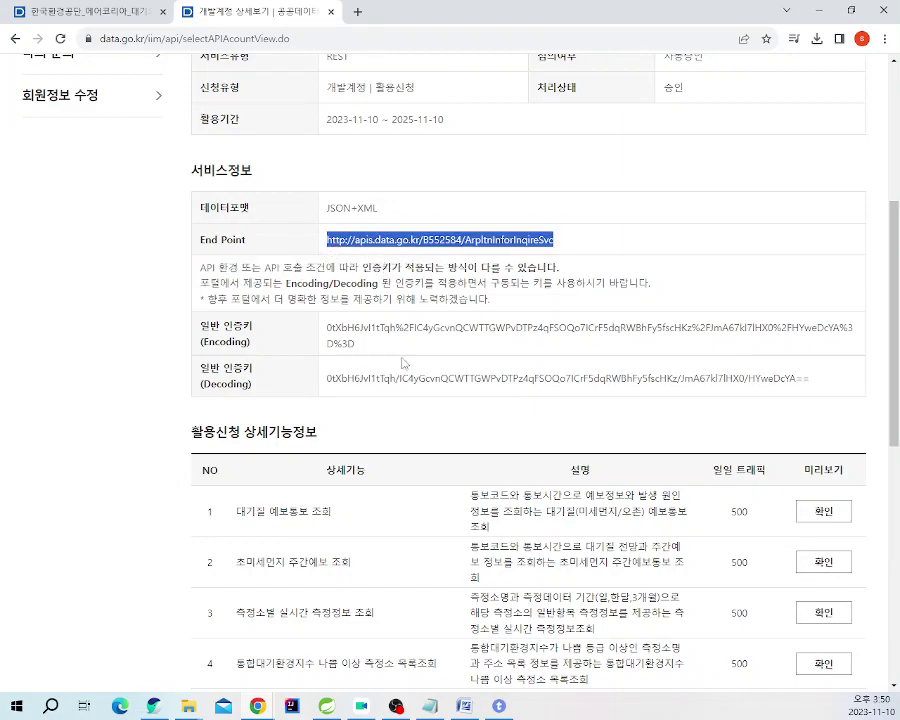
{"action": "left_click_drag", "start_coordinate": [363, 350], "coordinate": [330, 328]}
{"action": "key", "text": "ctrl+c"}
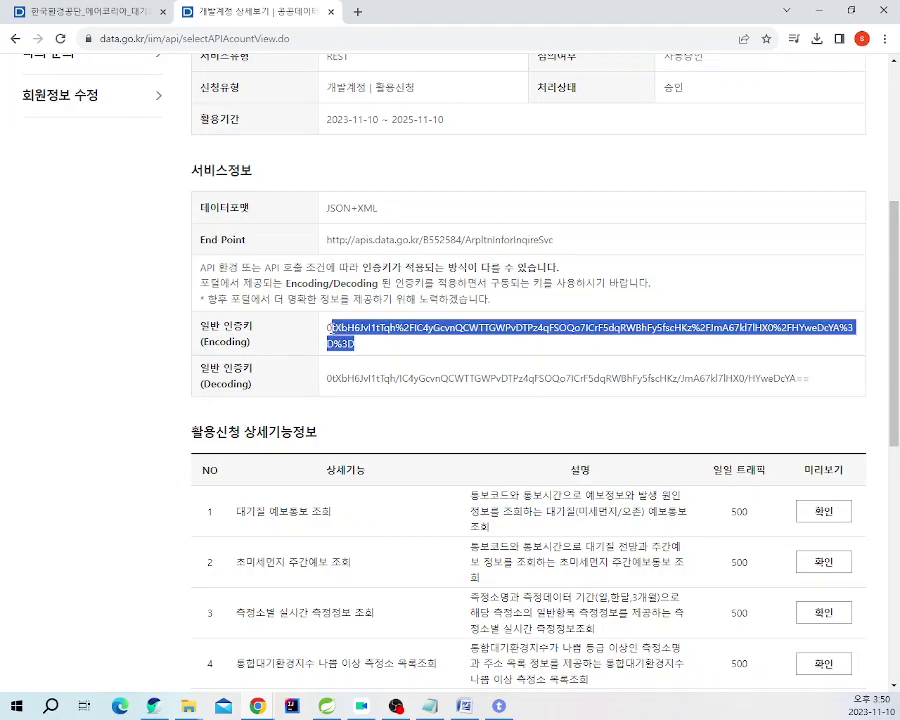
{"action": "scroll", "coordinate": [334, 450], "scroll_direction": "down", "scroll_amount": 3}
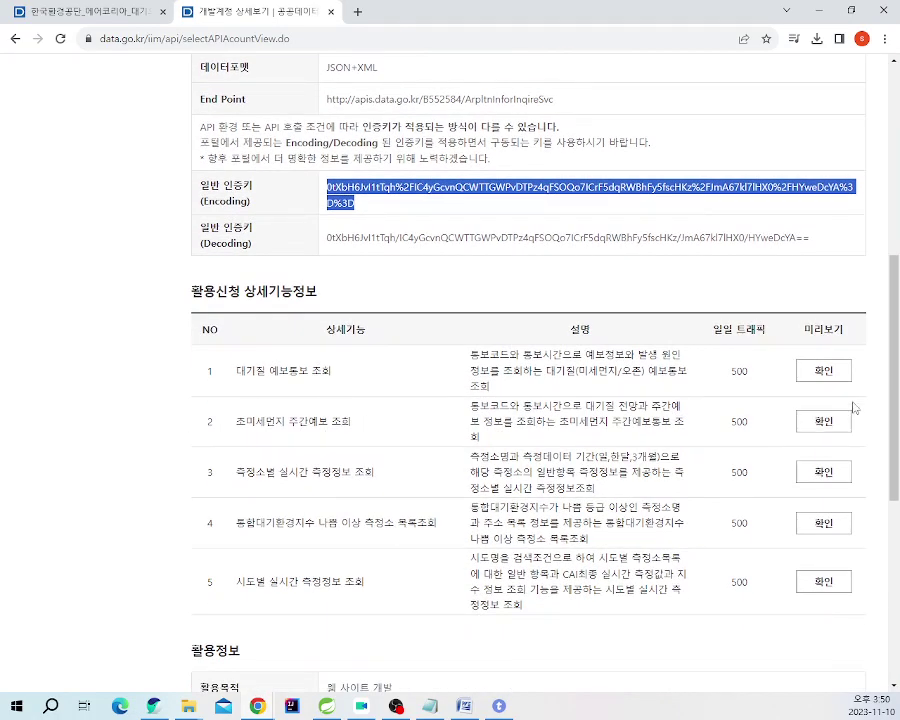
- Paste the Encoding key into serviceKey for the forecast query and preview, closing the empty result
{"action": "left_click", "coordinate": [823, 371]}
{"action": "left_click_drag", "start_coordinate": [388, 490], "coordinate": [302, 500]}
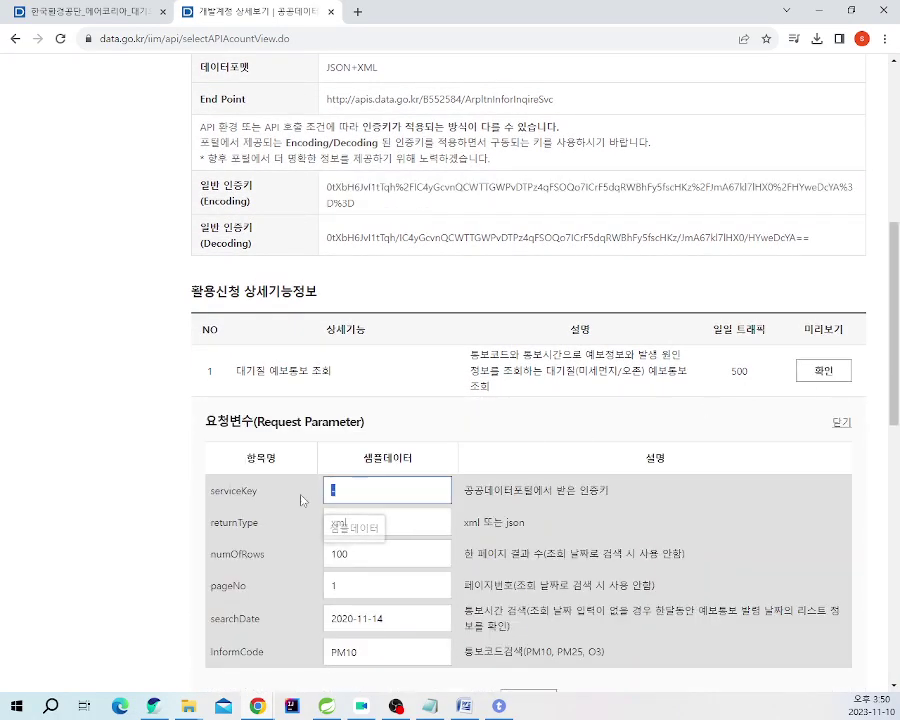
{"action": "key", "text": "ctrl+v"}
{"action": "left_click", "coordinate": [385, 622]}
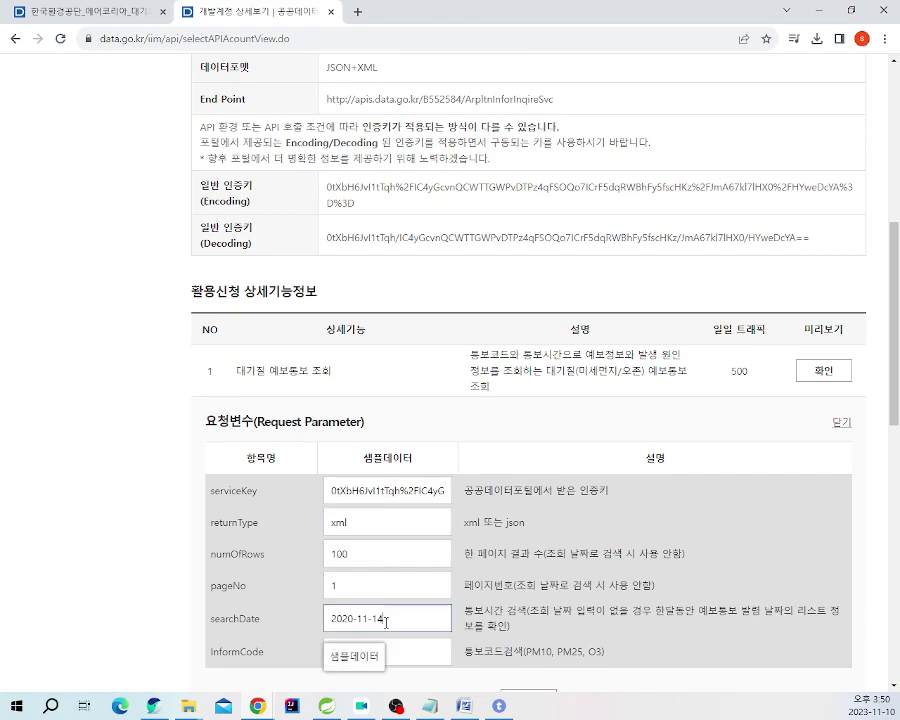
{"action": "scroll", "coordinate": [390, 520], "scroll_direction": "down", "scroll_amount": 2}
{"action": "left_click_drag", "start_coordinate": [386, 448], "coordinate": [305, 473]}
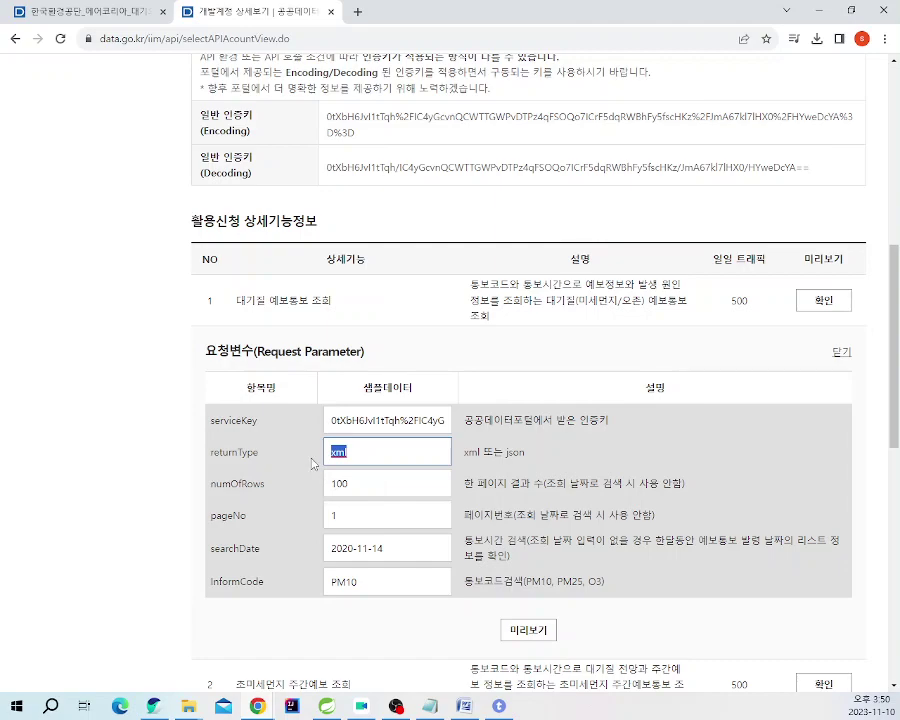
{"action": "left_click", "coordinate": [528, 630]}
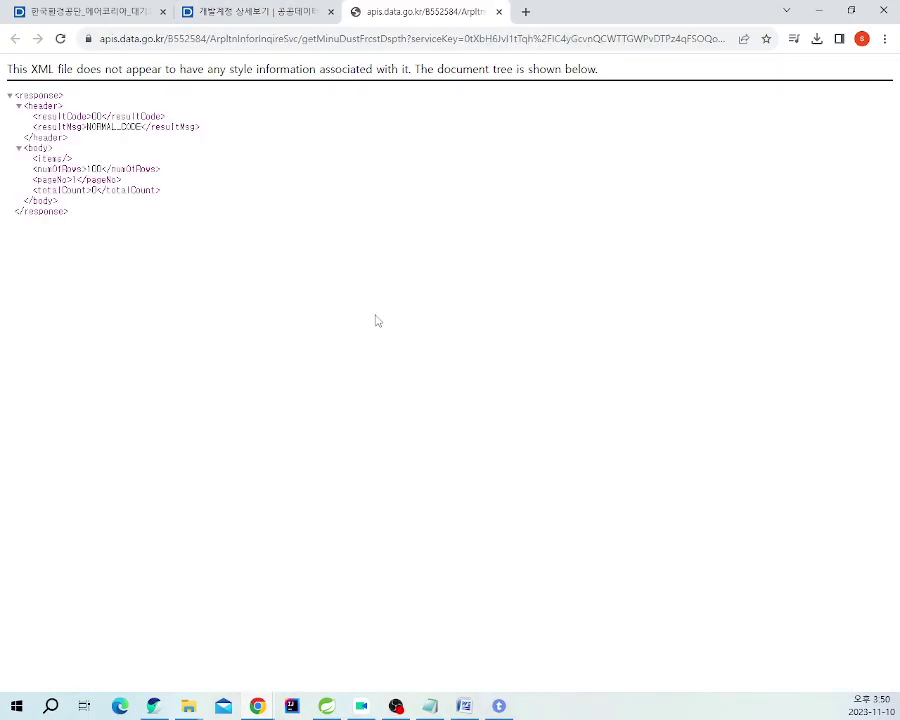
{"action": "middle_click", "coordinate": [447, 8]}
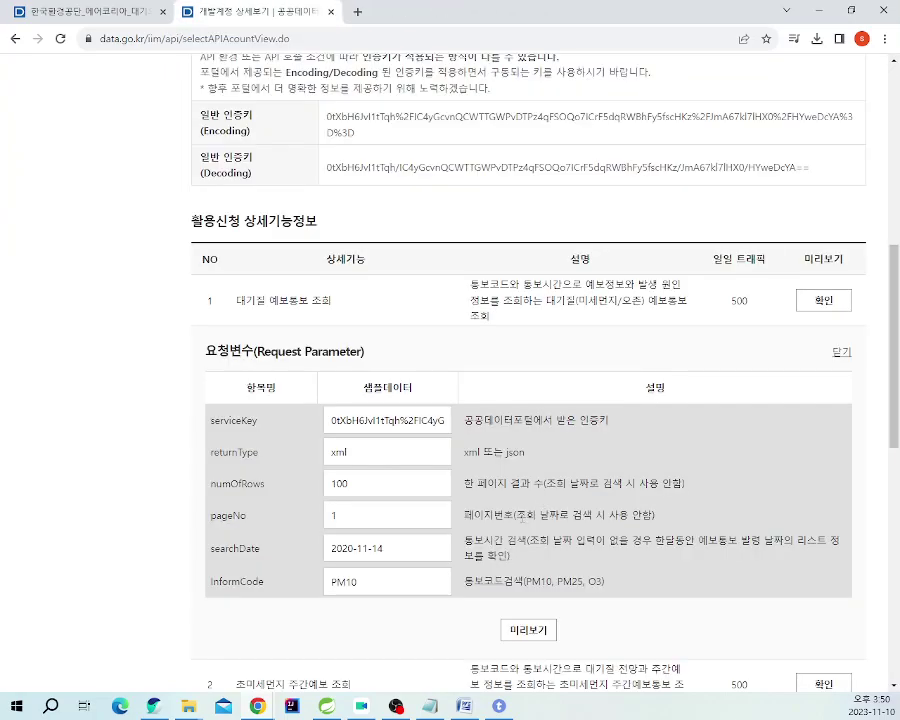
- Clear the 2020-11-14 searchDate, preview again, and review the 2023-11-10 forecast items
{"action": "triple_click", "coordinate": [412, 549]}
{"action": "key", "text": "BackSpace"}
{"action": "left_click", "coordinate": [526, 630]}
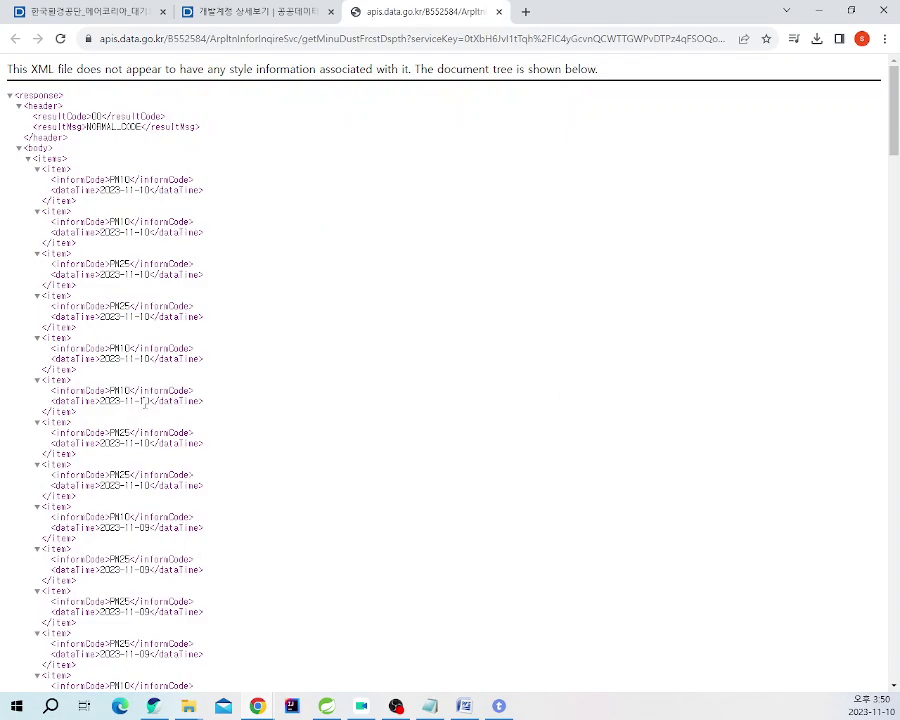
{"action": "left_click_drag", "start_coordinate": [151, 401], "coordinate": [104, 403]}
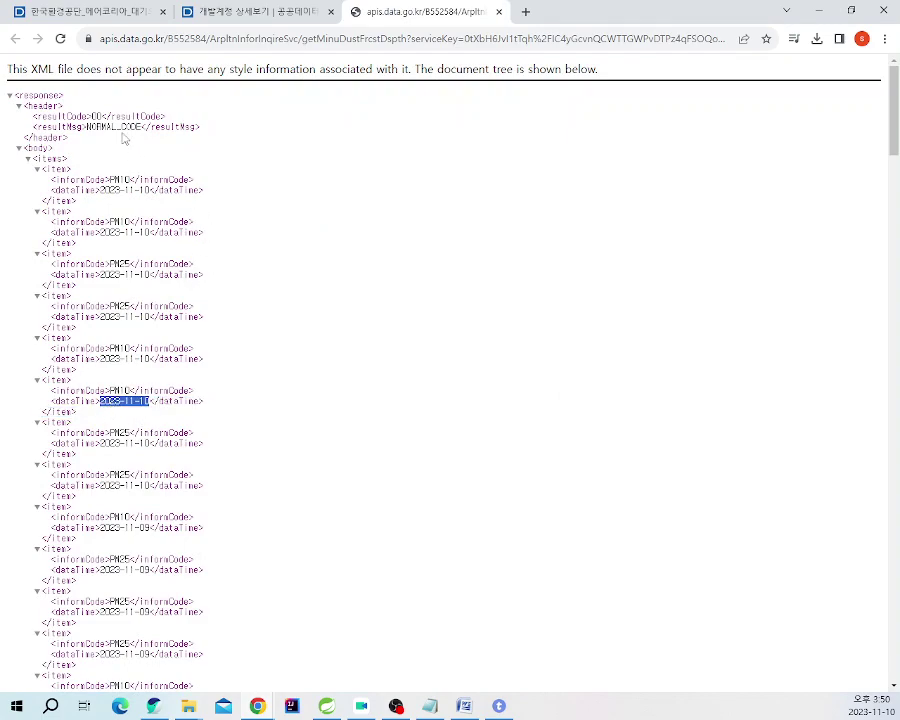
{"action": "scroll", "coordinate": [50, 133], "scroll_direction": "down", "scroll_amount": 4}
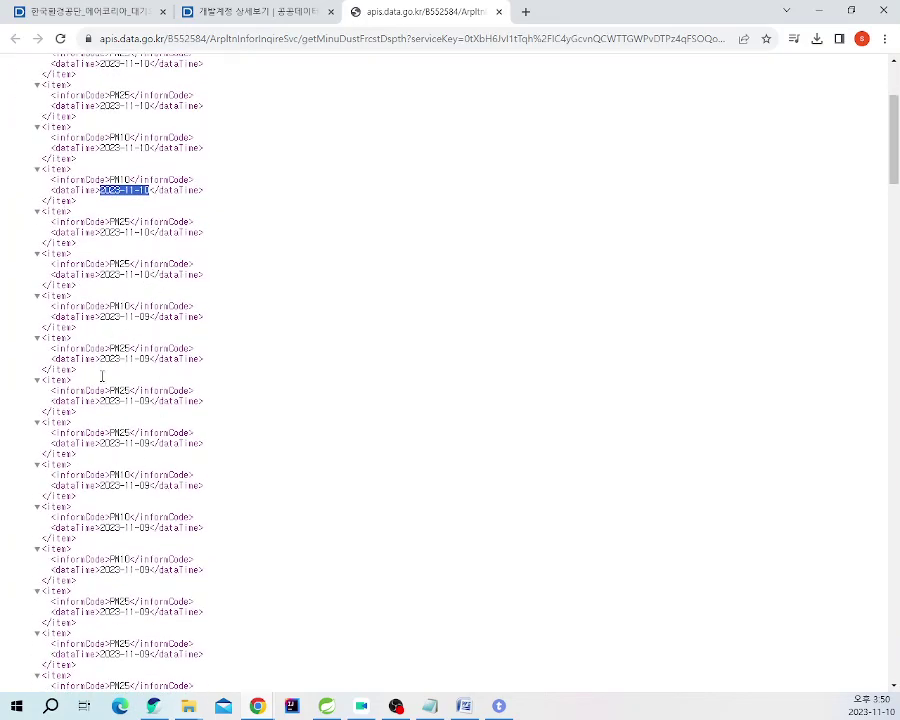
{"action": "scroll", "coordinate": [101, 376], "scroll_direction": "down", "scroll_amount": 5}
{"action": "scroll", "coordinate": [143, 362], "scroll_direction": "down", "scroll_amount": 3}
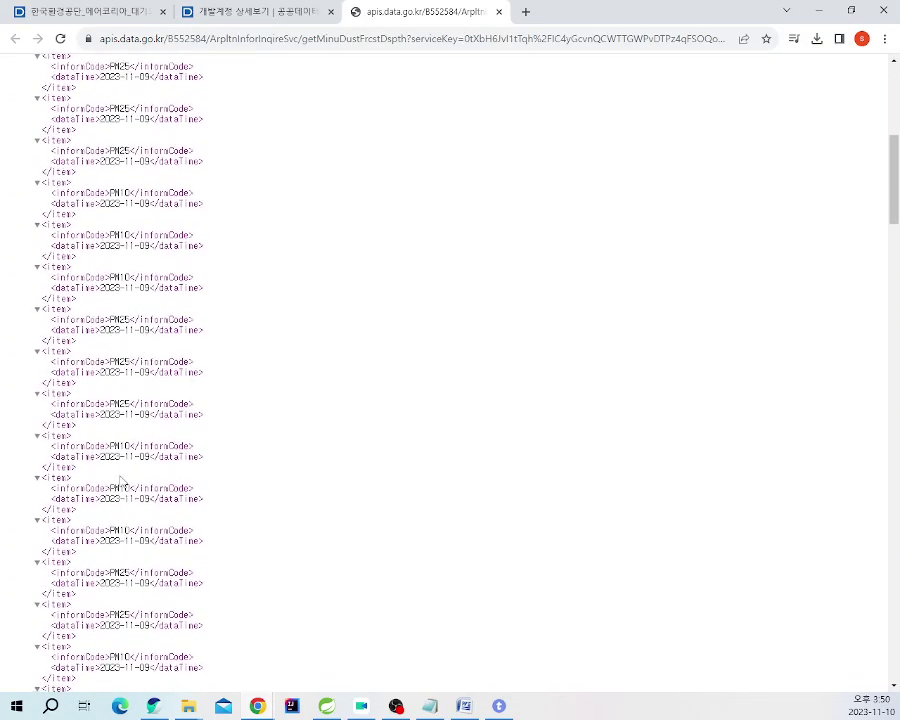
{"action": "scroll", "coordinate": [170, 250], "scroll_direction": "up", "scroll_amount": 3}
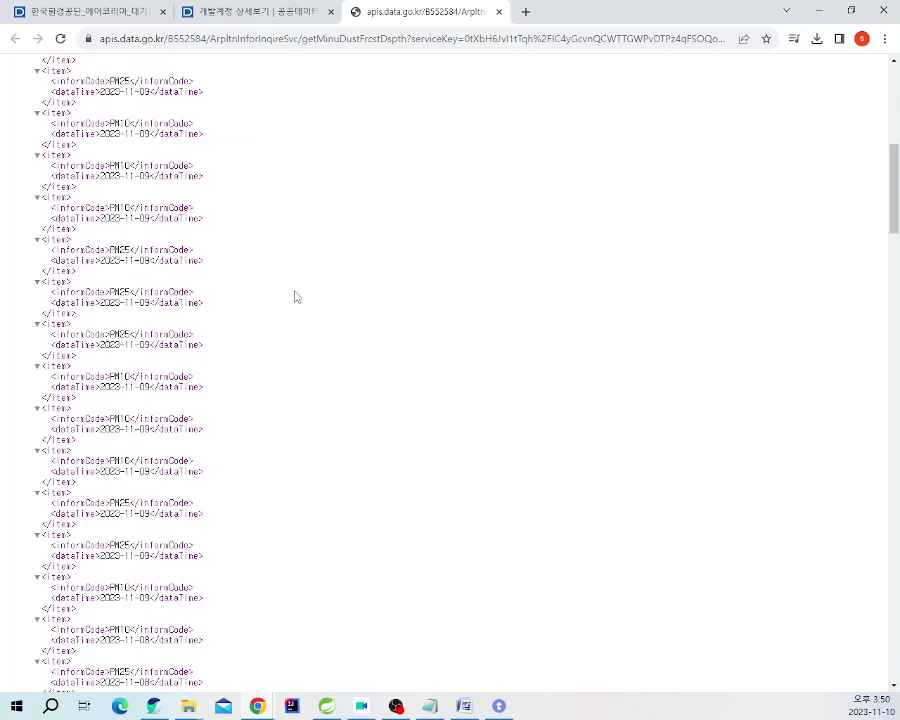
{"action": "left_click", "coordinate": [263, 10]}
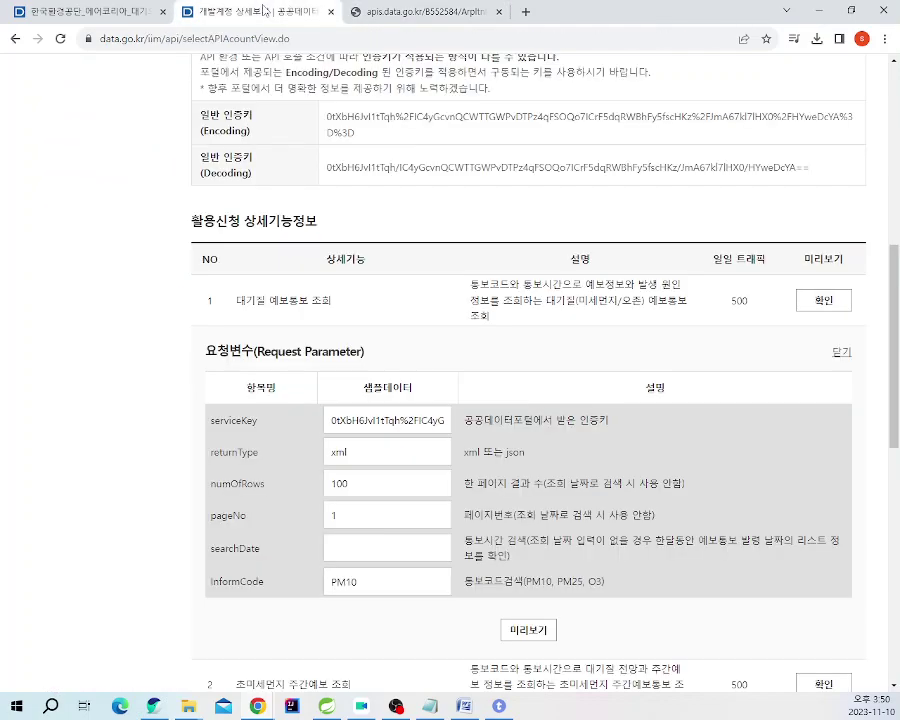
- Enter searchDate 2023-11-10 and preview the forecast XML
{"action": "left_click", "coordinate": [376, 547]}
{"action": "type", "text": "2023-11-10"}
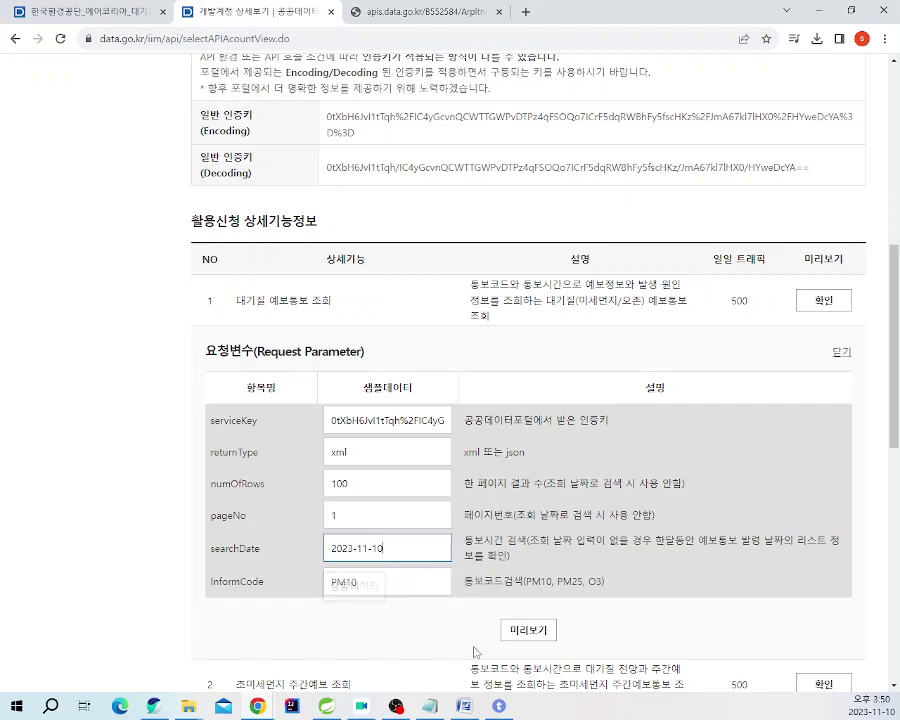
{"action": "left_click", "coordinate": [532, 629]}
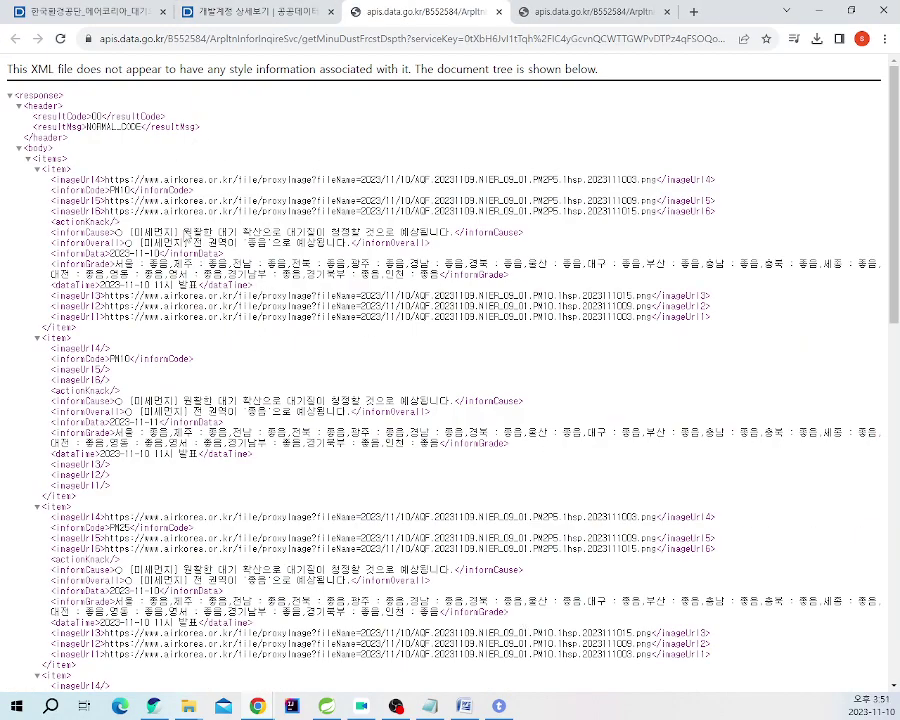
{"action": "scroll", "coordinate": [294, 146], "scroll_direction": "down", "scroll_amount": 4}
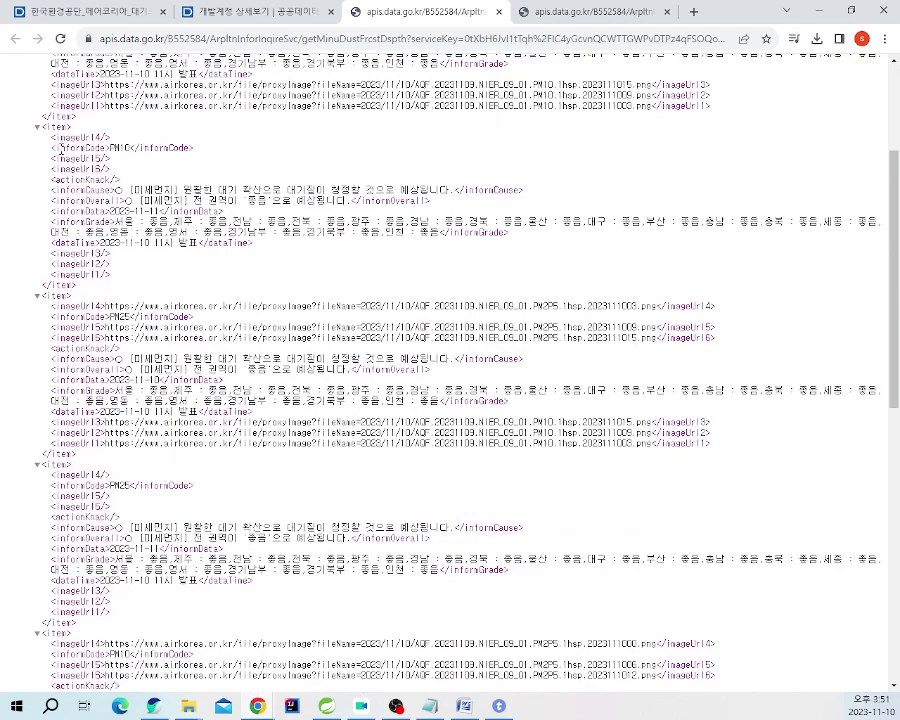
{"action": "scroll", "coordinate": [60, 148], "scroll_direction": "up", "scroll_amount": 10}
- Compare the XML response with the API page, close the response tab, and open a new tab
{"action": "left_click", "coordinate": [260, 11]}
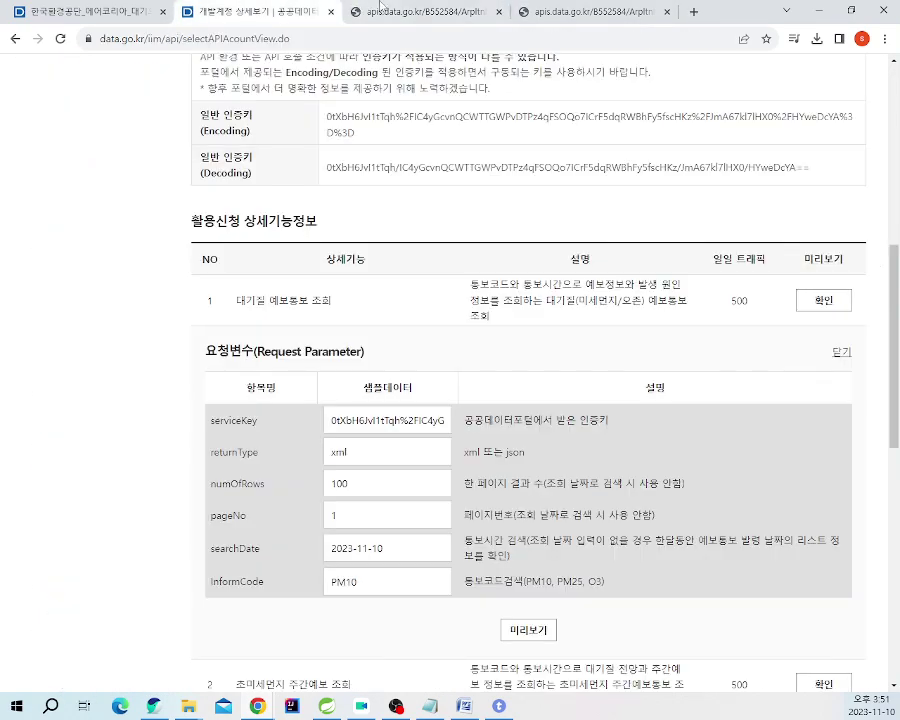
{"action": "left_click", "coordinate": [380, 10]}
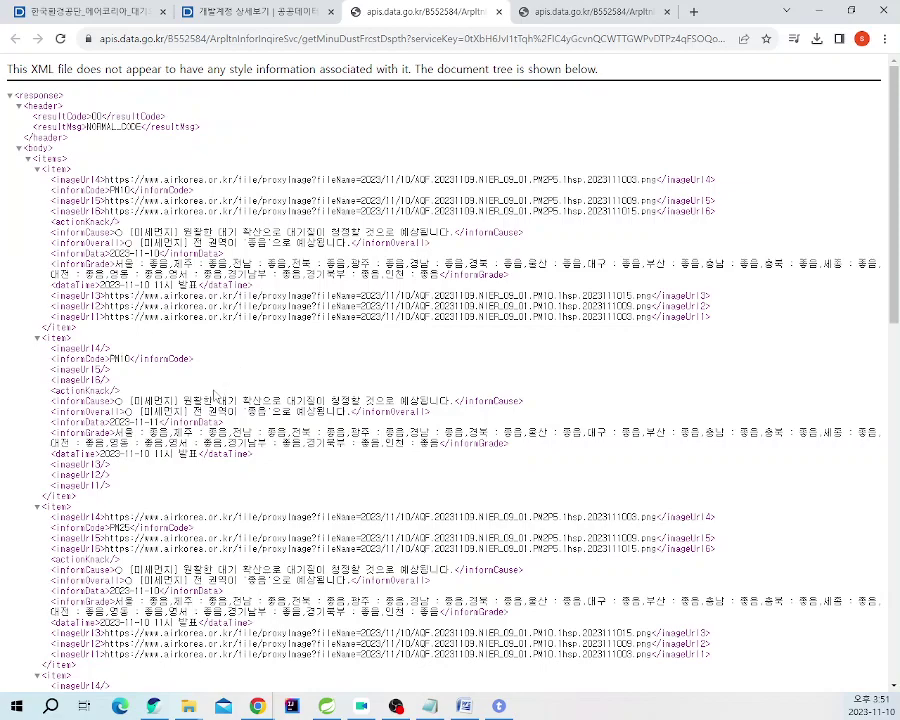
{"action": "left_click", "coordinate": [255, 11]}
{"action": "left_click", "coordinate": [420, 11]}
{"action": "left_click", "coordinate": [255, 11]}
{"action": "left_click", "coordinate": [499, 11]}
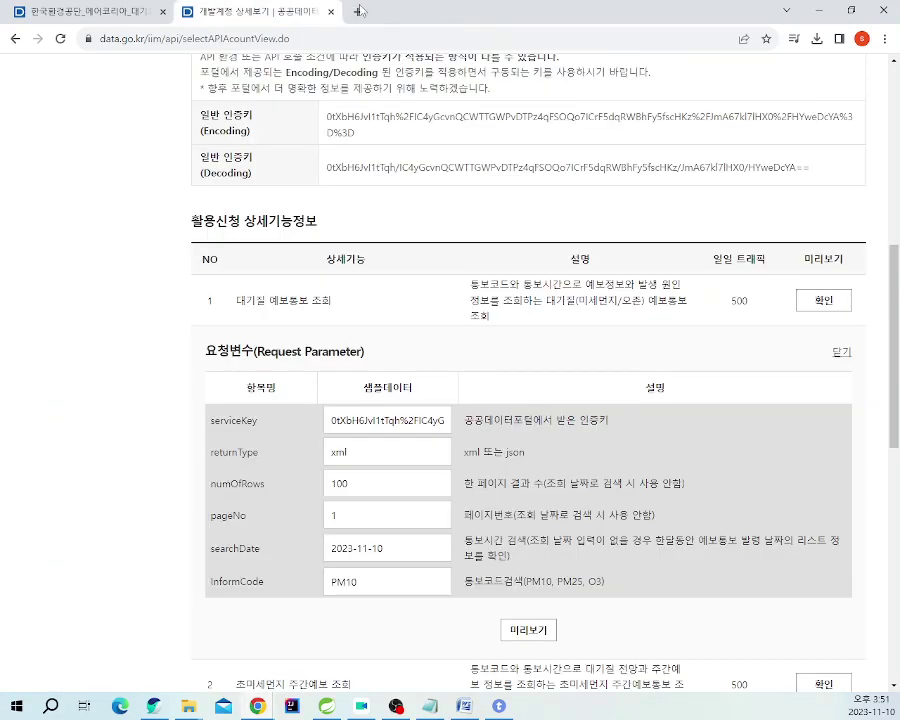
{"action": "left_click", "coordinate": [357, 11]}
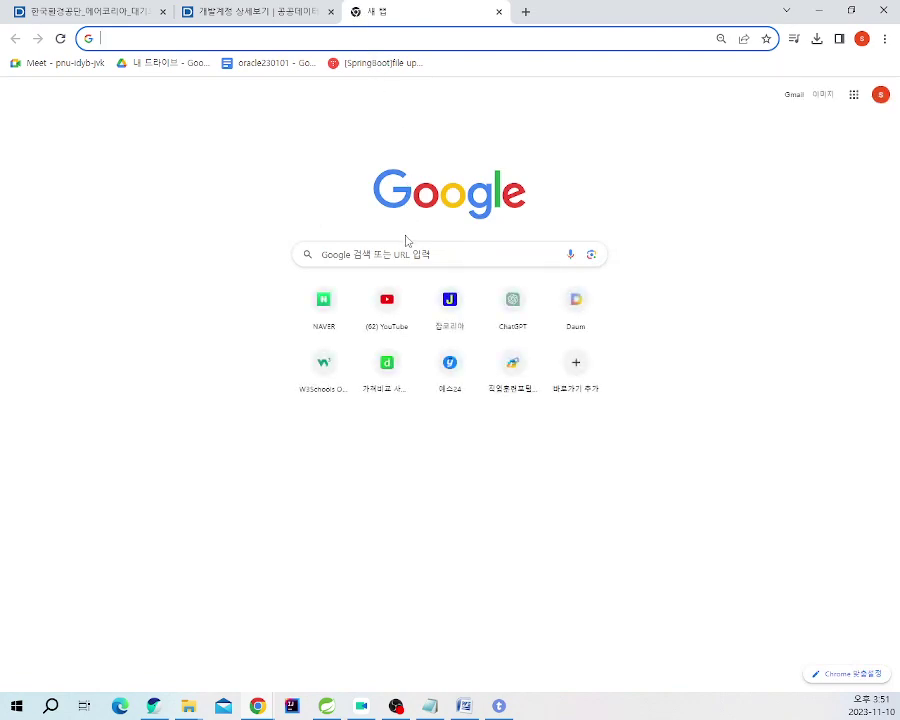
{"action": "left_click", "coordinate": [255, 11]}
- Confirm returnType xml, preview the 2023-11-10 forecast again, and select its request URL
{"action": "left_click", "coordinate": [394, 483]}
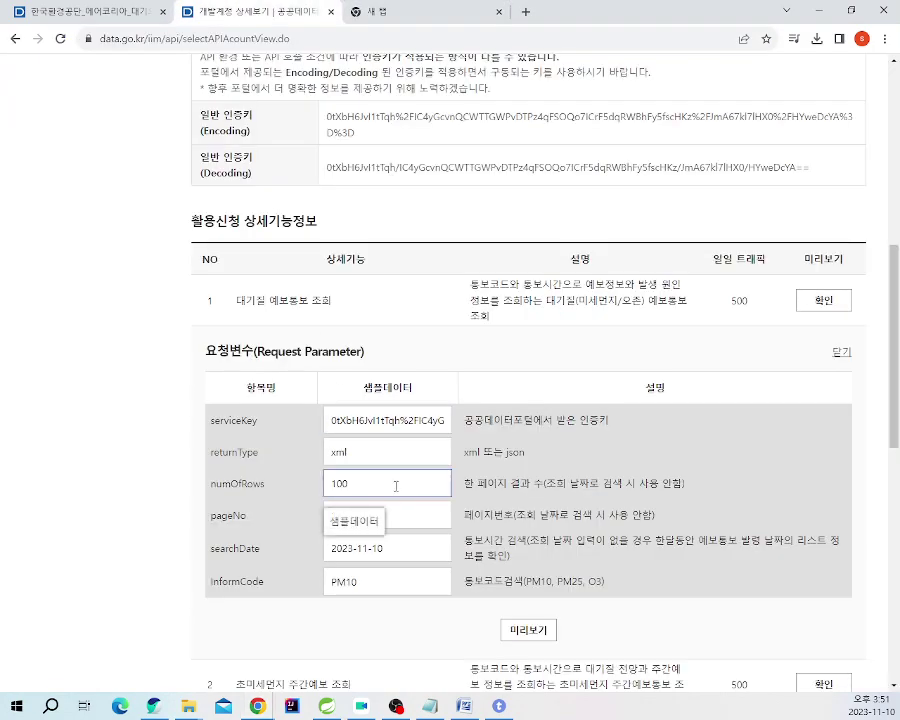
{"action": "left_click", "coordinate": [366, 455]}
{"action": "double_click", "coordinate": [366, 455]}
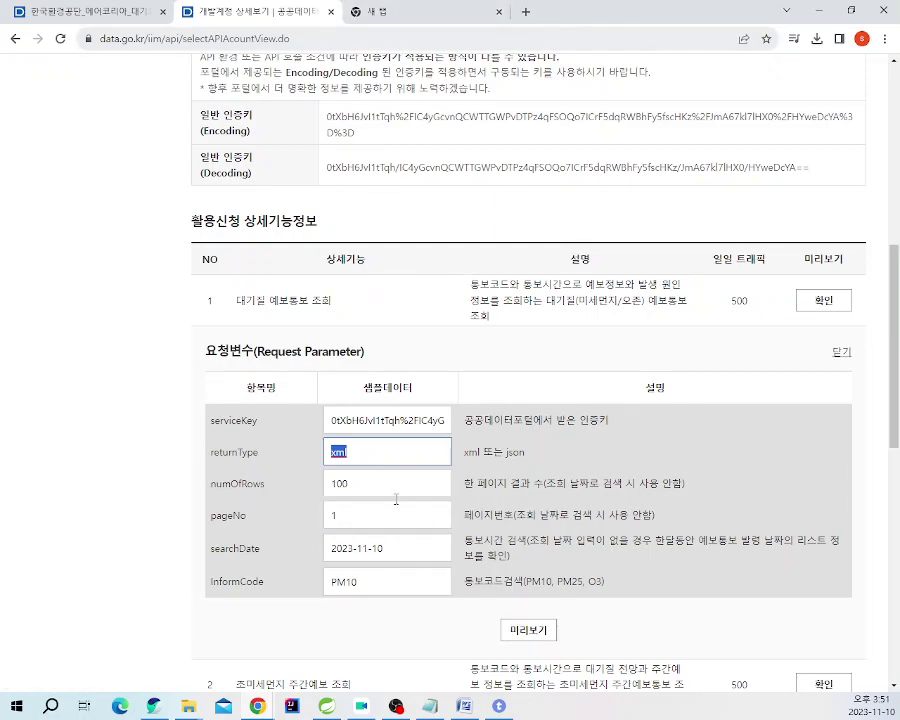
{"action": "left_click", "coordinate": [515, 630]}
{"action": "left_click", "coordinate": [285, 40]}
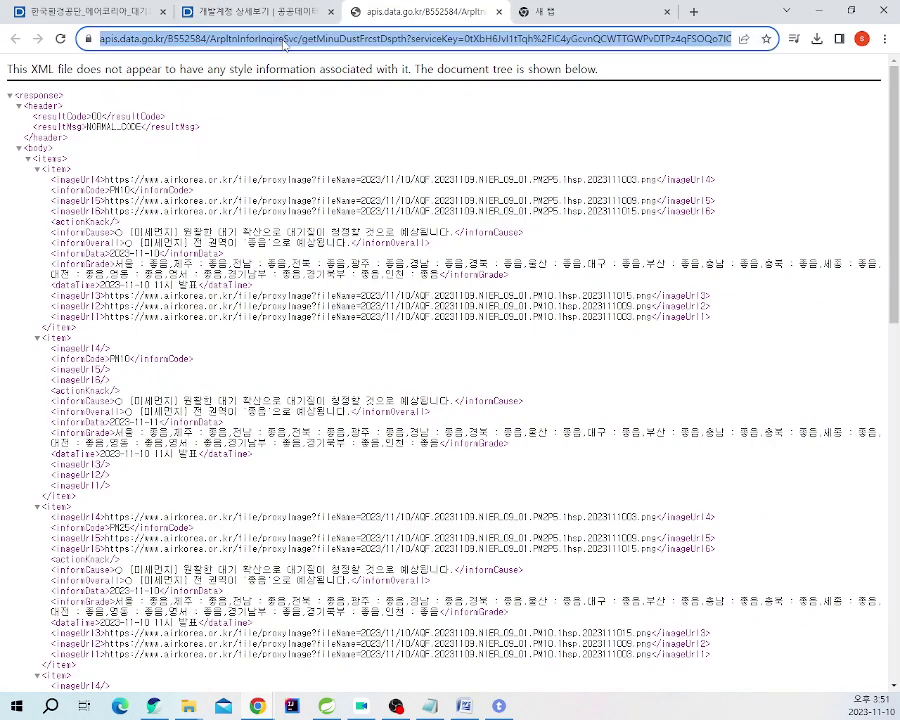
- Go to the new Google tab and focus its search box
{"action": "left_click", "coordinate": [193, 11]}
{"action": "left_click", "coordinate": [557, 9]}
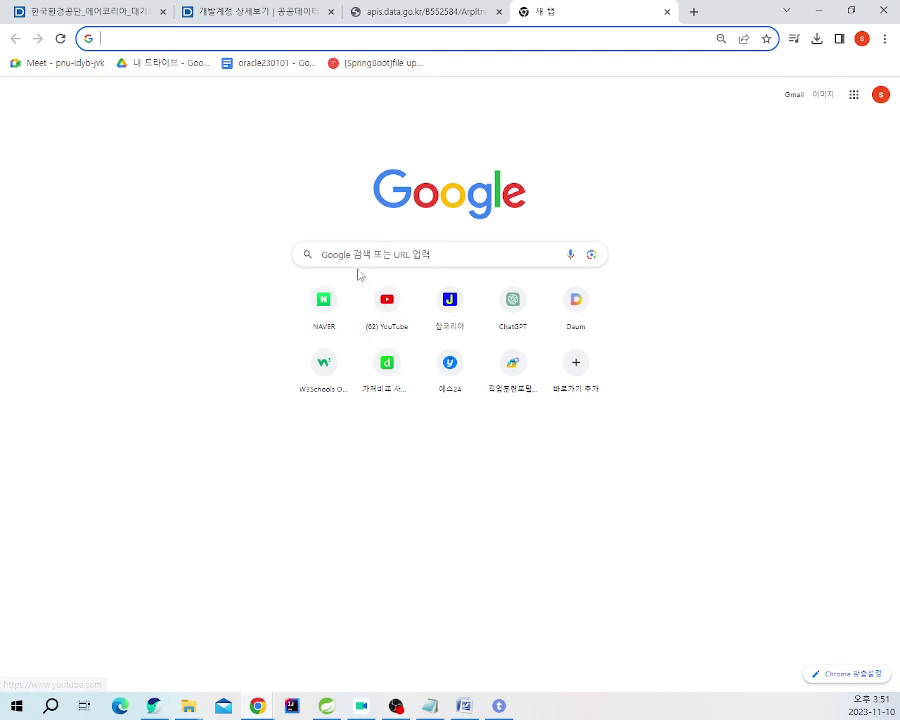
{"action": "left_click", "coordinate": [361, 254]}
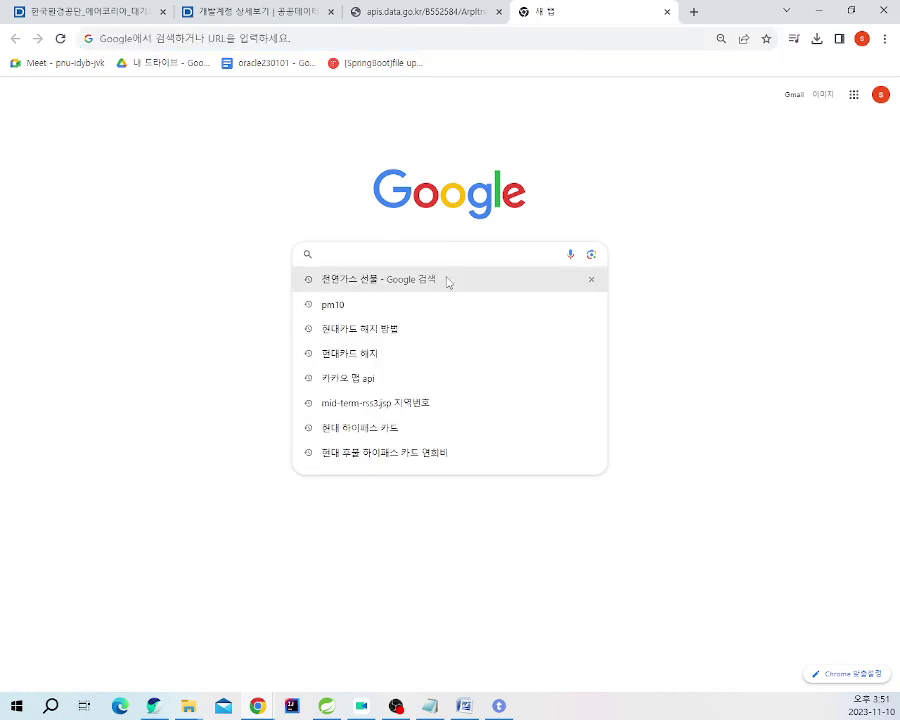